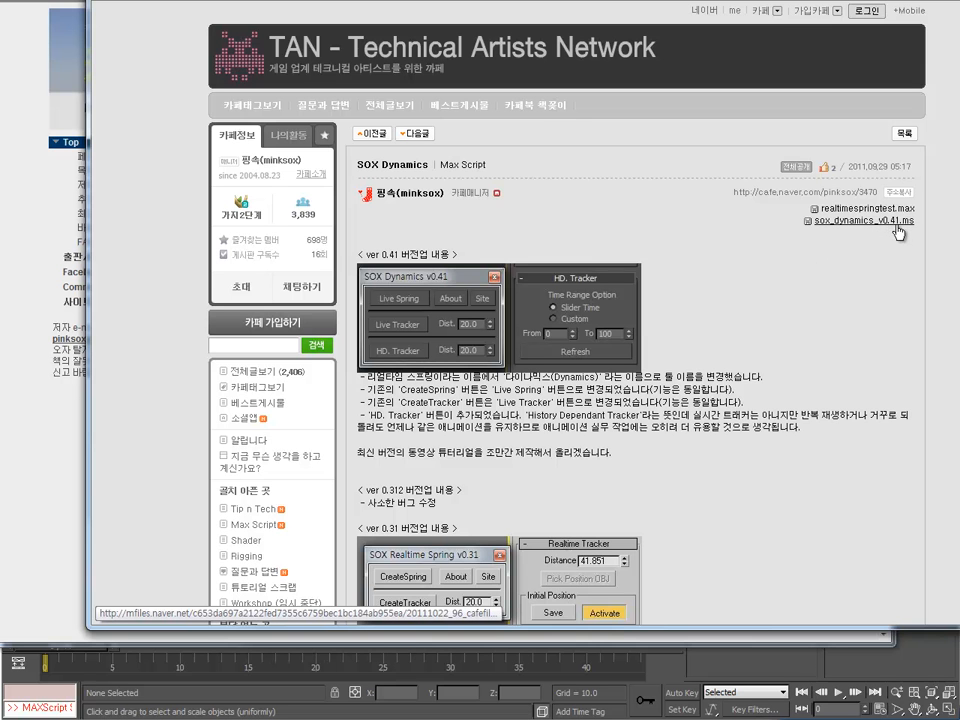
# Review the SOX Dynamics post's version notes, from v0.41 down to v0.2 and back up.
pyautogui.scroll(-2, 856, 297)
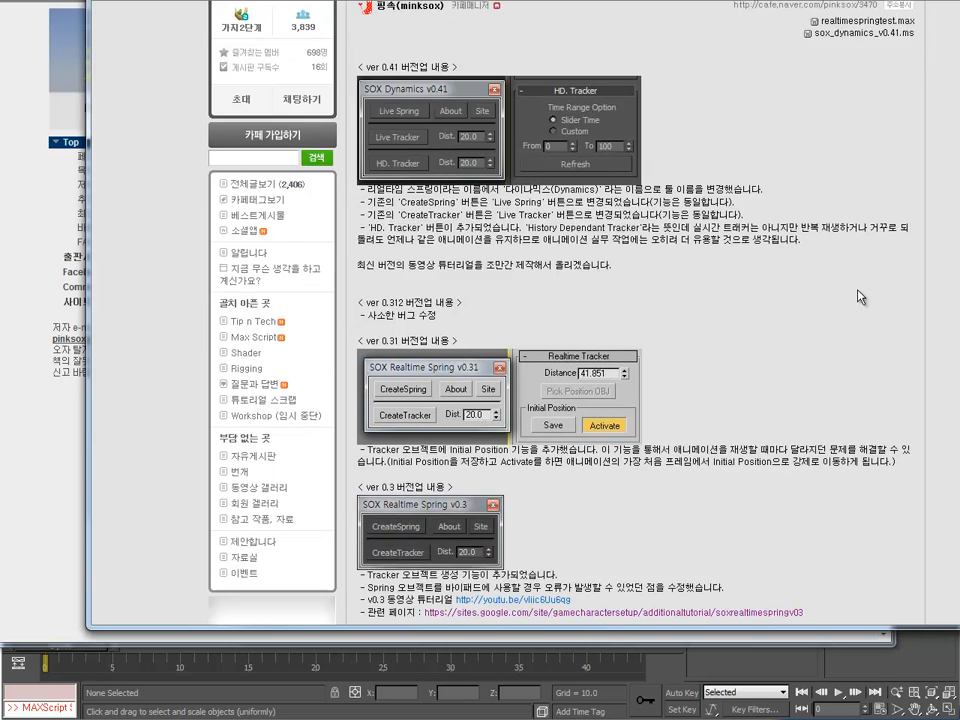
pyautogui.scroll(1, 856, 297)
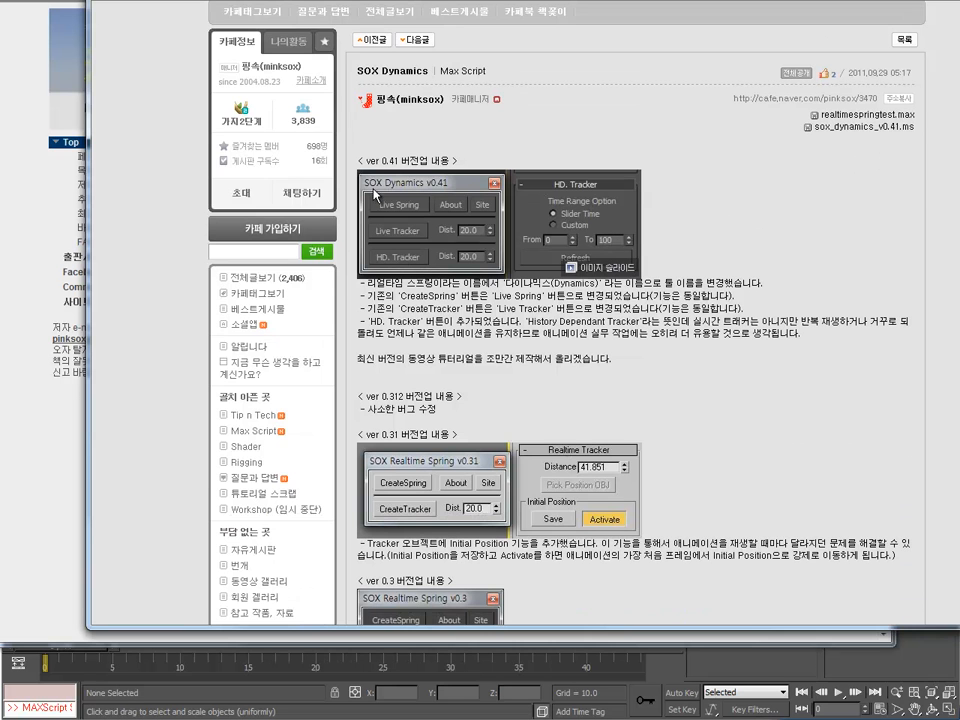
pyautogui.scroll(-4, 461, 216)
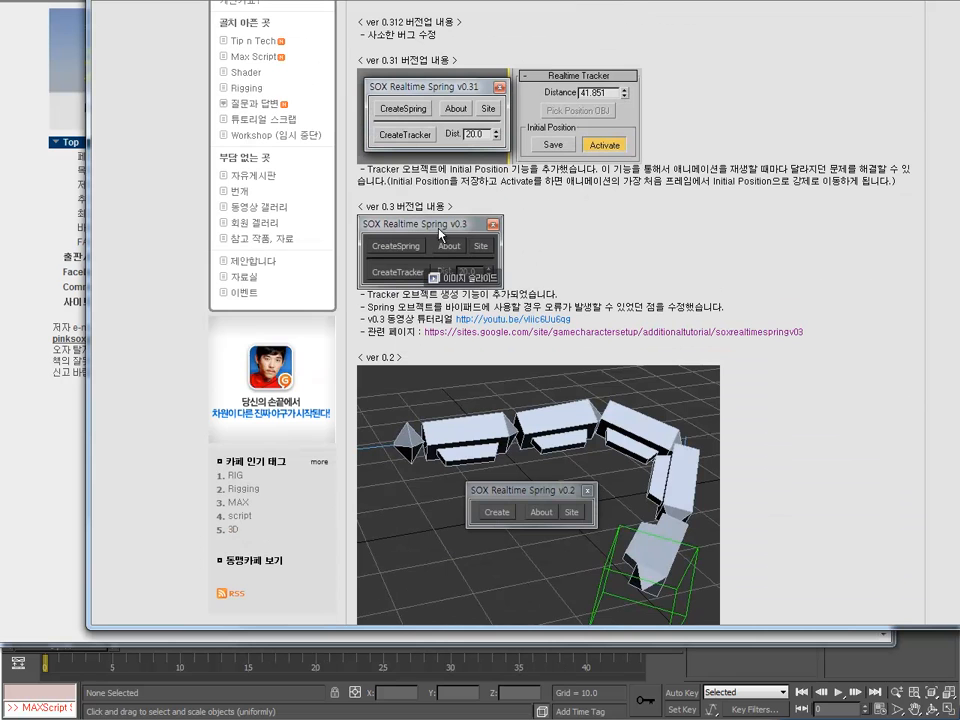
pyautogui.scroll(-2, 540, 244)
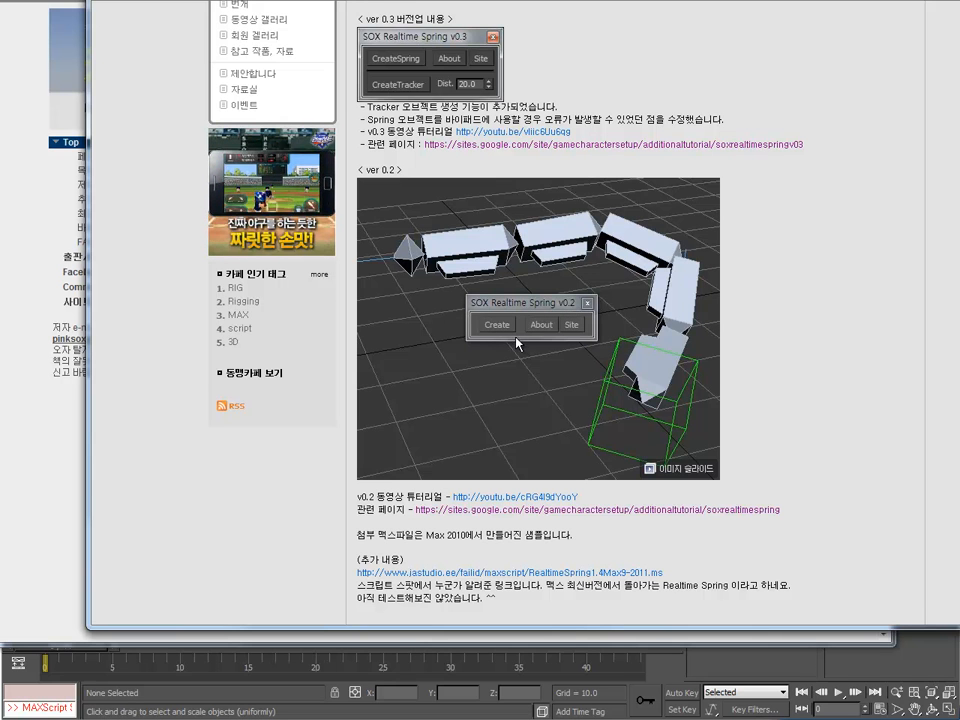
pyautogui.scroll(4, 500, 310)
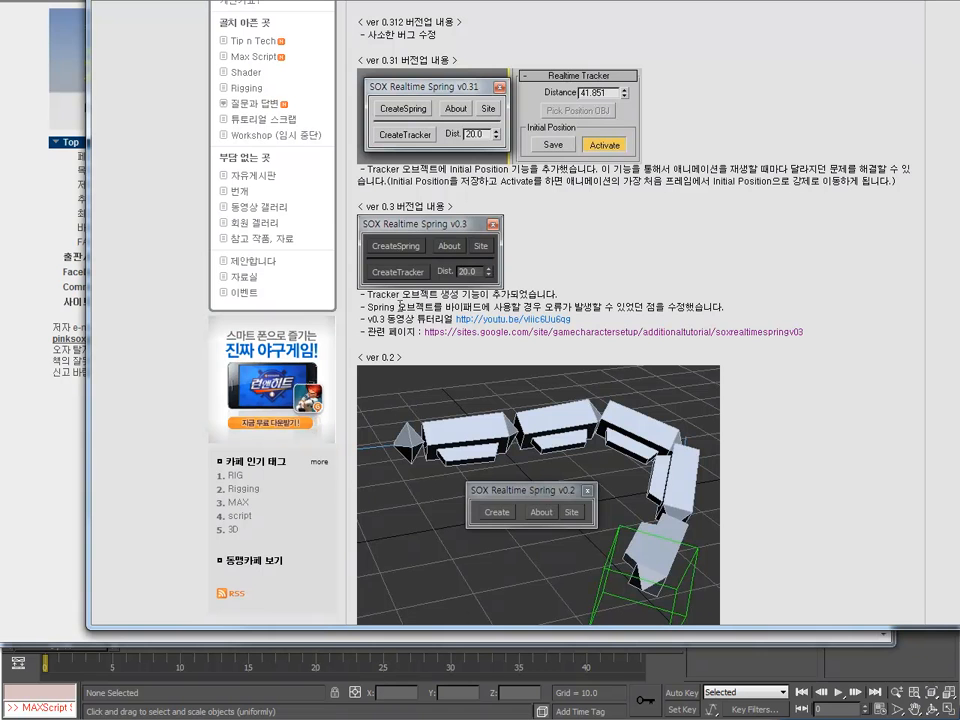
pyautogui.scroll(2, 425, 238)
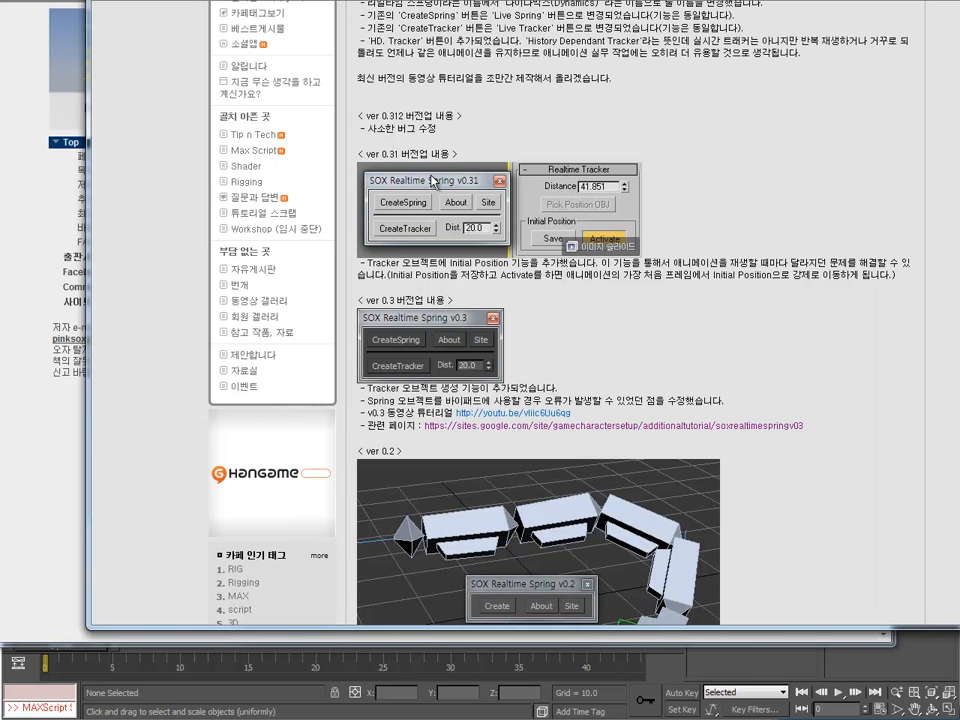
pyautogui.scroll(2, 457, 311)
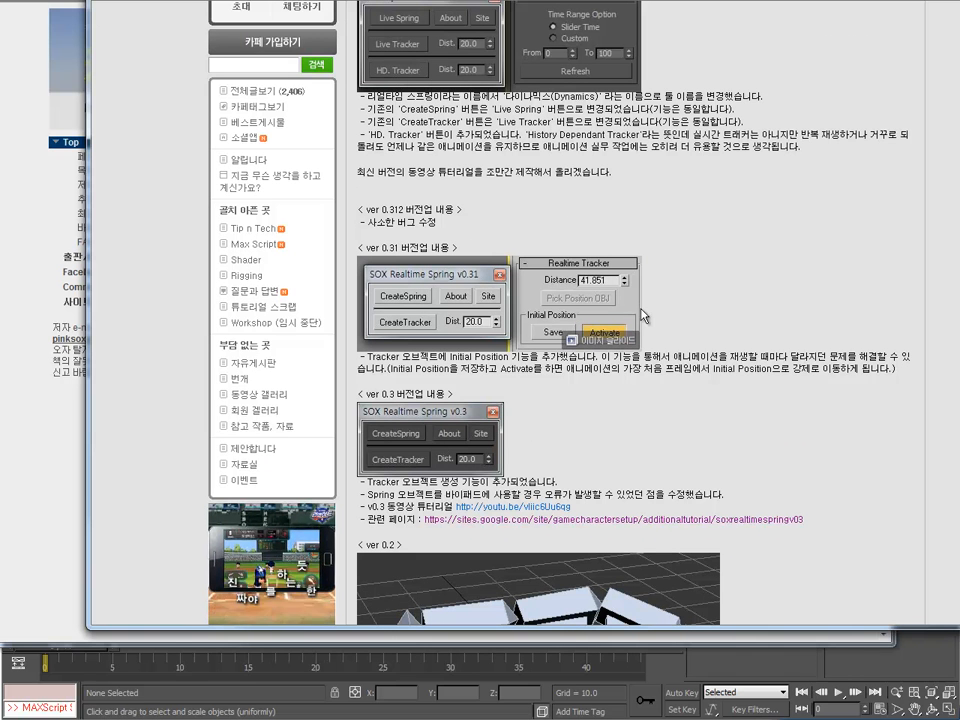
pyautogui.scroll(1, 645, 377)
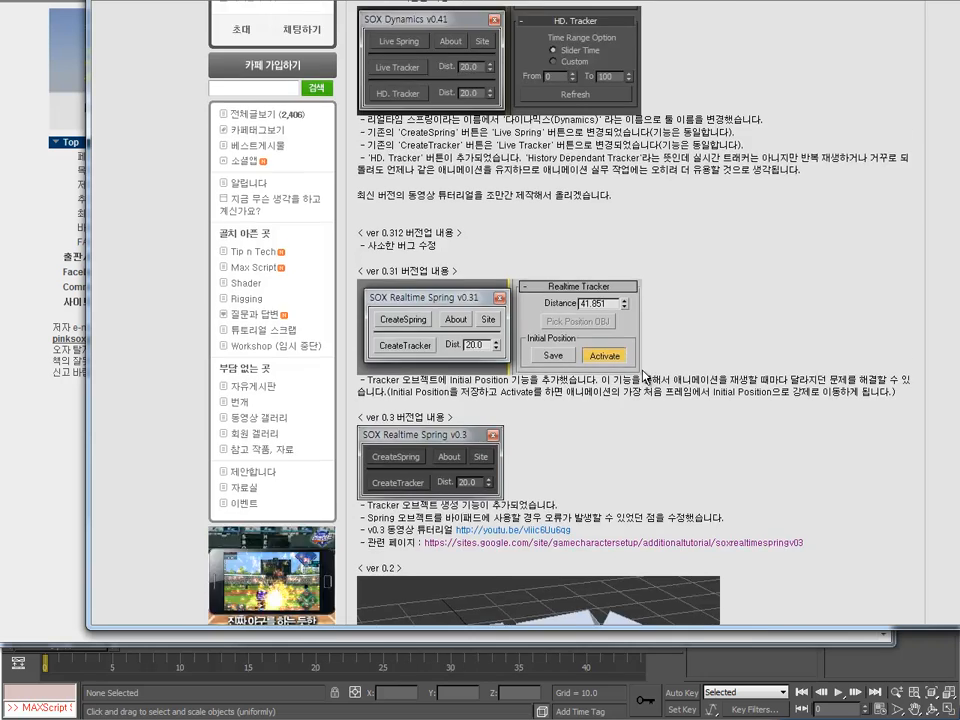
pyautogui.scroll(3, 645, 377)
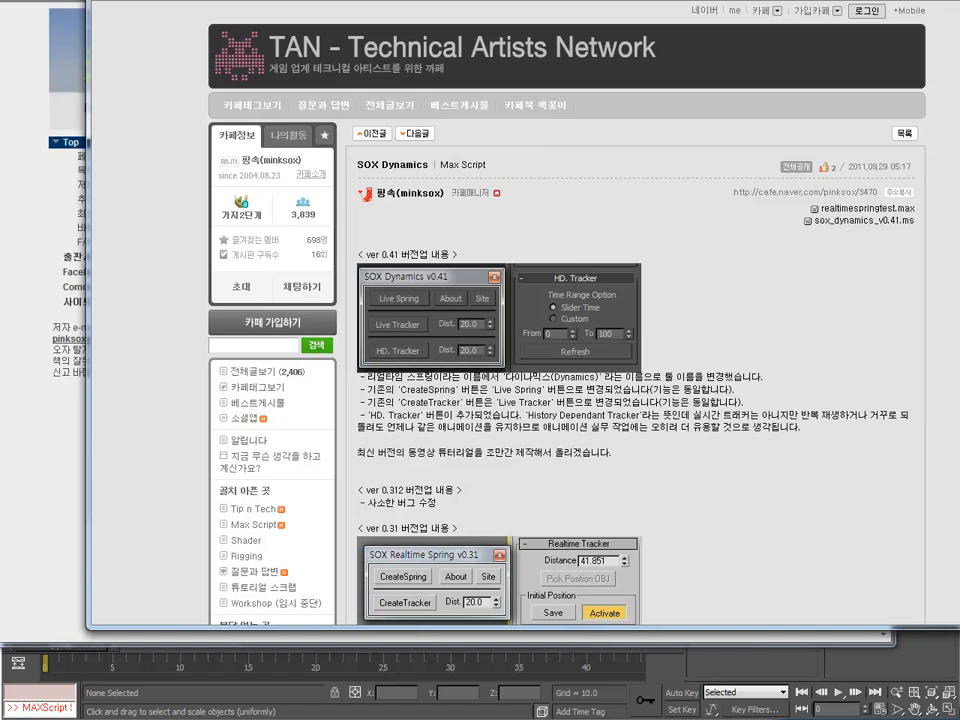
# Load the SOX_Dynamics_v0.41.ms script from its folder into 3ds Max and move its dialog clear of the jeep.
pyautogui.hotkey('alt', 'Tab')
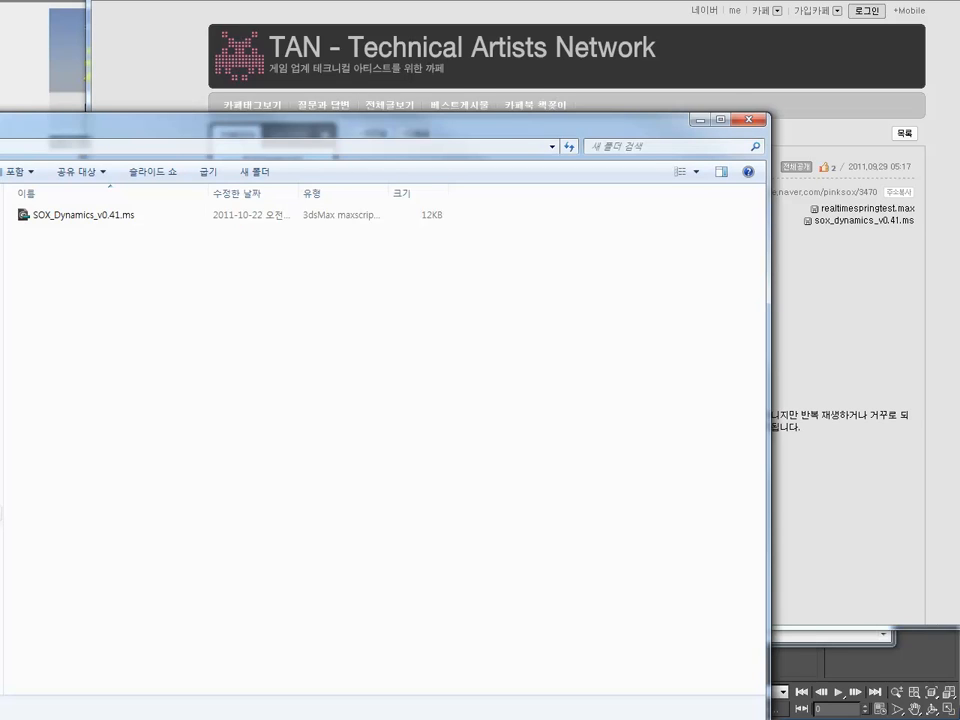
pyautogui.click(928, 648)
pyautogui.hotkey('alt', 'Tab')
pyautogui.moveTo(67, 215); pyautogui.dragTo(508, 107)
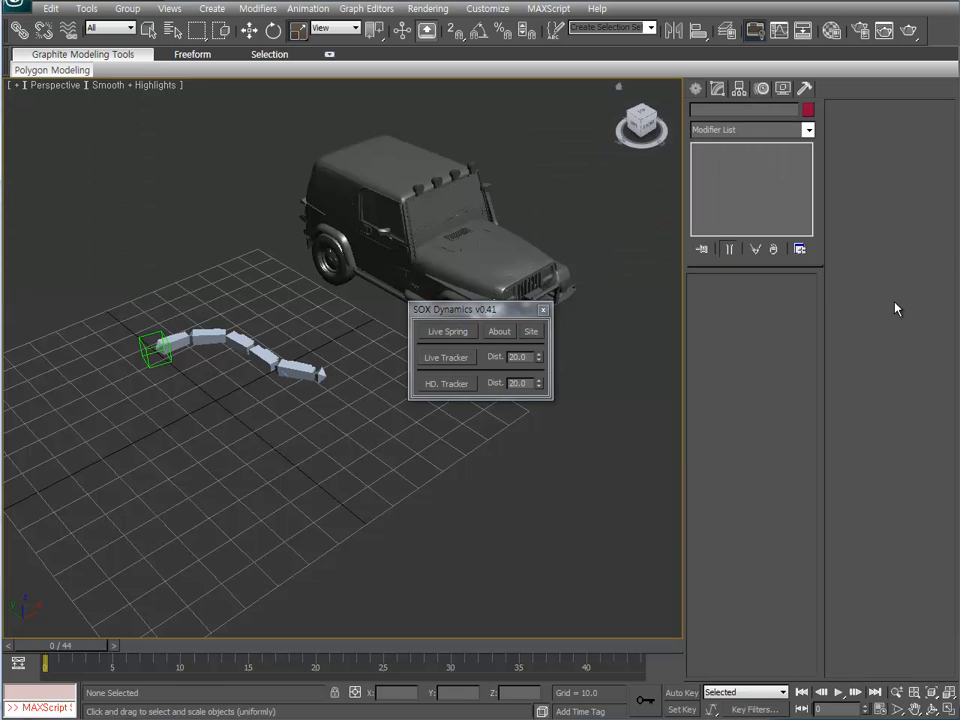
pyautogui.moveTo(487, 316); pyautogui.dragTo(602, 101)
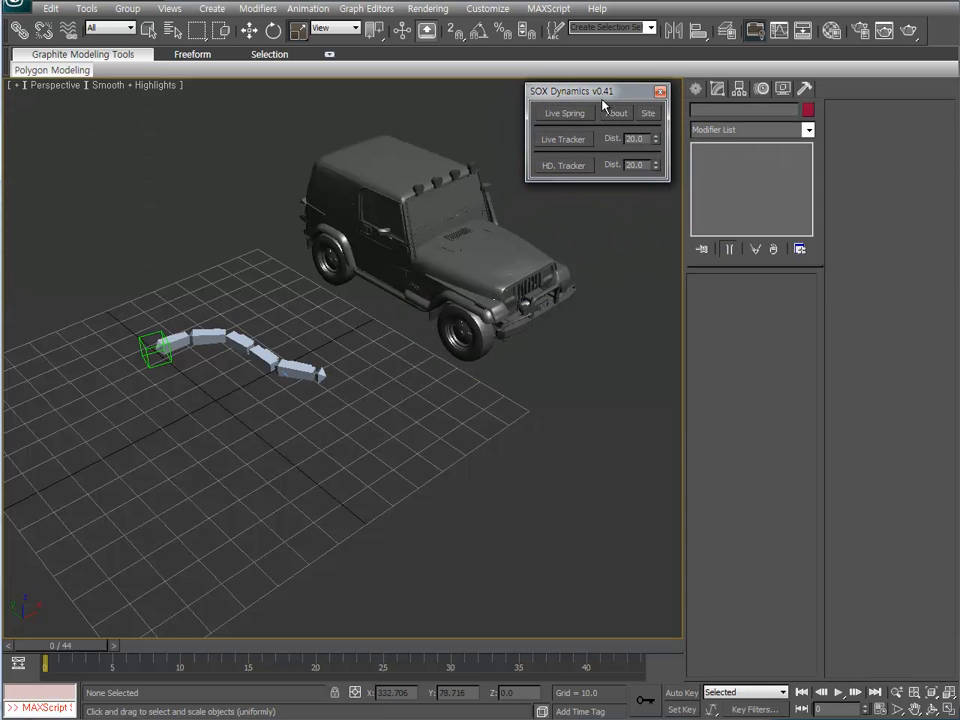
# Select the green box helper at the start of the bone chain and scrub the animation to preview the chain's motion.
pyautogui.keyDown('alt'); pyautogui.moveTo(283, 347); pyautogui.dragTo(297, 403, button='middle'); pyautogui.keyUp('alt')
pyautogui.scroll(3, 297, 403)
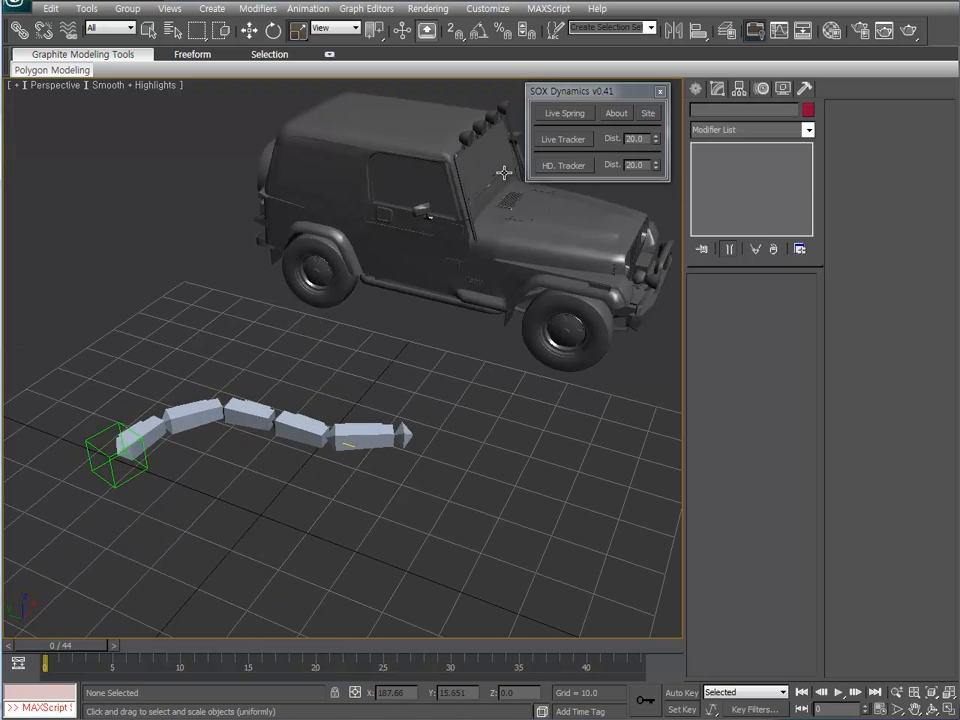
pyautogui.click(140, 452)
pyautogui.keyDown('alt'); pyautogui.moveTo(302, 430); pyautogui.dragTo(281, 547, button='middle'); pyautogui.keyUp('alt')
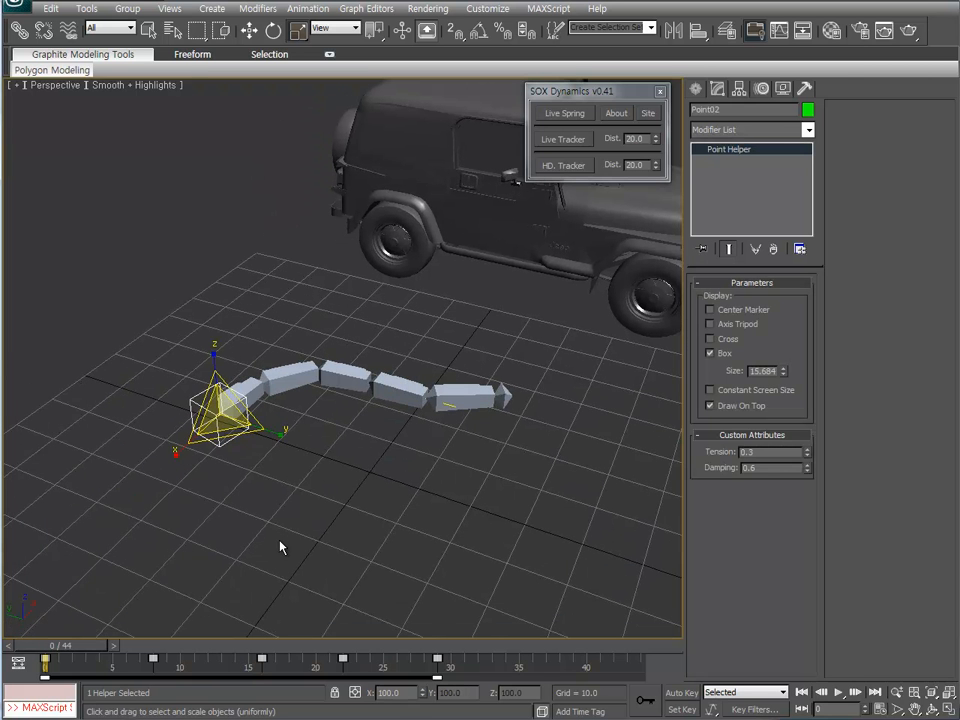
pyautogui.click(80, 667)
pyautogui.click(250, 459)
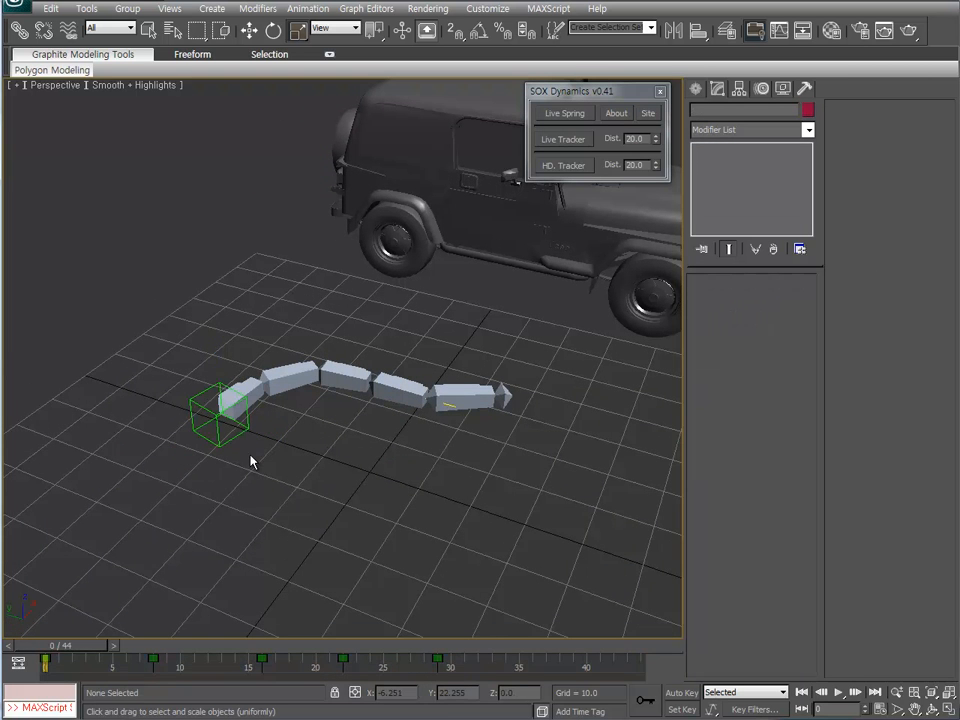
pyautogui.click(237, 433)
pyautogui.moveTo(193, 547); pyautogui.dragTo(158, 580, button='middle')
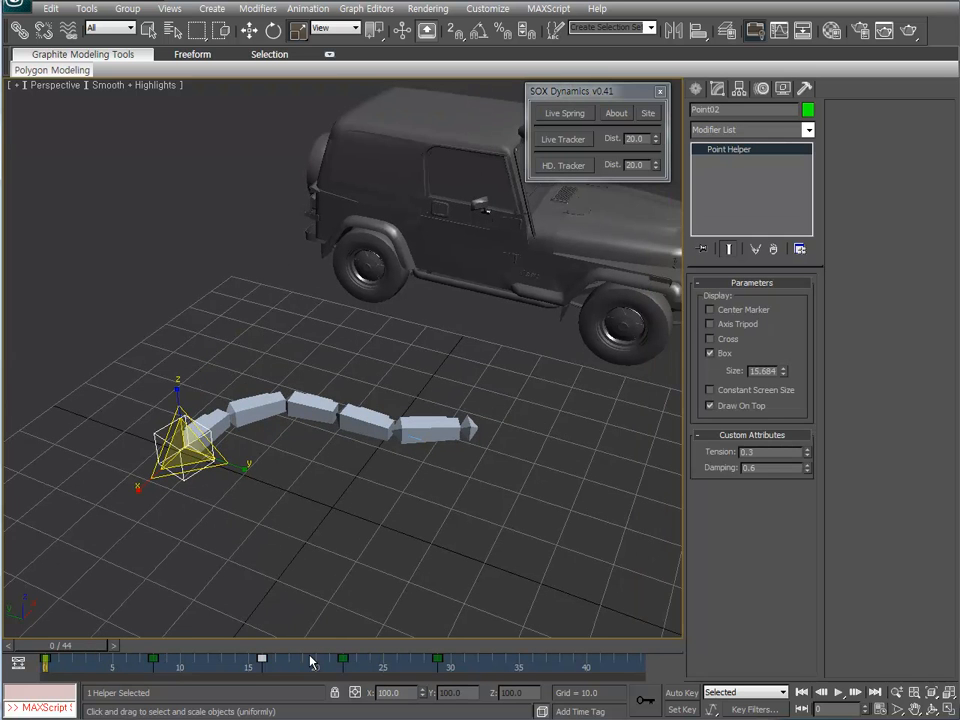
pyautogui.moveTo(97, 654); pyautogui.dragTo(70, 655)
pyautogui.press('r')
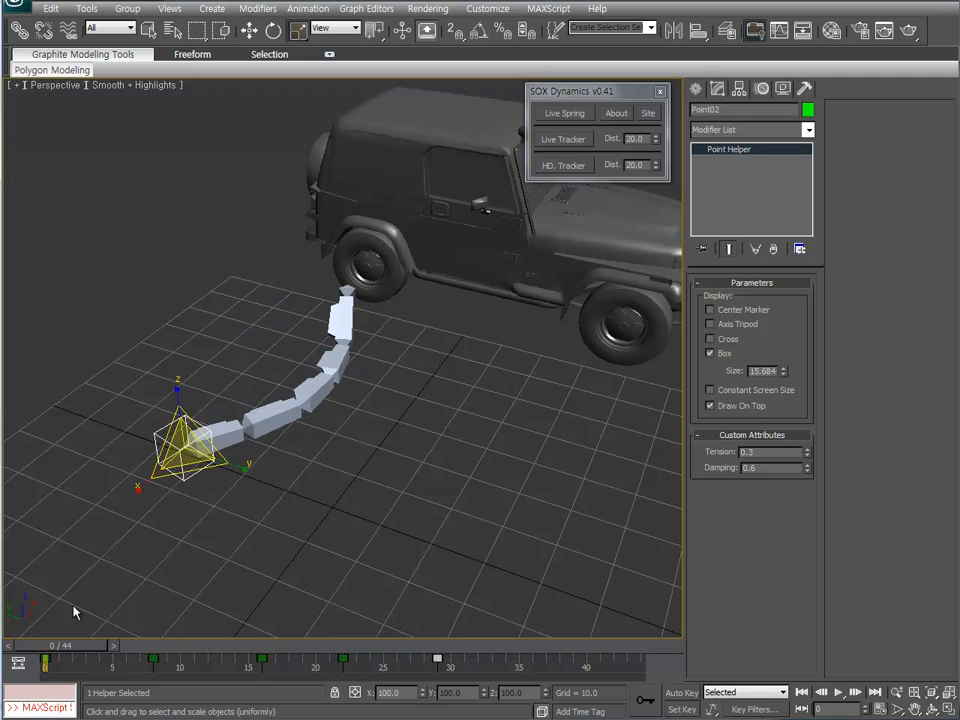
# Move the green box helper along its Y axis and across the grid to test how the bone chain reacts.
pyautogui.moveTo(221, 445); pyautogui.dragTo(244, 478, button='middle')
pyautogui.press('r')
pyautogui.press('w')
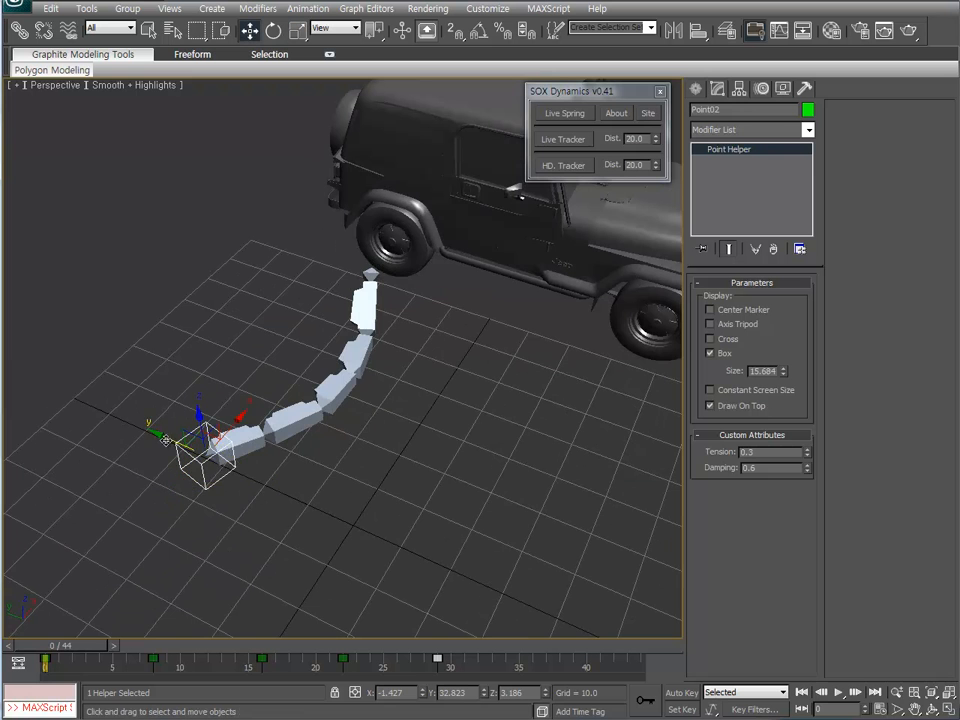
pyautogui.moveTo(166, 440)
pyautogui.mouseDown()
pyautogui.moveTo(320, 505)
pyautogui.moveTo(234, 483)
pyautogui.moveTo(175, 446)
pyautogui.mouseUp()
pyautogui.keyDown('alt'); pyautogui.moveTo(175, 446); pyautogui.dragTo(267, 471, button='middle'); pyautogui.keyUp('alt')
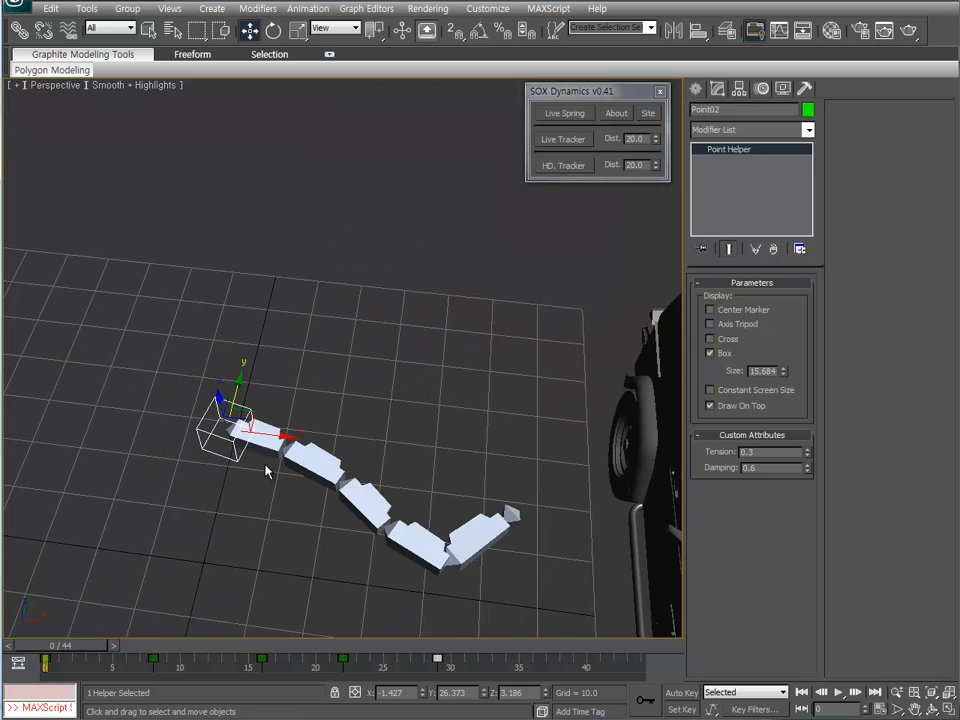
pyautogui.moveTo(250, 405); pyautogui.dragTo(236, 448)
# Try rotating the green box helper to test the bone chain's reaction, and undo the last transform.
pyautogui.keyDown('alt'); pyautogui.moveTo(219, 544); pyautogui.dragTo(251, 476, button='middle'); pyautogui.keyUp('alt')
pyautogui.press('e')
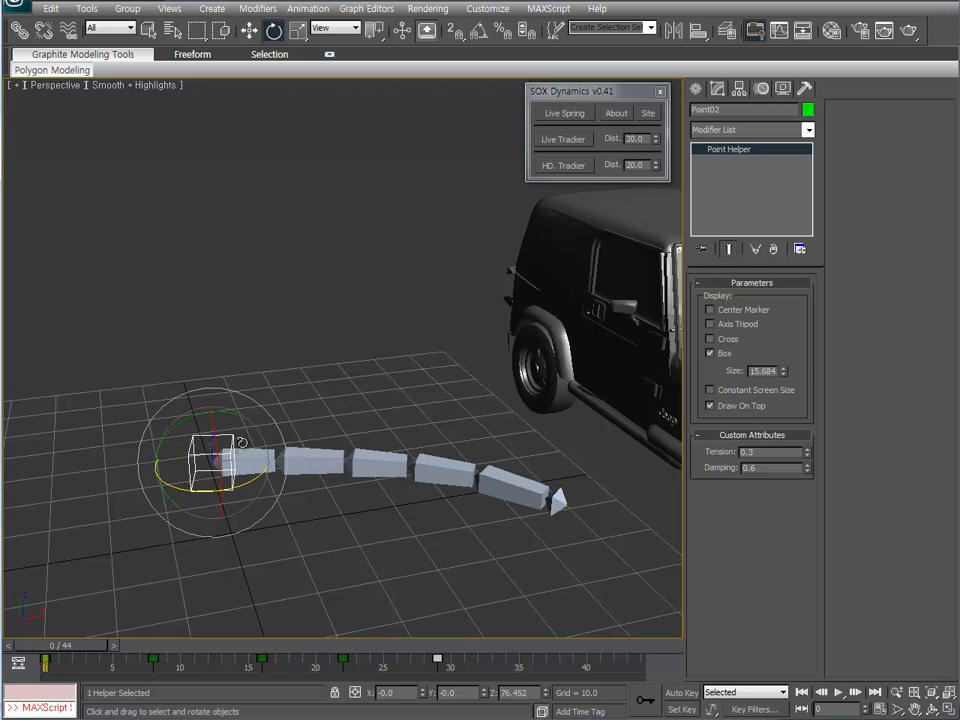
pyautogui.moveTo(242, 442); pyautogui.dragTo(251, 476)
pyautogui.keyDown('alt'); pyautogui.moveTo(251, 476); pyautogui.dragTo(234, 612, button='middle'); pyautogui.keyUp('alt')
pyautogui.hotkey('ctrl', 'z')
# Select the bones along the chain one after another to inspect their parameters.
pyautogui.click(298, 428)
pyautogui.click(350, 424)
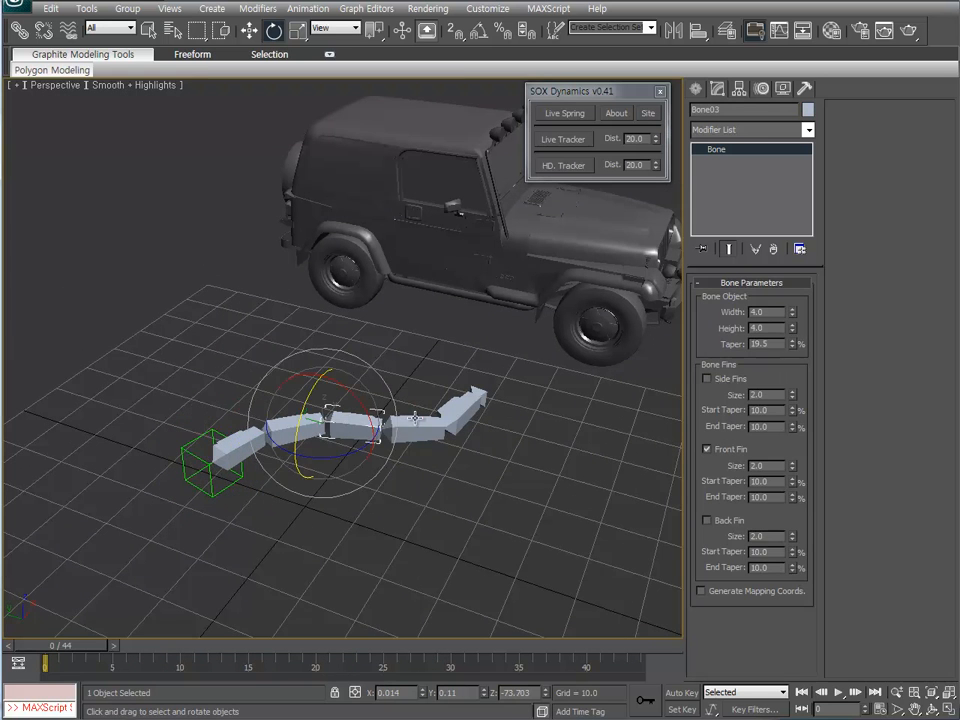
pyautogui.click(414, 418)
pyautogui.click(457, 411)
pyautogui.moveTo(444, 446); pyautogui.dragTo(398, 316, button='middle')
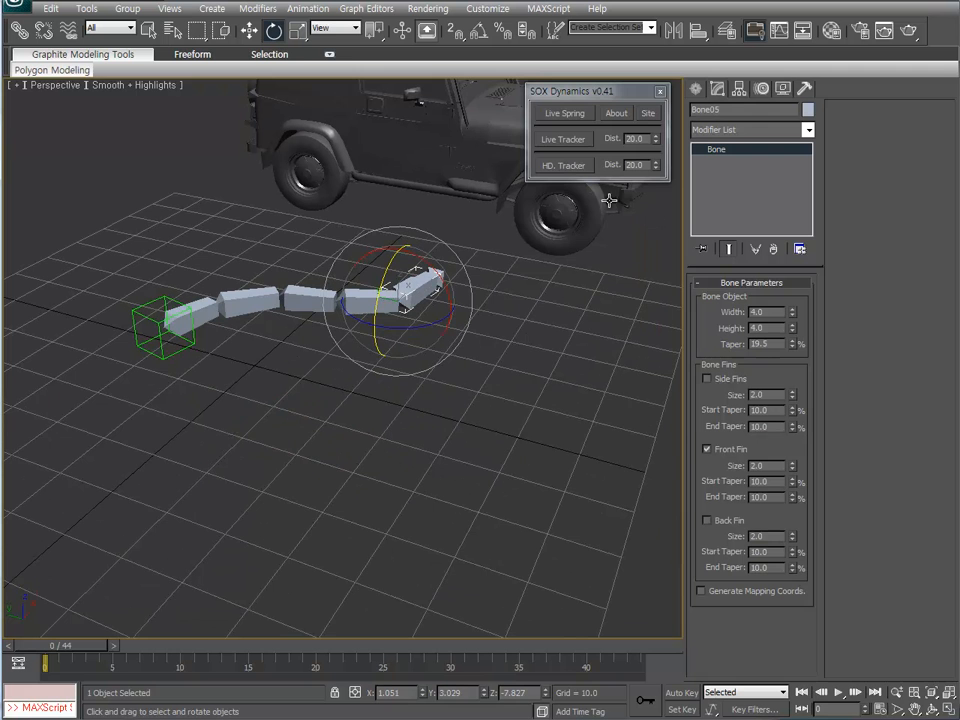
pyautogui.moveTo(602, 223); pyautogui.dragTo(578, 262, button='middle')
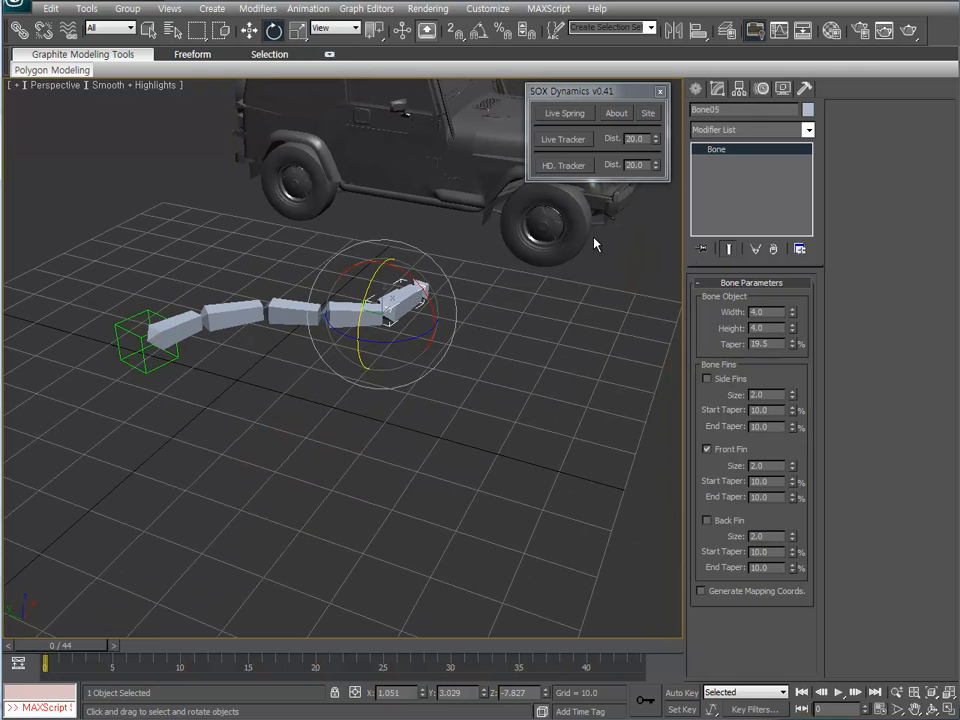
# Create a teapot with a radius of about 5.6 on the grid in front of the bone chain and add a Live Spring to it.
pyautogui.click(696, 89)
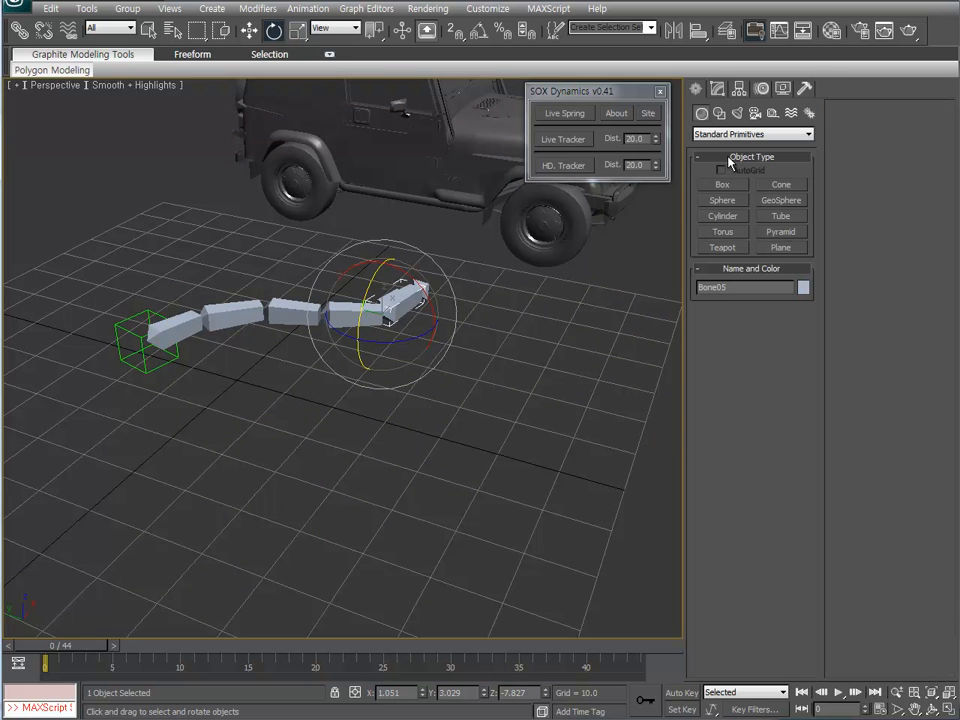
pyautogui.click(722, 247)
pyautogui.moveTo(415, 440); pyautogui.dragTo(450, 455)
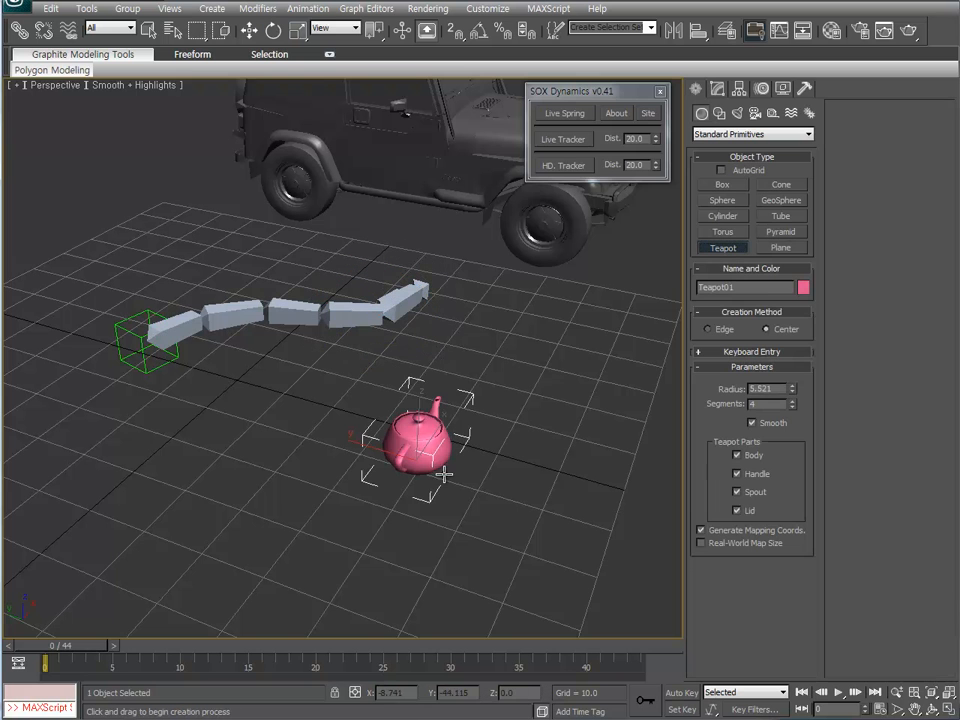
pyautogui.click(565, 114)
pyautogui.moveTo(514, 338); pyautogui.dragTo(498, 316, button='middle')
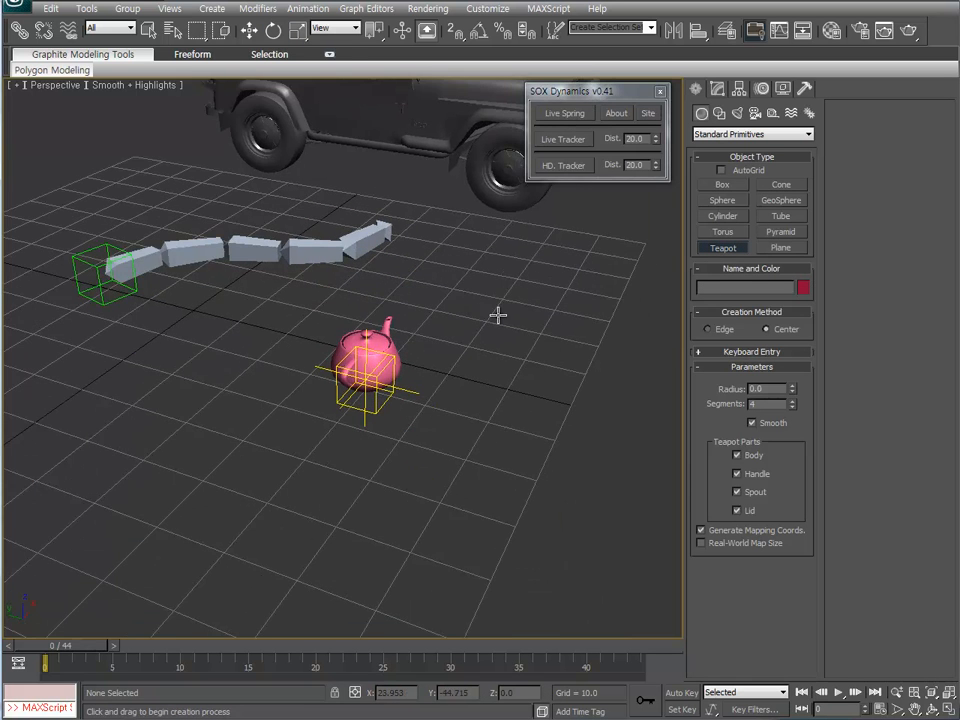
# Select the box and cross point helpers at the teapot in turn to inspect their display and Realtime Spring parameters.
pyautogui.click(715, 91)
pyautogui.click(366, 402)
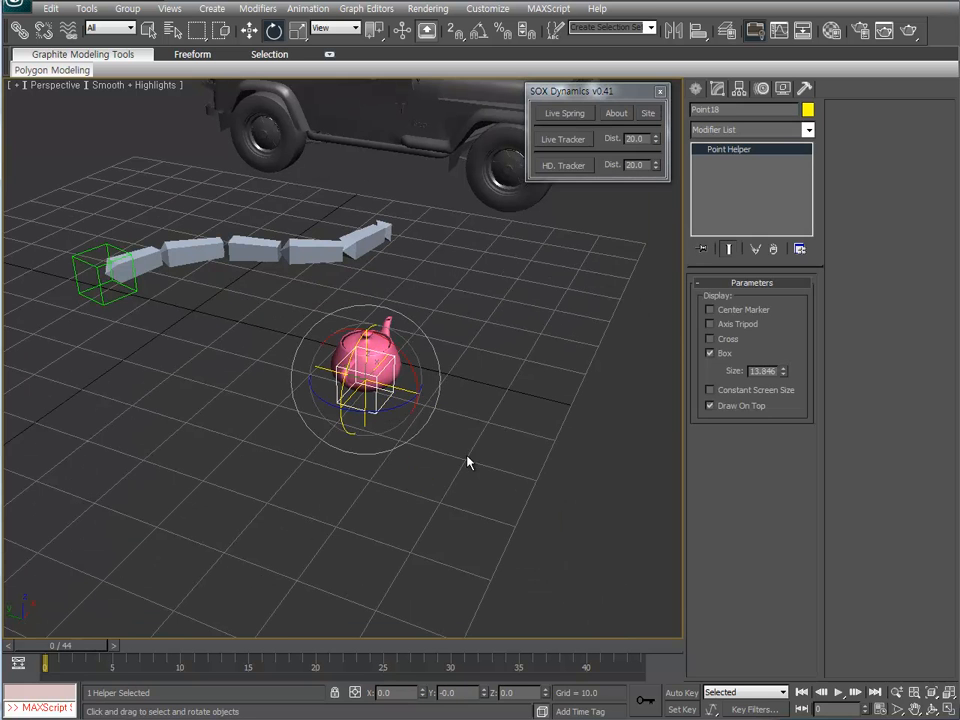
pyautogui.click(415, 405)
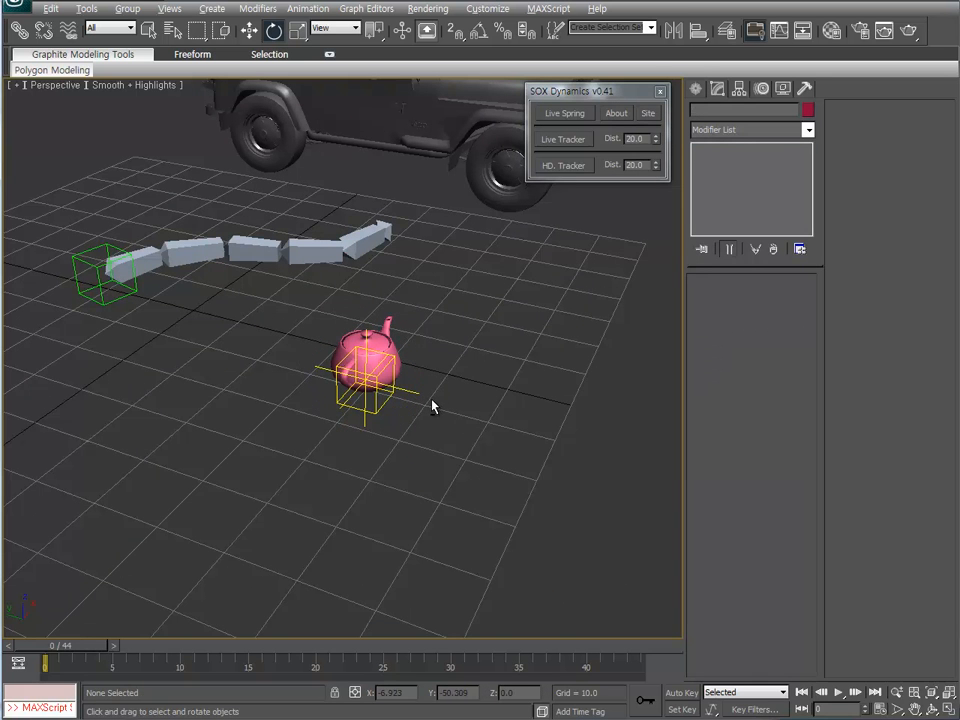
pyautogui.keyDown('alt'); pyautogui.moveTo(432, 405); pyautogui.dragTo(397, 401, button='middle'); pyautogui.keyUp('alt')
pyautogui.click(353, 399)
pyautogui.press('q')
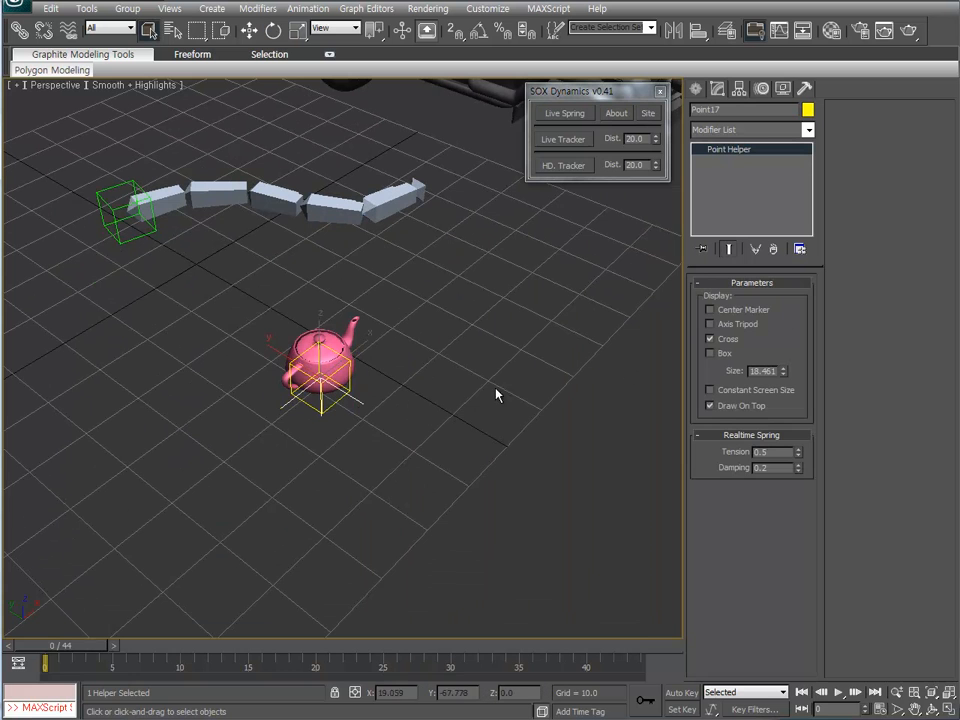
pyautogui.click(323, 458)
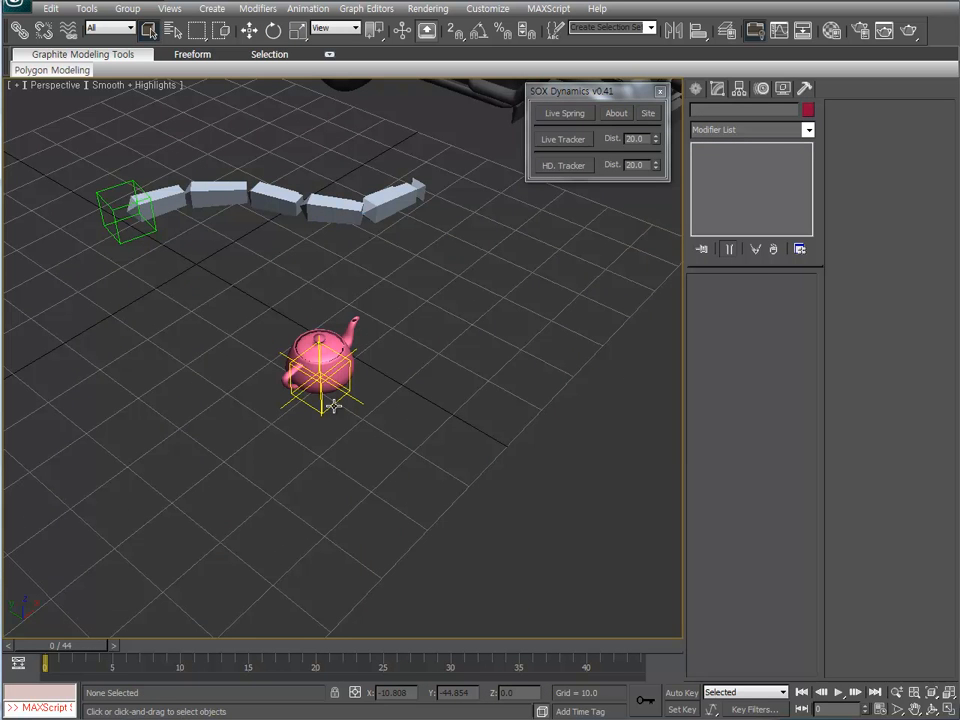
pyautogui.click(334, 405)
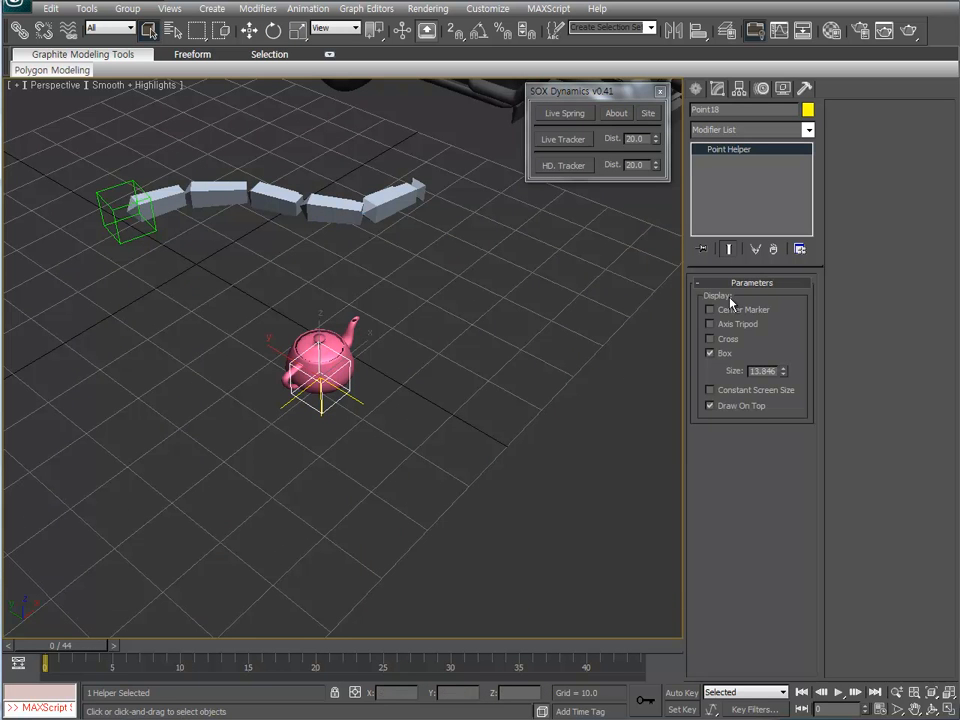
pyautogui.click(360, 422)
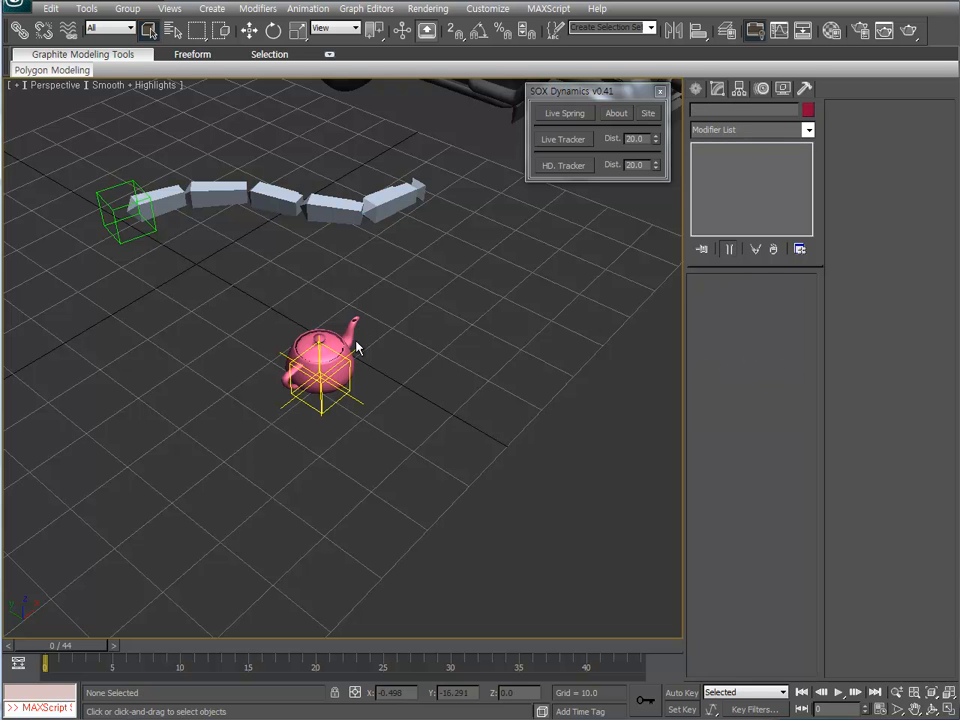
# Show edged faces in the viewport and move the teapot along its X axis to test the spring helpers.
pyautogui.click(335, 344)
pyautogui.keyDown('alt'); pyautogui.moveTo(383, 373); pyautogui.dragTo(347, 378, button='middle'); pyautogui.keyUp('alt')
pyautogui.click(384, 402)
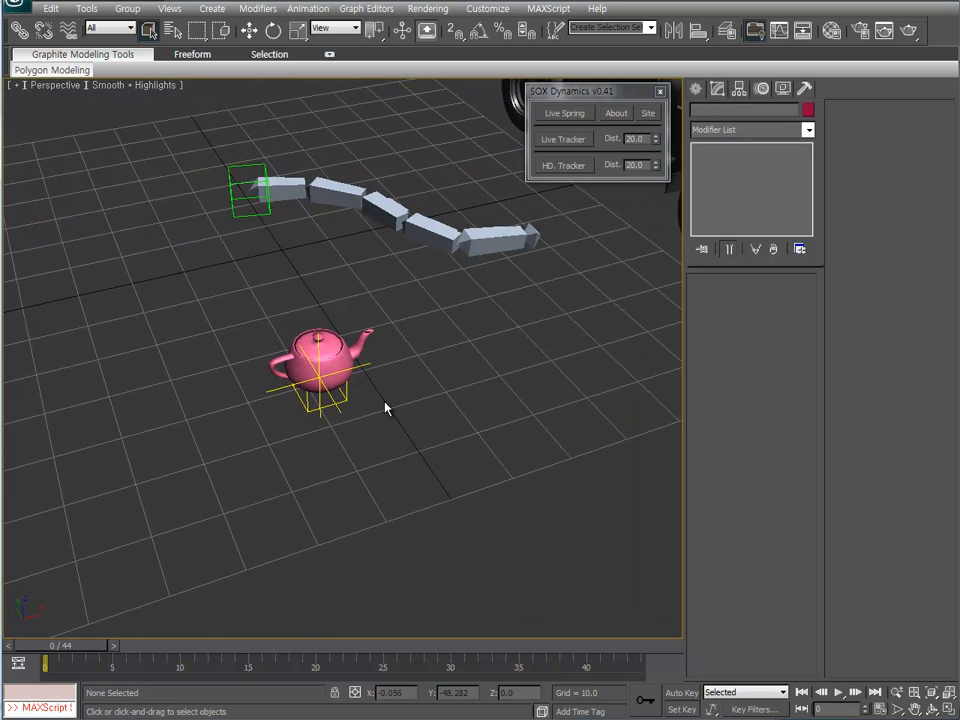
pyautogui.press('F4')
pyautogui.press('w')
pyautogui.click(338, 358)
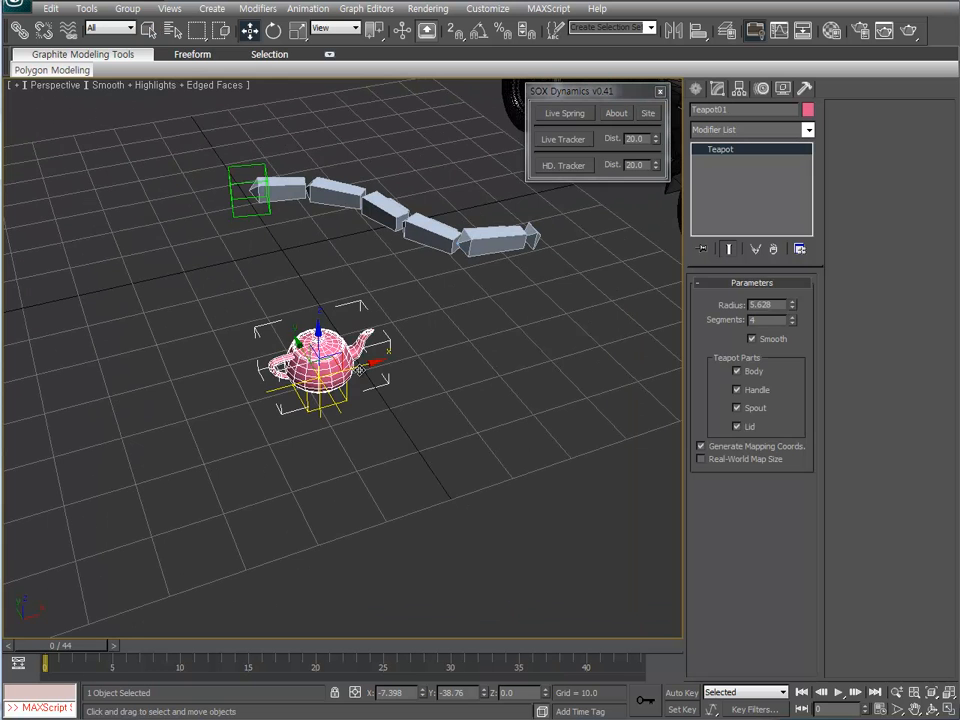
pyautogui.moveTo(353, 366); pyautogui.dragTo(391, 425)
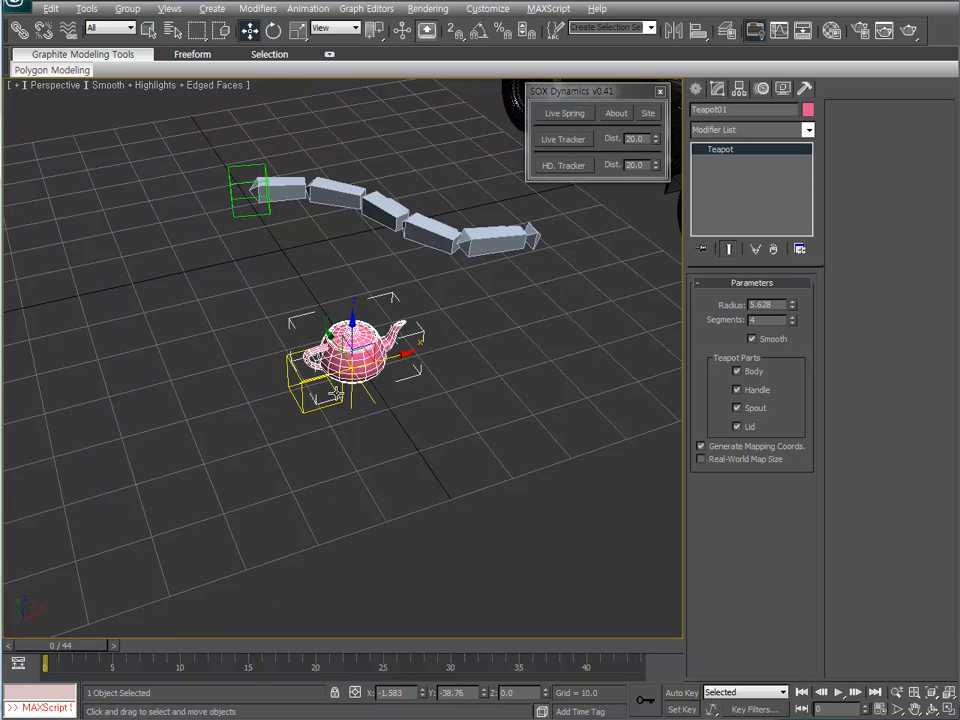
# Move the teapot sideways across the ground plane to test its spring, and select the cross point helper to inspect its Realtime Spring parameters.
pyautogui.keyDown('alt'); pyautogui.moveTo(391, 425); pyautogui.dragTo(535, 465, button='middle'); pyautogui.keyUp('alt')
pyautogui.keyDown('alt'); pyautogui.moveTo(333, 341); pyautogui.dragTo(384, 362, button='middle'); pyautogui.keyUp('alt')
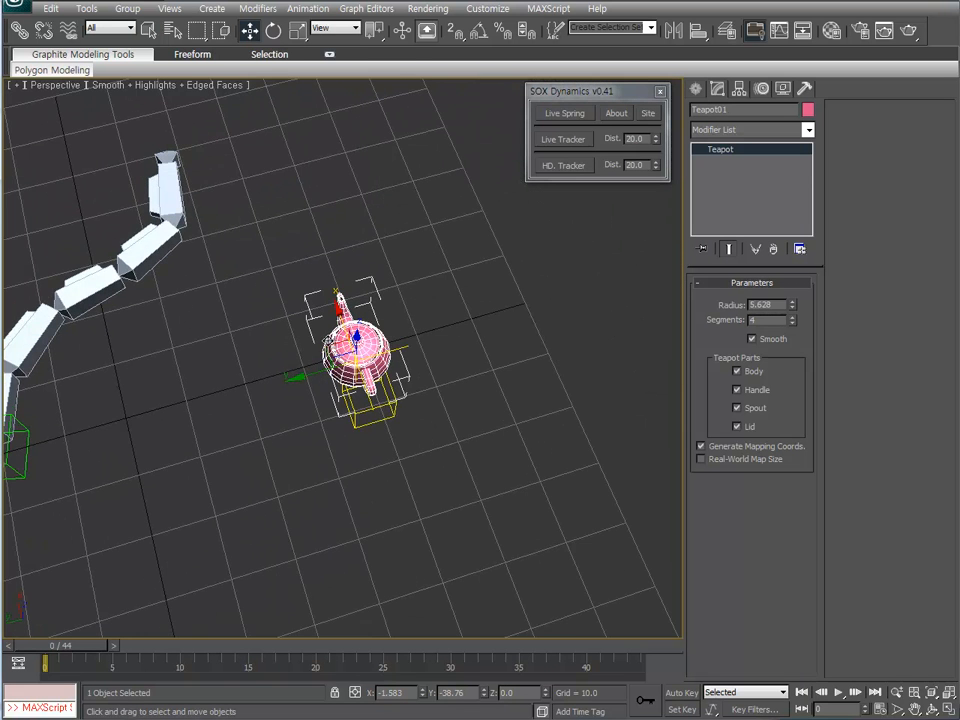
pyautogui.moveTo(335, 342); pyautogui.dragTo(418, 308)
pyautogui.moveTo(370, 385); pyautogui.dragTo(336, 366)
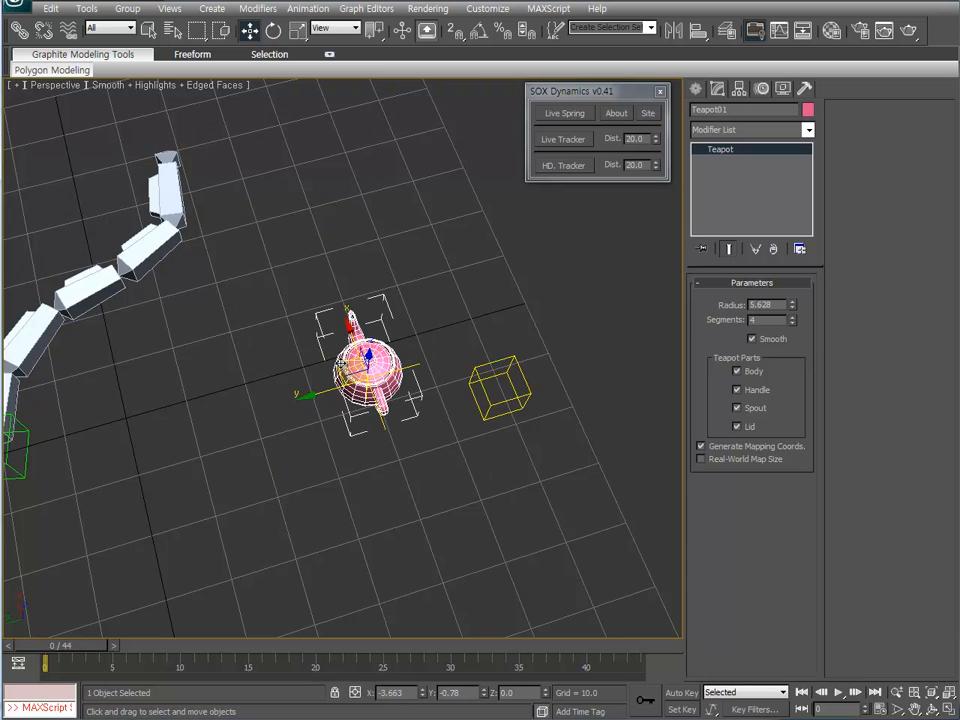
pyautogui.keyDown('alt'); pyautogui.moveTo(375, 470); pyautogui.dragTo(351, 396, button='middle'); pyautogui.keyUp('alt')
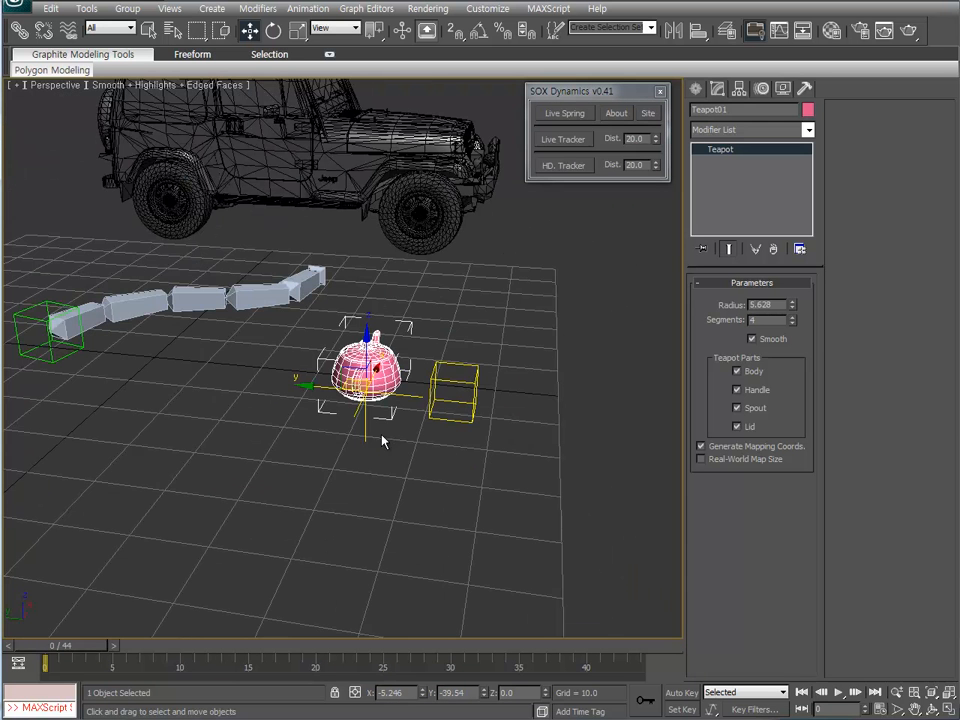
pyautogui.moveTo(356, 430); pyautogui.dragTo(372, 430)
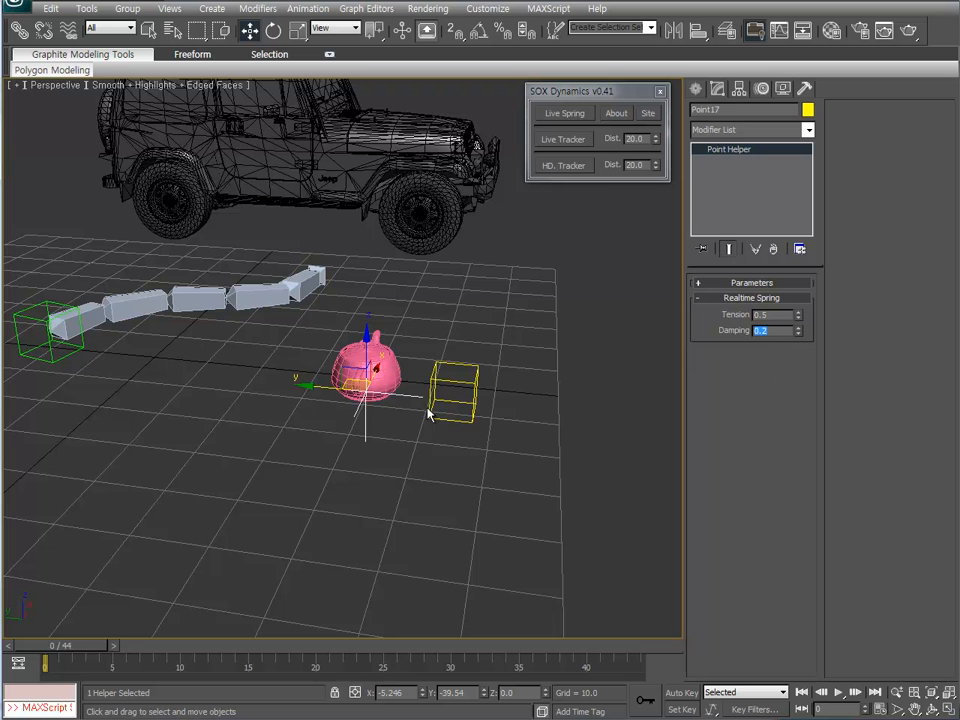
# Delete the teapot together with its box and cross point helpers.
pyautogui.keyDown('alt'); pyautogui.moveTo(394, 384); pyautogui.dragTo(400, 408, button='middle'); pyautogui.keyUp('alt')
pyautogui.moveTo(471, 460); pyautogui.dragTo(366, 404)
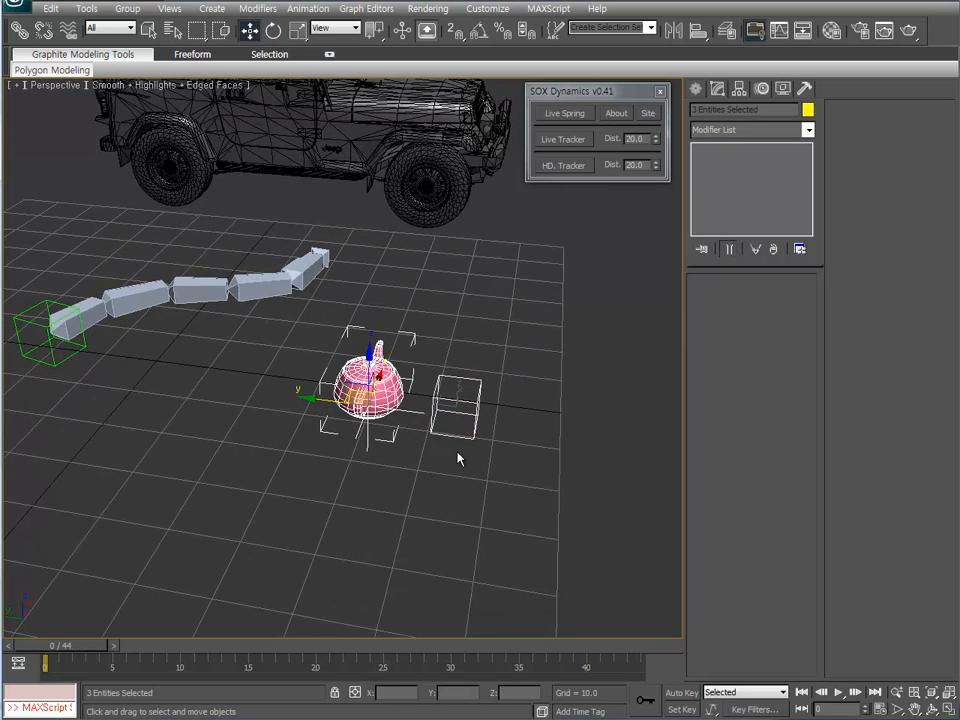
pyautogui.press('Delete')
# Select the individual bones from root to tip and back to examine the chain, and clear the selection.
pyautogui.keyDown('alt'); pyautogui.moveTo(251, 330); pyautogui.dragTo(329, 341, button='middle'); pyautogui.keyUp('alt')
pyautogui.click(227, 332)
pyautogui.click(272, 314)
pyautogui.click(332, 306)
pyautogui.click(393, 302)
pyautogui.click(430, 286)
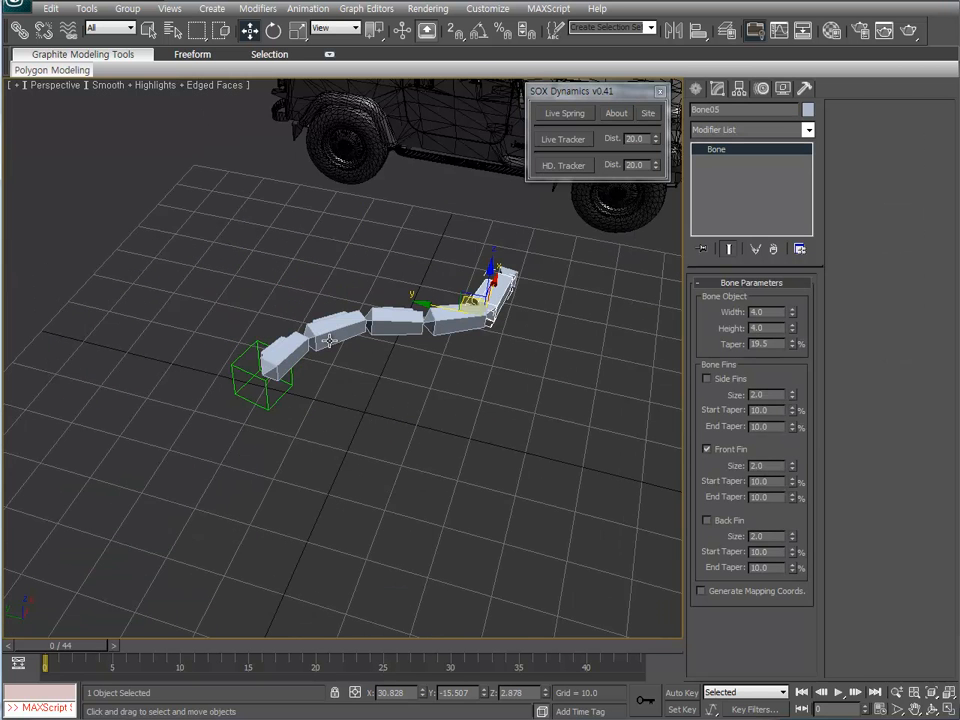
pyautogui.click(295, 343)
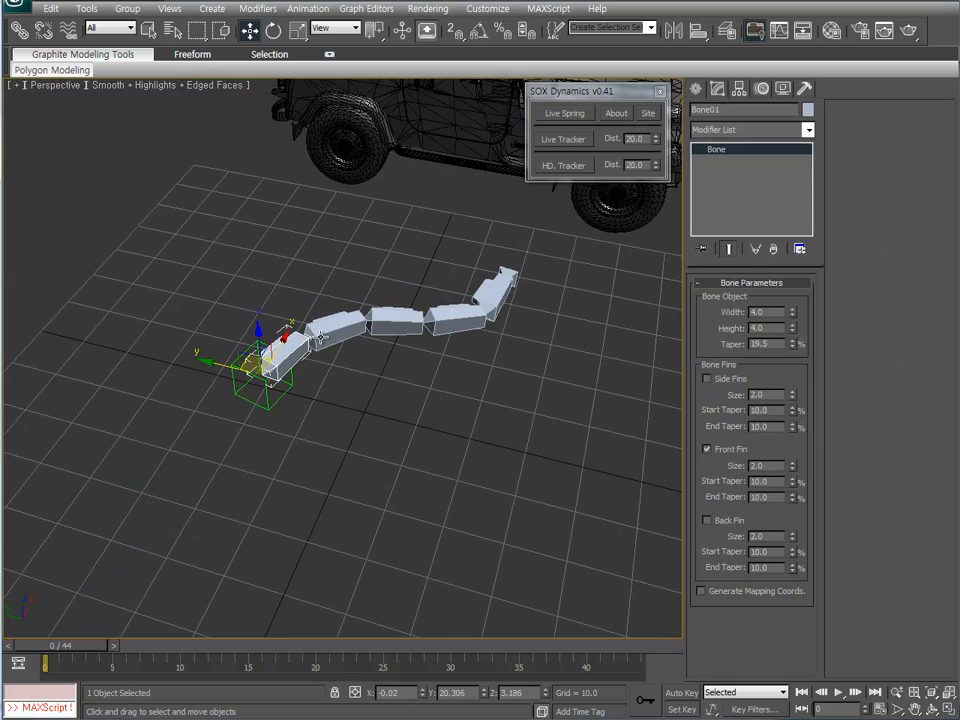
pyautogui.click(396, 321)
pyautogui.click(337, 326)
pyautogui.click(458, 308)
pyautogui.click(492, 295)
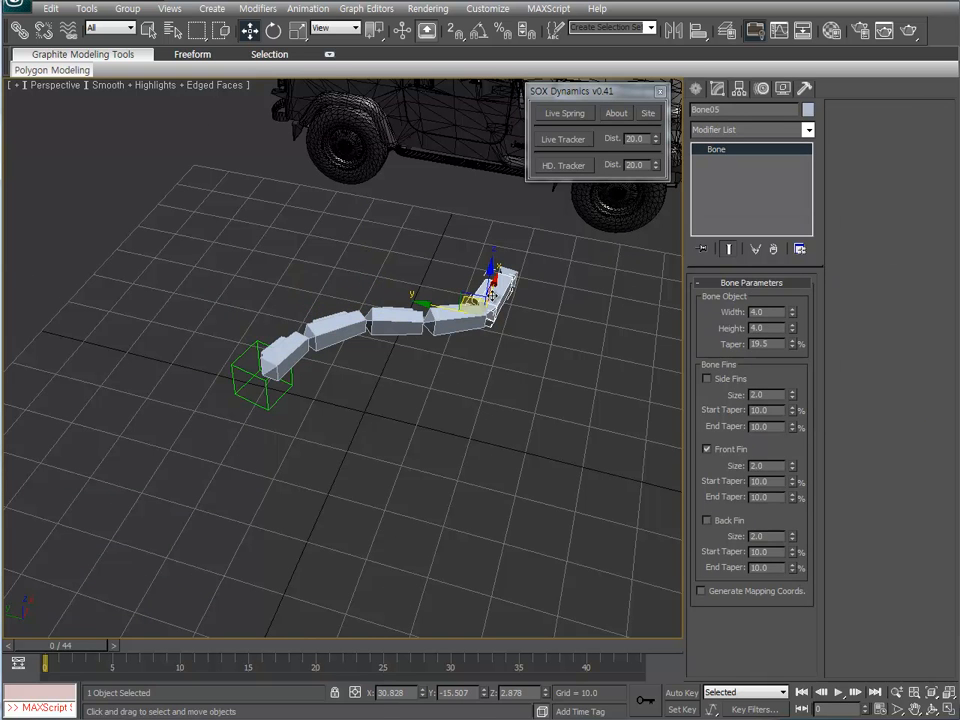
pyautogui.click(510, 362)
pyautogui.click(468, 322)
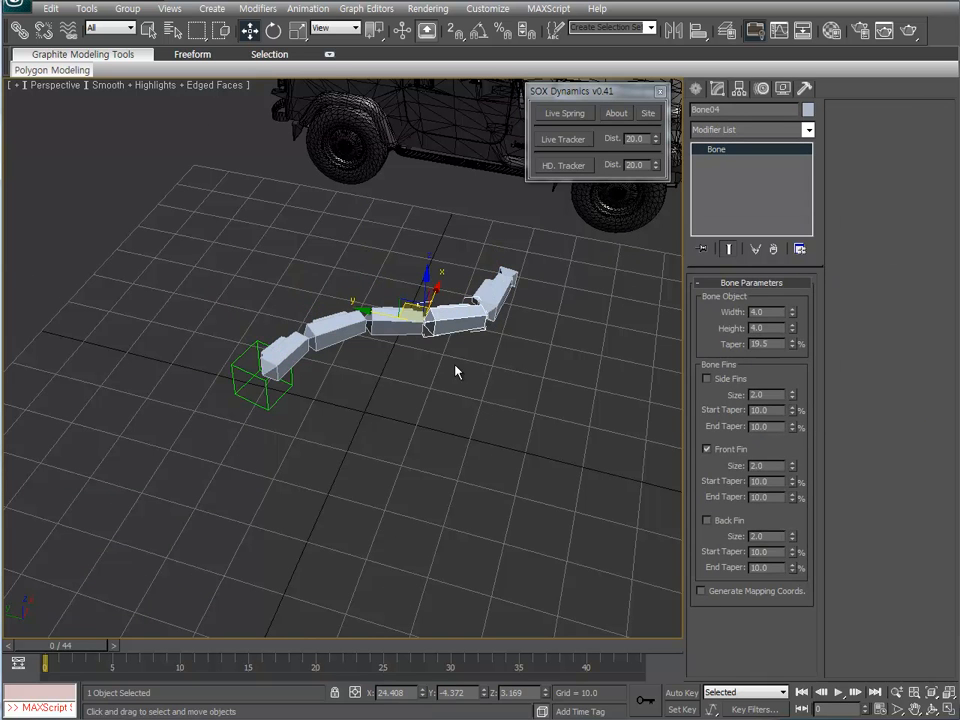
pyautogui.click(403, 323)
pyautogui.click(409, 371)
# Switch to the web browser and examine the ver 0.2 section of the SOX Realtime Spring post.
pyautogui.hotkey('alt', 'Tab')
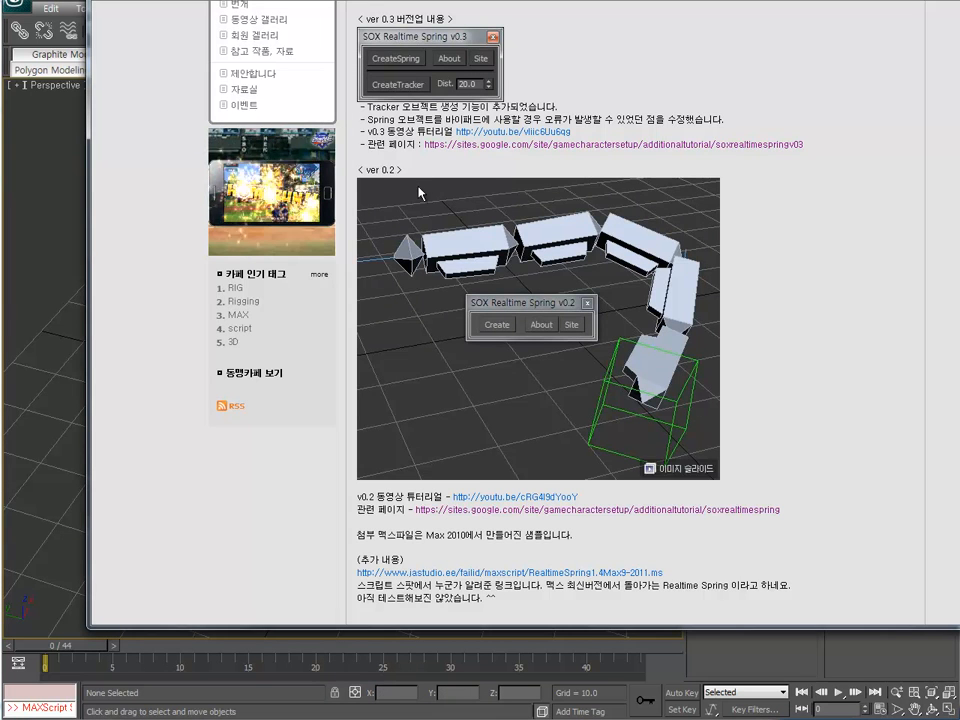
pyautogui.moveTo(403, 169); pyautogui.dragTo(362, 170)
pyautogui.click(424, 163)
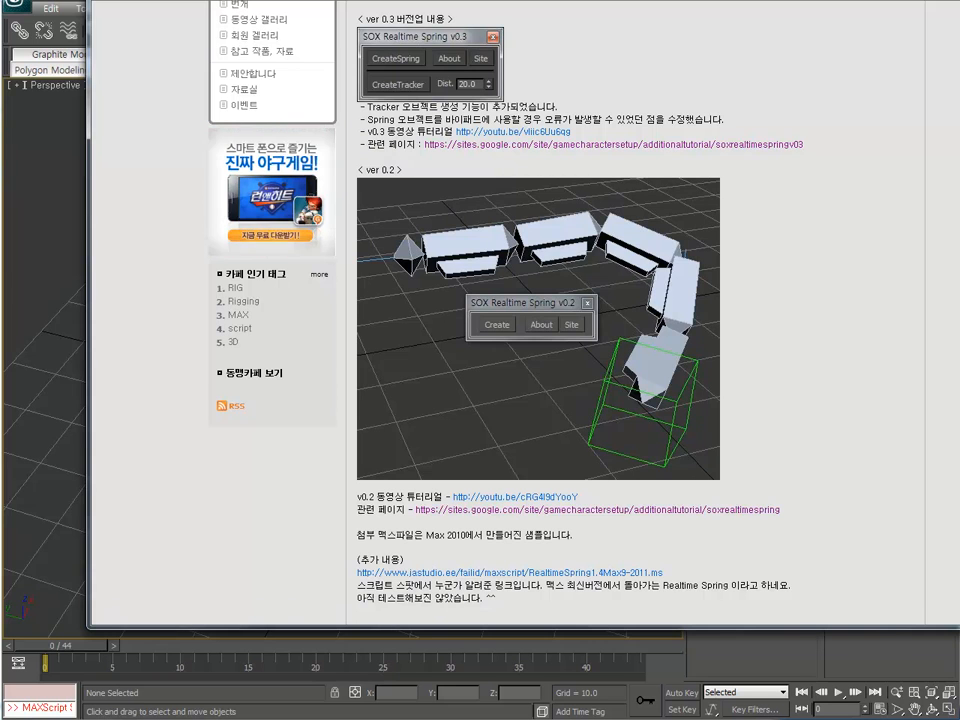
# Open the 추가 컨텐츠 page of the book's website and find the SOX Realtime Spring v0.2 article.
pyautogui.click(97, 1)
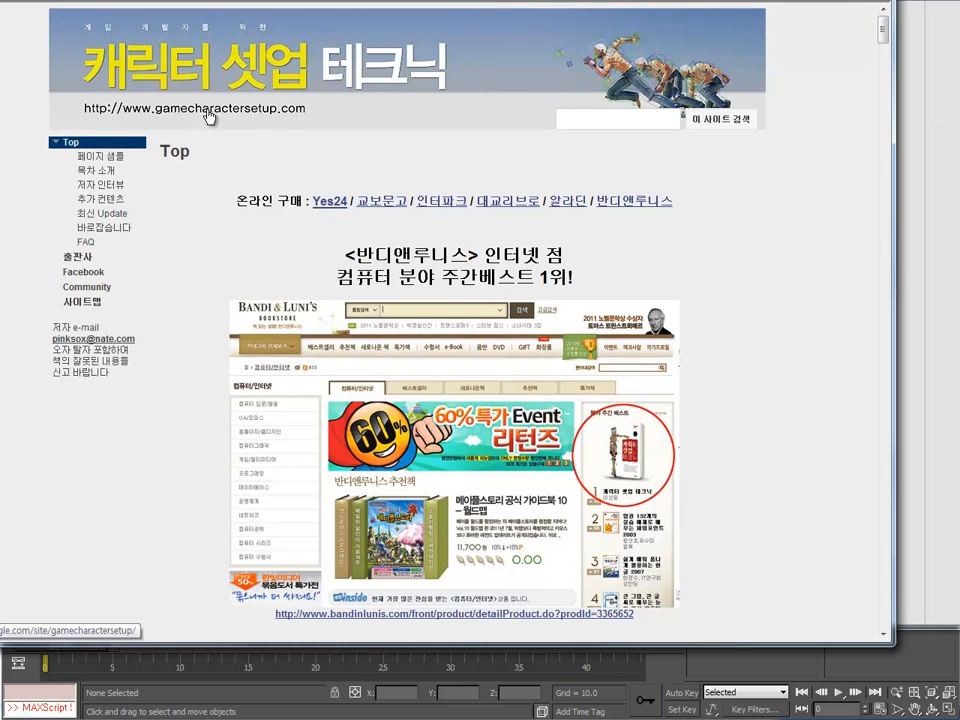
pyautogui.click(110, 203)
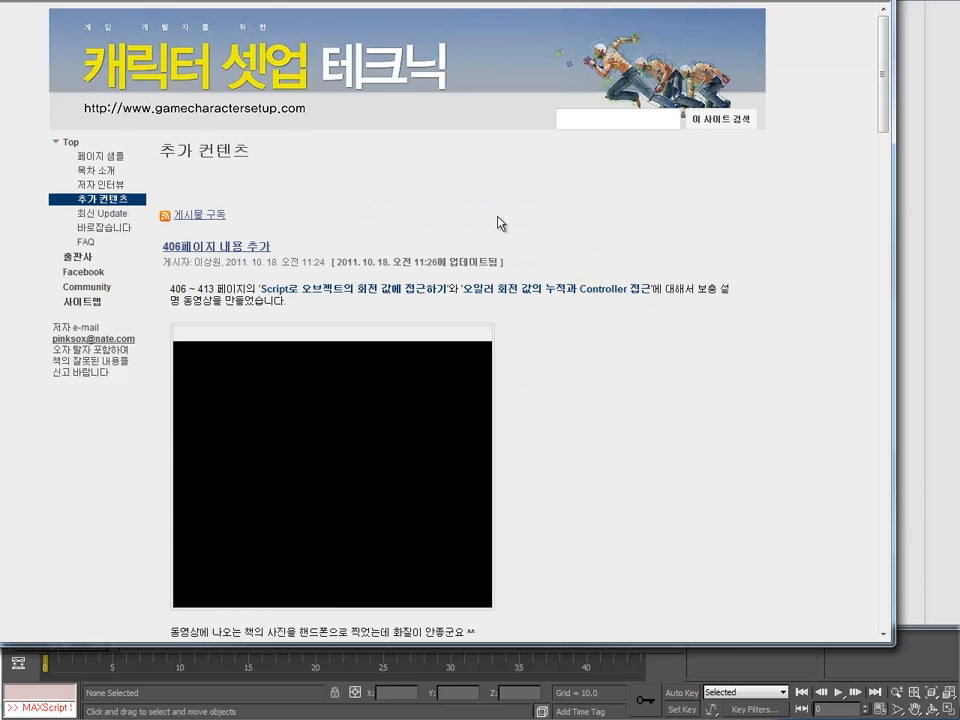
pyautogui.scroll(-2, 500, 222)
pyautogui.scroll(-15, 500, 222)
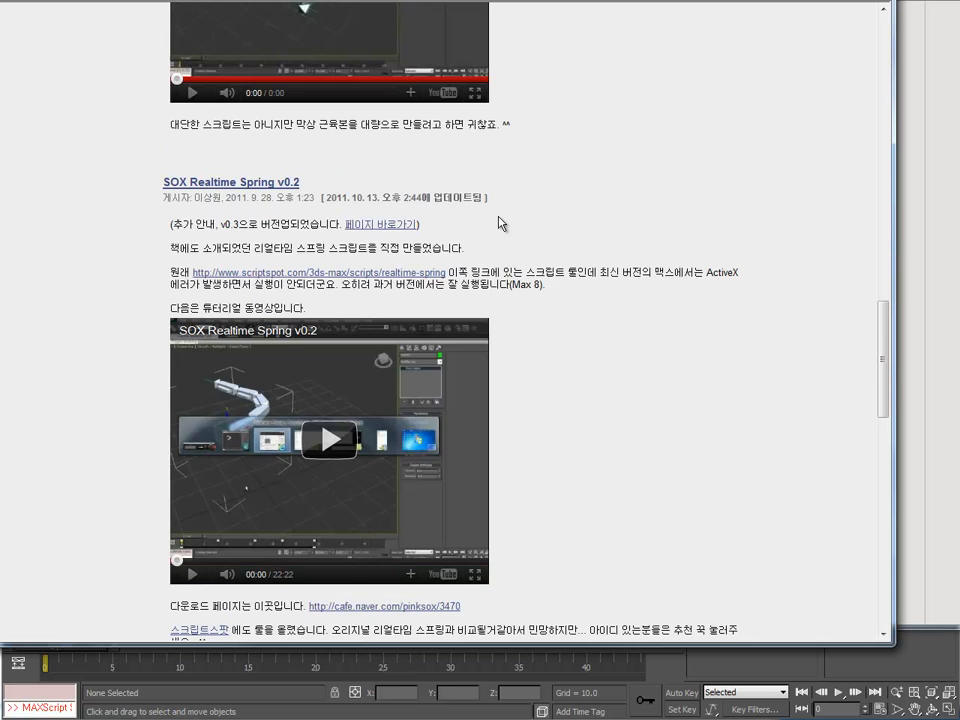
pyautogui.scroll(-1, 500, 222)
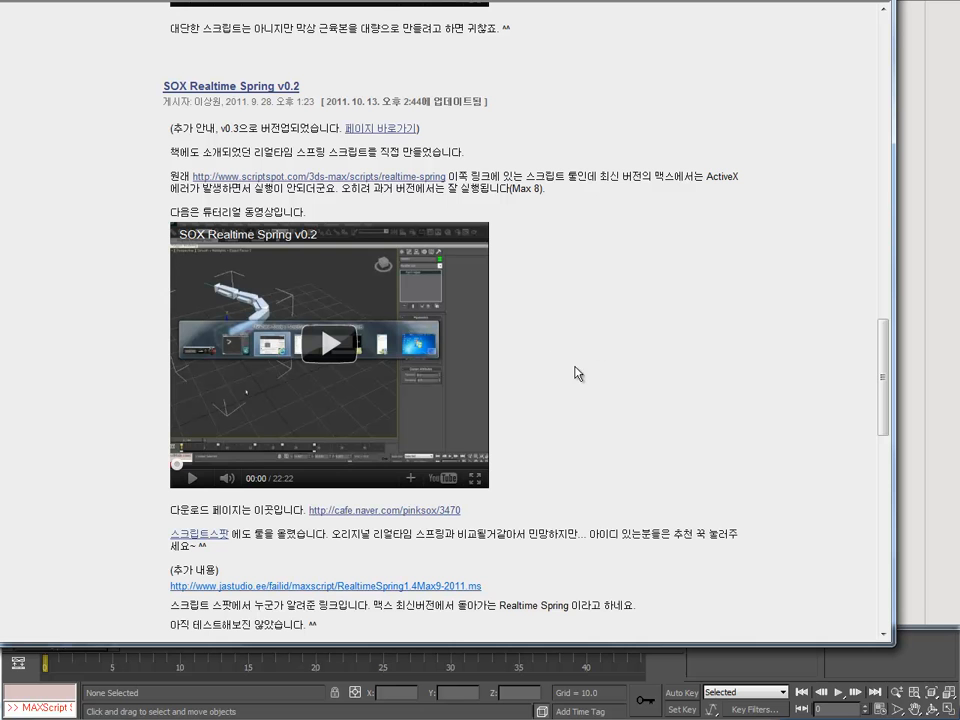
# Switch back to 3ds Max, create a teapot with a radius of about 4.9 in front of the bones, and add a Live Tracker to it.
pyautogui.click(910, 641)
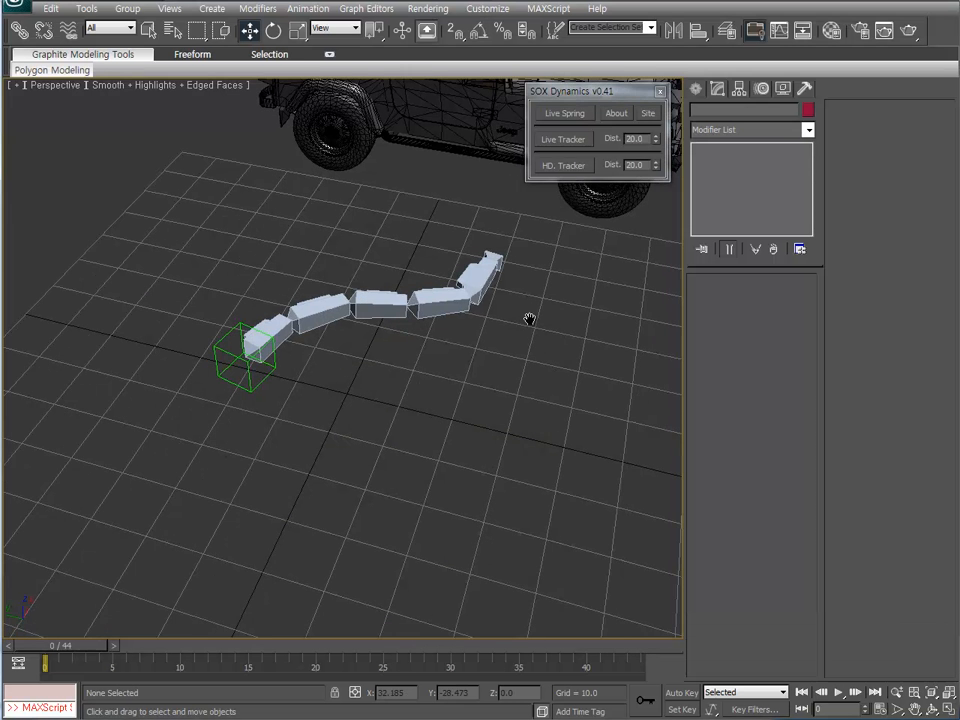
pyautogui.moveTo(531, 319); pyautogui.dragTo(402, 357, button='middle')
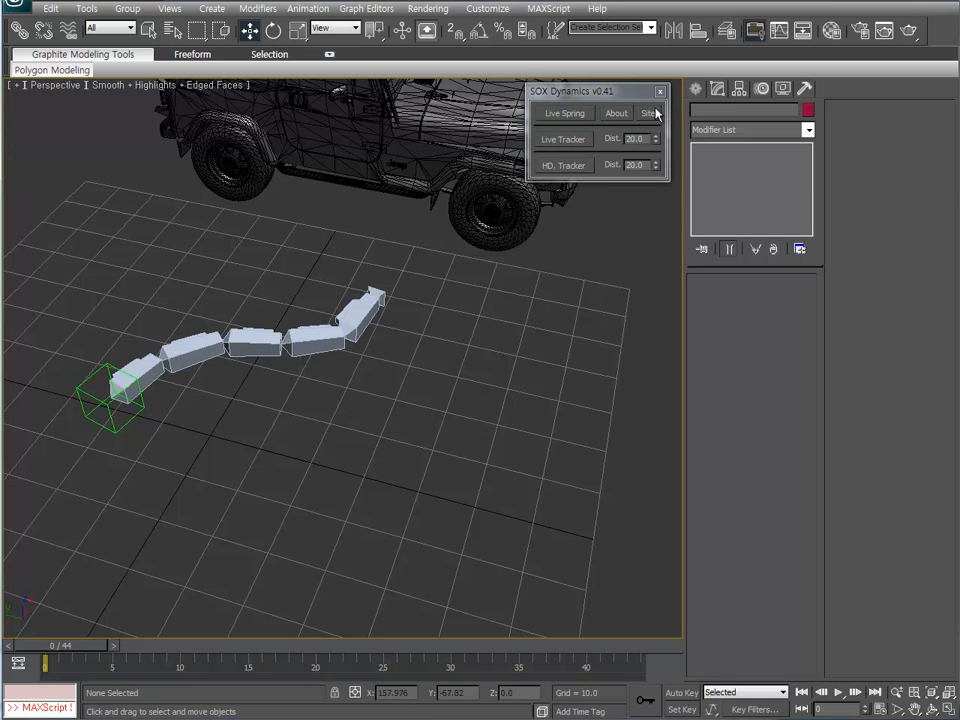
pyautogui.click(696, 88)
pyautogui.click(723, 247)
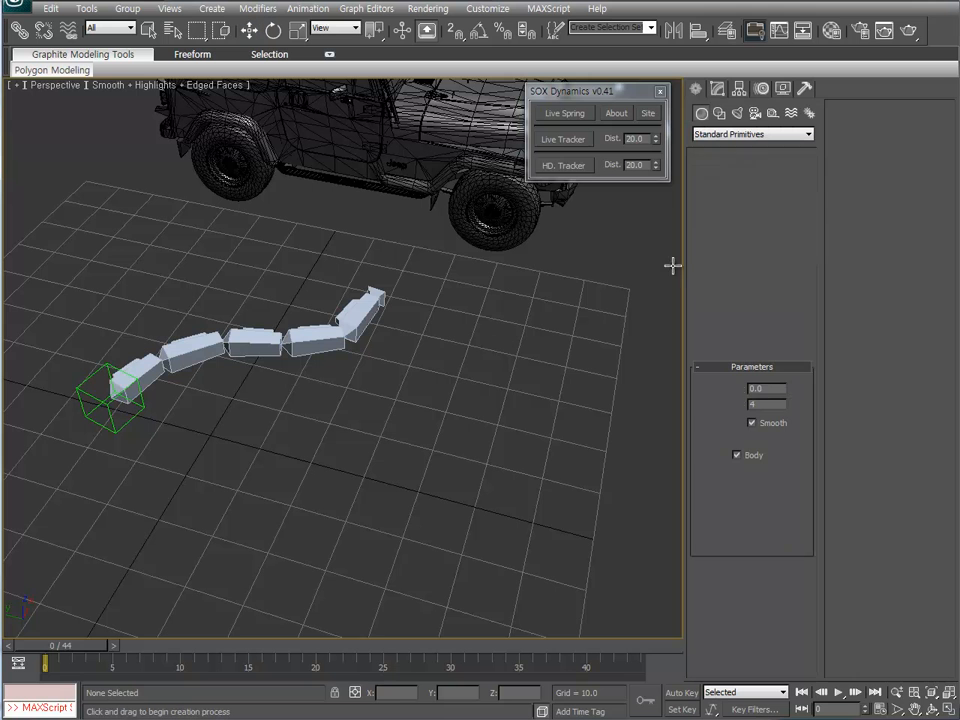
pyautogui.moveTo(413, 423); pyautogui.dragTo(434, 424)
pyautogui.keyDown('alt'); pyautogui.moveTo(469, 431); pyautogui.dragTo(401, 414, button='middle'); pyautogui.keyUp('alt')
pyautogui.click(564, 141)
# Select the new teapot and move it across the grid to test how the Live Tracker helper follows.
pyautogui.click(717, 88)
pyautogui.click(344, 420)
pyautogui.click(337, 414)
pyautogui.keyDown('alt'); pyautogui.moveTo(337, 414); pyautogui.dragTo(388, 424, button='middle'); pyautogui.keyUp('alt')
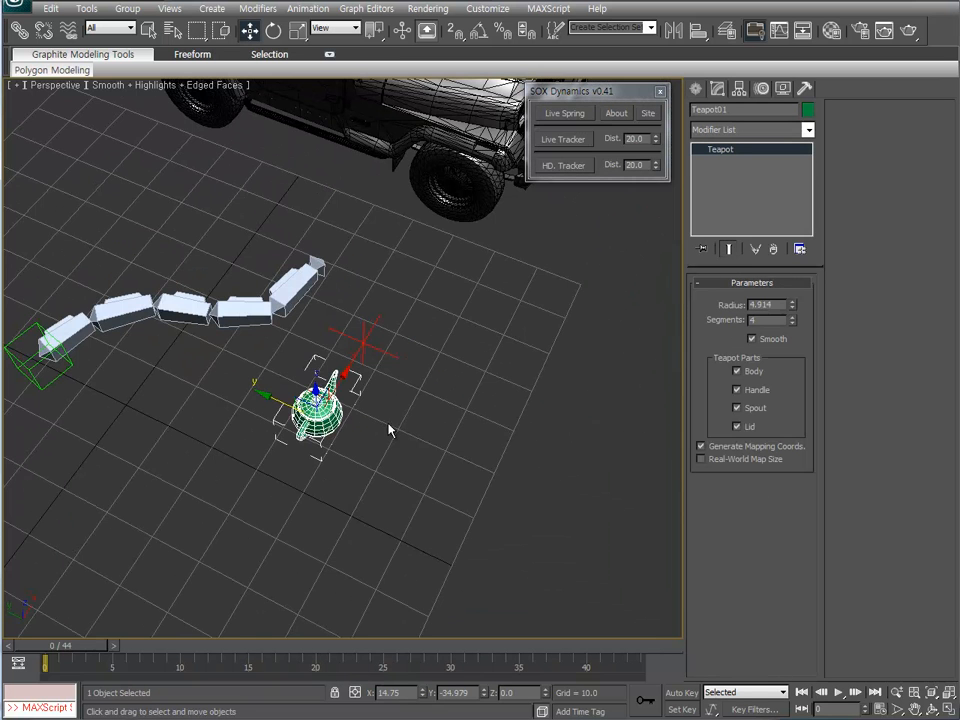
pyautogui.keyDown('alt'); pyautogui.moveTo(301, 401); pyautogui.dragTo(352, 411, button='middle'); pyautogui.keyUp('alt')
pyautogui.moveTo(300, 393); pyautogui.dragTo(423, 328)
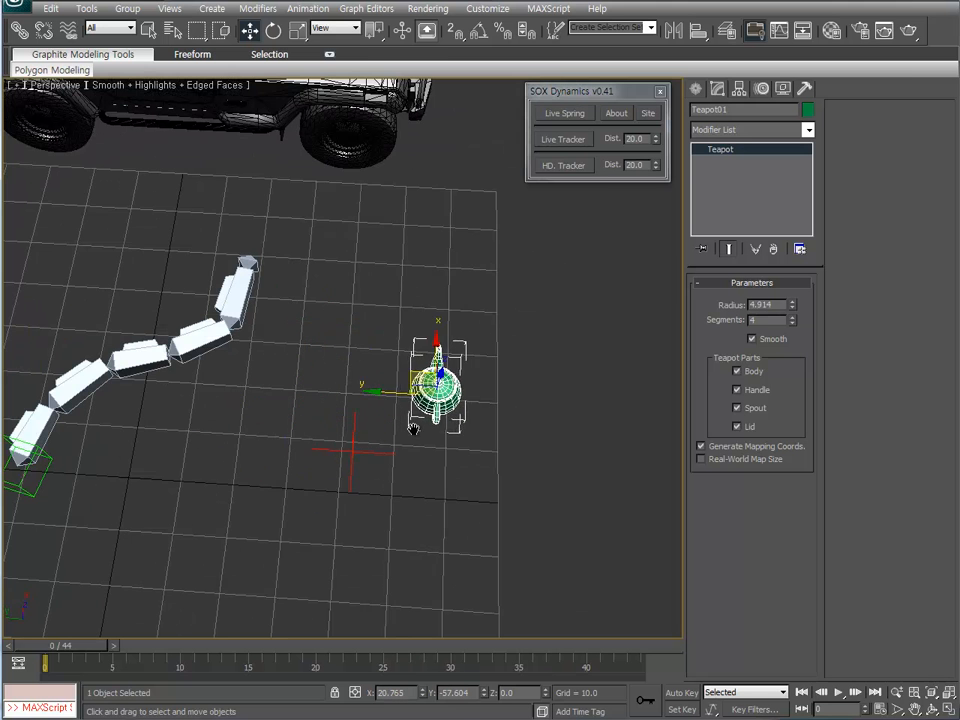
pyautogui.keyDown('alt'); pyautogui.moveTo(423, 328); pyautogui.dragTo(340, 392, button='middle'); pyautogui.keyUp('alt')
# Alternate between the red cross helper and the teapot to inspect the Realtime Tracker parameters and the distance between them.
pyautogui.click(208, 375)
pyautogui.click(345, 325)
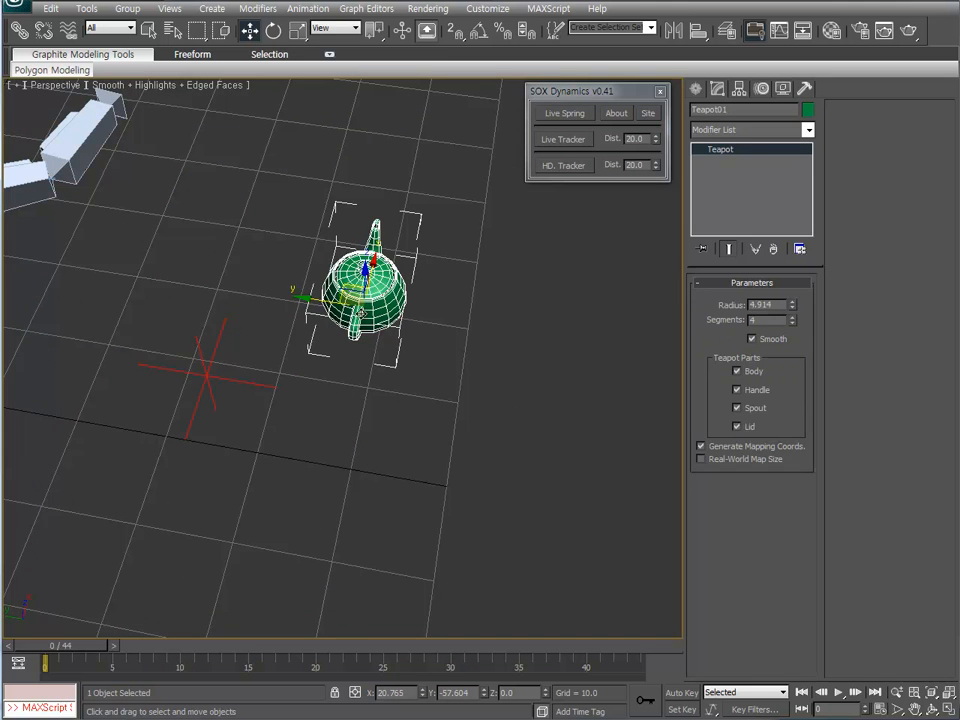
pyautogui.click(214, 380)
pyautogui.click(360, 318)
pyautogui.click(229, 380)
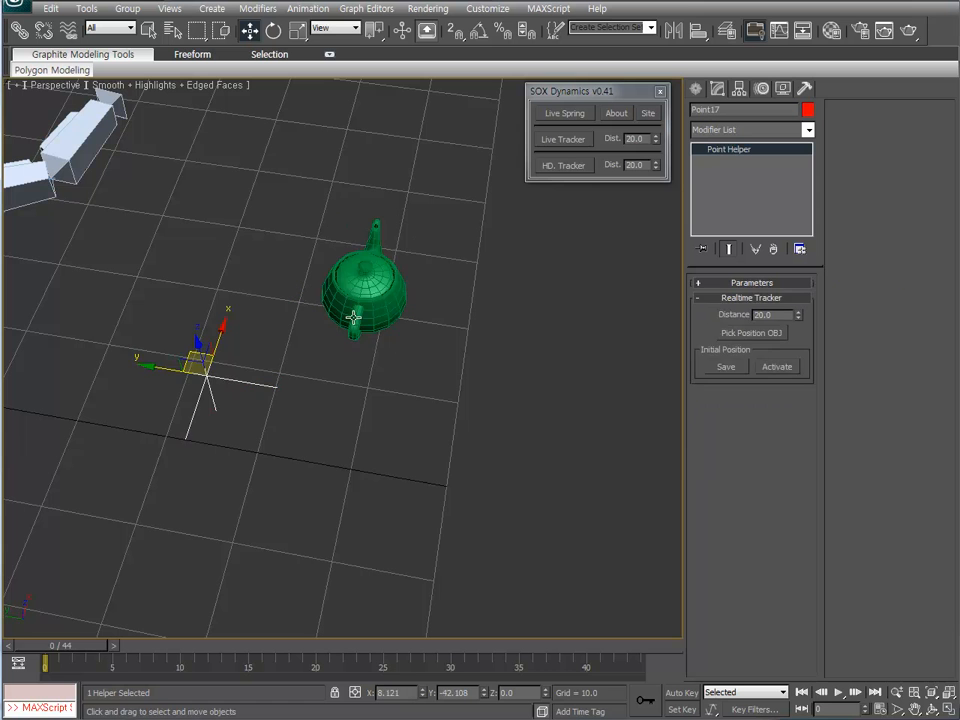
pyautogui.click(347, 330)
# Move the teapot past the tracker helper to the helper's opposite side to test the tracking direction.
pyautogui.keyDown('alt'); pyautogui.moveTo(360, 324); pyautogui.dragTo(351, 335, button='middle'); pyautogui.keyUp('alt')
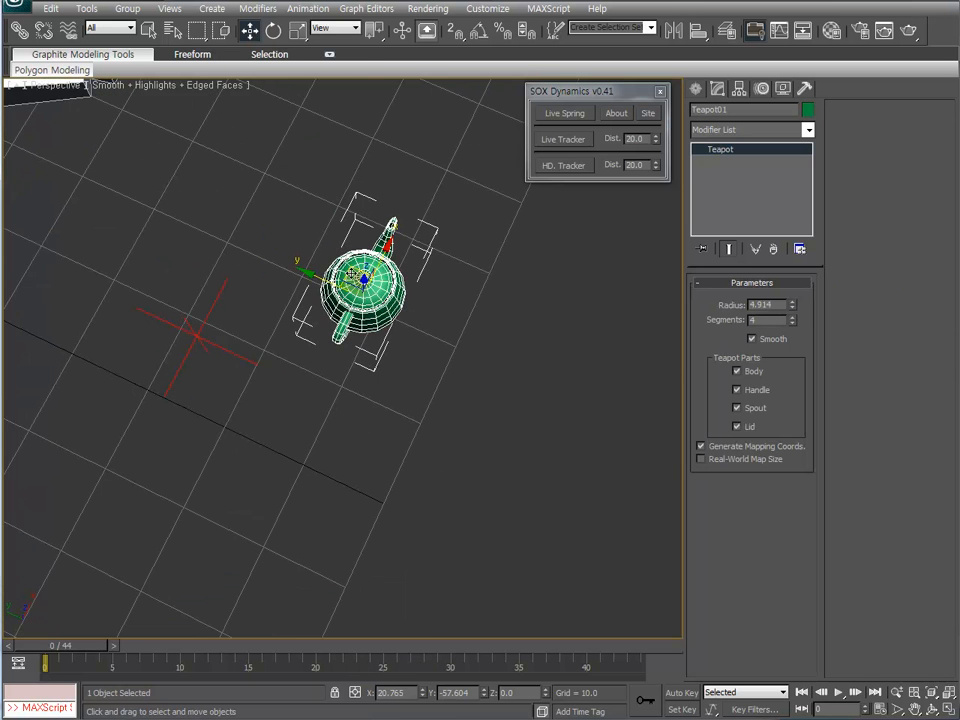
pyautogui.moveTo(354, 270); pyautogui.dragTo(173, 400)
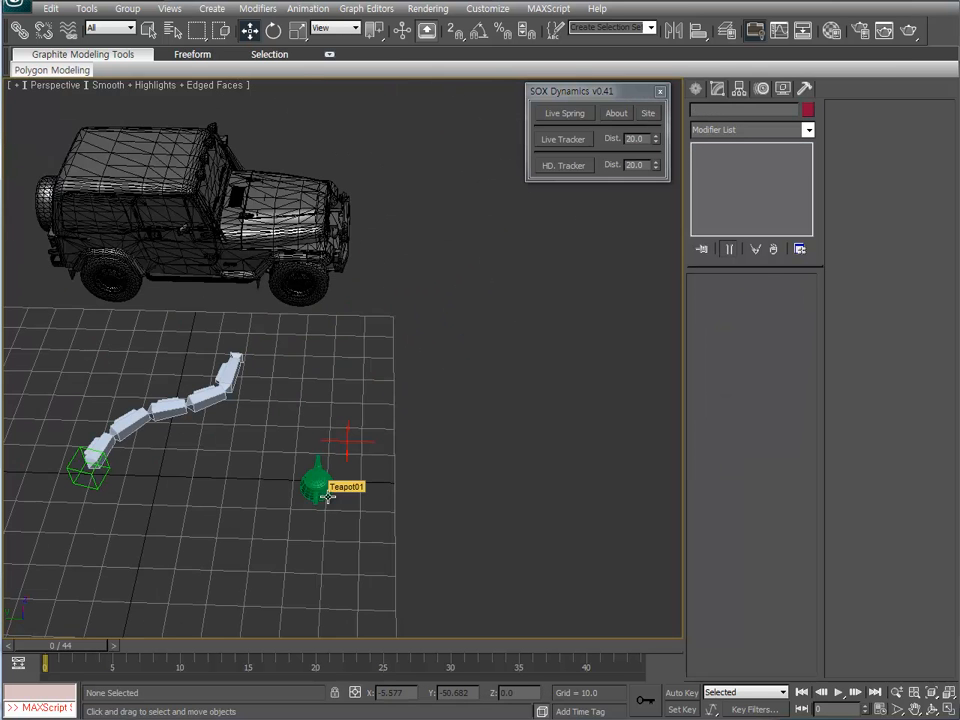
pyautogui.click(328, 497)
pyautogui.click(320, 215)
pyautogui.click(349, 487)
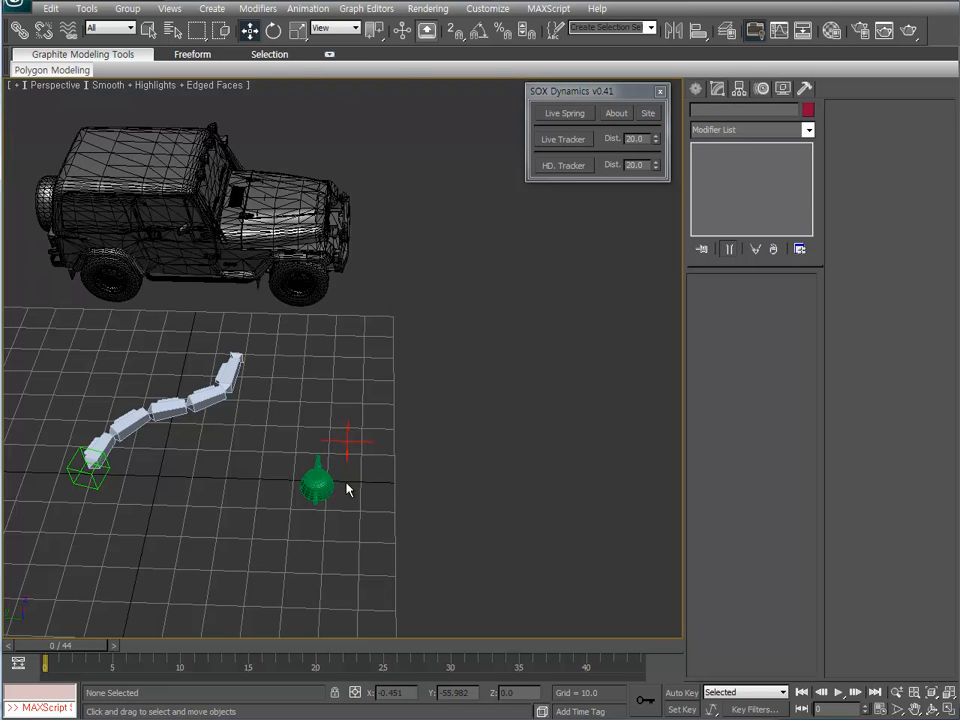
pyautogui.click(322, 482)
# Clone the Jeep group about 110 units along the X axis as one independent copy named Zeep01.
pyautogui.click(302, 260)
pyautogui.moveTo(317, 278); pyautogui.dragTo(252, 341, button='middle')
pyautogui.scroll(-4, 278, 298)
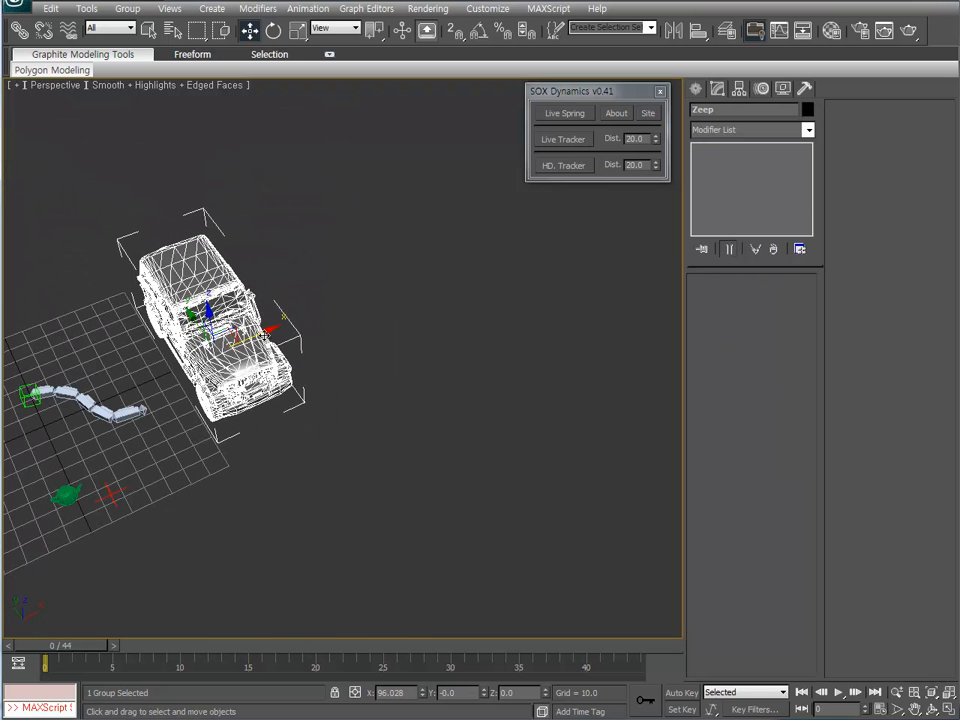
pyautogui.keyDown('shift'); pyautogui.moveTo(200, 250); pyautogui.dragTo(352, 172); pyautogui.keyUp('shift')
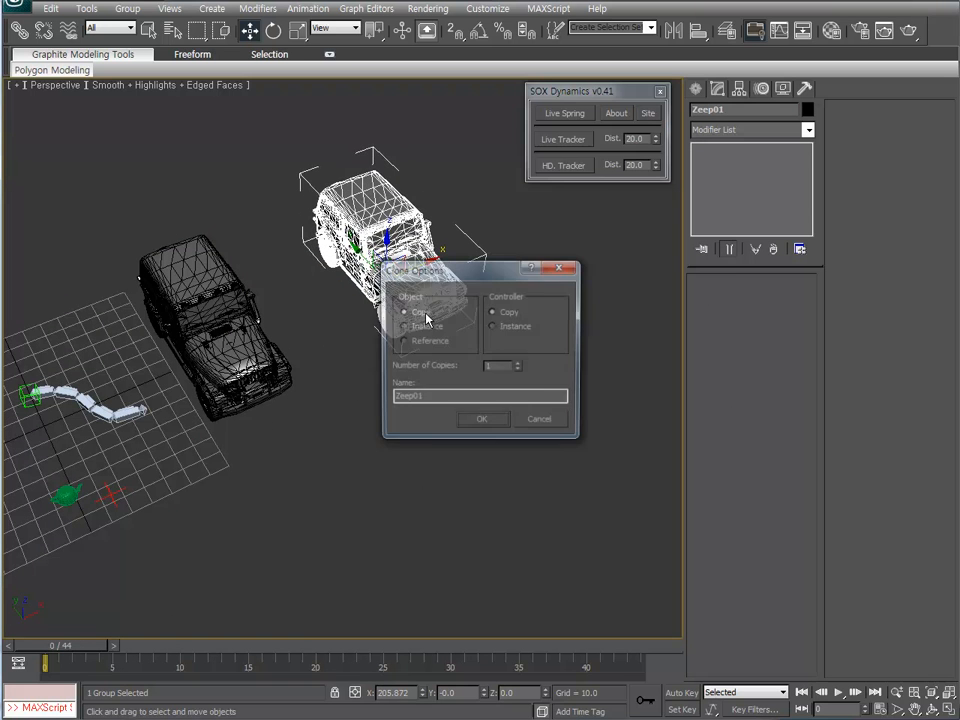
pyautogui.click(477, 421)
# Delete the teapot and its red tracker helper from the grid.
pyautogui.click(265, 385)
pyautogui.moveTo(265, 385)
pyautogui.keyDown('alt'); pyautogui.mouseDown(button='middle')
pyautogui.moveTo(236, 443)
pyautogui.moveTo(308, 440)
pyautogui.mouseUp(button='middle'); pyautogui.keyUp('alt')
pyautogui.moveTo(444, 398); pyautogui.dragTo(438, 411, button='middle')
pyautogui.click(356, 455)
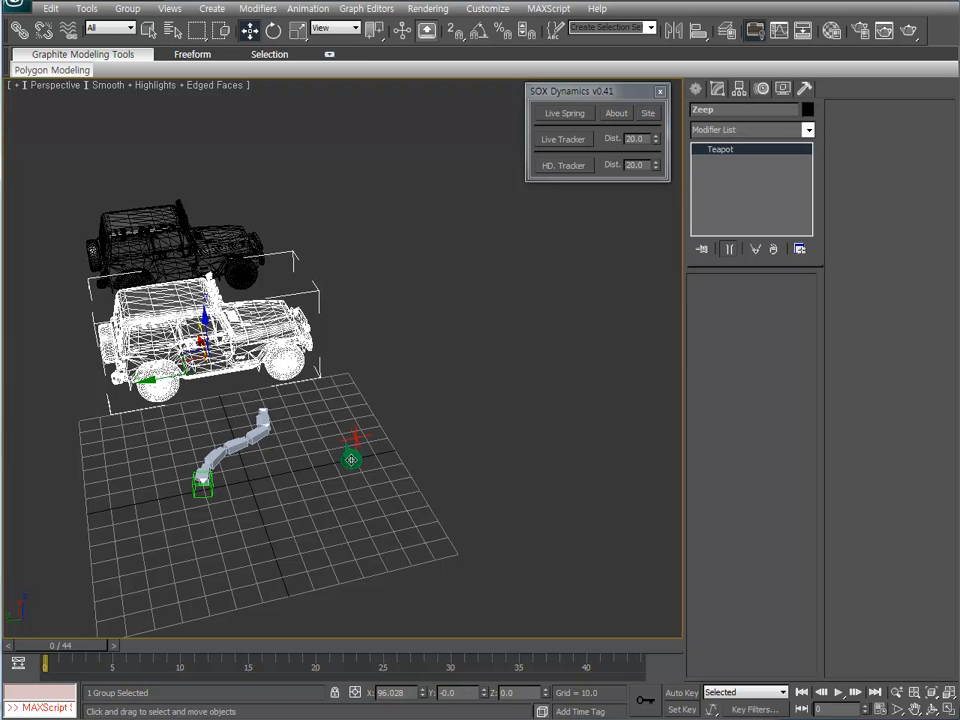
pyautogui.moveTo(389, 490); pyautogui.dragTo(338, 416)
pyautogui.press('Delete')
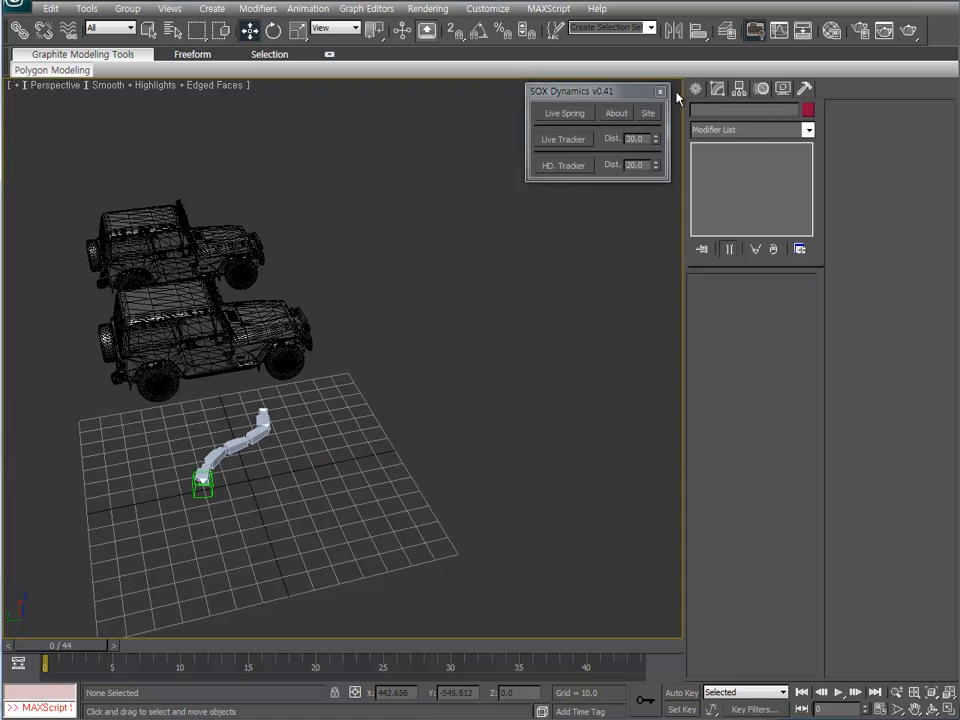
# Create a Point helper just outside the grid's far corner, with Box display and a size of about 43.
pyautogui.click(696, 89)
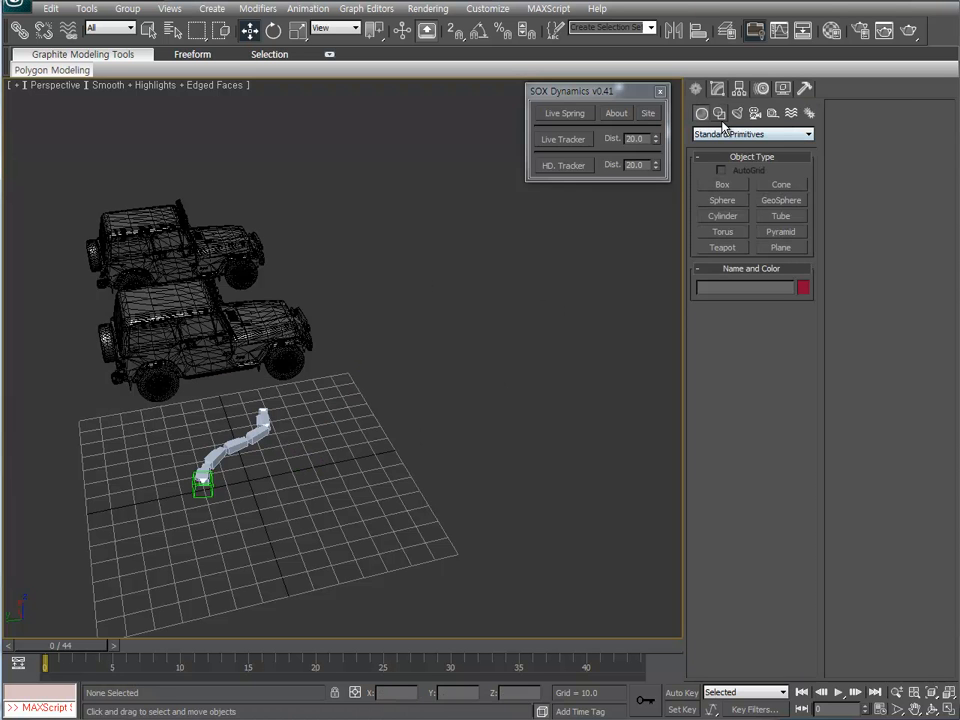
pyautogui.click(719, 114)
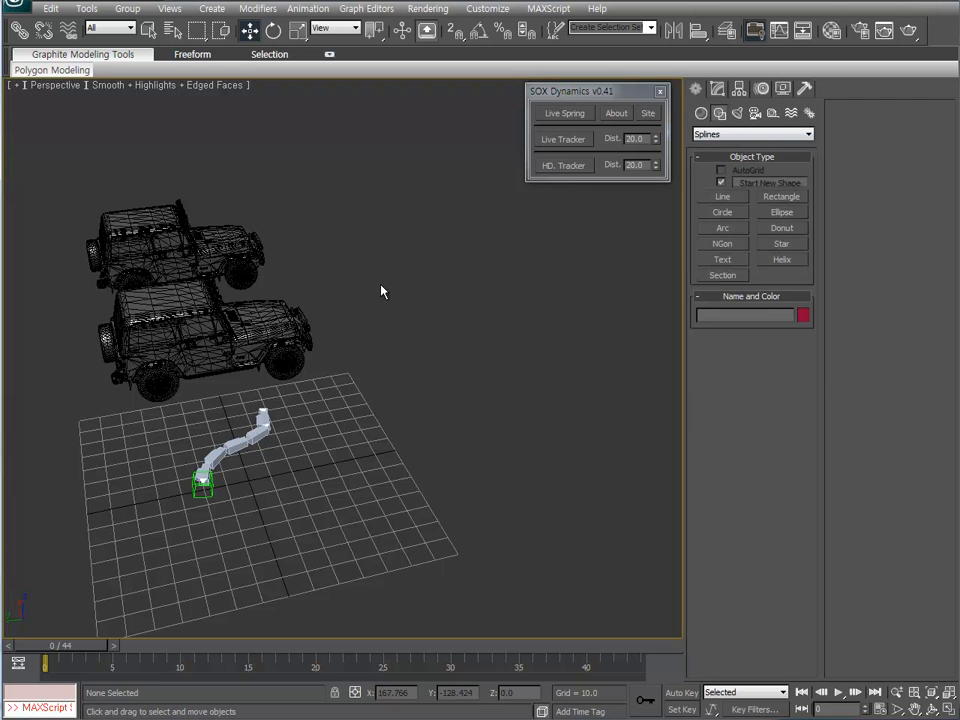
pyautogui.keyDown('alt'); pyautogui.moveTo(381, 291); pyautogui.dragTo(377, 312, button='middle'); pyautogui.keyUp('alt')
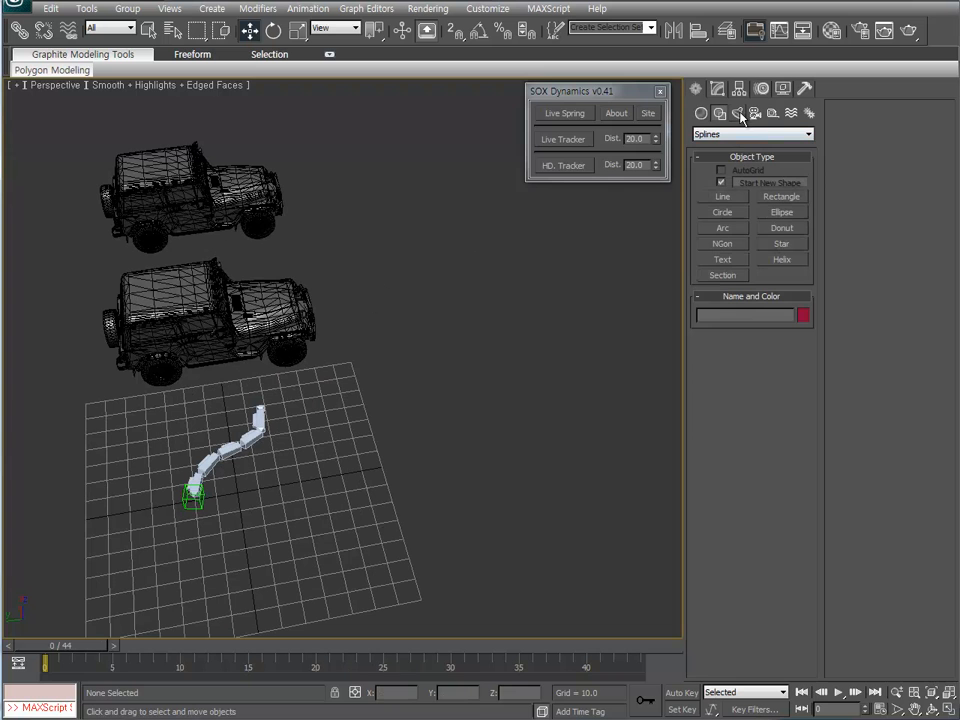
pyautogui.click(771, 114)
pyautogui.click(723, 232)
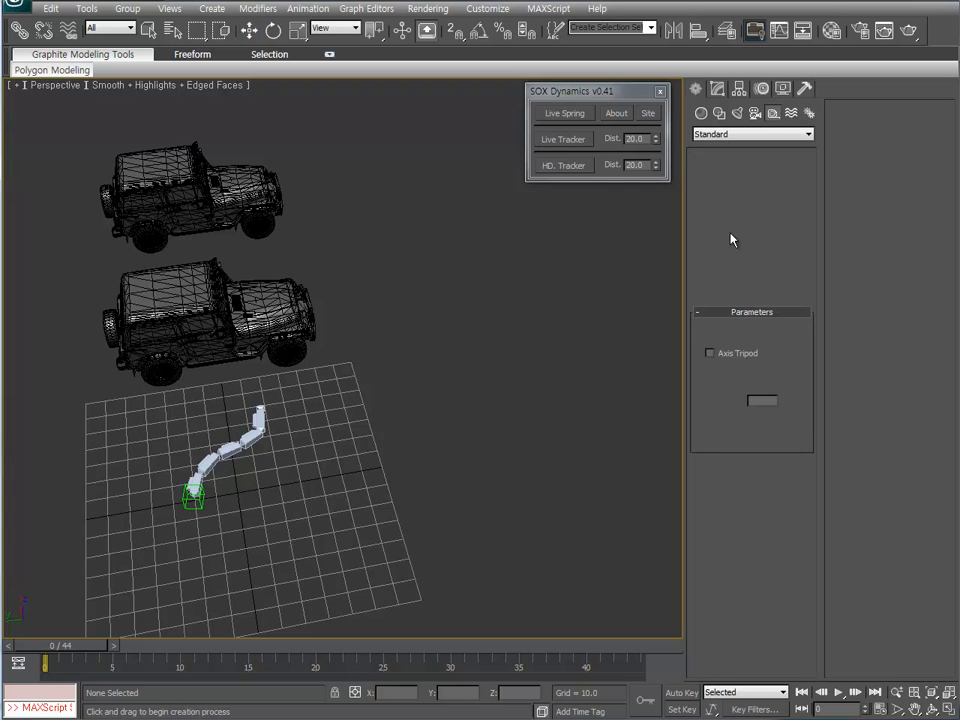
pyautogui.click(387, 388)
pyautogui.click(711, 382)
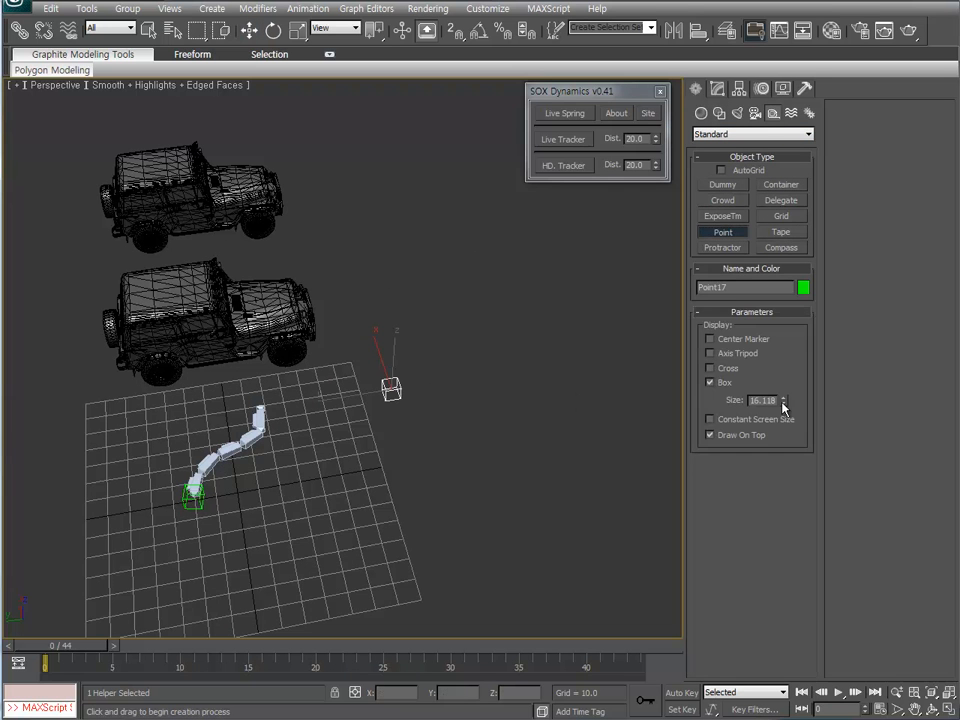
pyautogui.moveTo(783, 400); pyautogui.dragTo(787, 345)
# Change the point helper's display from Box to Cross.
pyautogui.keyDown('alt'); pyautogui.moveTo(561, 336); pyautogui.dragTo(418, 401, button='middle'); pyautogui.keyUp('alt')
pyautogui.scroll(5, 394, 414)
pyautogui.click(720, 372)
pyautogui.click(721, 382)
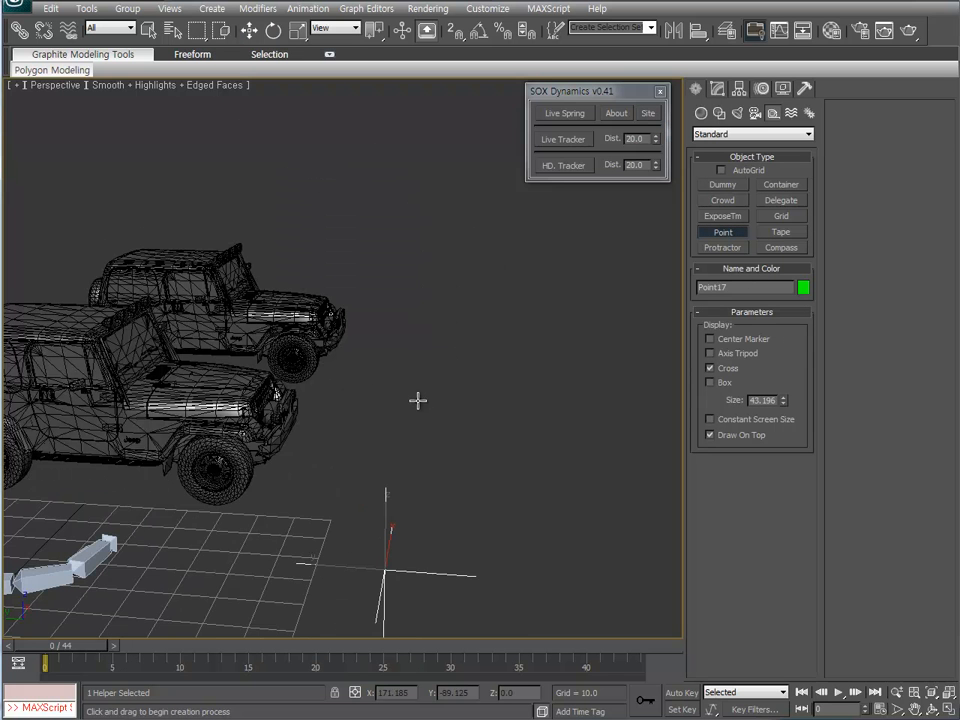
# Align the new point helper to the near Jeep on X, Y and Z position, pivot point to pivot point.
pyautogui.hotkey('alt', 'a')
pyautogui.click(227, 477)
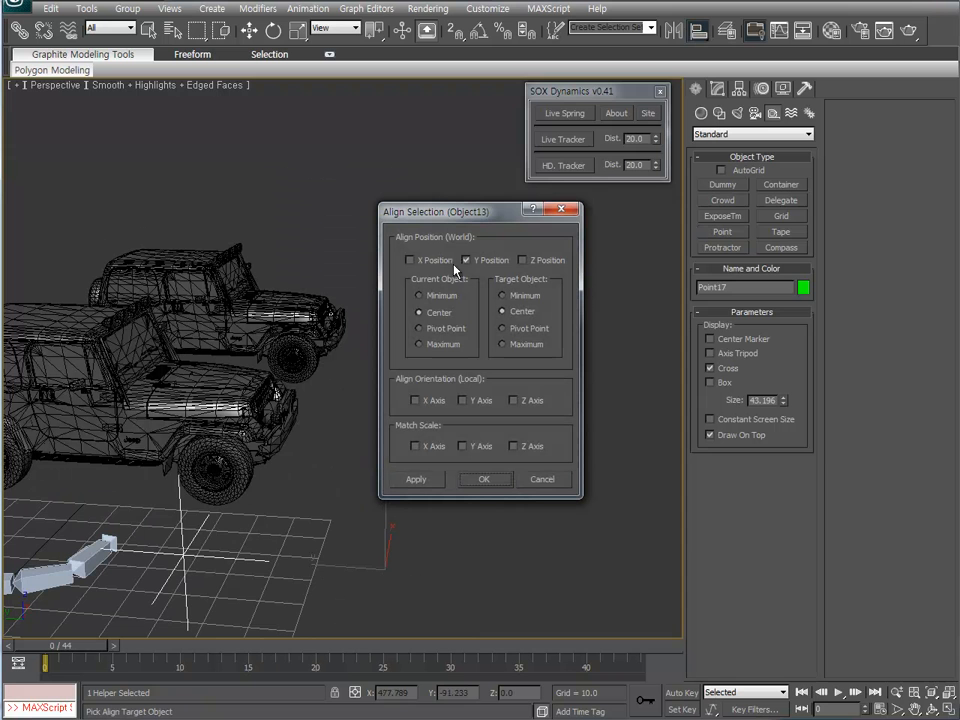
pyautogui.click(410, 260)
pyautogui.click(536, 262)
pyautogui.click(463, 332)
pyautogui.click(521, 332)
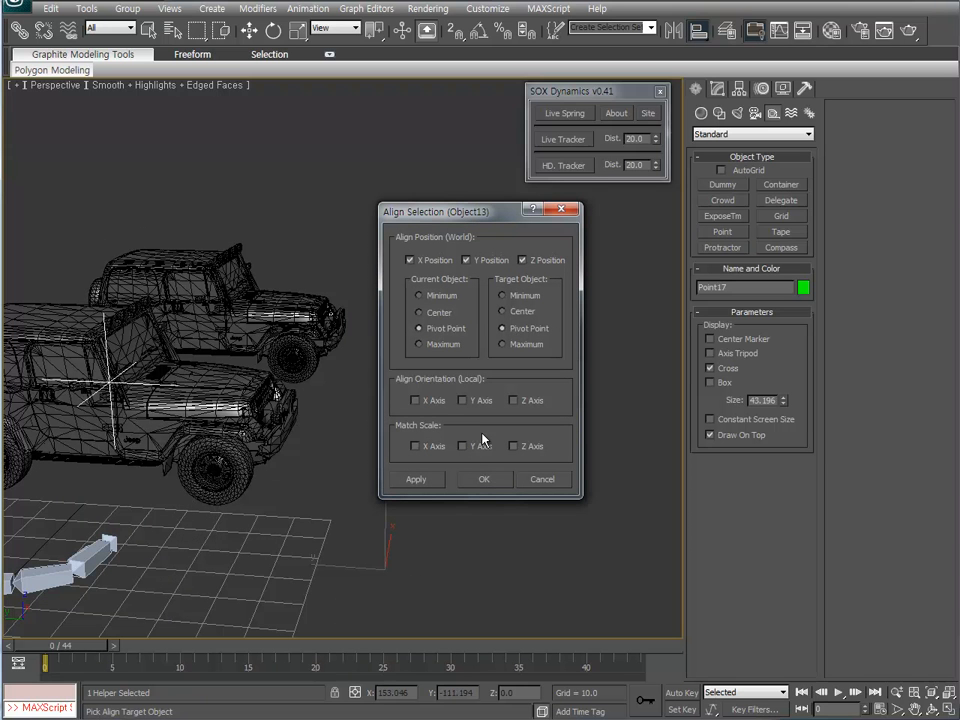
pyautogui.click(481, 486)
# In the Left view, move the point helper to the centre of the Jeep's front wheel, about Y -36.6 and Z 10.2.
pyautogui.keyDown('alt'); pyautogui.moveTo(465, 486); pyautogui.dragTo(385, 475, button='middle'); pyautogui.keyUp('alt')
pyautogui.hotkey('alt', 'w')
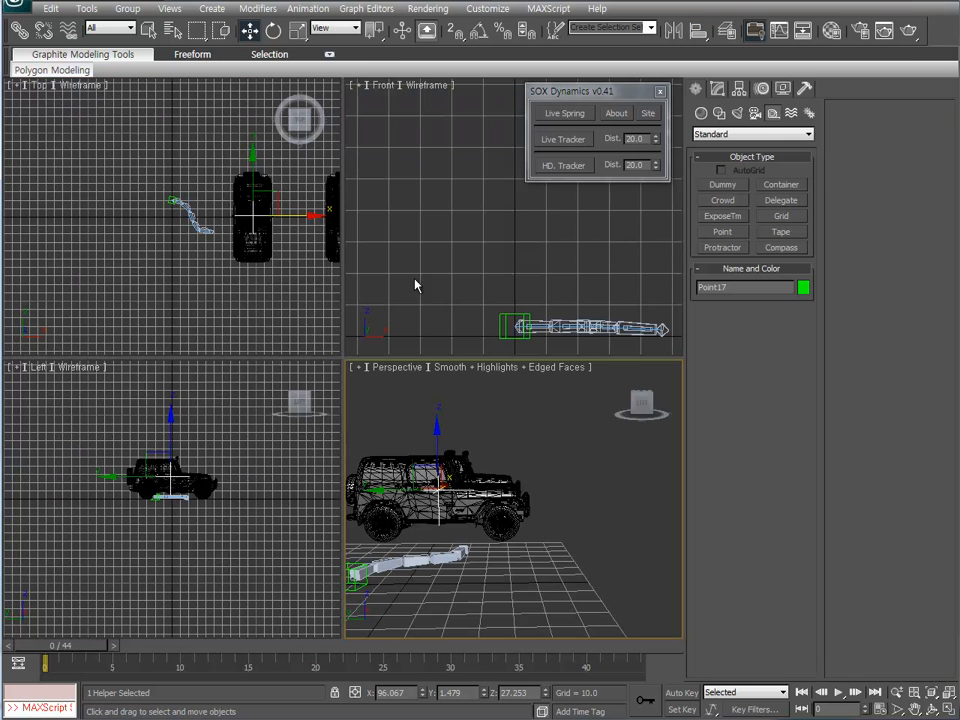
pyautogui.moveTo(256, 255); pyautogui.dragTo(232, 233, button='middle')
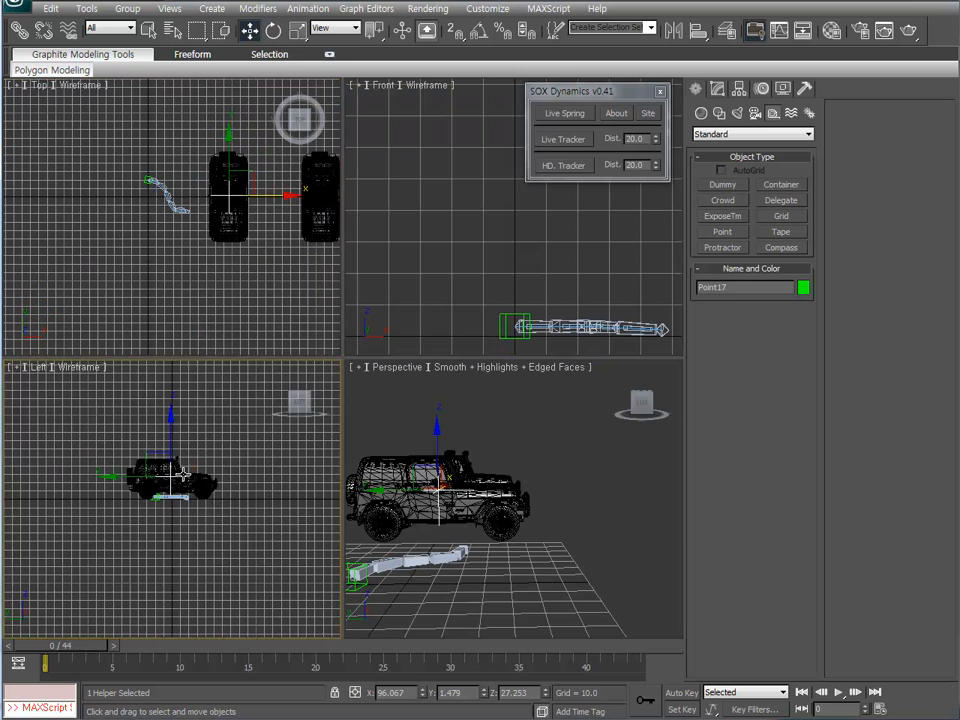
pyautogui.moveTo(183, 484); pyautogui.dragTo(118, 646, button='middle')
pyautogui.scroll(4, 192, 464)
pyautogui.hotkey('alt', 'w')
pyautogui.moveTo(300, 372); pyautogui.dragTo(428, 430)
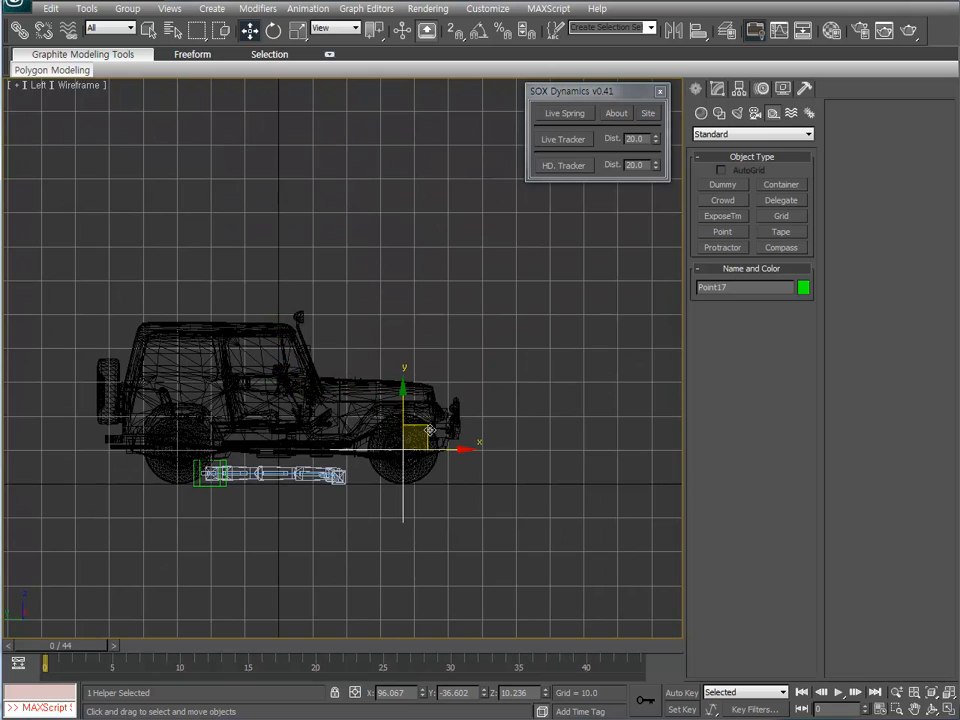
pyautogui.press('p')
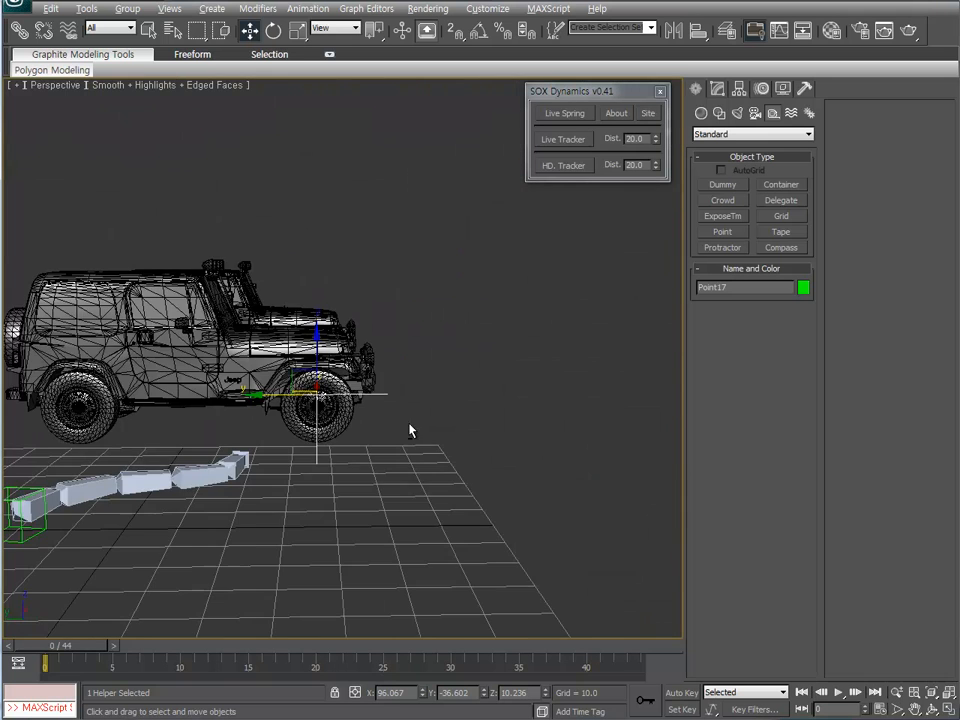
pyautogui.keyDown('alt'); pyautogui.moveTo(349, 445); pyautogui.dragTo(683, 266, button='middle'); pyautogui.keyUp('alt')
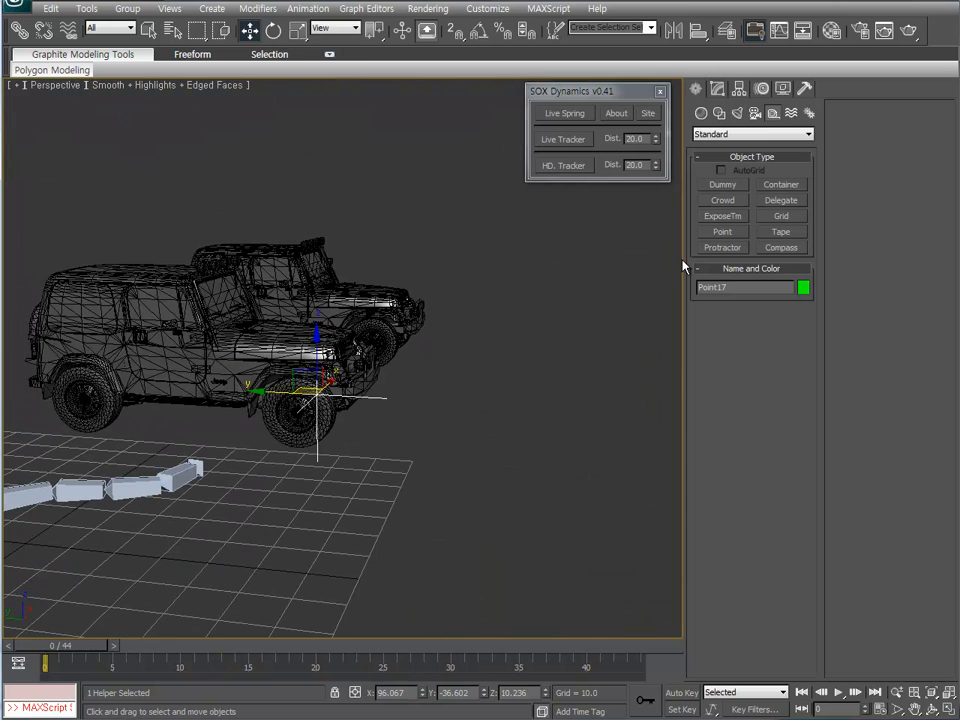
# Change the front point helper's display from Cross to Box and enlarge it to a size of about 74.
pyautogui.click(716, 90)
pyautogui.click(739, 89)
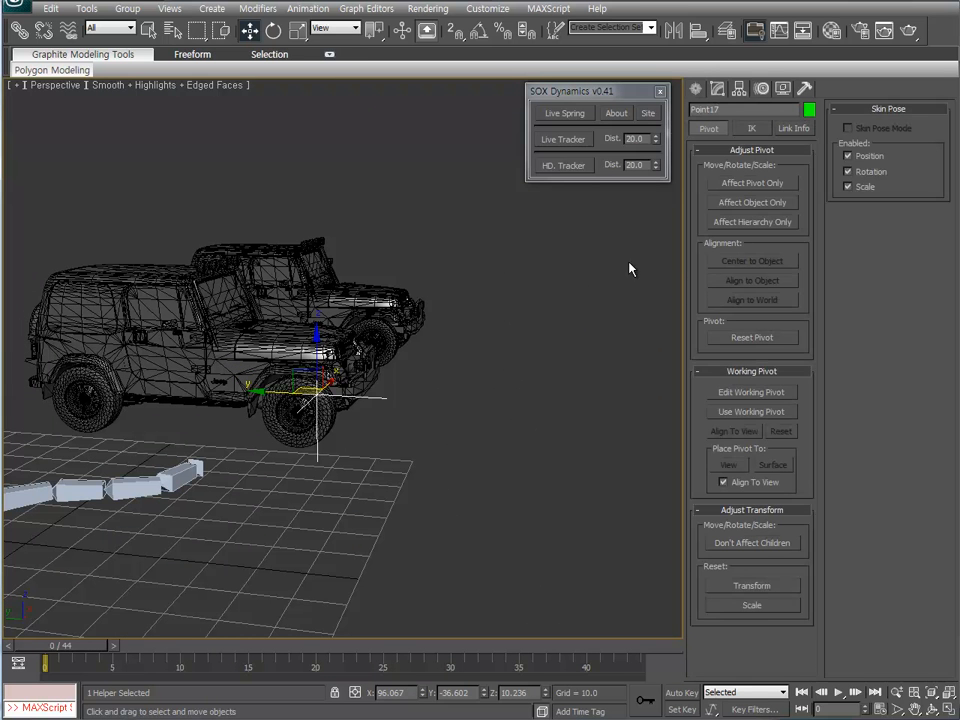
pyautogui.click(717, 89)
pyautogui.click(744, 285)
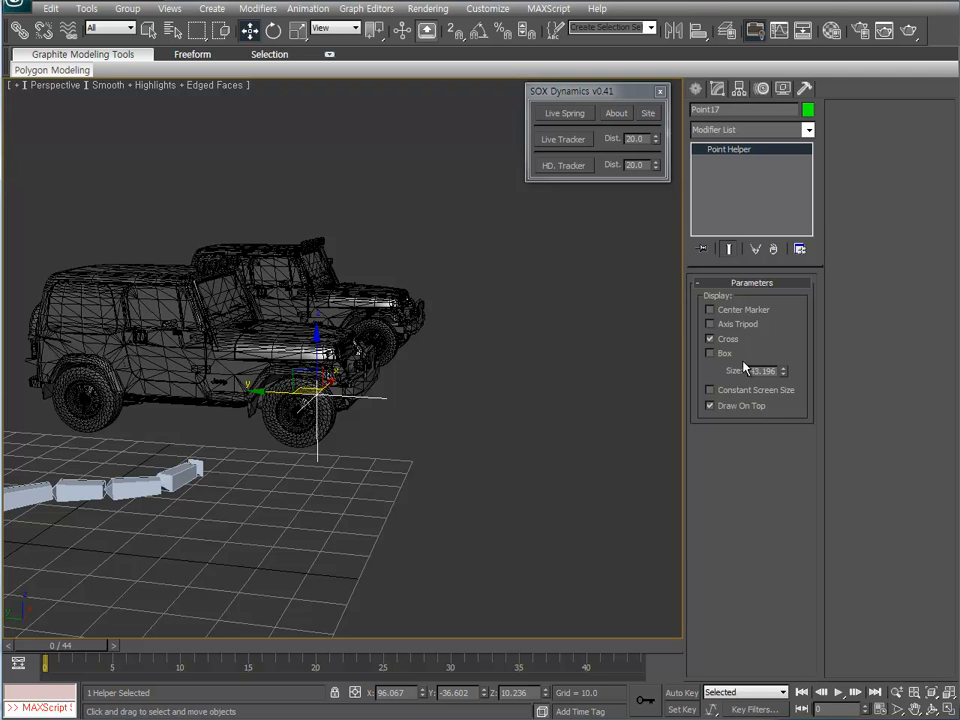
pyautogui.click(728, 339)
pyautogui.click(733, 353)
pyautogui.moveTo(784, 381); pyautogui.dragTo(782, 326)
# Link the near Jeep group to the box-shaped point helper at its front as its parent.
pyautogui.keyDown('alt'); pyautogui.moveTo(353, 247); pyautogui.dragTo(489, 355, button='middle'); pyautogui.keyUp('alt')
pyautogui.click(489, 355)
pyautogui.click(219, 375)
pyautogui.press('l')
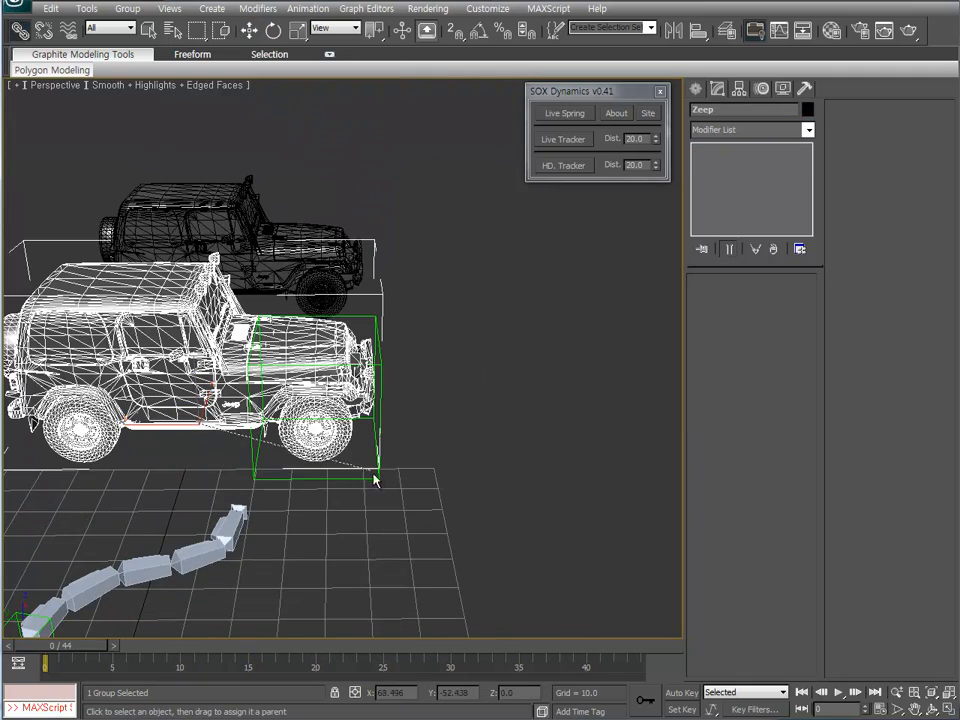
pyautogui.keyDown('alt'); pyautogui.moveTo(453, 410); pyautogui.dragTo(437, 461, button='middle'); pyautogui.keyUp('alt')
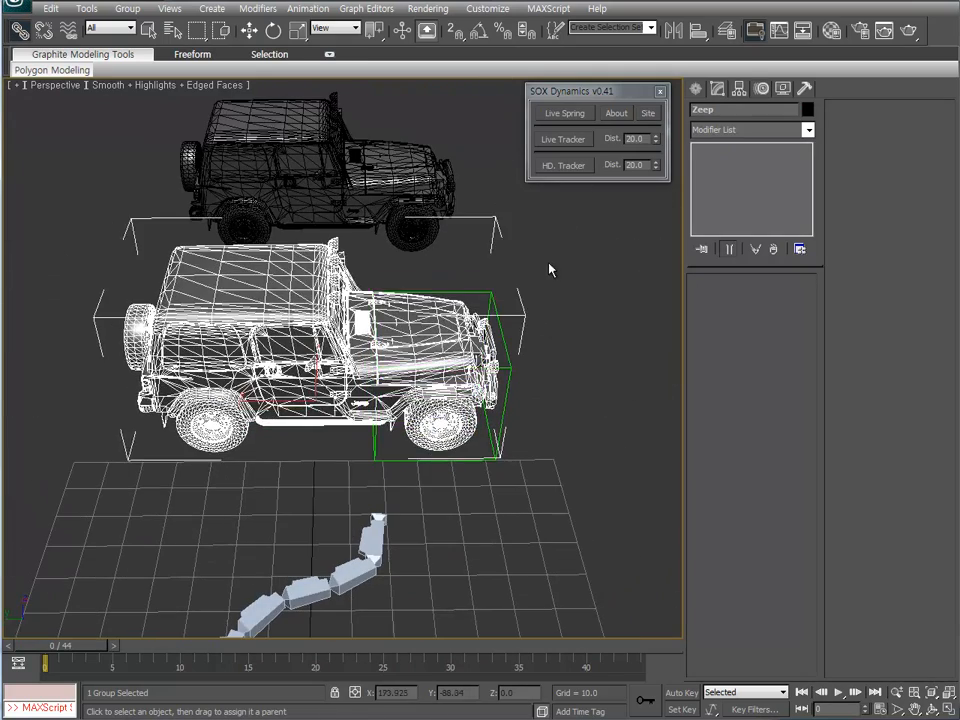
# Apply Live Tracker with a distance of 20 to the front box helper.
pyautogui.click(514, 467)
pyautogui.click(497, 446)
pyautogui.keyDown('alt'); pyautogui.moveTo(497, 446); pyautogui.dragTo(530, 228, button='middle'); pyautogui.keyUp('alt')
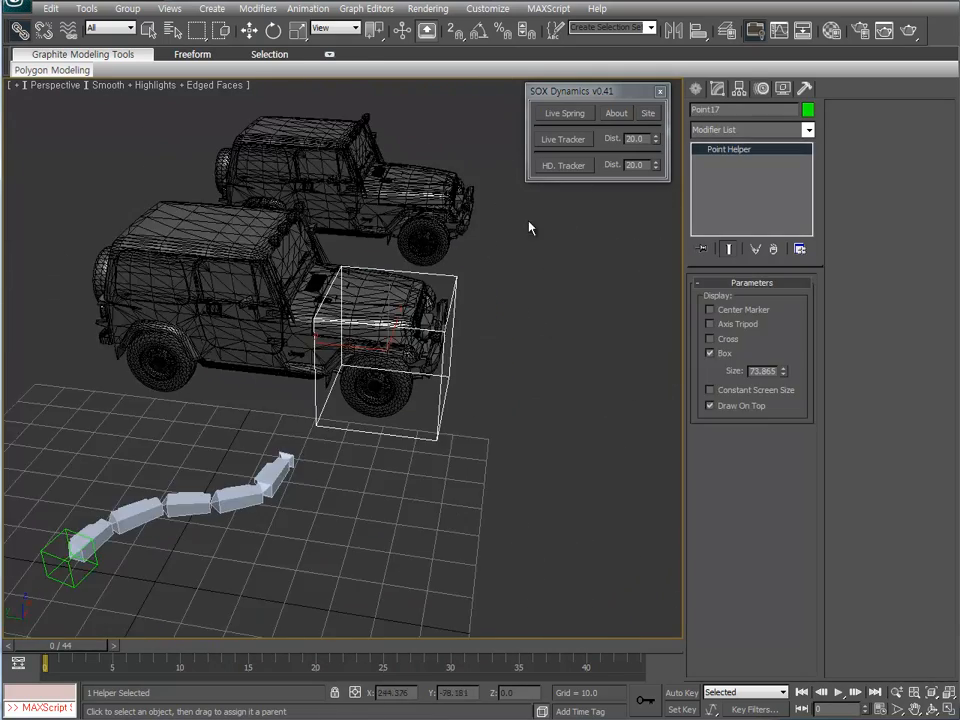
pyautogui.click(563, 139)
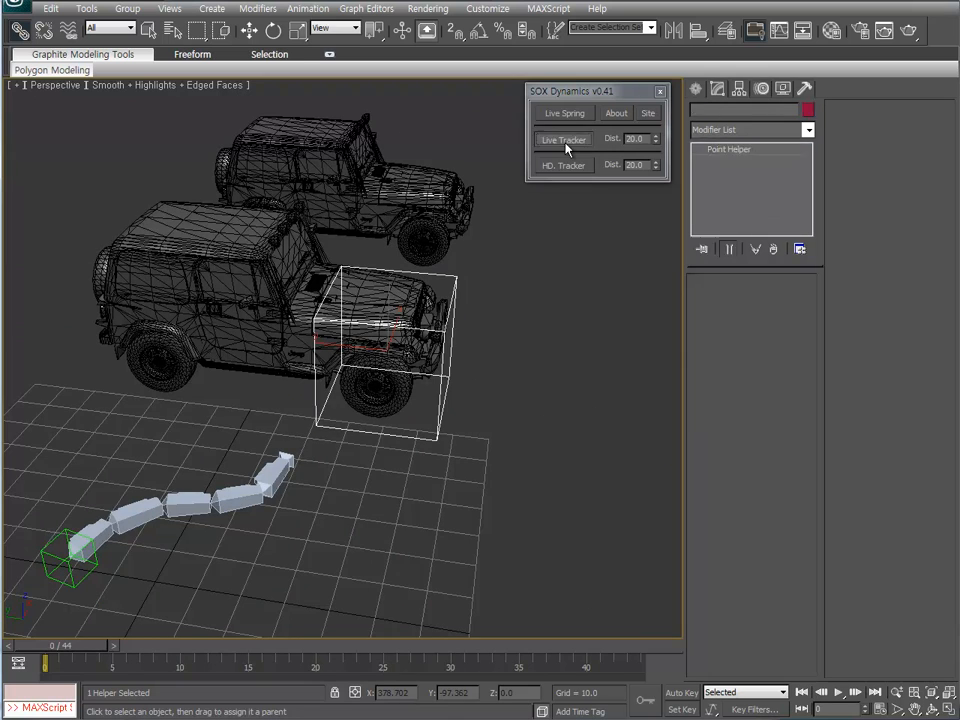
# Try moving the front box helper around to test how the tracker follows it.
pyautogui.keyDown('alt'); pyautogui.moveTo(392, 205); pyautogui.dragTo(311, 435, button='middle'); pyautogui.keyUp('alt')
pyautogui.click(436, 400)
pyautogui.click(424, 400)
pyautogui.press('w')
pyautogui.moveTo(301, 318)
pyautogui.mouseDown()
pyautogui.moveTo(225, 428)
pyautogui.moveTo(503, 370)
pyautogui.moveTo(347, 272)
pyautogui.moveTo(260, 328)
pyautogui.moveTo(437, 415)
pyautogui.moveTo(319, 302)
pyautogui.moveTo(343, 276)
pyautogui.moveTo(375, 291)
pyautogui.moveTo(301, 314)
pyautogui.mouseUp()
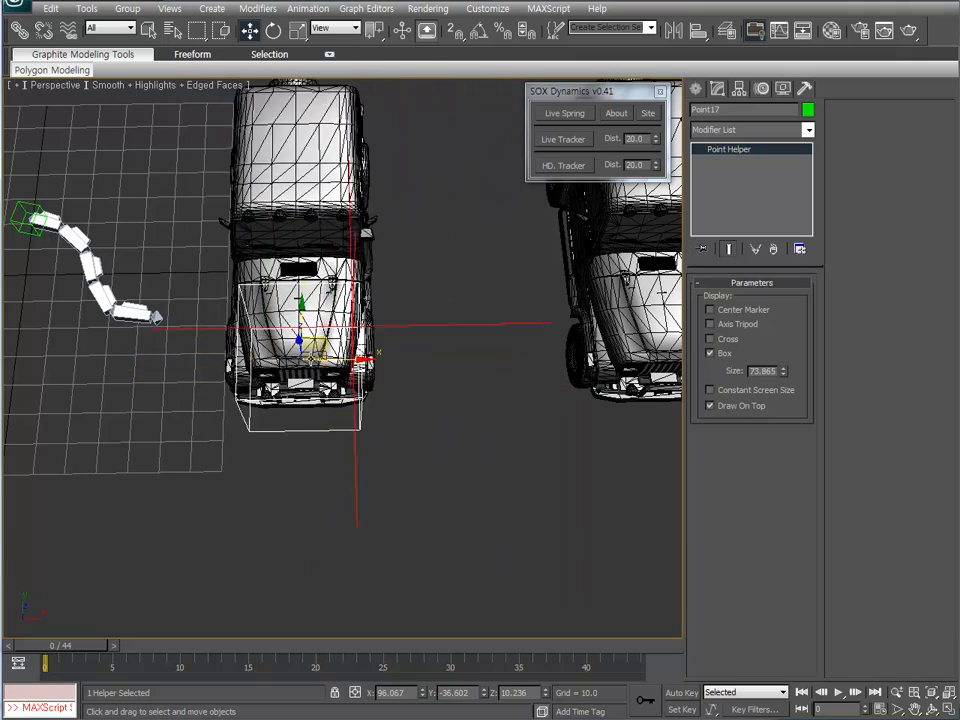
pyautogui.keyDown('alt'); pyautogui.moveTo(294, 397); pyautogui.dragTo(362, 322, button='middle'); pyautogui.keyUp('alt')
# Set the red tracker helper's Realtime Tracker distance to 43.5.
pyautogui.click(410, 292)
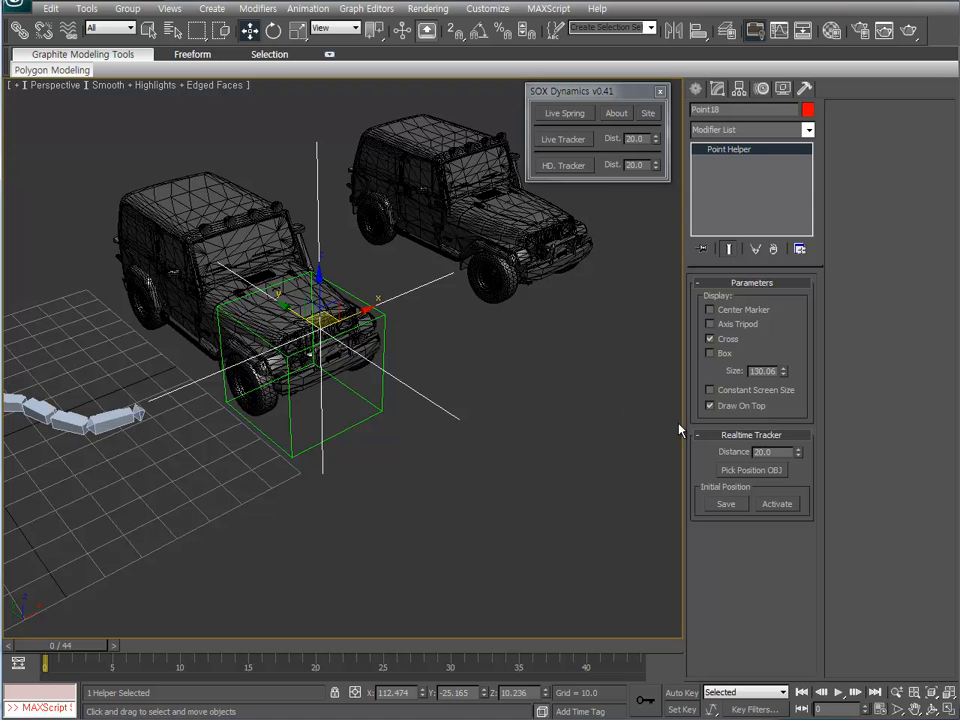
pyautogui.click(752, 283)
pyautogui.moveTo(799, 315); pyautogui.dragTo(758, 124)
# Create a Point helper with Cross display and a size of 50 at the grid corner near the Jeep's front.
pyautogui.keyDown('alt'); pyautogui.moveTo(386, 347); pyautogui.dragTo(665, 257, button='middle'); pyautogui.keyUp('alt')
pyautogui.click(695, 88)
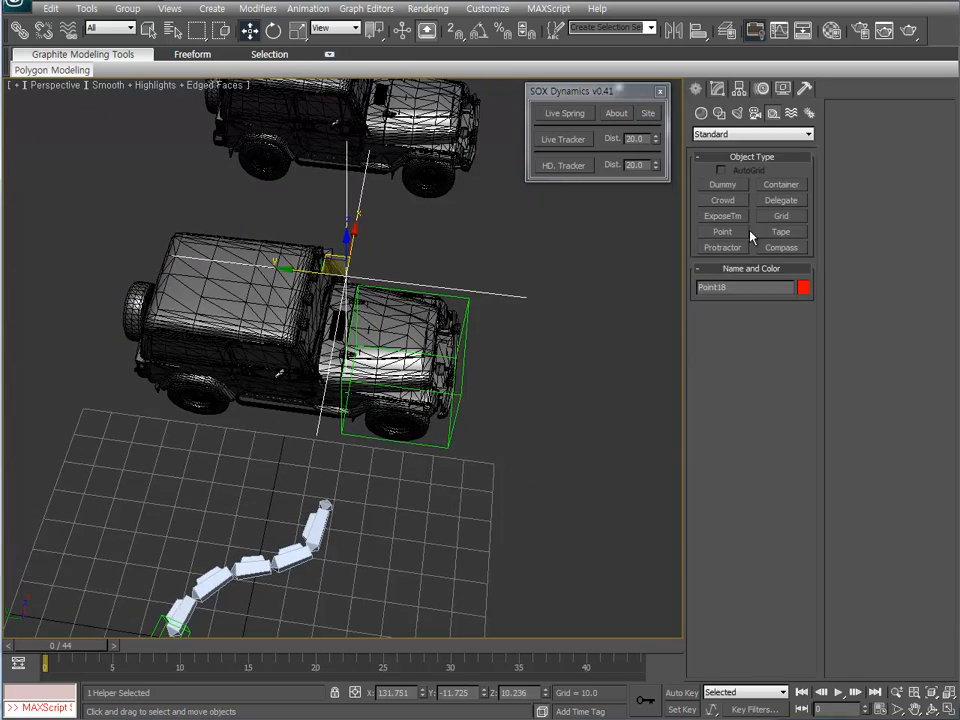
pyautogui.click(723, 232)
pyautogui.click(510, 458)
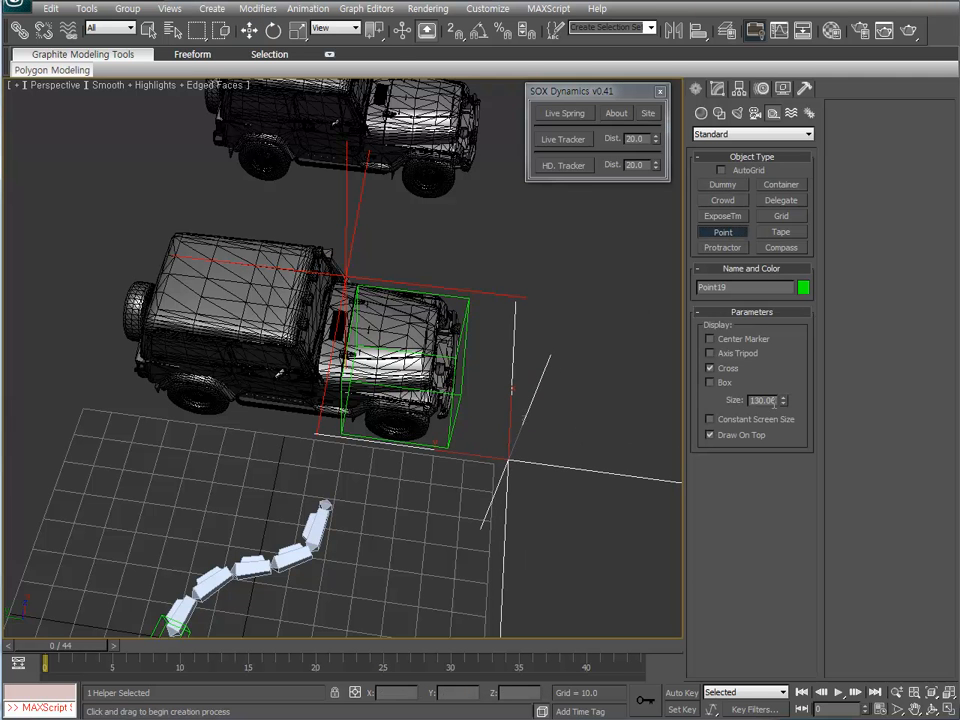
pyautogui.keyDown('alt'); pyautogui.moveTo(625, 405); pyautogui.dragTo(607, 384, button='middle'); pyautogui.keyUp('alt')
# In the Left view, move the cross helper onto the centre of the Jeep's rear wheel, about Y 29.4 and Z 10.3.
pyautogui.hotkey('alt', 'w')
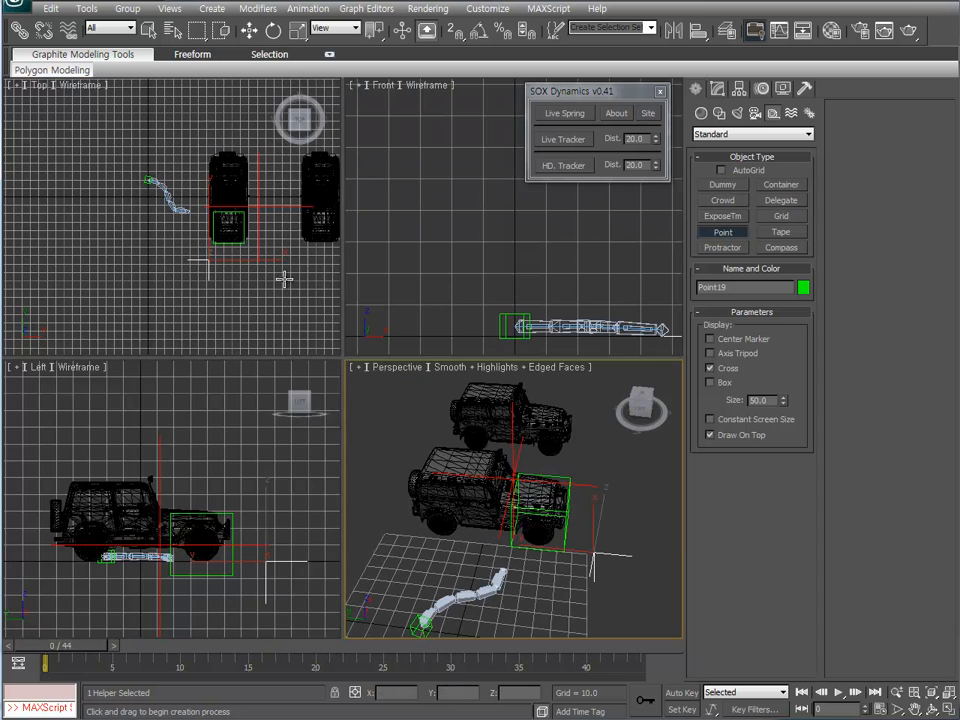
pyautogui.moveTo(132, 589); pyautogui.dragTo(171, 568, button='middle')
pyautogui.hotkey('alt', 'w')
pyautogui.moveTo(296, 489); pyautogui.dragTo(335, 498, button='middle')
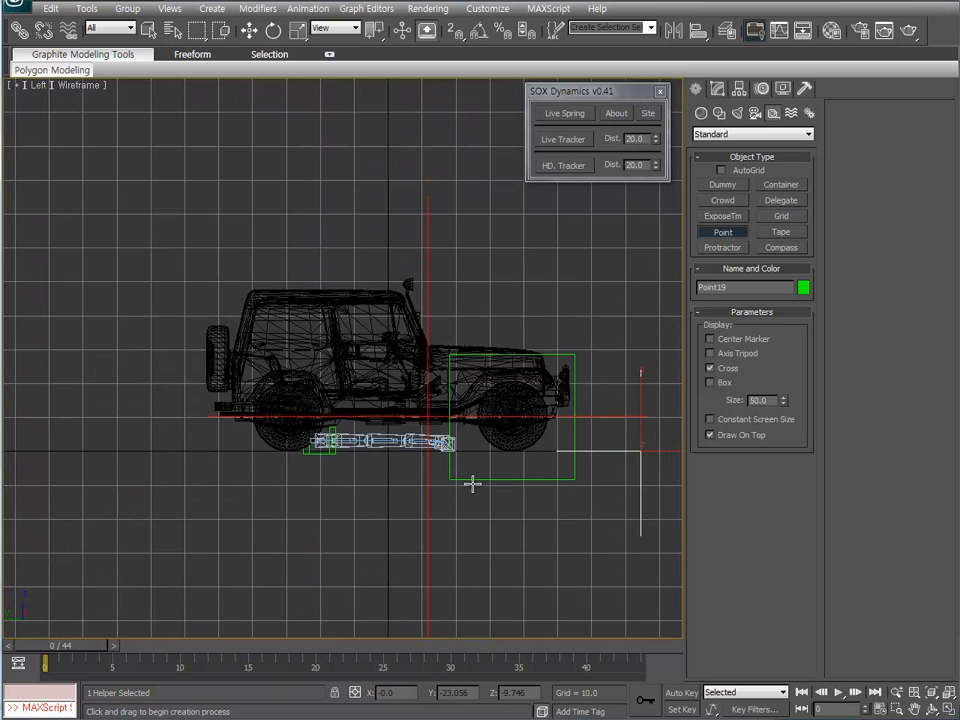
pyautogui.press('w')
pyautogui.moveTo(657, 431); pyautogui.dragTo(299, 410)
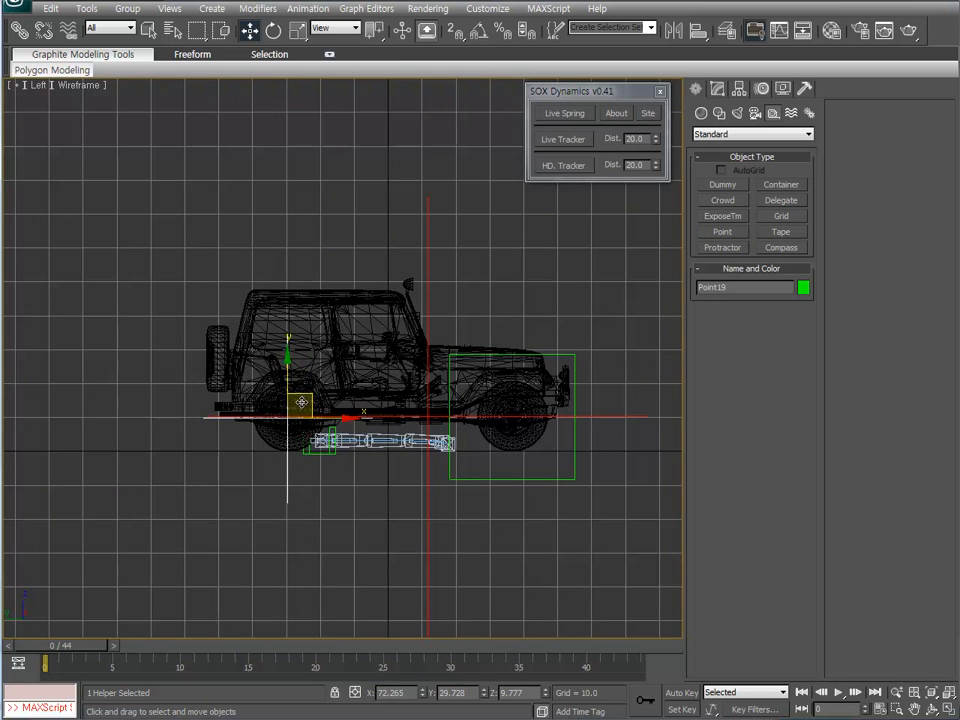
pyautogui.moveTo(299, 410); pyautogui.dragTo(339, 401, button='middle')
pyautogui.scroll(4, 308, 420)
pyautogui.scroll(4, 298, 430)
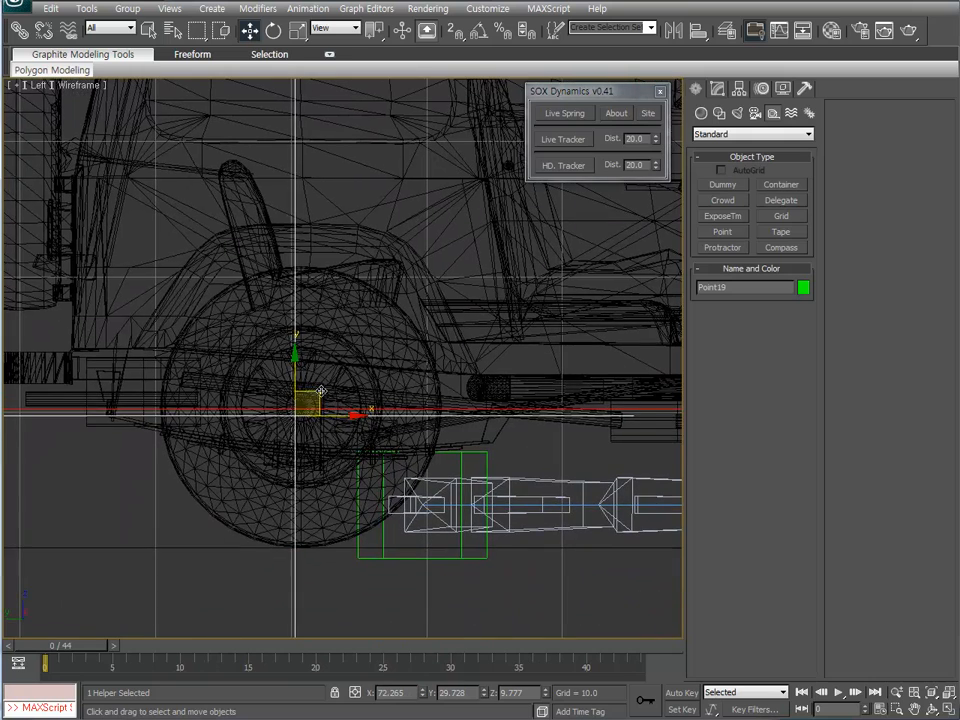
pyautogui.moveTo(321, 391); pyautogui.dragTo(326, 384)
# Copy the front box helper's Z position, 10.236, to the rear cross helper.
pyautogui.moveTo(388, 406); pyautogui.dragTo(191, 360, button='middle')
pyautogui.scroll(-3, 431, 425)
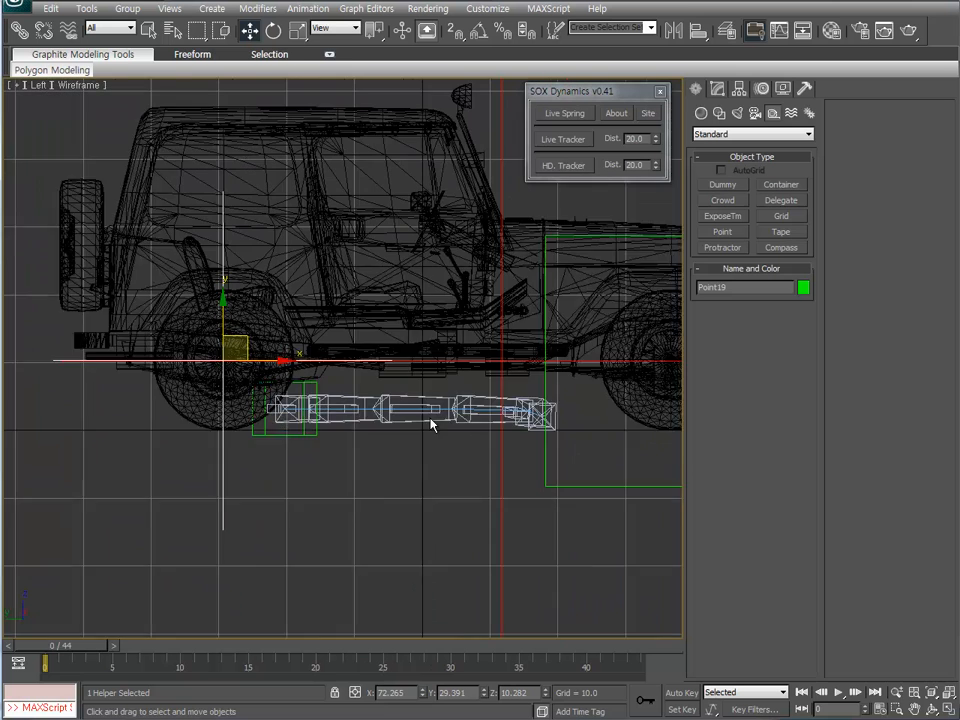
pyautogui.moveTo(431, 425); pyautogui.dragTo(375, 437, button='middle')
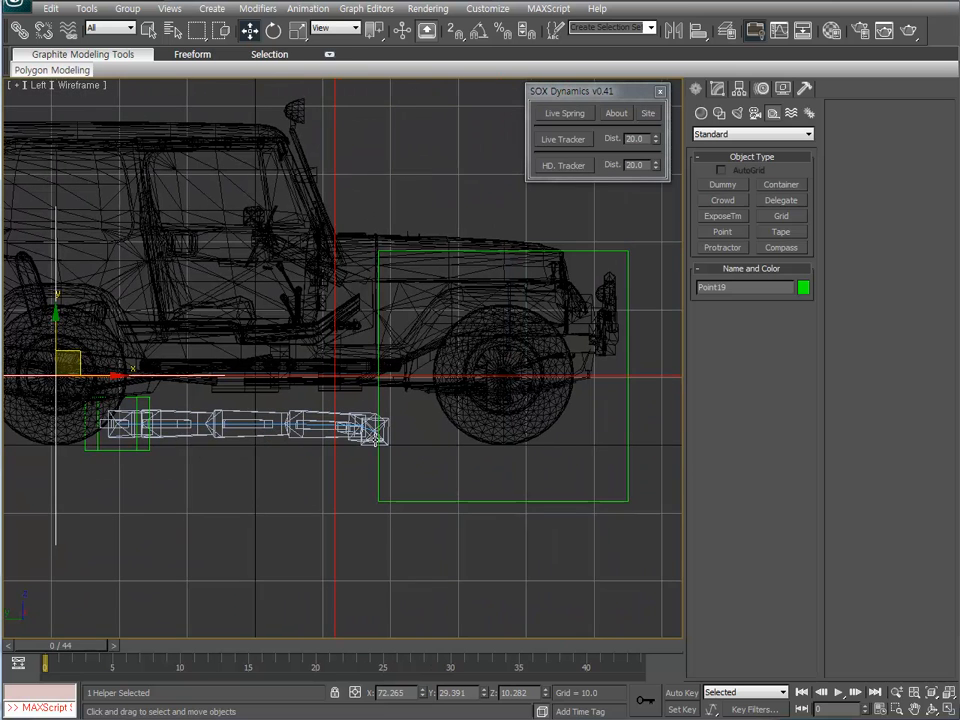
pyautogui.click(536, 503)
pyautogui.moveTo(515, 511); pyautogui.dragTo(513, 508, button='middle')
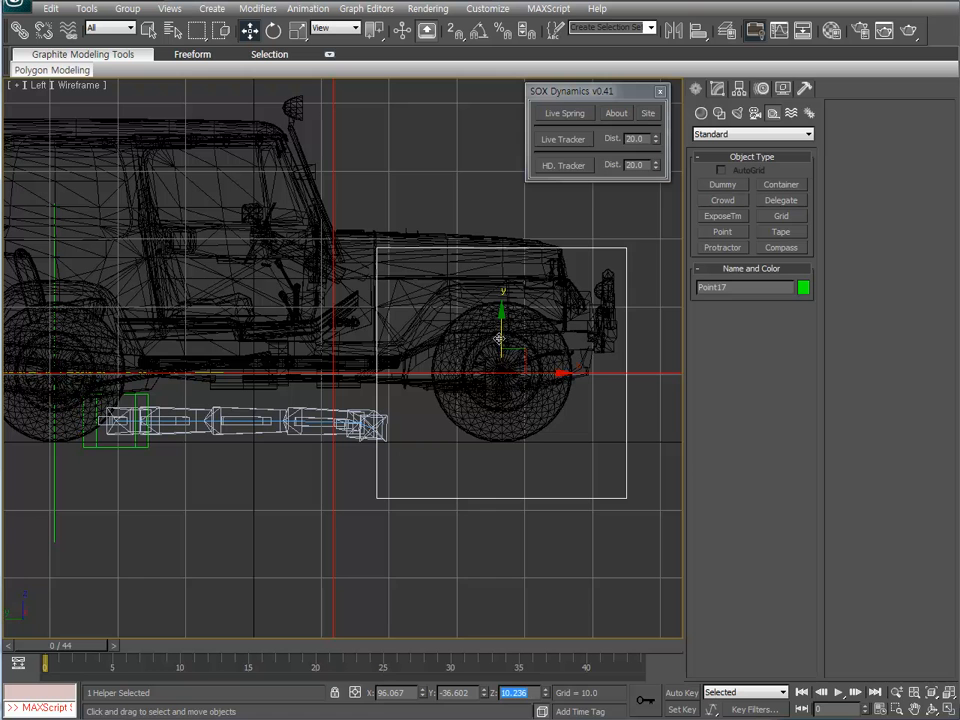
pyautogui.moveTo(438, 411); pyautogui.dragTo(445, 413, button='middle')
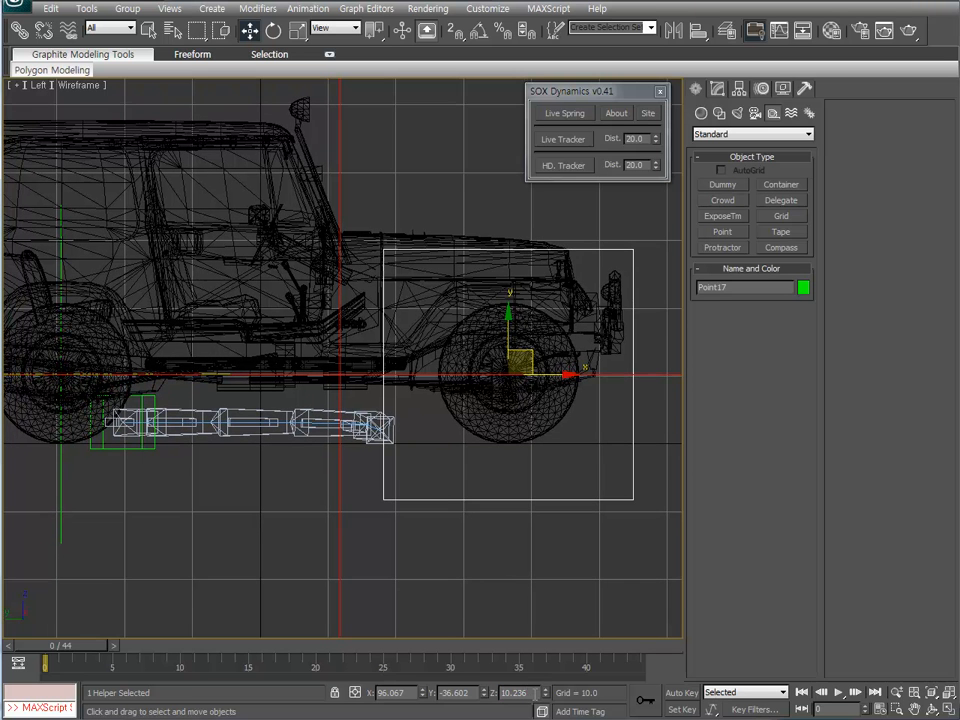
pyautogui.moveTo(70, 484); pyautogui.dragTo(257, 500, button='middle')
pyautogui.click(246, 516)
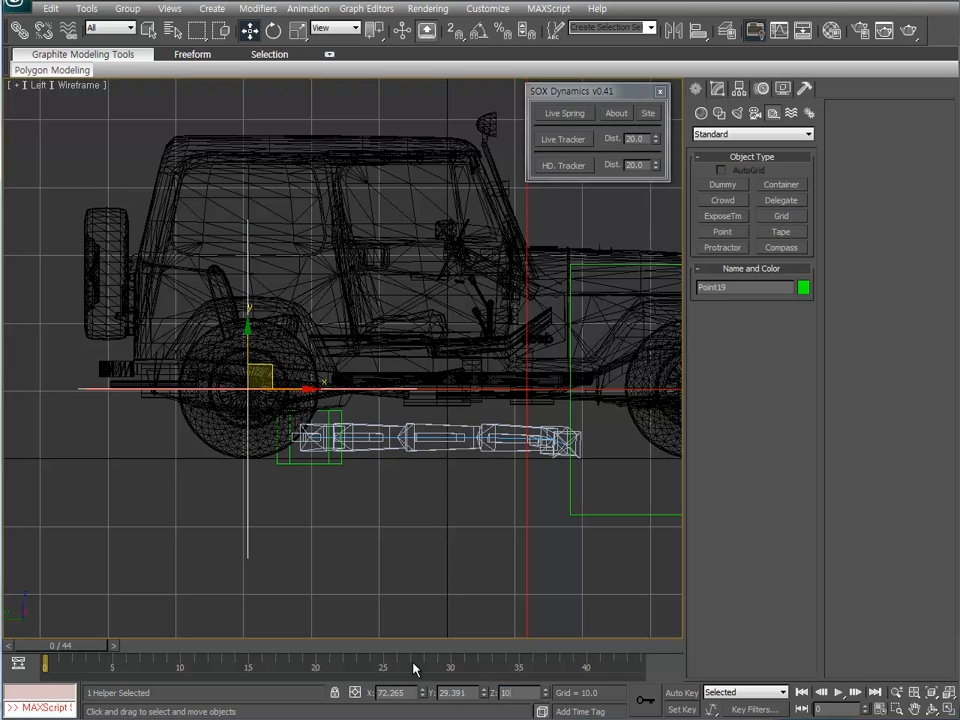
pyautogui.press('Return')
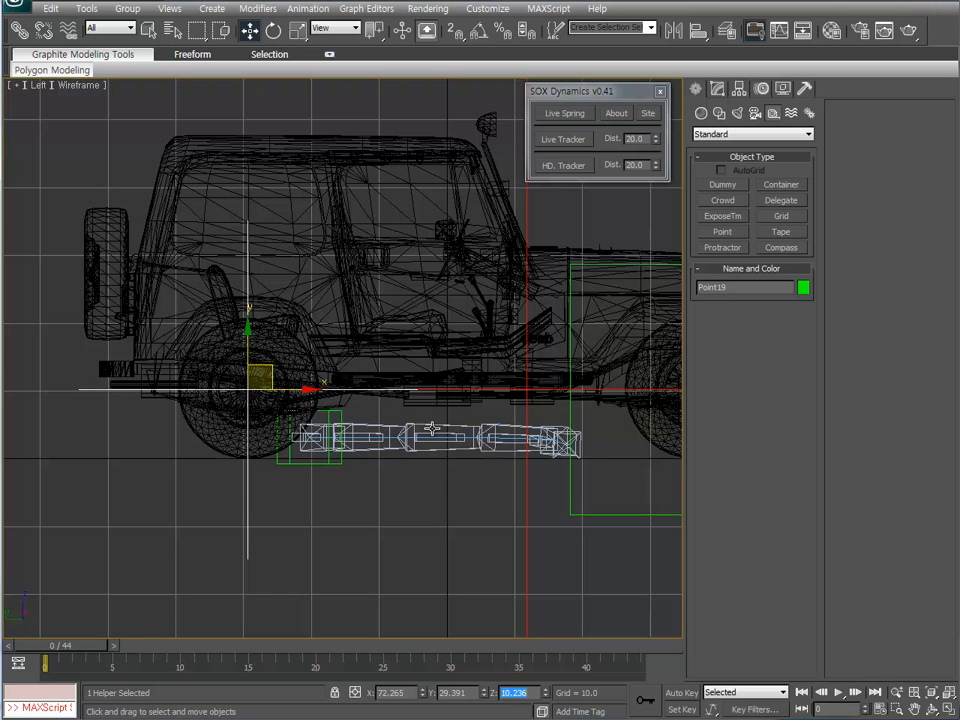
# Copy the front box helper's X position, 96.067, to the rear cross helper to centre it across the Jeep.
pyautogui.scroll(-5, 432, 428)
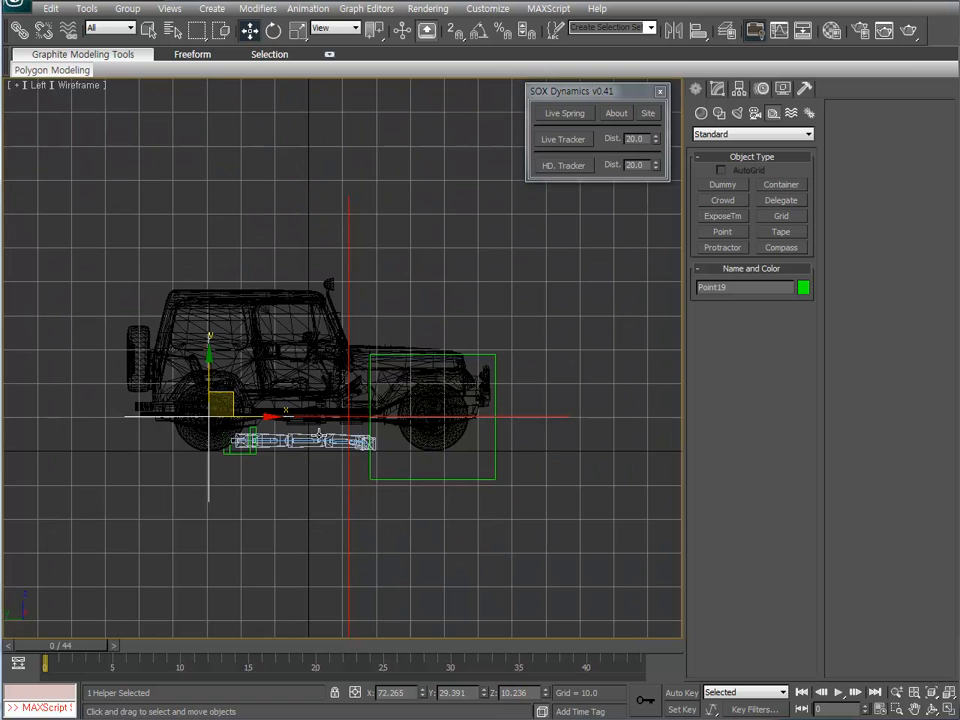
pyautogui.moveTo(369, 413); pyautogui.dragTo(397, 453, button='middle')
pyautogui.moveTo(325, 438)
pyautogui.mouseDown(button='middle')
pyautogui.moveTo(324, 457)
pyautogui.moveTo(340, 398)
pyautogui.moveTo(372, 420)
pyautogui.mouseUp(button='middle')
pyautogui.hotkey('alt', 'w')
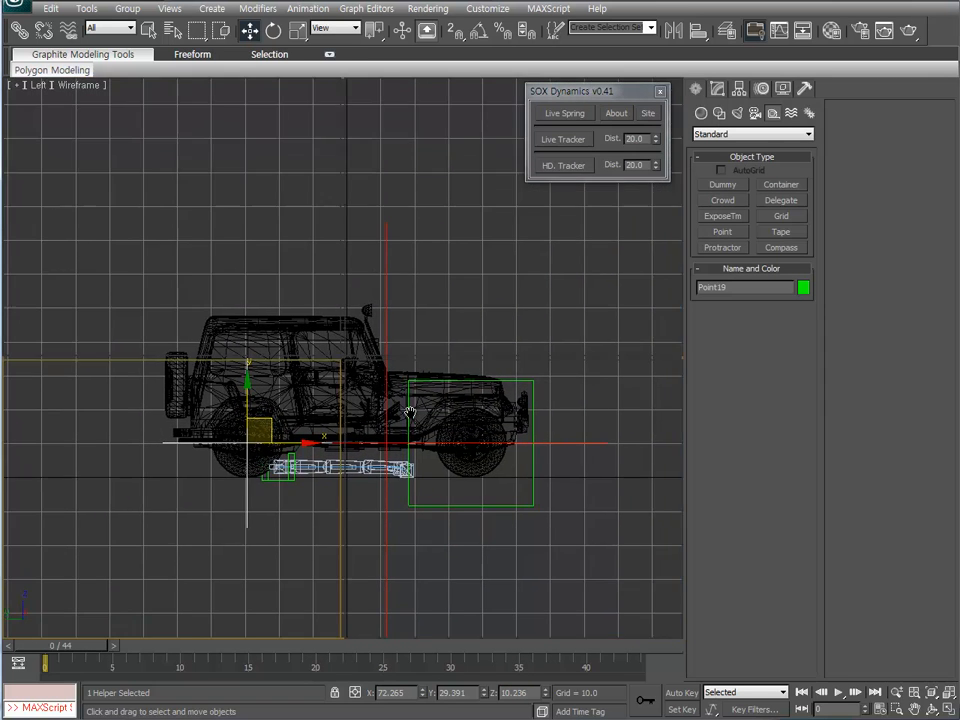
pyautogui.rightClick(506, 456)
pyautogui.hotkey('alt', 'w')
pyautogui.keyDown('alt'); pyautogui.moveTo(291, 461); pyautogui.dragTo(240, 495, button='middle'); pyautogui.keyUp('alt')
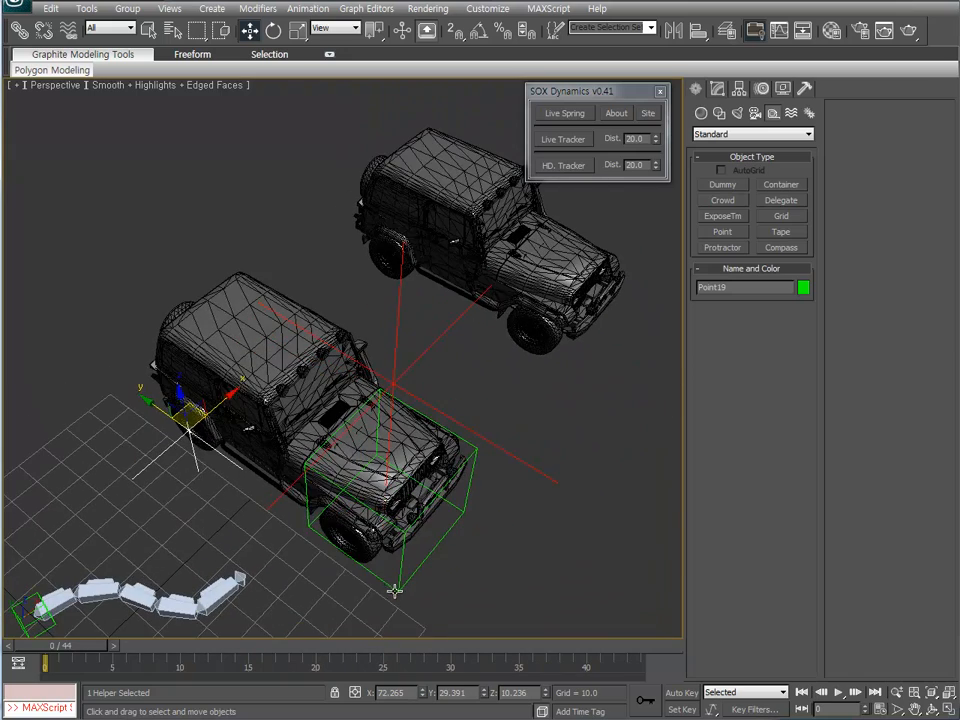
pyautogui.click(397, 590)
pyautogui.moveTo(441, 563); pyautogui.dragTo(413, 503, button='middle')
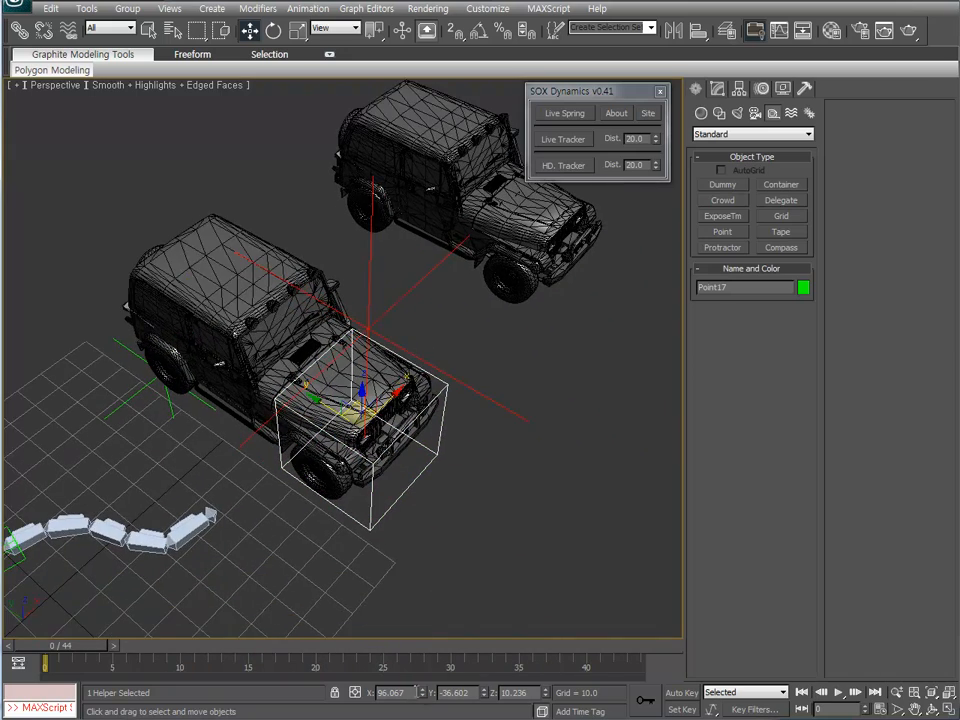
pyautogui.click(192, 430)
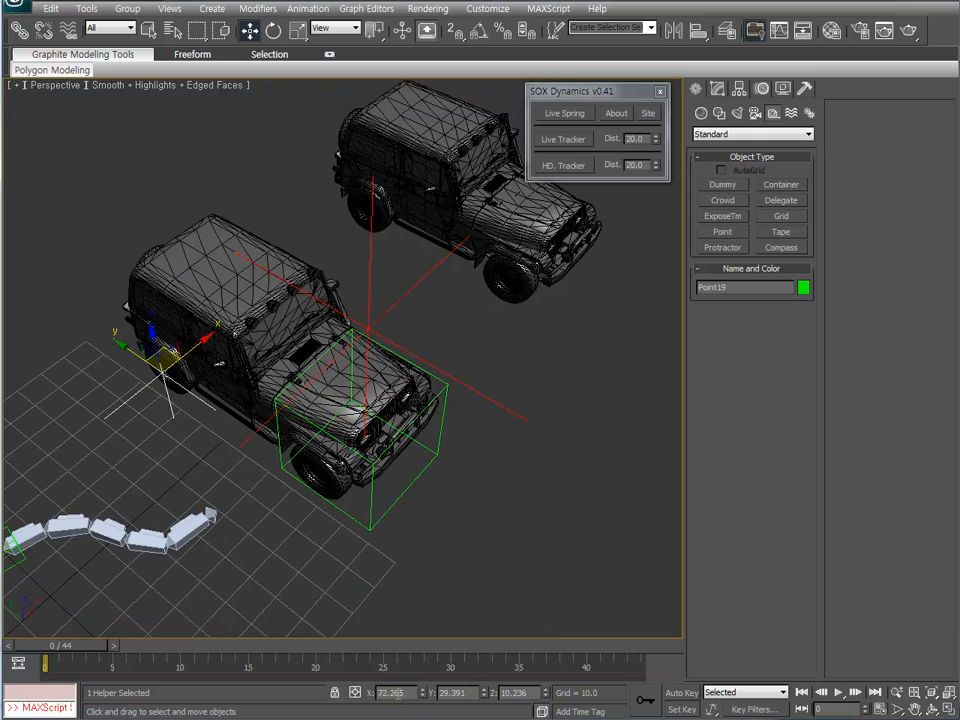
pyautogui.keyDown('alt'); pyautogui.moveTo(288, 600); pyautogui.dragTo(241, 447, button='middle'); pyautogui.keyUp('alt')
# Set the rear cross helper as the position object of the red tracker helper's Realtime Tracker.
pyautogui.click(527, 428)
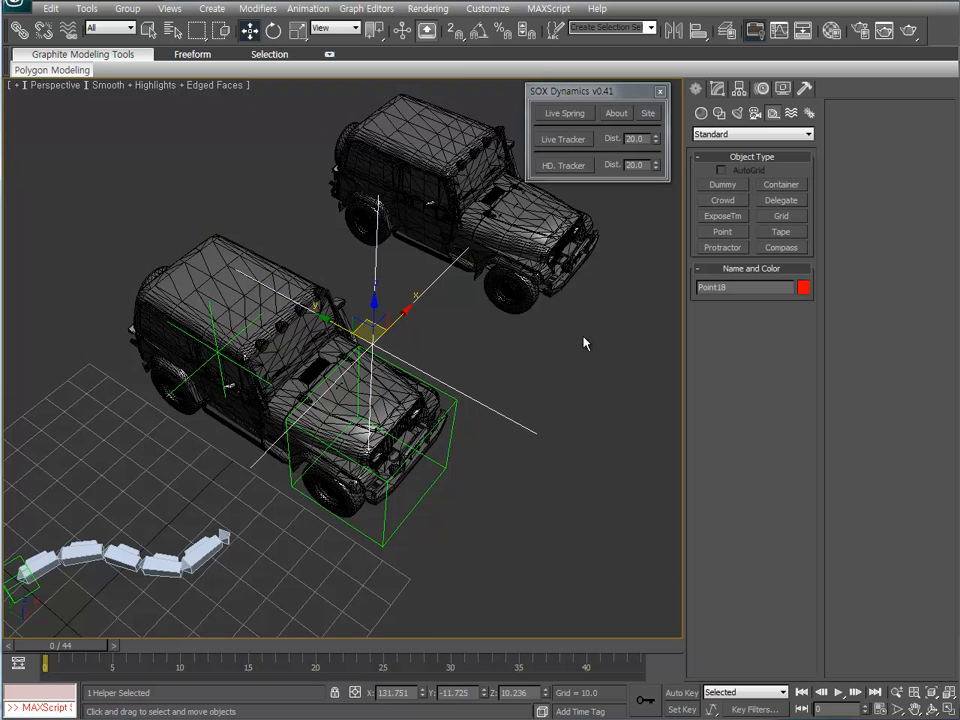
pyautogui.click(718, 89)
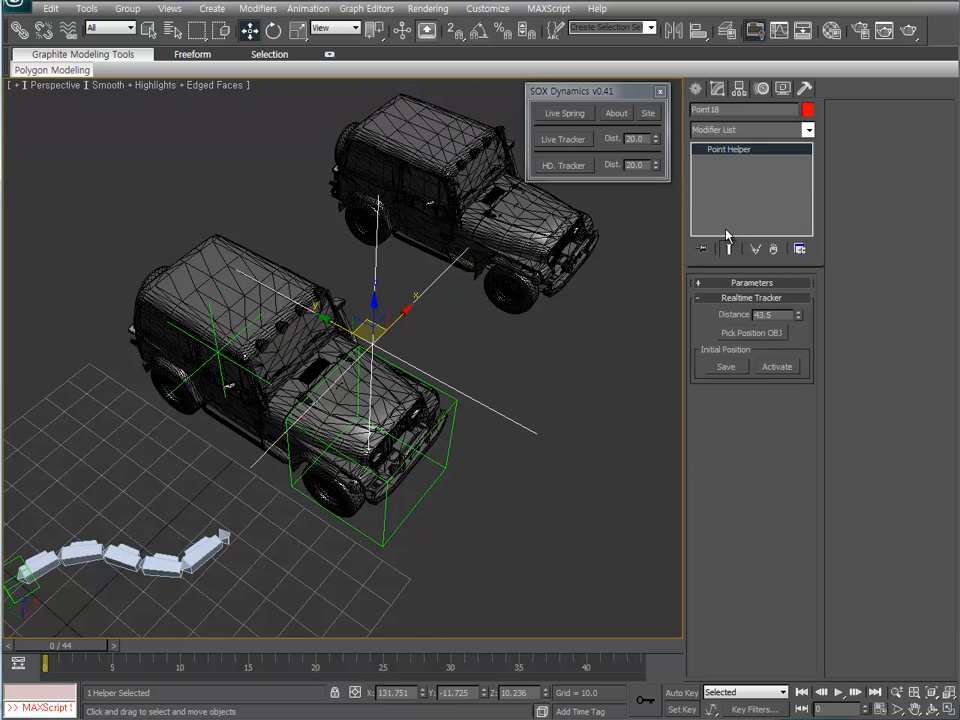
pyautogui.click(742, 333)
pyautogui.keyDown('alt'); pyautogui.moveTo(206, 435); pyautogui.dragTo(241, 400, button='middle'); pyautogui.keyUp('alt')
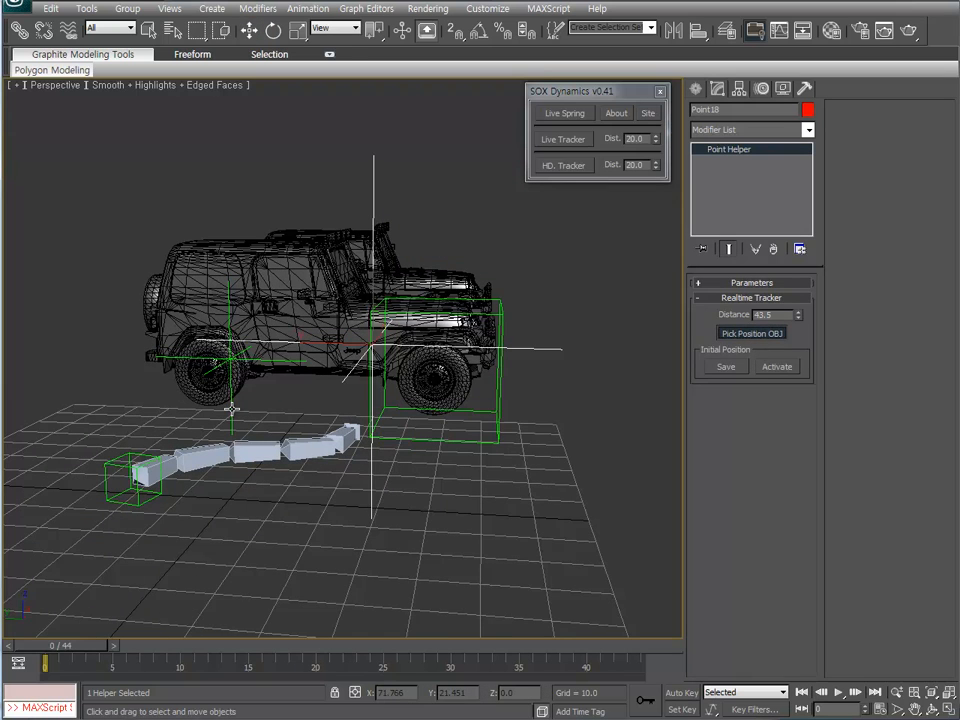
pyautogui.click(231, 408)
pyautogui.keyDown('alt'); pyautogui.moveTo(321, 387); pyautogui.dragTo(266, 421, button='middle'); pyautogui.keyUp('alt')
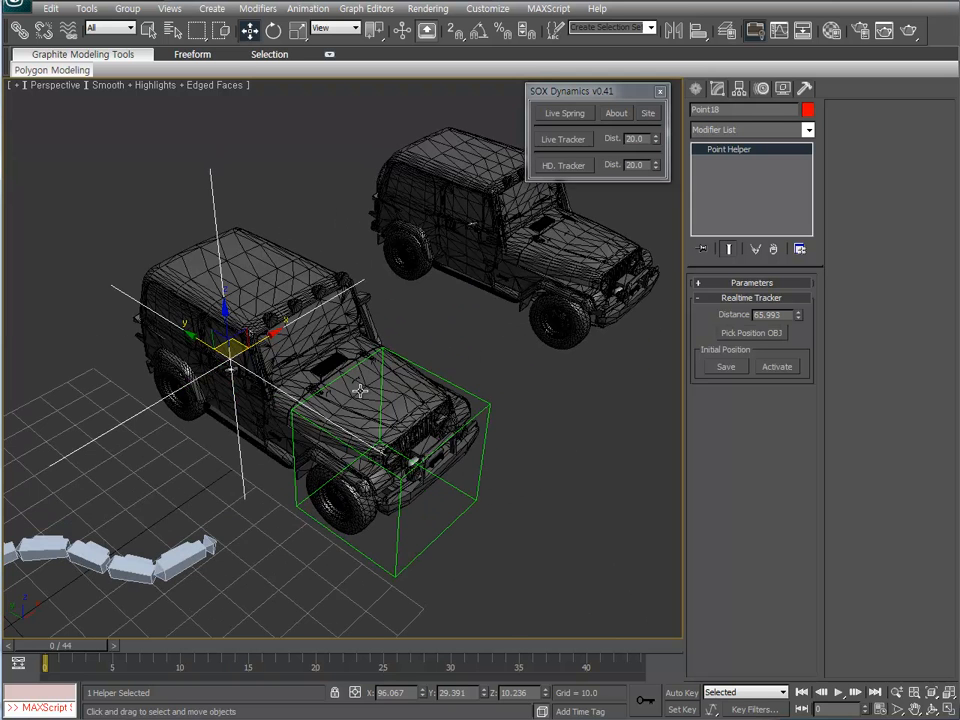
pyautogui.keyDown('alt'); pyautogui.moveTo(360, 390); pyautogui.dragTo(399, 396, button='middle'); pyautogui.keyUp('alt')
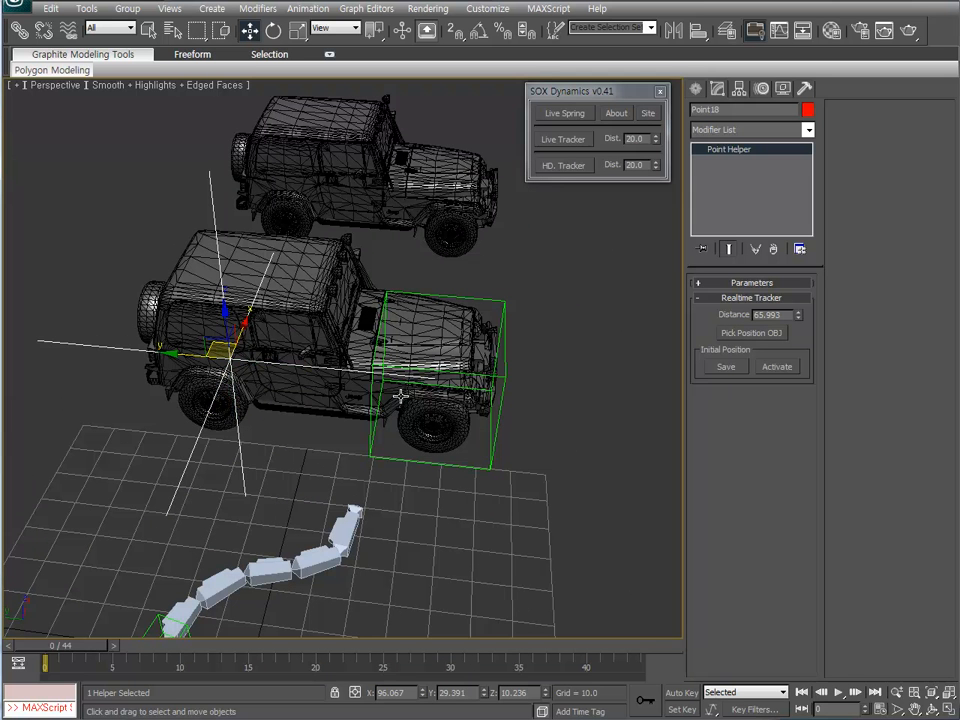
# Change the rear green Point helper's display from Cross to Box.
pyautogui.click(294, 435)
pyautogui.keyDown('alt'); pyautogui.moveTo(235, 431); pyautogui.dragTo(278, 374, button='middle'); pyautogui.keyUp('alt')
pyautogui.click(232, 418)
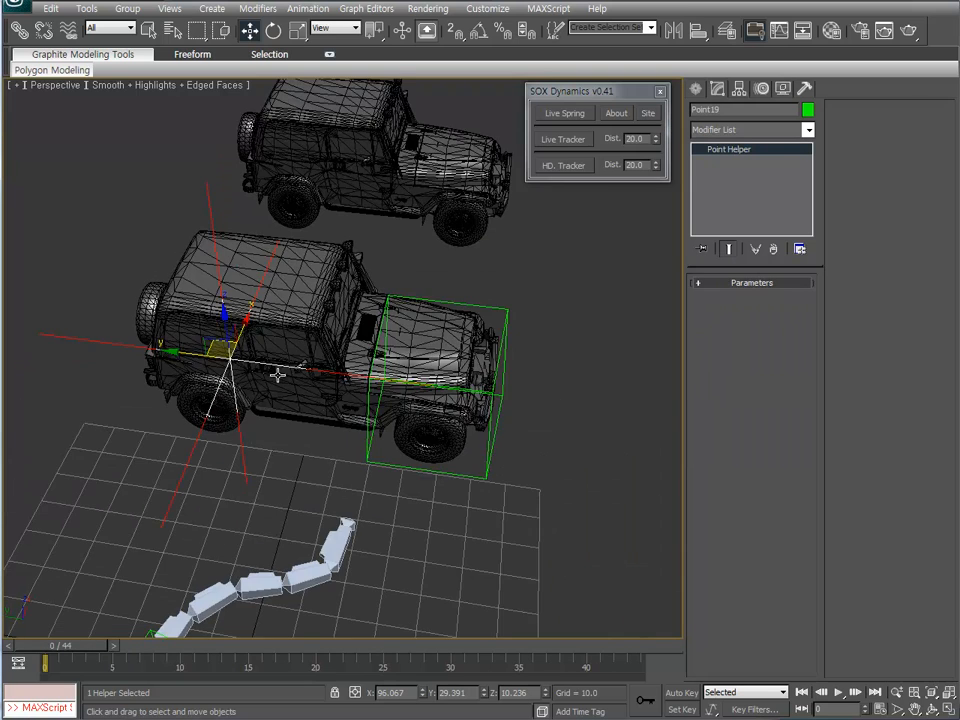
pyautogui.keyDown('alt'); pyautogui.moveTo(176, 272); pyautogui.dragTo(207, 350, button='middle'); pyautogui.keyUp('alt')
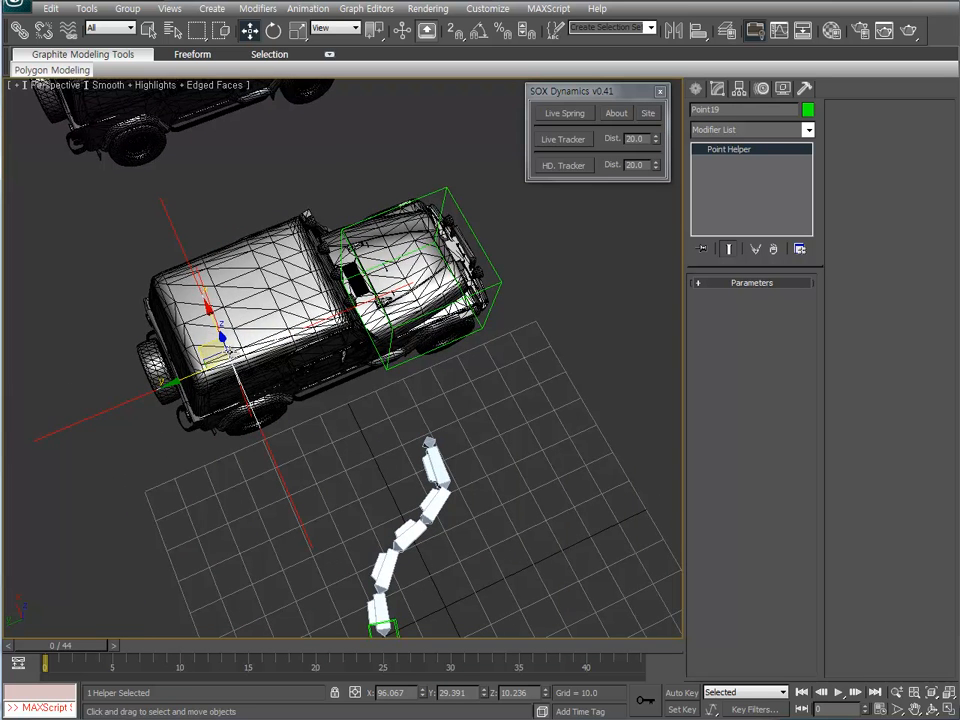
pyautogui.keyDown('alt'); pyautogui.moveTo(222, 384); pyautogui.dragTo(240, 322, button='middle'); pyautogui.keyUp('alt')
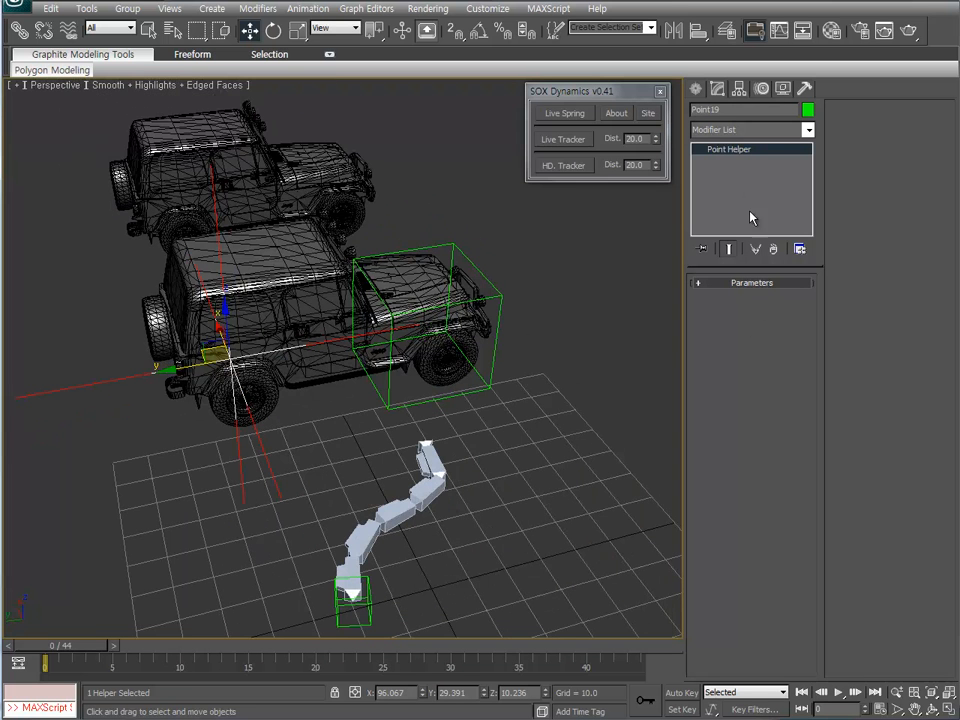
pyautogui.click(716, 286)
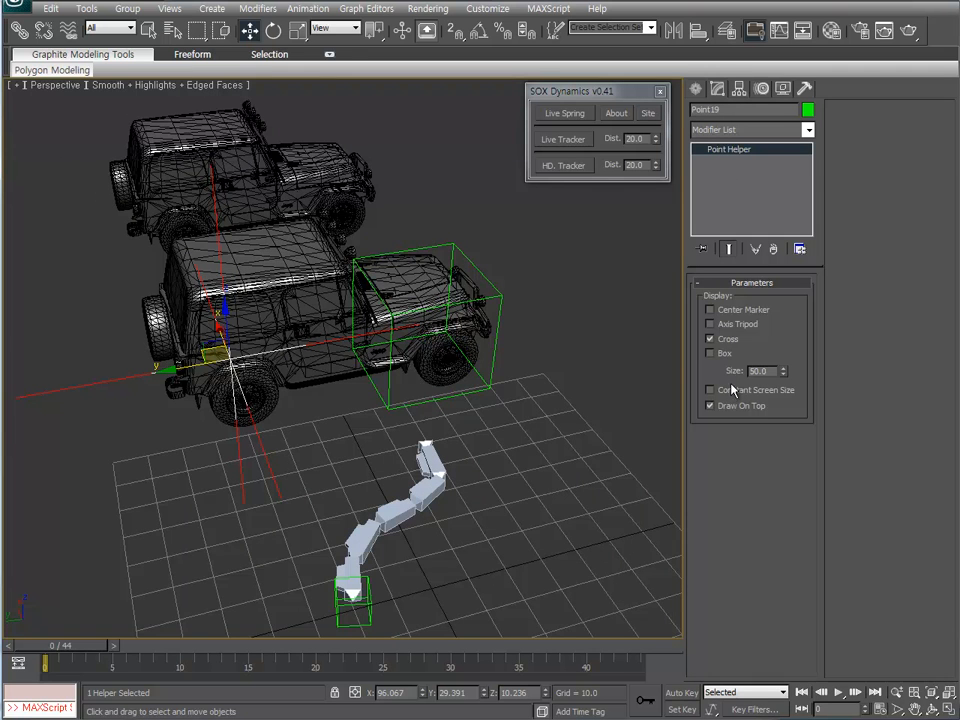
pyautogui.click(710, 353)
pyautogui.click(710, 338)
# Link the rear box helper to the front box helper as its parent.
pyautogui.keyDown('alt'); pyautogui.moveTo(461, 343); pyautogui.dragTo(271, 411, button='middle'); pyautogui.keyUp('alt')
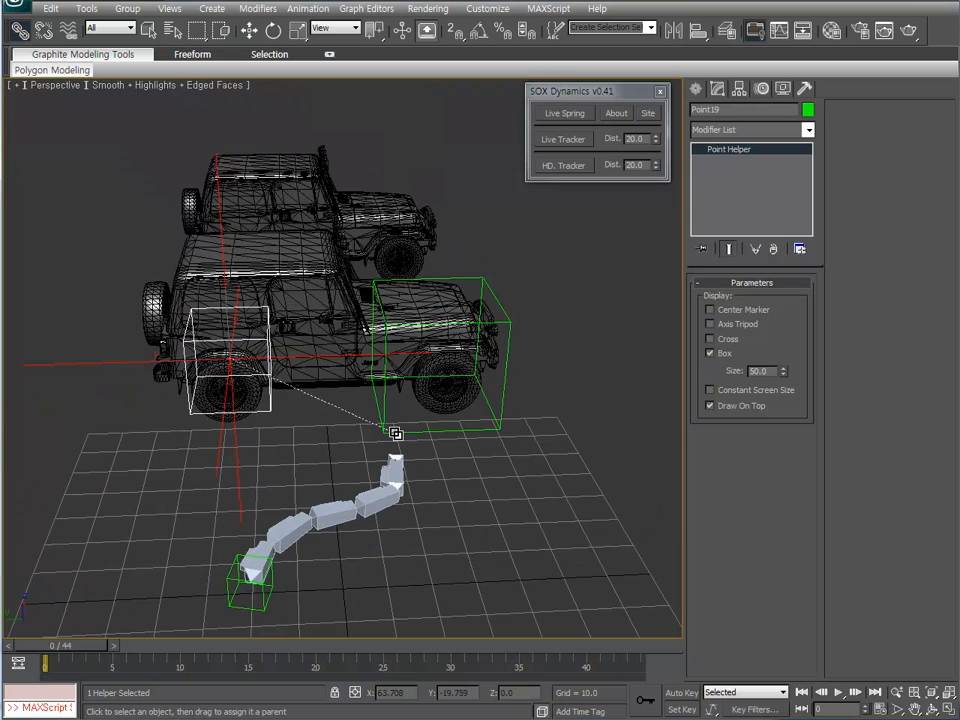
pyautogui.moveTo(395, 432); pyautogui.dragTo(396, 430)
pyautogui.moveTo(396, 430)
pyautogui.keyDown('alt'); pyautogui.mouseDown(button='middle')
pyautogui.moveTo(461, 450)
pyautogui.moveTo(397, 466)
pyautogui.moveTo(431, 349)
pyautogui.moveTo(474, 306)
pyautogui.moveTo(446, 357)
pyautogui.moveTo(458, 421)
pyautogui.moveTo(424, 438)
pyautogui.moveTo(392, 410)
pyautogui.mouseUp(button='middle'); pyautogui.keyUp('alt')
pyautogui.click(477, 437)
# Move the front box helper to about X 110 and Y -68 to test how the linked rig follows.
pyautogui.click(422, 460)
pyautogui.press('w')
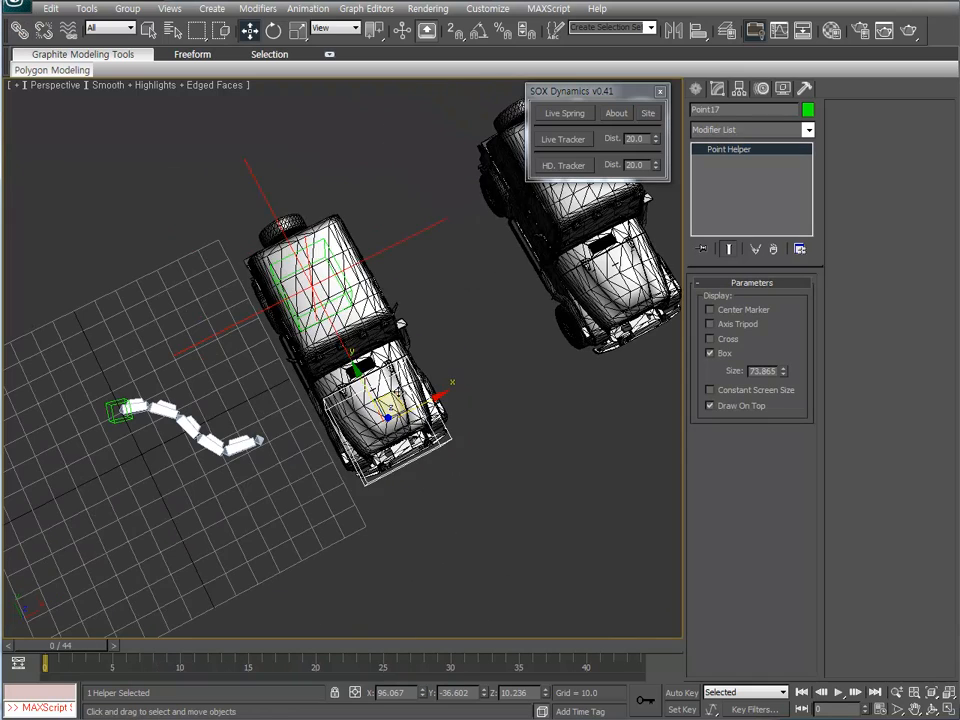
pyautogui.moveTo(402, 402); pyautogui.dragTo(460, 448)
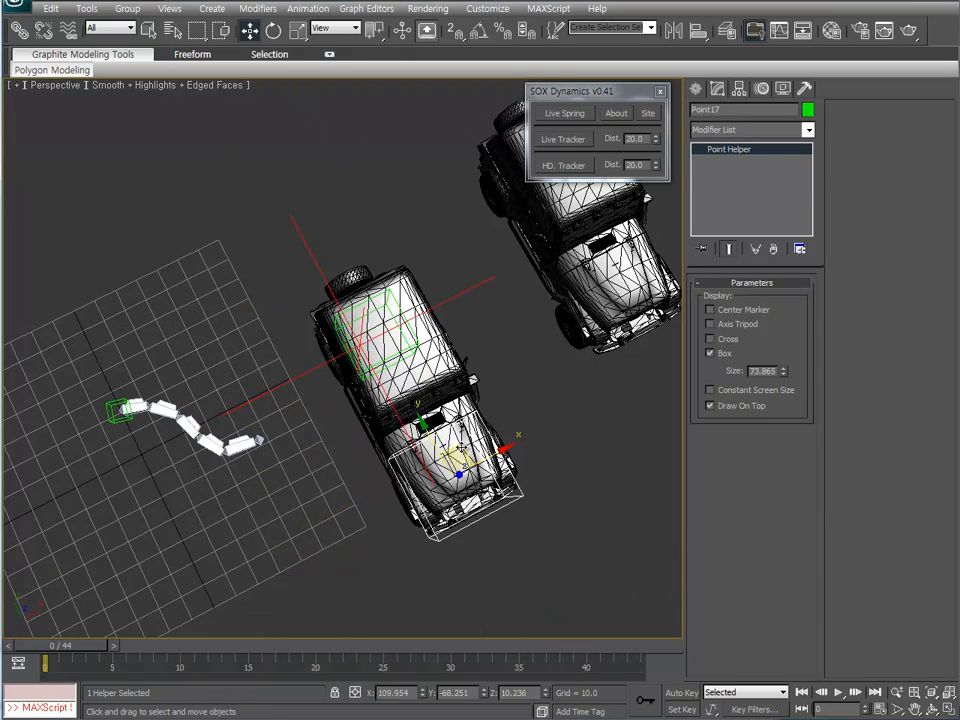
pyautogui.keyDown('alt'); pyautogui.moveTo(460, 448); pyautogui.dragTo(384, 330, button='middle'); pyautogui.keyUp('alt')
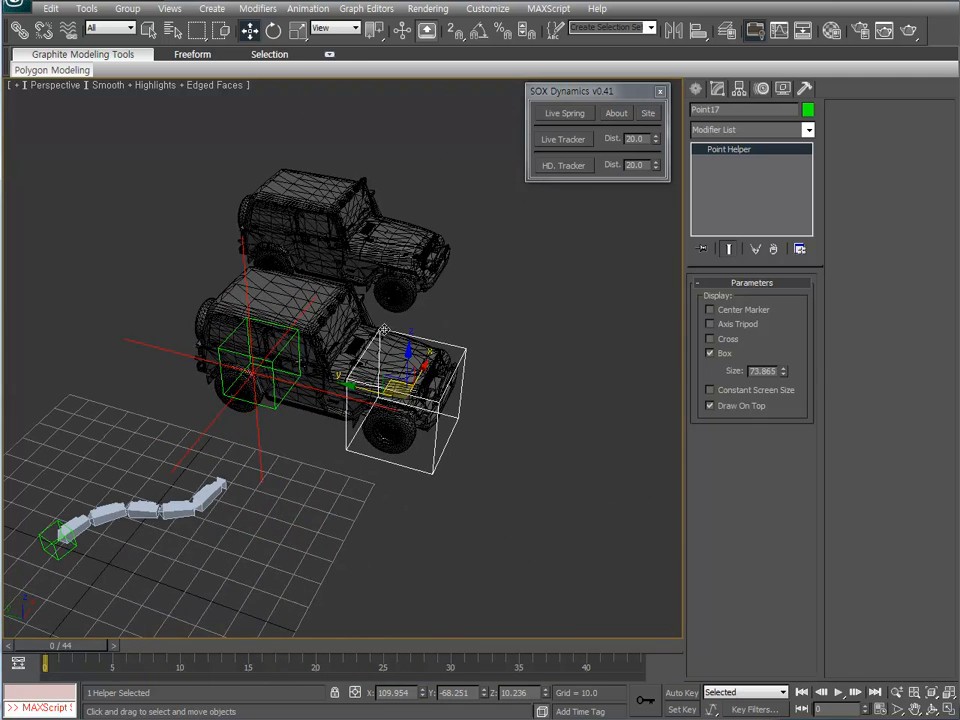
# Assign a LookAt Constraint controller to the rotation of the front Jeep group.
pyautogui.click(370, 320)
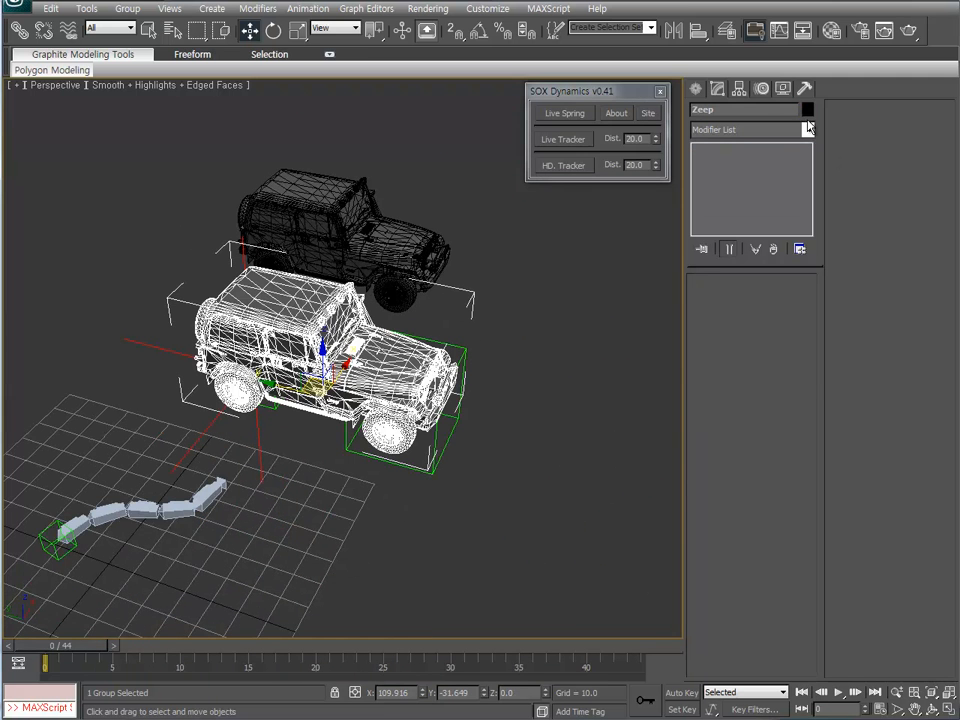
pyautogui.click(766, 90)
pyautogui.click(752, 188)
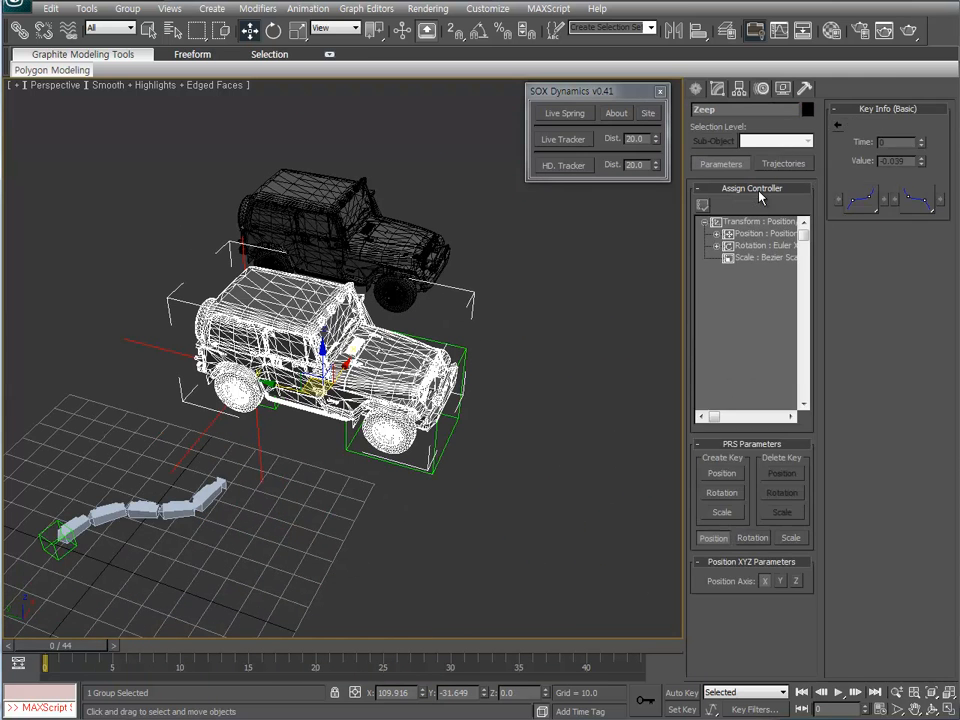
pyautogui.click(704, 205)
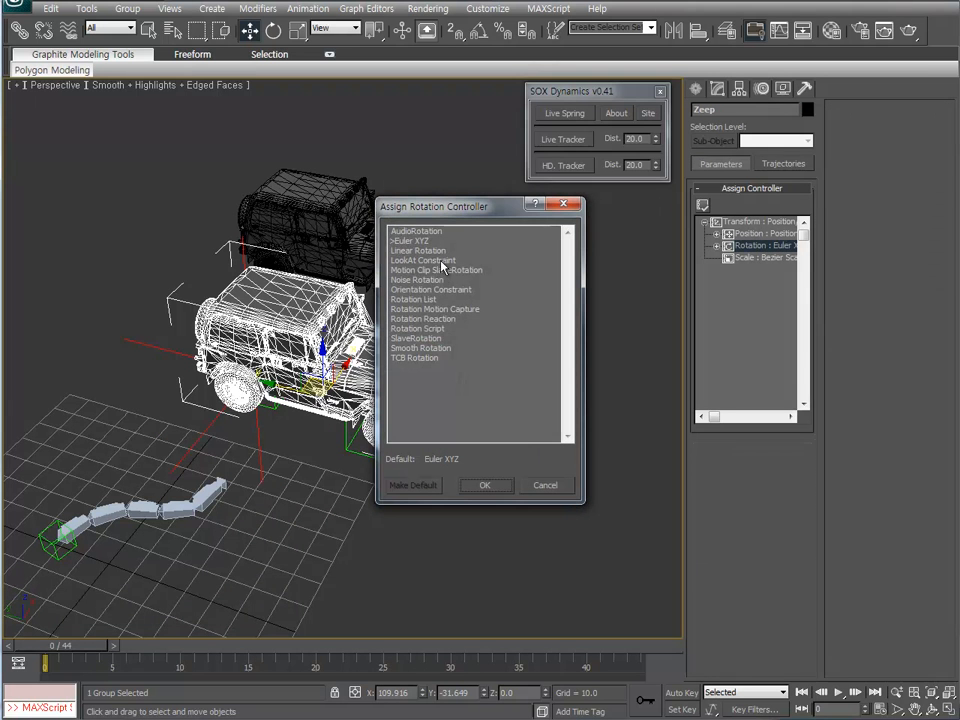
pyautogui.click(421, 260)
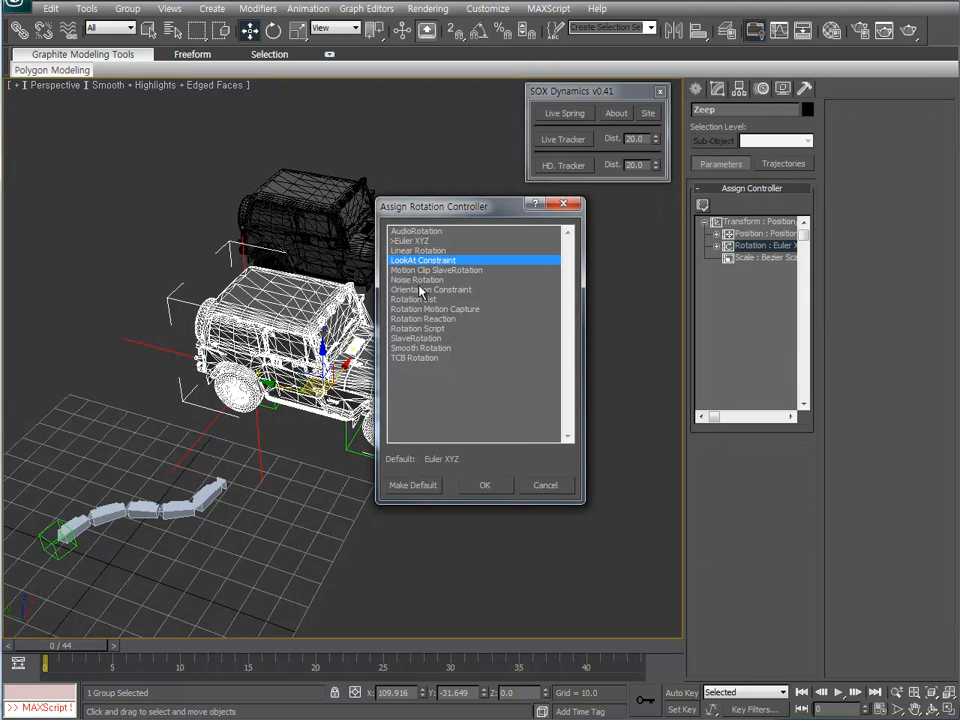
pyautogui.click(484, 485)
# Add the red tracker helper, Point18, as the Jeep's LookAt target.
pyautogui.click(864, 127)
pyautogui.keyDown('alt'); pyautogui.moveTo(446, 315); pyautogui.dragTo(430, 322, button='middle'); pyautogui.keyUp('alt')
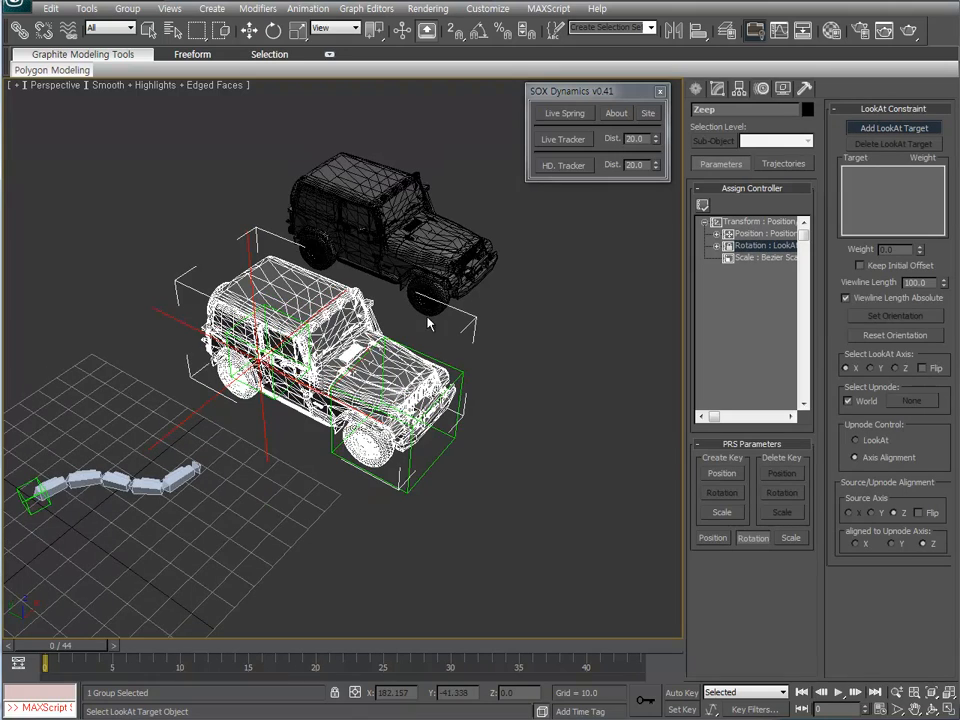
pyautogui.click(264, 429)
pyautogui.keyDown('alt'); pyautogui.moveTo(404, 459); pyautogui.dragTo(446, 437, button='middle'); pyautogui.keyUp('alt')
pyautogui.moveTo(388, 401); pyautogui.dragTo(375, 370, button='middle')
# Show the Jeep's local axes and set its LookAt axis to Y.
pyautogui.press('w')
pyautogui.press('w')
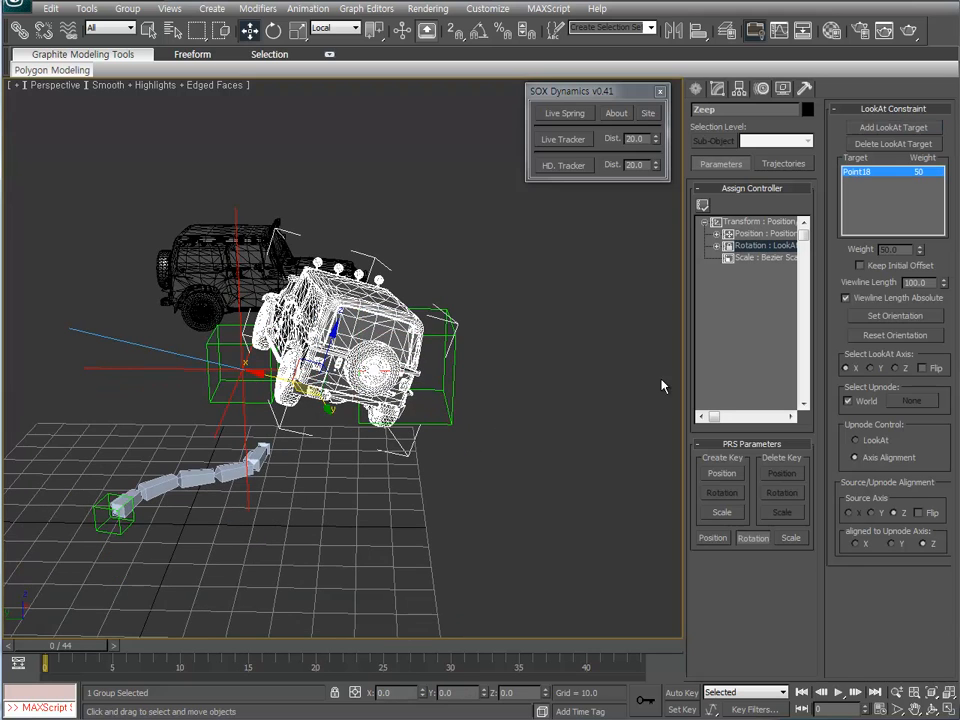
pyautogui.keyDown('alt'); pyautogui.moveTo(418, 403); pyautogui.dragTo(418, 441, button='middle'); pyautogui.keyUp('alt')
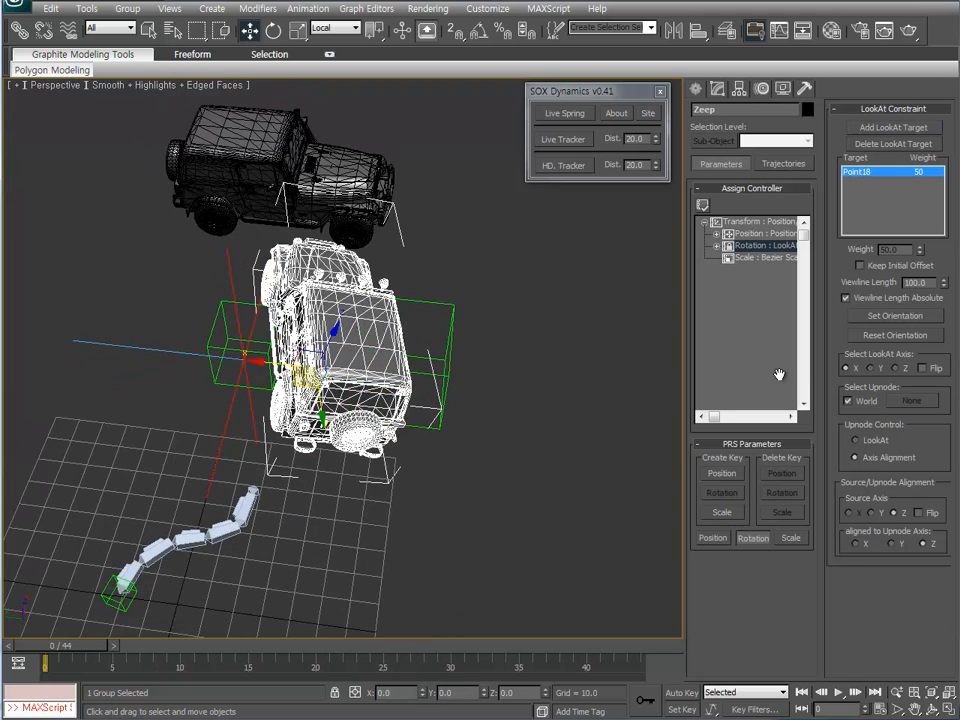
pyautogui.click(880, 368)
pyautogui.keyDown('alt'); pyautogui.moveTo(496, 298); pyautogui.dragTo(382, 302, button='middle'); pyautogui.keyUp('alt')
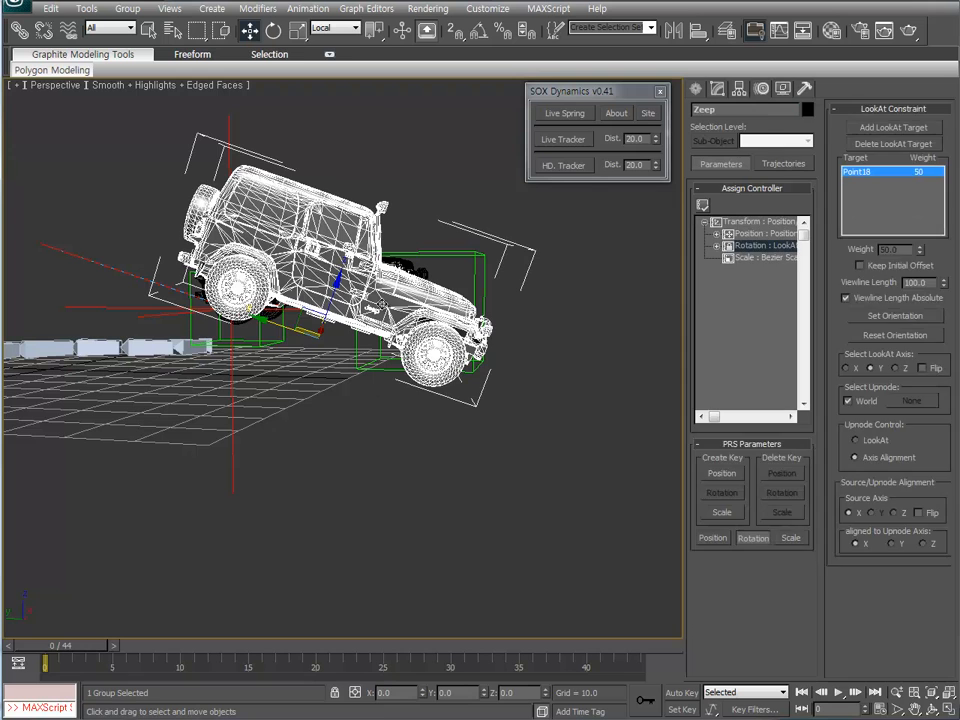
# Move only the Jeep's pivot about 40 units forward along its local Y axis and raise it at the front wheels.
pyautogui.click(740, 89)
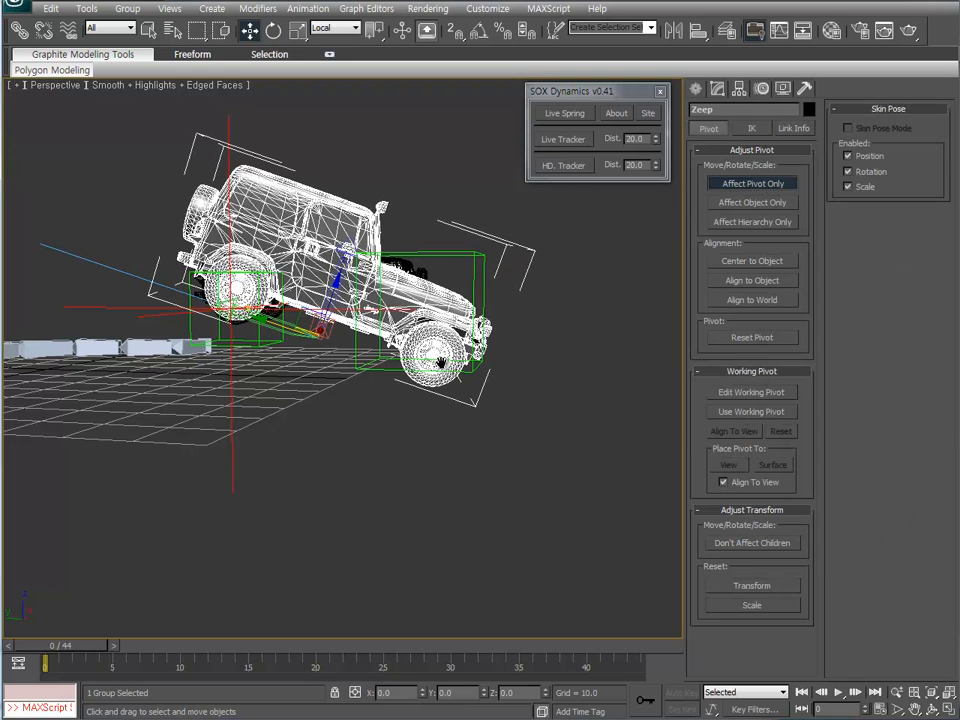
pyautogui.keyDown('alt'); pyautogui.moveTo(420, 290); pyautogui.dragTo(402, 312, button='middle'); pyautogui.keyUp('alt')
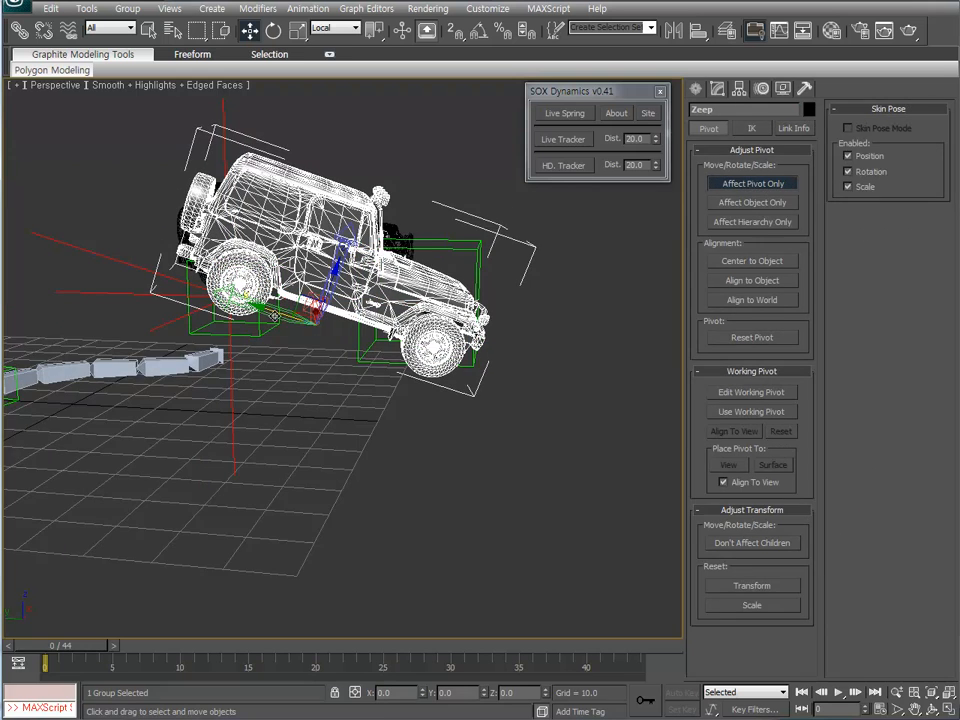
pyautogui.moveTo(272, 314); pyautogui.dragTo(376, 367)
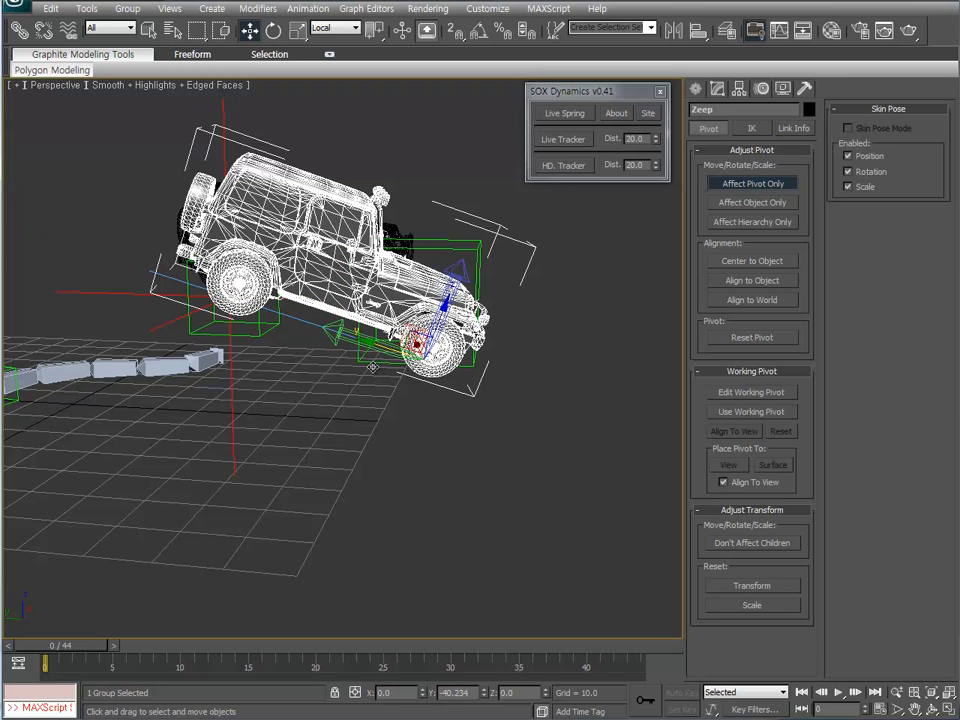
pyautogui.moveTo(376, 367)
pyautogui.keyDown('alt'); pyautogui.mouseDown(button='middle')
pyautogui.moveTo(378, 345)
pyautogui.moveTo(380, 362)
pyautogui.mouseUp(button='middle'); pyautogui.keyUp('alt')
pyautogui.moveTo(441, 321); pyautogui.dragTo(457, 292)
pyautogui.keyDown('alt'); pyautogui.moveTo(457, 292); pyautogui.dragTo(453, 393, button='middle'); pyautogui.keyUp('alt')
# Delete the constrained Jeep group, keeping the spare Jeep and the helpers.
pyautogui.press('Delete')
pyautogui.moveTo(369, 315)
pyautogui.mouseDown(button='middle')
pyautogui.moveTo(353, 377)
pyautogui.moveTo(375, 369)
pyautogui.moveTo(283, 396)
pyautogui.moveTo(378, 317)
pyautogui.mouseUp(button='middle')
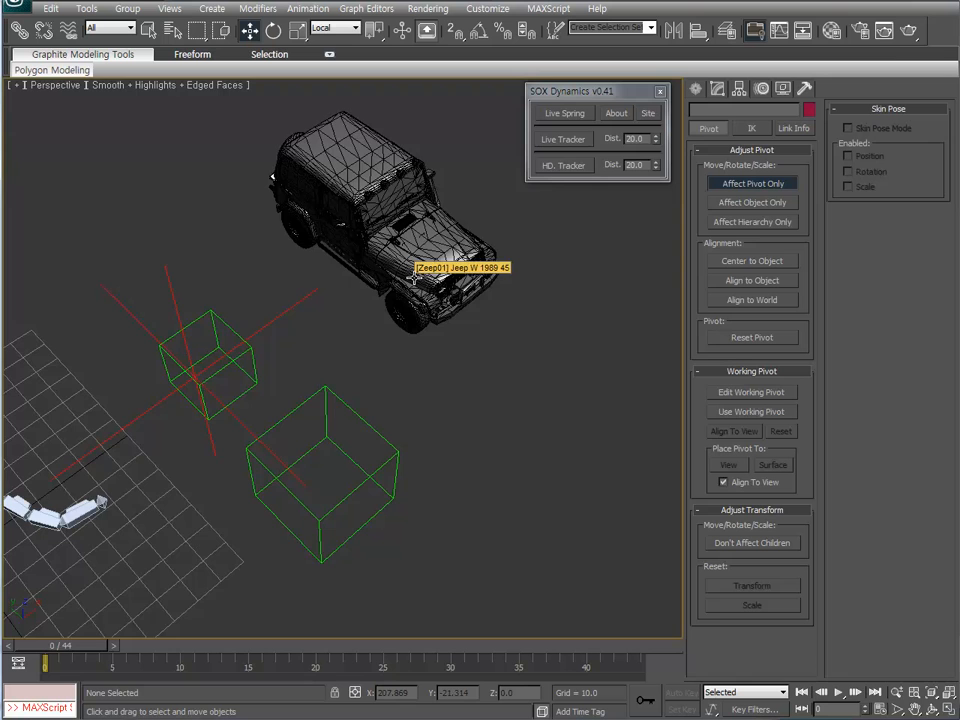
pyautogui.keyDown('alt'); pyautogui.moveTo(401, 416); pyautogui.dragTo(473, 302, button='middle'); pyautogui.keyUp('alt')
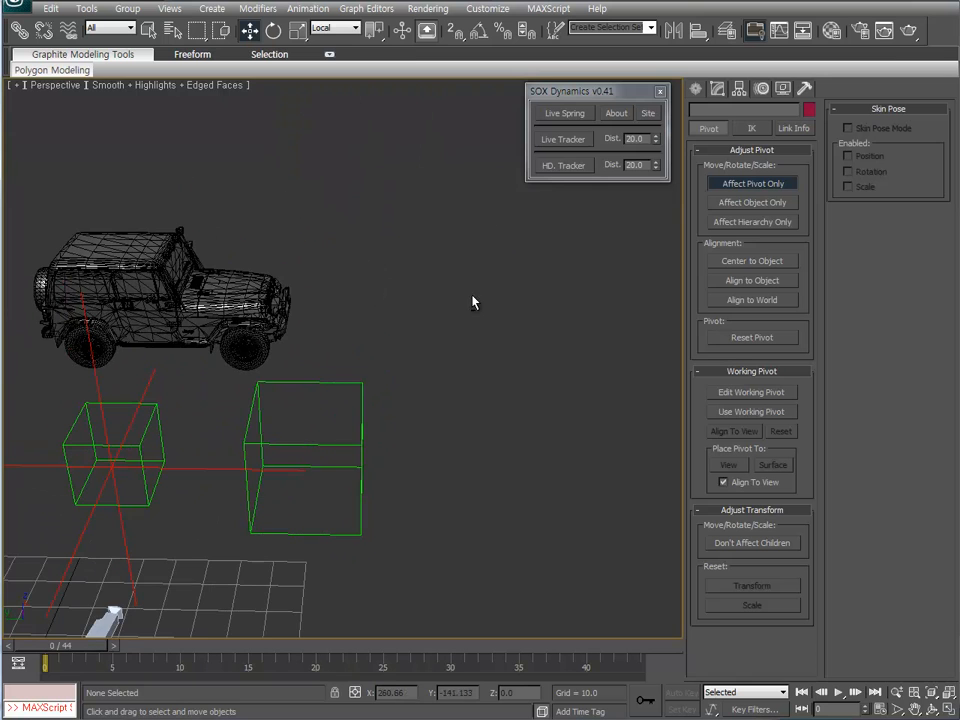
# Create a Point helper with Box display and a size of about 41.4 at the grid edge near the front box helper.
pyautogui.click(362, 440)
pyautogui.keyDown('alt'); pyautogui.moveTo(358, 450); pyautogui.dragTo(438, 362, button='middle'); pyautogui.keyUp('alt')
pyautogui.click(695, 89)
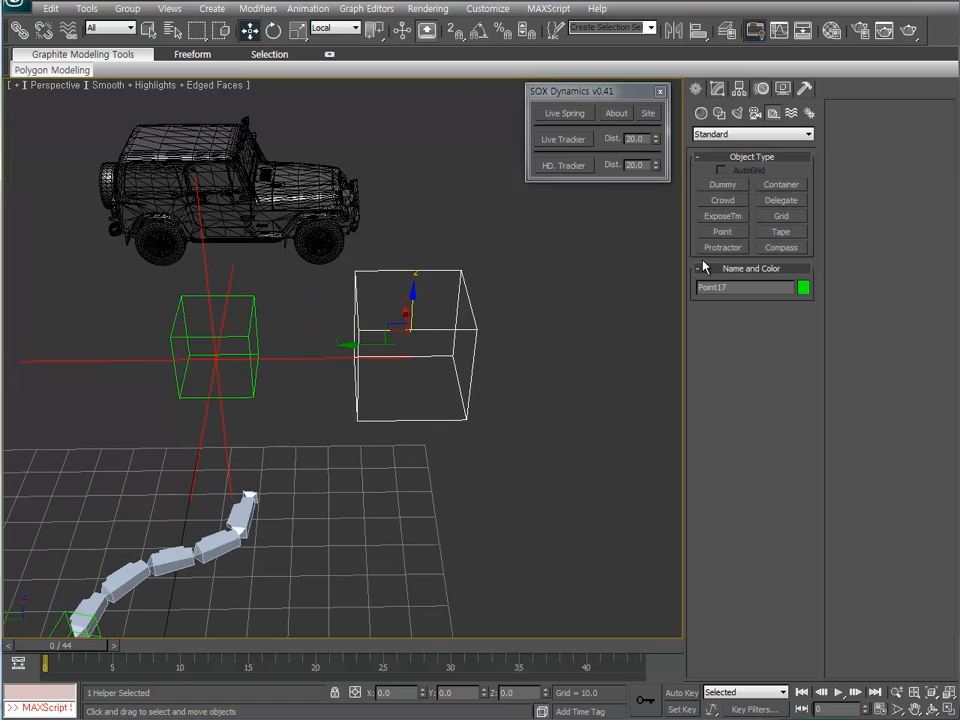
pyautogui.click(721, 231)
pyautogui.click(455, 488)
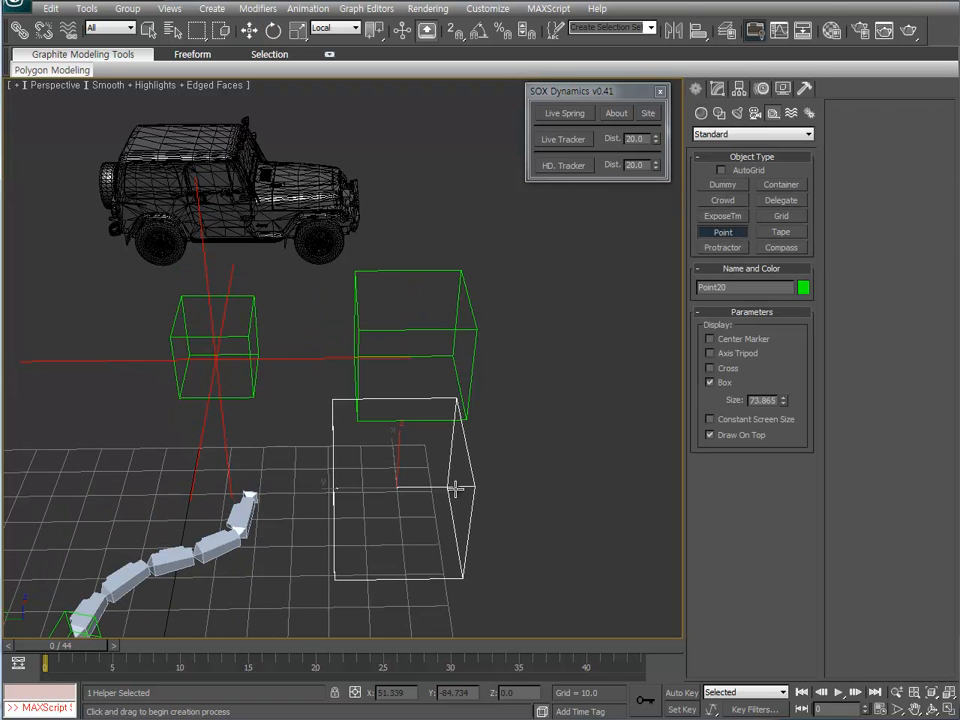
pyautogui.click(724, 383)
pyautogui.click(724, 383)
pyautogui.moveTo(784, 401); pyautogui.dragTo(785, 432)
pyautogui.keyDown('alt'); pyautogui.moveTo(642, 430); pyautogui.dragTo(480, 400, button='middle'); pyautogui.keyUp('alt')
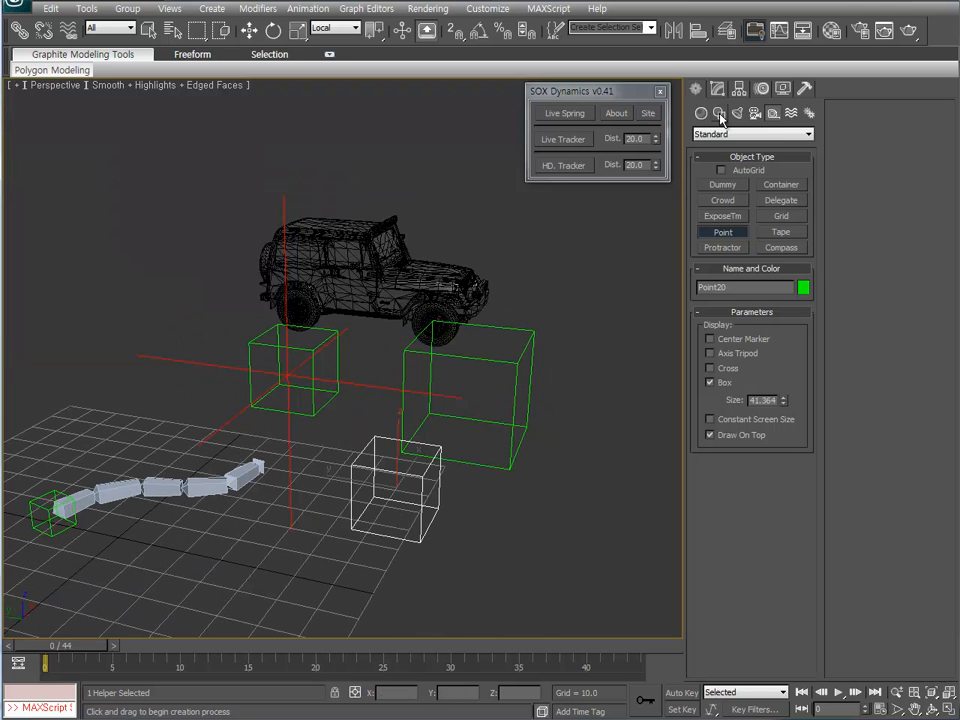
# Change the new small Point helper's object colour to yellow-orange.
pyautogui.click(717, 88)
pyautogui.click(807, 109)
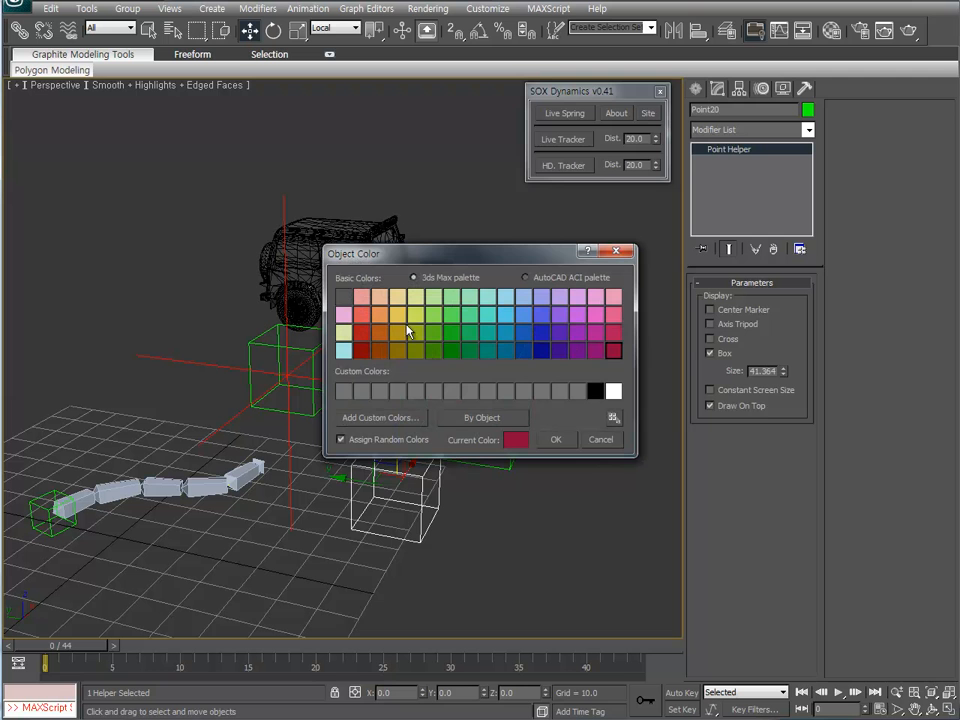
pyautogui.click(556, 439)
pyautogui.click(447, 545)
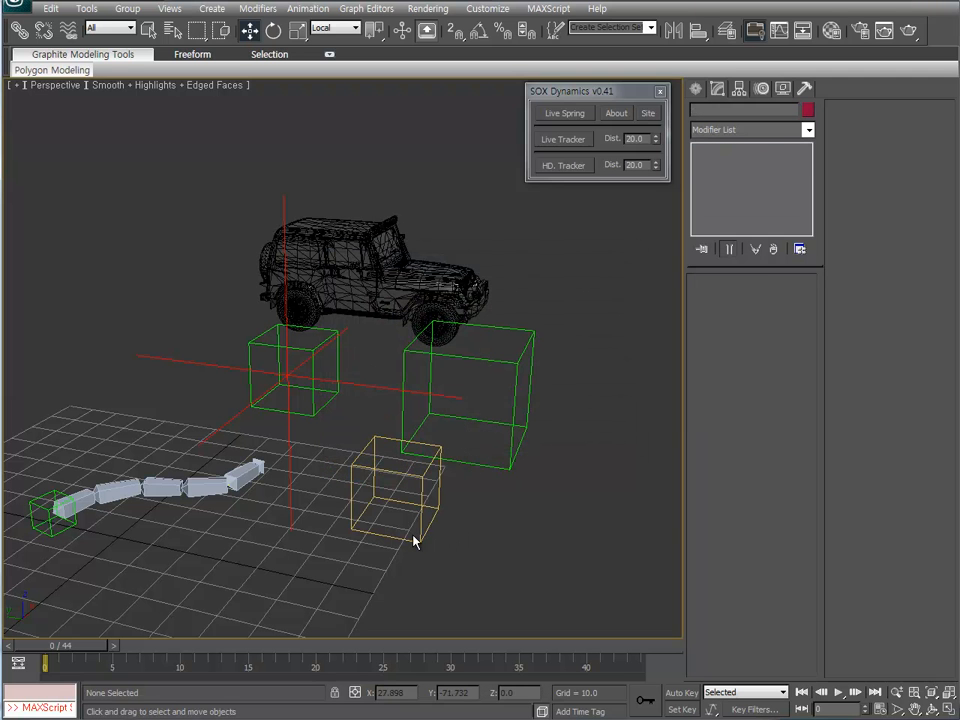
# Align the small yellow helper to the front box helper in X, Y and Z position, pivot point to pivot point.
pyautogui.click(416, 538)
pyautogui.hotkey('alt', 'a')
pyautogui.click(512, 462)
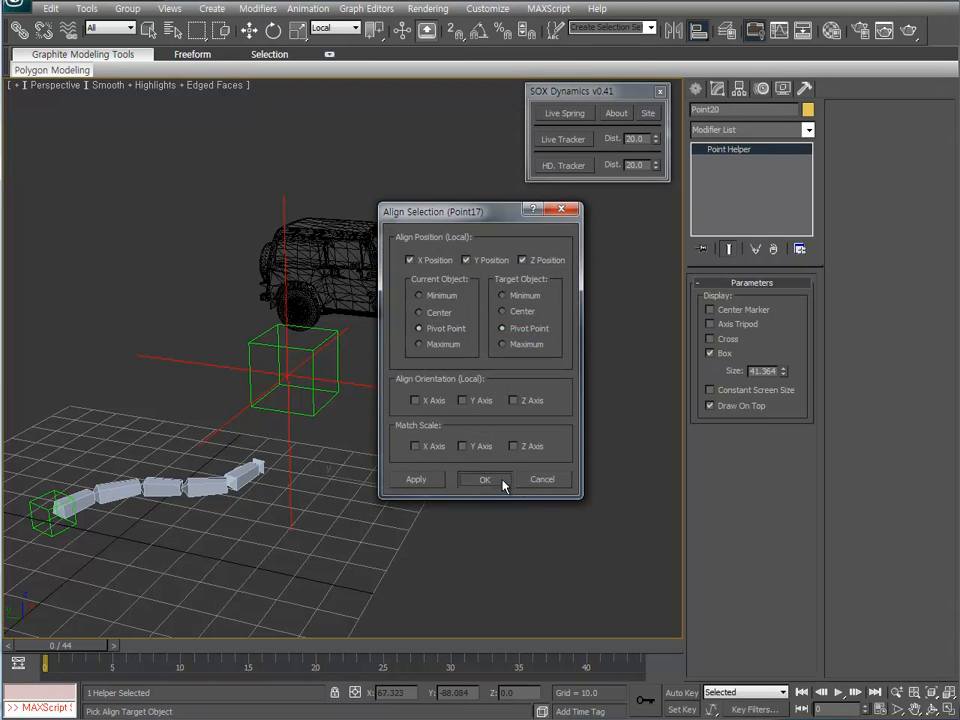
pyautogui.click(503, 485)
pyautogui.click(476, 508)
# Link the small yellow helper to the large front box helper.
pyautogui.click(500, 391)
pyautogui.press('l')
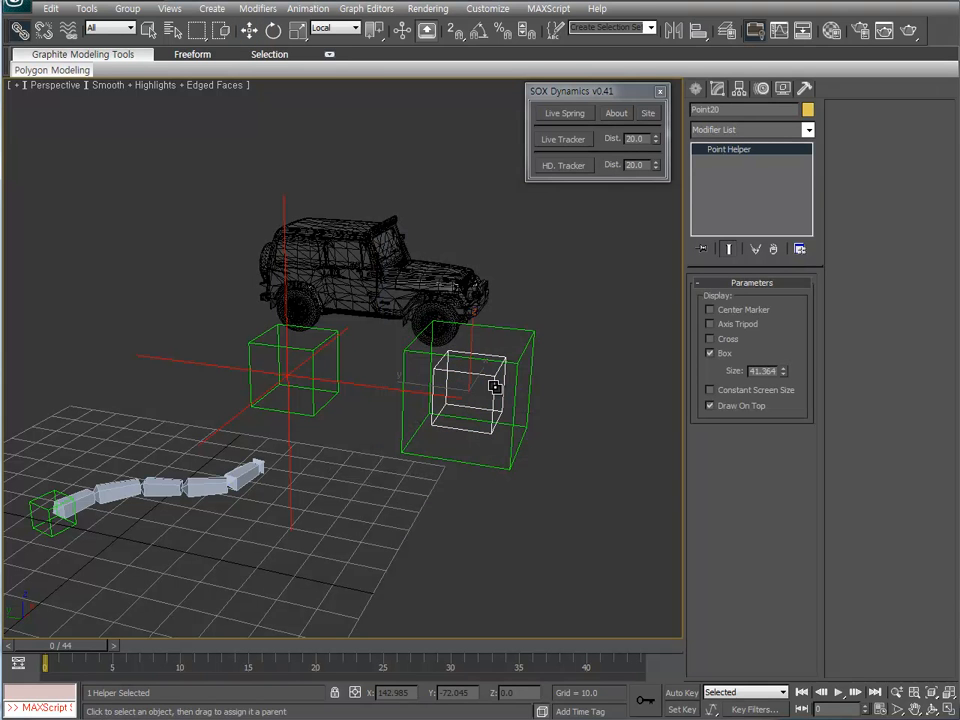
pyautogui.moveTo(532, 366); pyautogui.dragTo(532, 365)
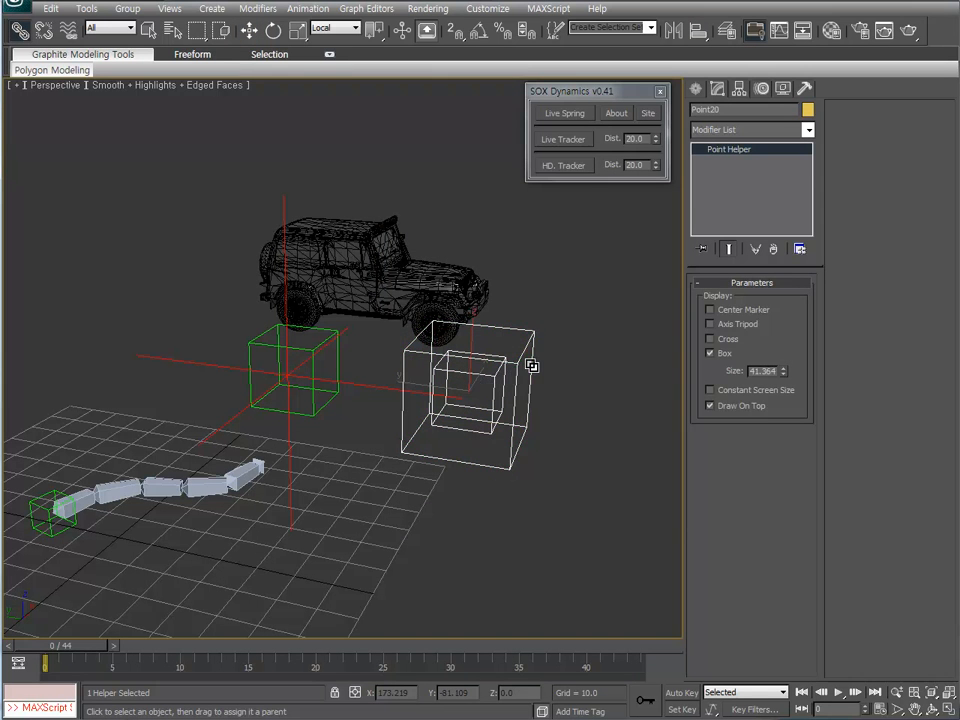
pyautogui.click(568, 430)
# Assign a LookAt Constraint to the small yellow helper's rotation and add the red rear cross helper as its target.
pyautogui.click(493, 381)
pyautogui.keyDown('alt'); pyautogui.moveTo(493, 381); pyautogui.dragTo(510, 450, button='middle'); pyautogui.keyUp('alt')
pyautogui.click(766, 89)
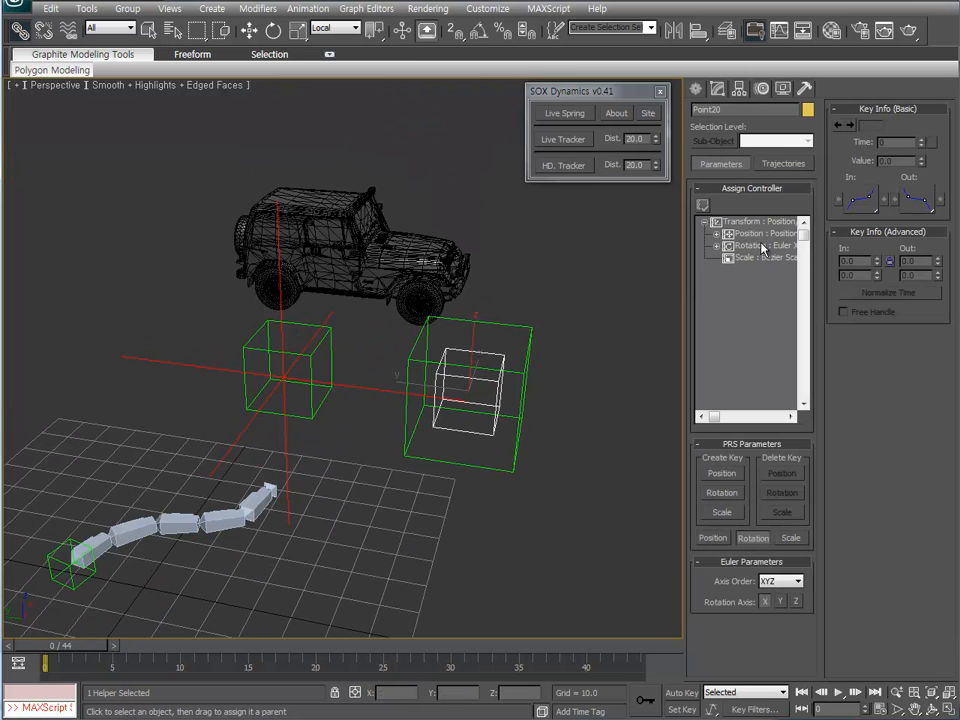
pyautogui.click(706, 206)
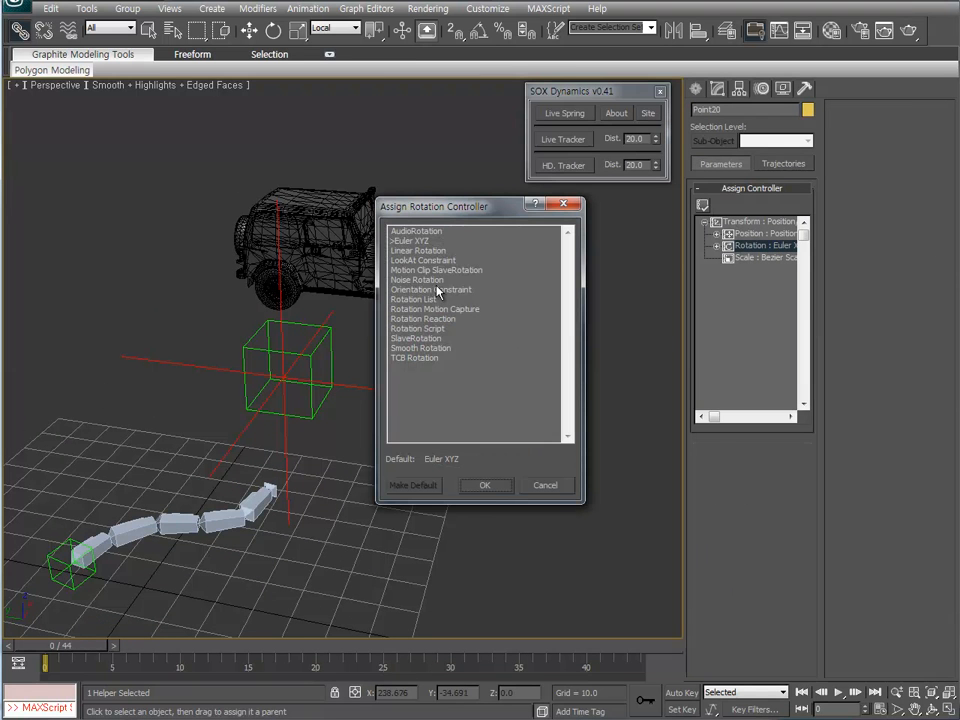
pyautogui.click(423, 260)
pyautogui.click(500, 486)
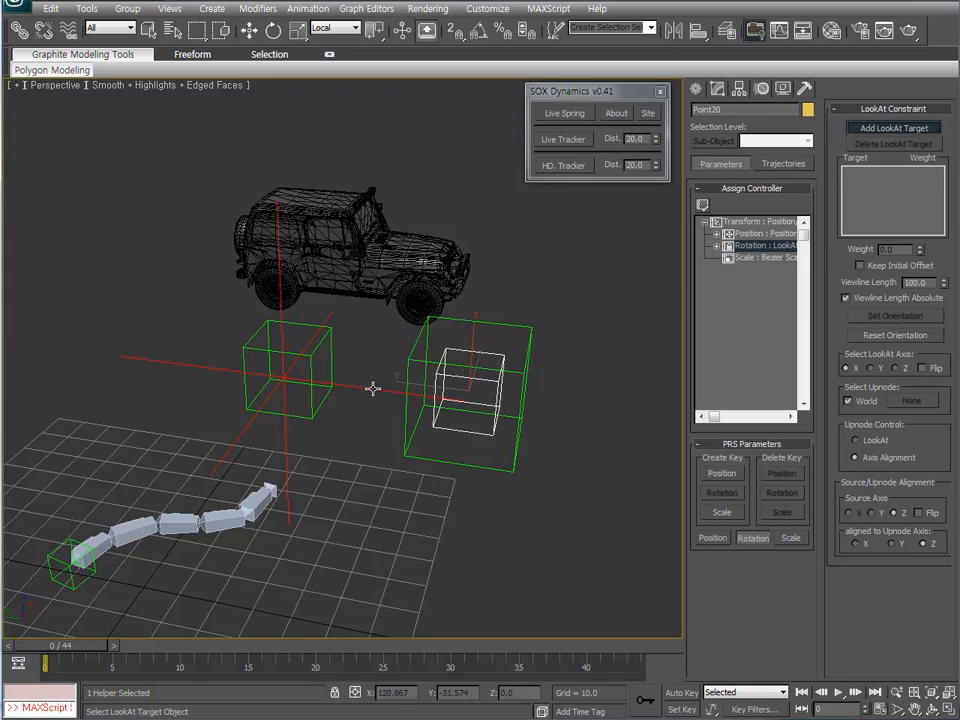
pyautogui.click(372, 388)
pyautogui.keyDown('alt'); pyautogui.moveTo(384, 424); pyautogui.dragTo(501, 392, button='middle'); pyautogui.keyUp('alt')
pyautogui.rightClick(428, 456)
# Clone the Jeep group as a single copy named Zeep02, offset beside the original.
pyautogui.keyDown('alt'); pyautogui.moveTo(424, 334); pyautogui.dragTo(456, 407, button='middle'); pyautogui.keyUp('alt')
pyautogui.click(295, 187)
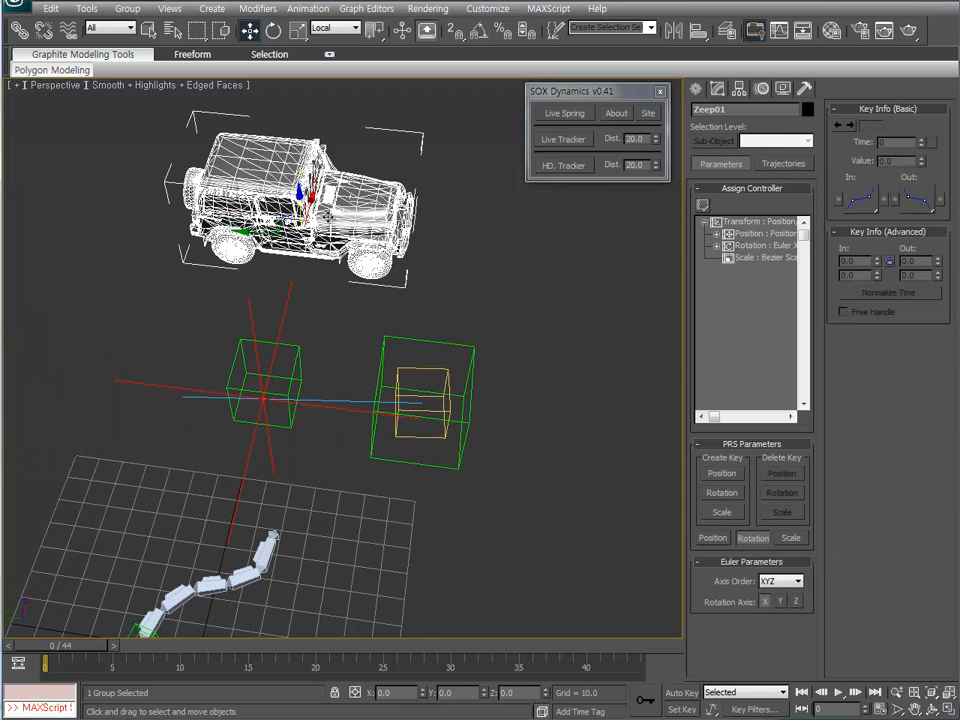
pyautogui.keyDown('shift'); pyautogui.moveTo(305, 200); pyautogui.dragTo(505, 220); pyautogui.keyUp('shift')
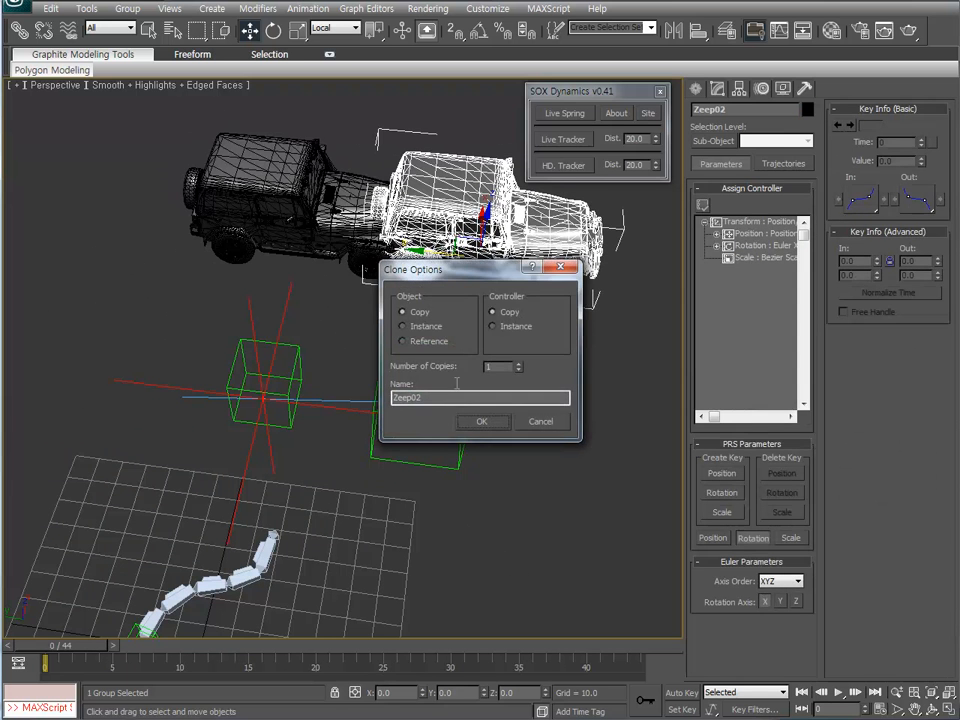
pyautogui.click(477, 421)
# Align the Jeep copy to the small yellow helper in X, Y and Z position, pivot to pivot, and in X and Y orientation.
pyautogui.moveTo(461, 521)
pyautogui.keyDown('alt'); pyautogui.mouseDown(button='middle')
pyautogui.moveTo(474, 422)
pyautogui.moveTo(377, 439)
pyautogui.moveTo(366, 424)
pyautogui.mouseUp(button='middle'); pyautogui.keyUp('alt')
pyautogui.hotkey('alt', 'a')
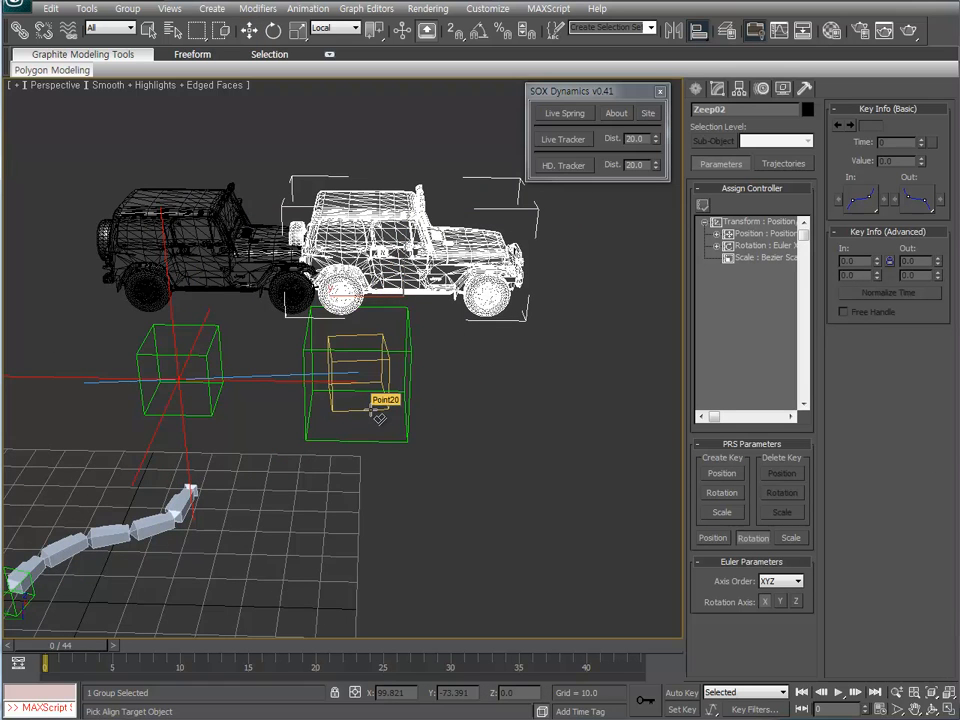
pyautogui.keyDown('alt'); pyautogui.moveTo(368, 413); pyautogui.dragTo(373, 455, button='middle'); pyautogui.keyUp('alt')
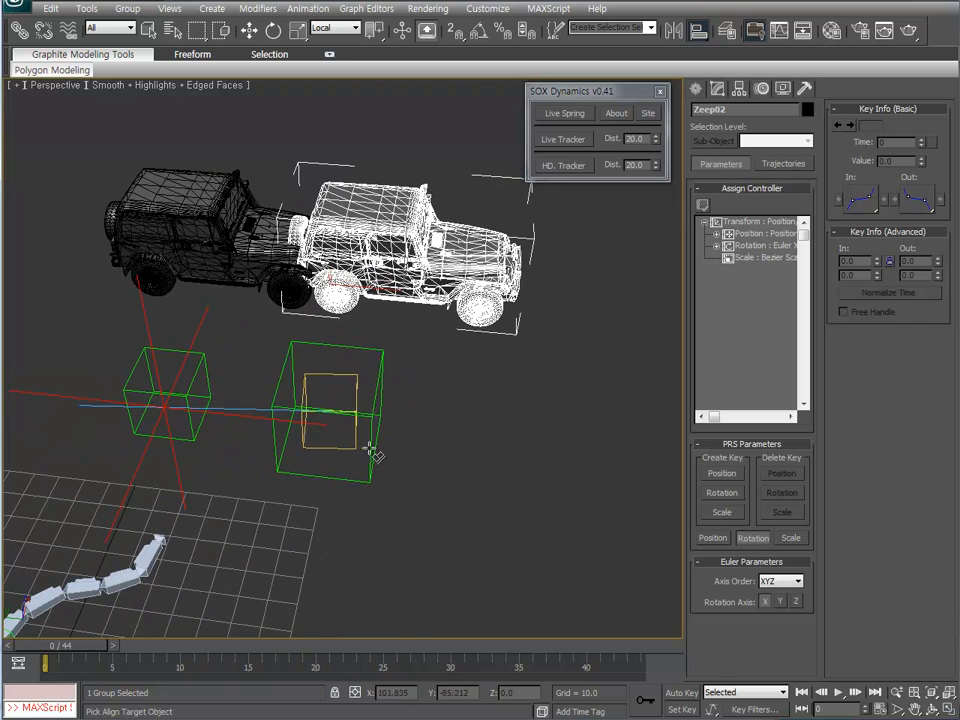
pyautogui.press('w')
pyautogui.hotkey('alt', 'a')
pyautogui.click(353, 375)
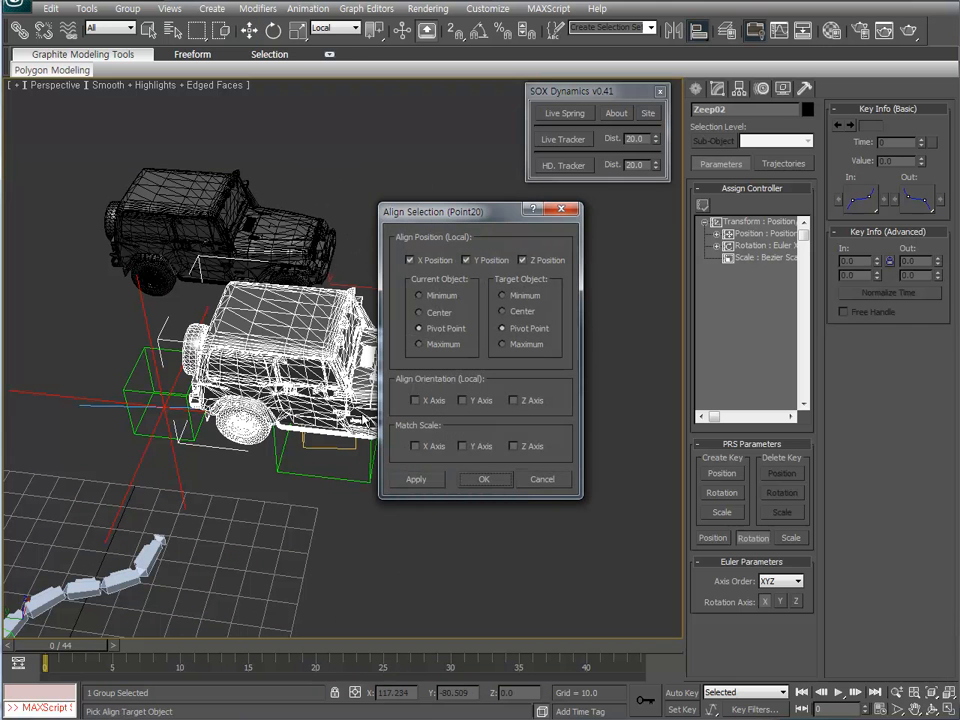
pyautogui.click(438, 401)
pyautogui.click(476, 400)
pyautogui.click(479, 485)
# Rotate the Jeep copy -90 degrees around its local Z axis to face forward.
pyautogui.moveTo(437, 451)
pyautogui.keyDown('alt'); pyautogui.mouseDown(button='middle')
pyautogui.moveTo(411, 420)
pyautogui.moveTo(450, 485)
pyautogui.moveTo(427, 468)
pyautogui.mouseUp(button='middle'); pyautogui.keyUp('alt')
pyautogui.press('e')
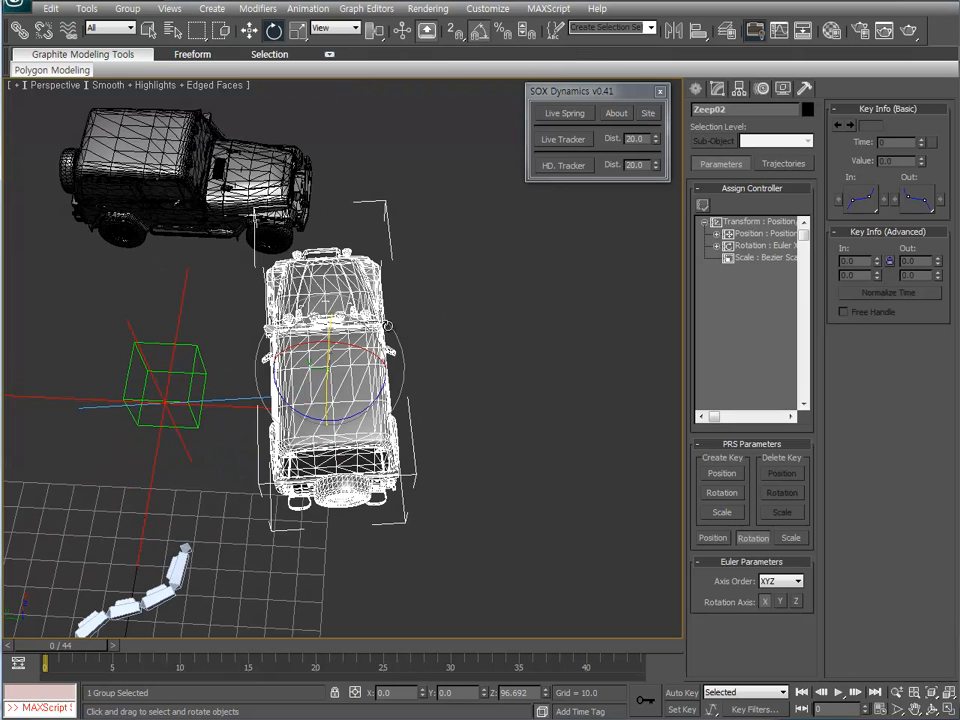
pyautogui.hotkey('alt', 'l')
pyautogui.keyDown('alt'); pyautogui.moveTo(404, 426); pyautogui.dragTo(350, 382, button='middle'); pyautogui.keyUp('alt')
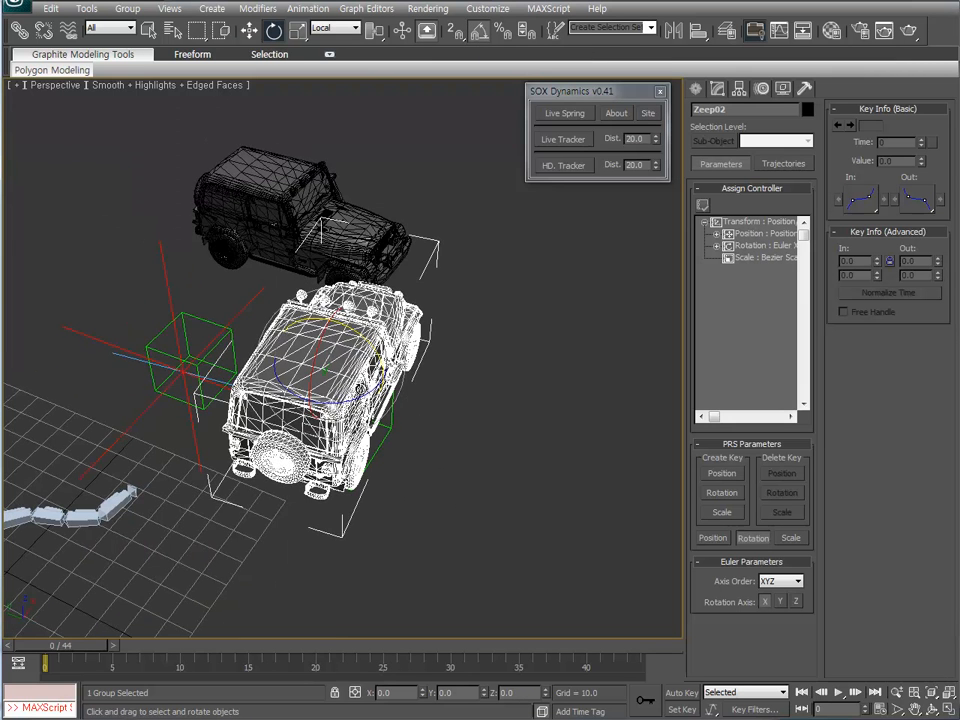
pyautogui.moveTo(352, 400); pyautogui.dragTo(258, 410)
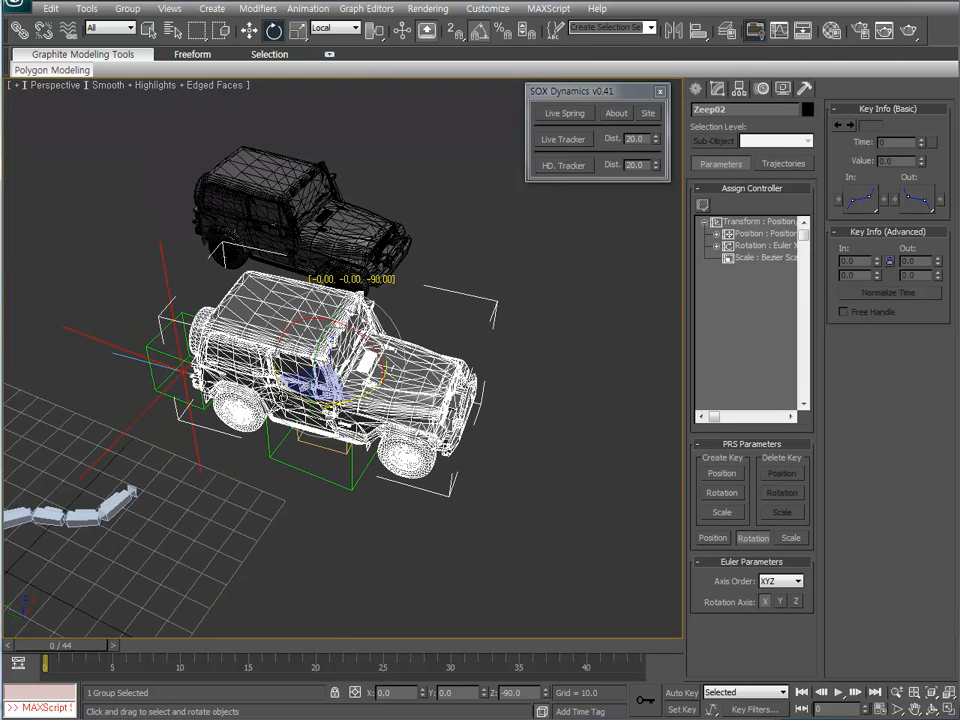
pyautogui.keyDown('alt'); pyautogui.moveTo(276, 430); pyautogui.dragTo(330, 430, button='middle'); pyautogui.keyUp('alt')
# Move the Jeep copy backward so that its body spans the rear and front helpers.
pyautogui.press('w')
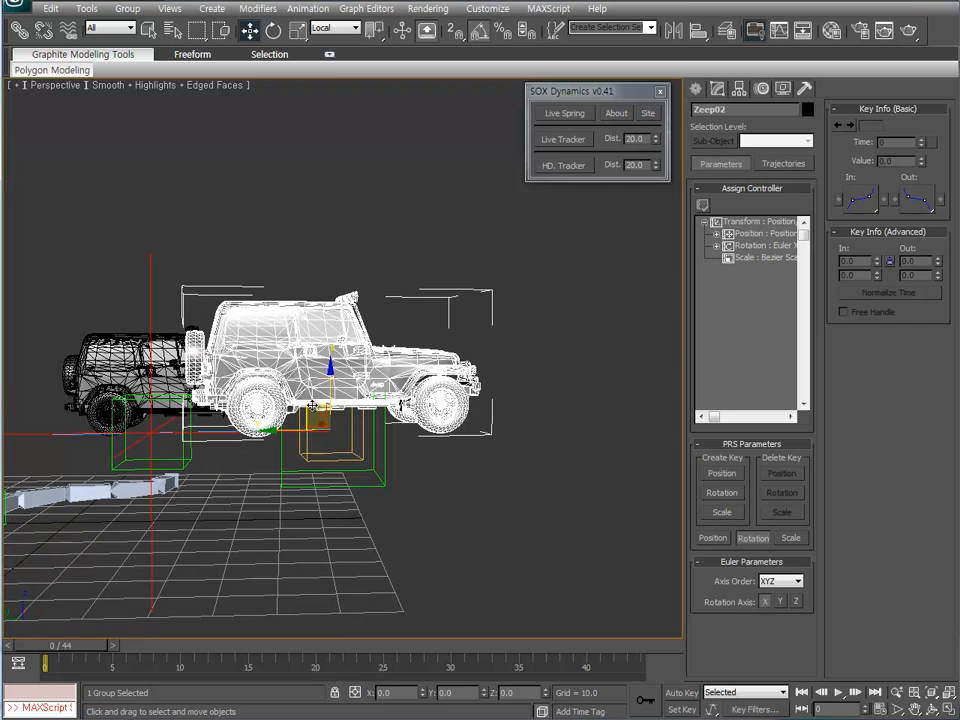
pyautogui.moveTo(311, 405); pyautogui.dragTo(198, 425)
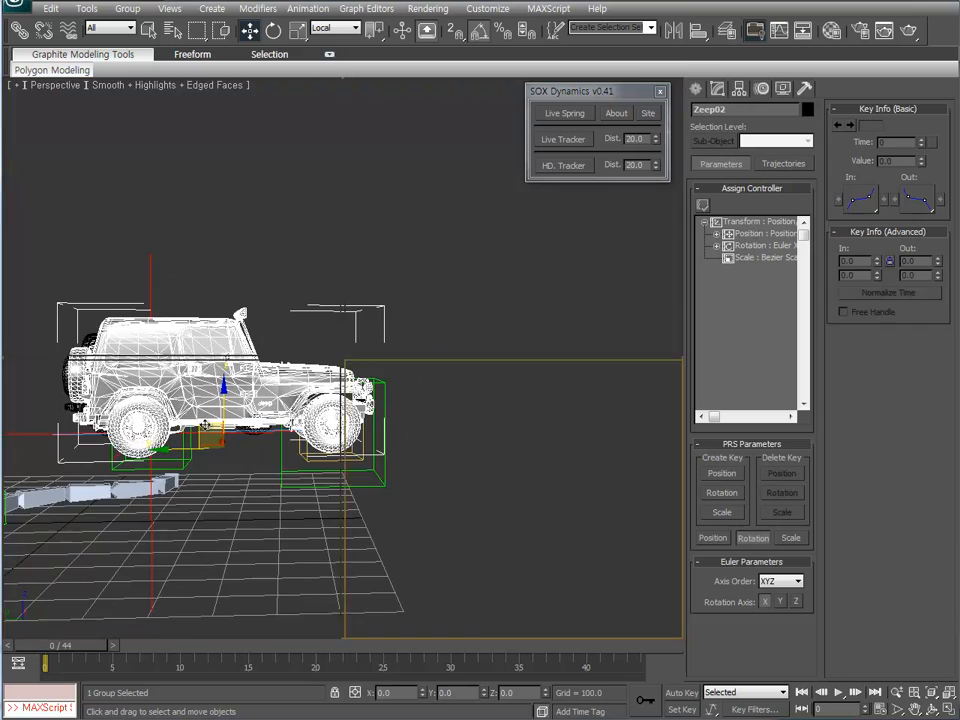
pyautogui.hotkey('alt', 'w')
pyautogui.hotkey('alt', 'w')
pyautogui.keyDown('alt'); pyautogui.moveTo(371, 484); pyautogui.dragTo(330, 460, button='middle'); pyautogui.keyUp('alt')
pyautogui.scroll(3, 231, 433)
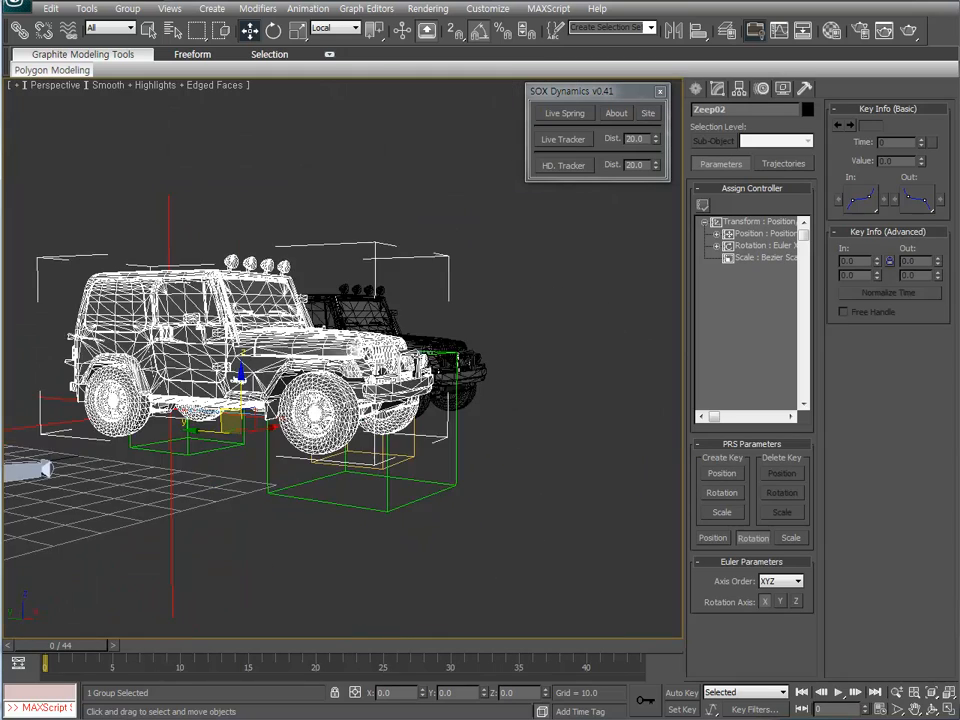
# In the Left view, lower the Jeep copy using View coordinates until its wheels rest on the ground line.
pyautogui.hotkey('alt', 'w')
pyautogui.rightClick(268, 528)
pyautogui.hotkey('alt', 'w')
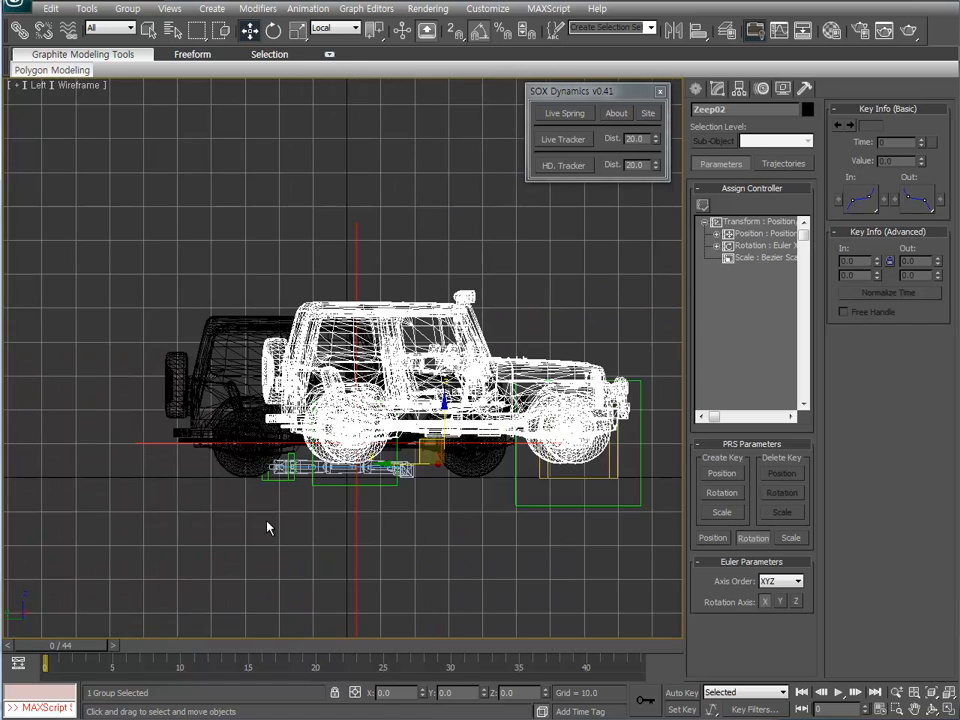
pyautogui.moveTo(570, 474); pyautogui.dragTo(463, 474, button='middle')
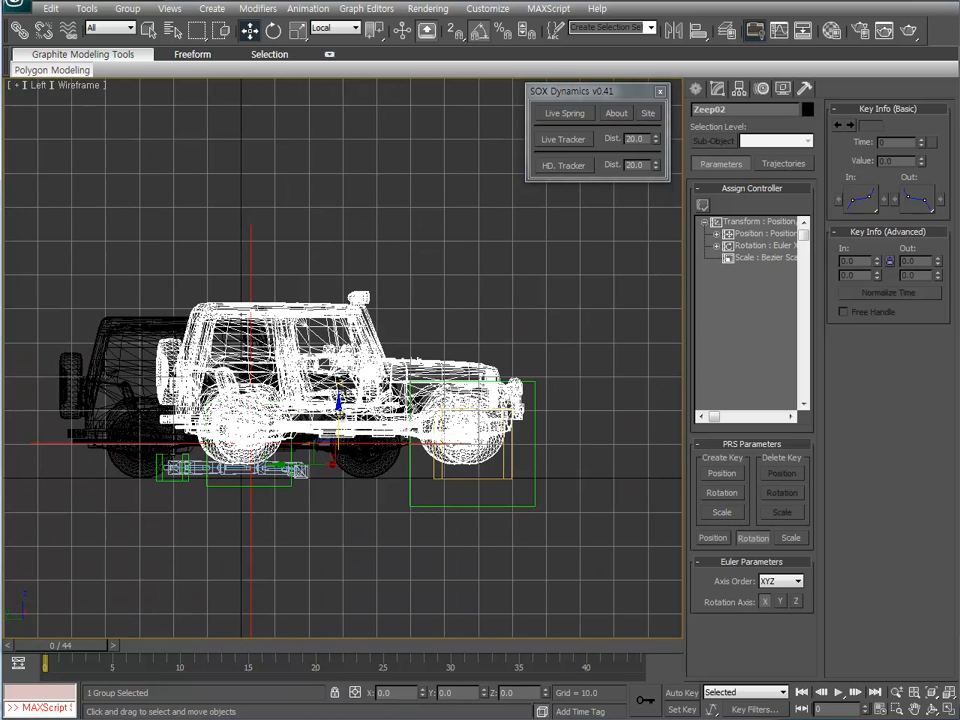
pyautogui.click(323, 42)
pyautogui.moveTo(339, 415); pyautogui.dragTo(339, 431)
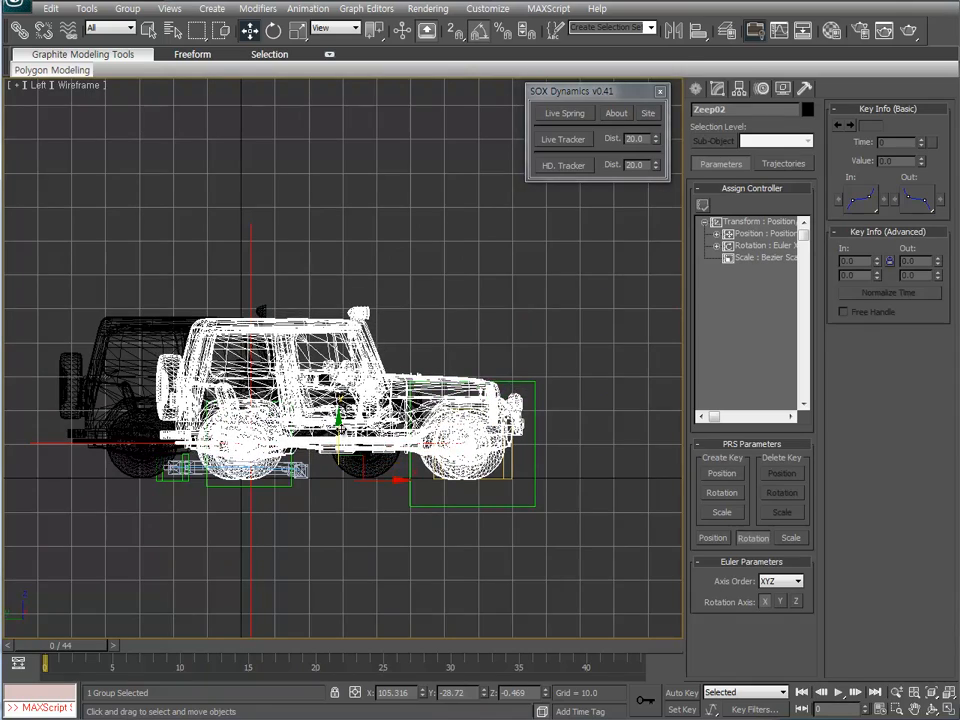
# In the Perspective view, nudge the Jeep copy forward along its local Y axis to centre the front wheels on the small yellow helper.
pyautogui.hotkey('alt', 'w')
pyautogui.rightClick(461, 450)
pyautogui.hotkey('alt', 'w')
pyautogui.keyDown('alt'); pyautogui.moveTo(375, 445); pyautogui.dragTo(433, 432, button='middle'); pyautogui.keyUp('alt')
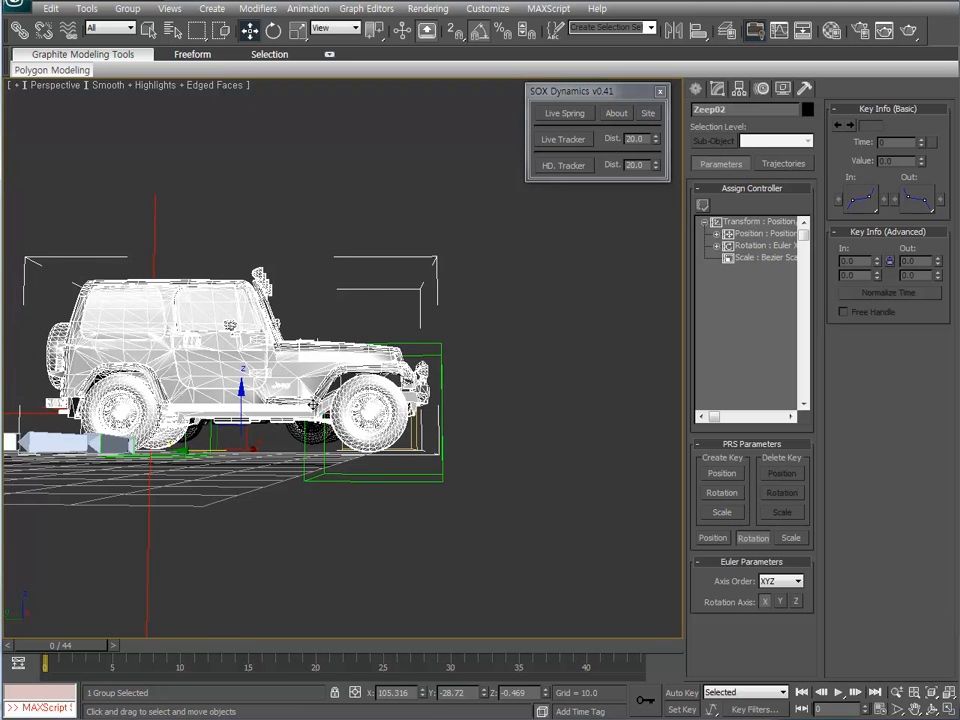
pyautogui.press('e')
pyautogui.keyDown('alt'); pyautogui.moveTo(242, 440); pyautogui.dragTo(256, 484, button='middle'); pyautogui.keyUp('alt')
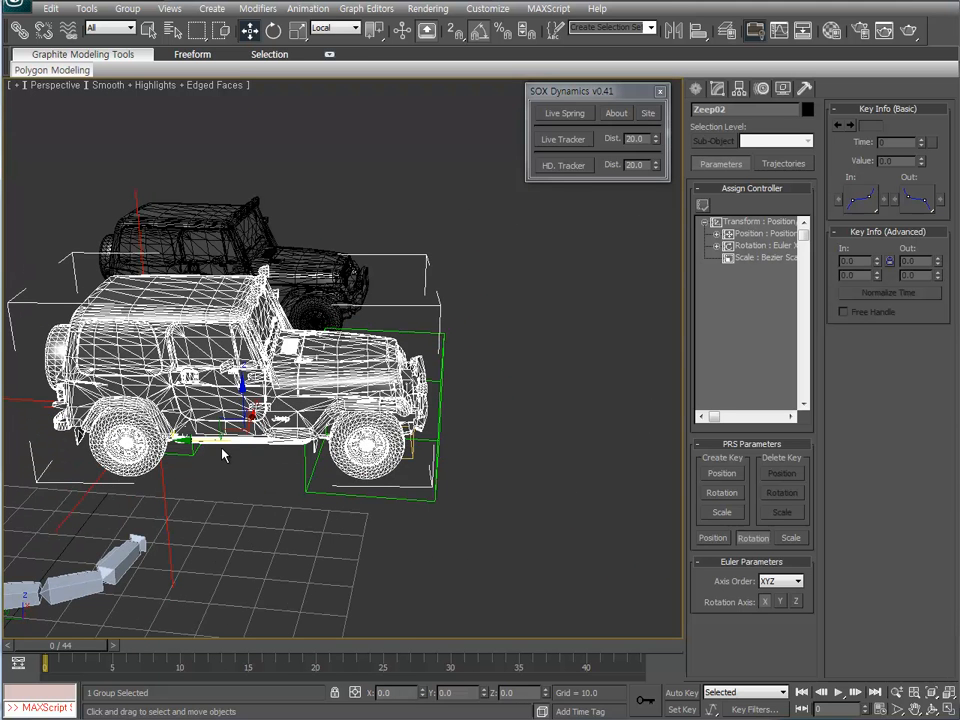
pyautogui.moveTo(207, 439); pyautogui.dragTo(219, 442)
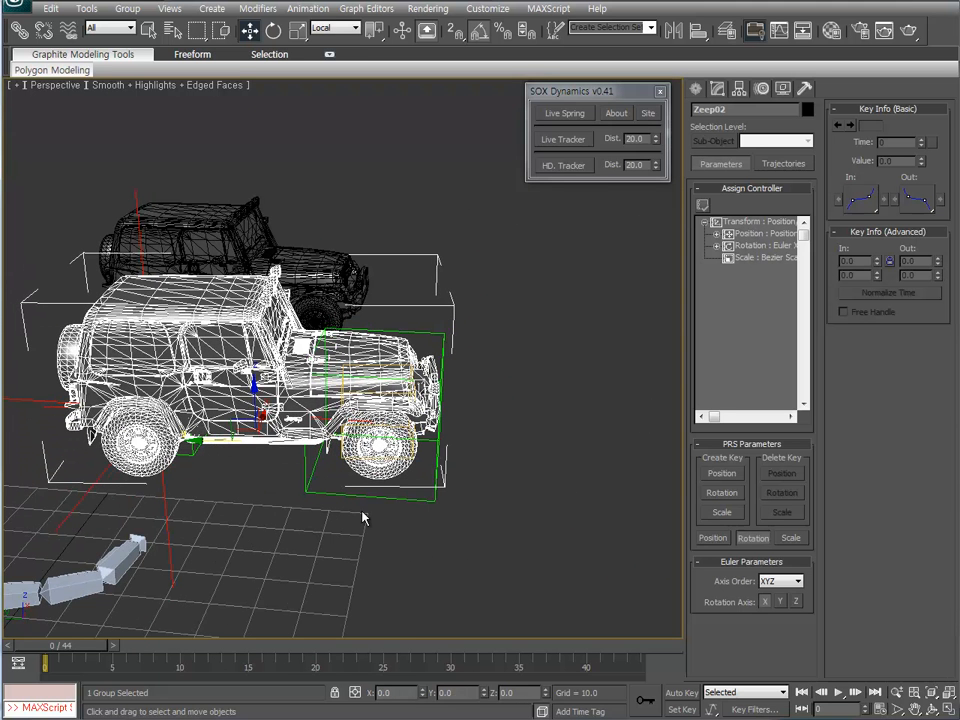
pyautogui.scroll(5, 360, 471)
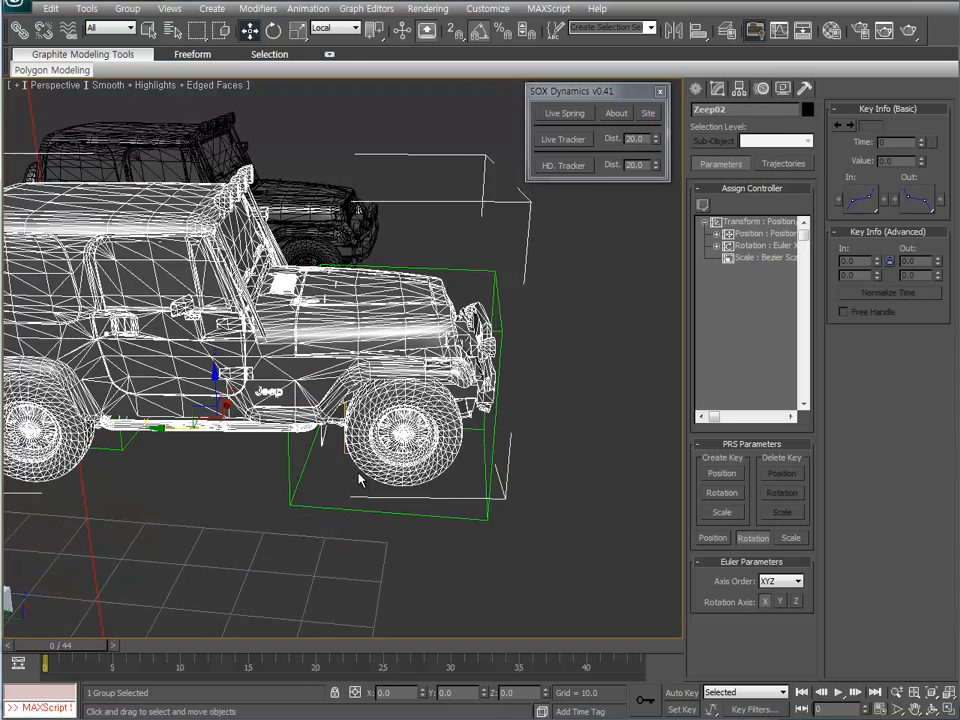
pyautogui.keyDown('alt'); pyautogui.moveTo(362, 477); pyautogui.dragTo(360, 440, button='middle'); pyautogui.keyUp('alt')
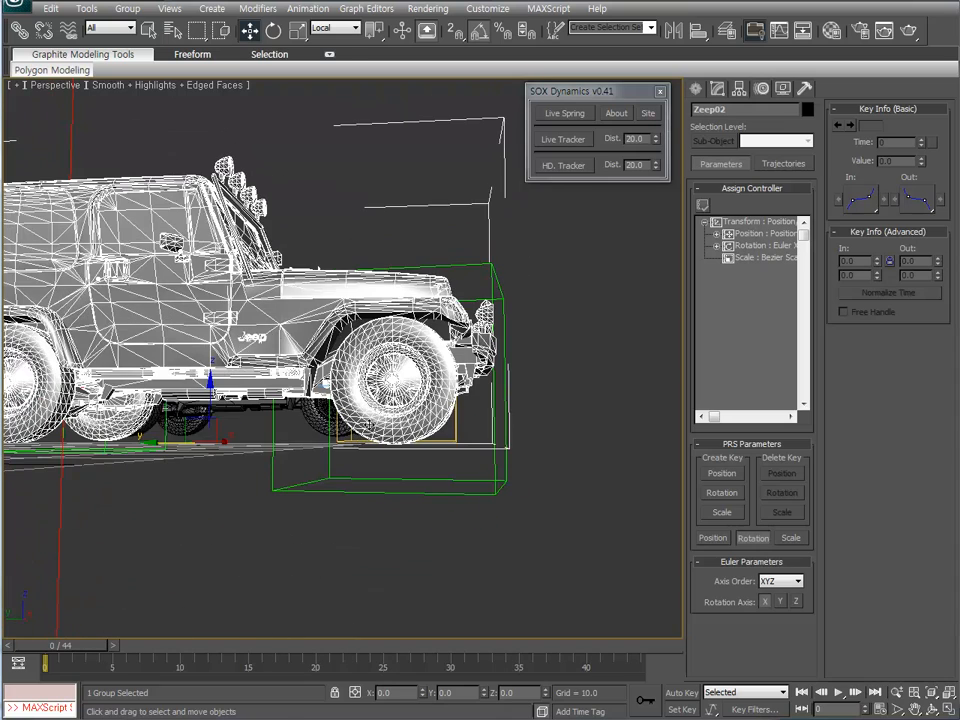
# Link the Jeep copy to the small yellow helper.
pyautogui.press('l')
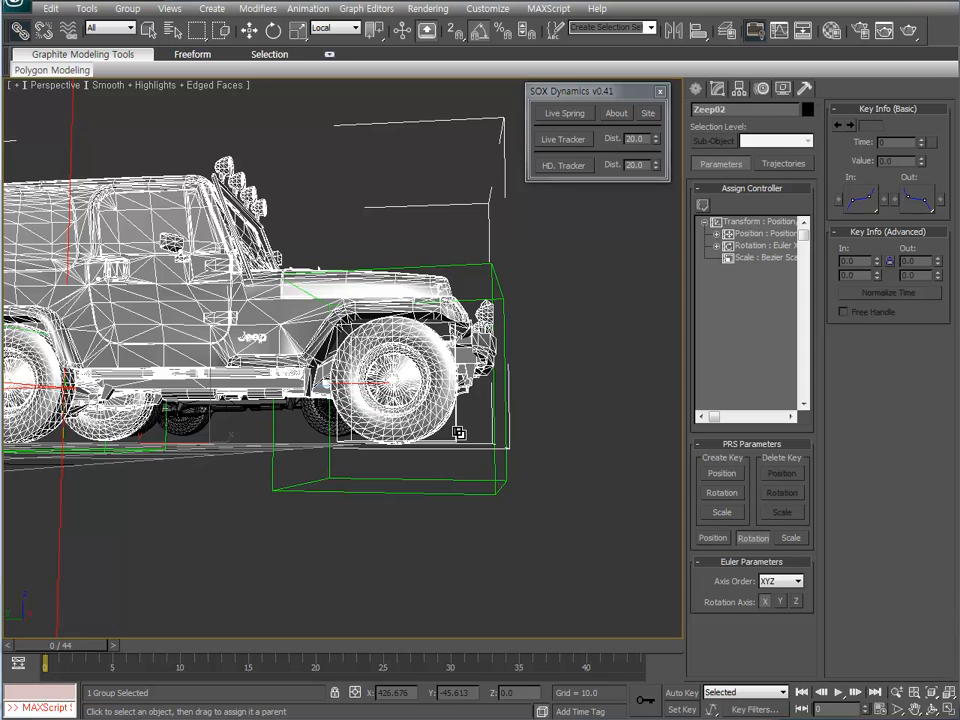
pyautogui.scroll(-5, 373, 471)
pyautogui.keyDown('alt'); pyautogui.moveTo(373, 471); pyautogui.dragTo(402, 538, button='middle'); pyautogui.keyUp('alt')
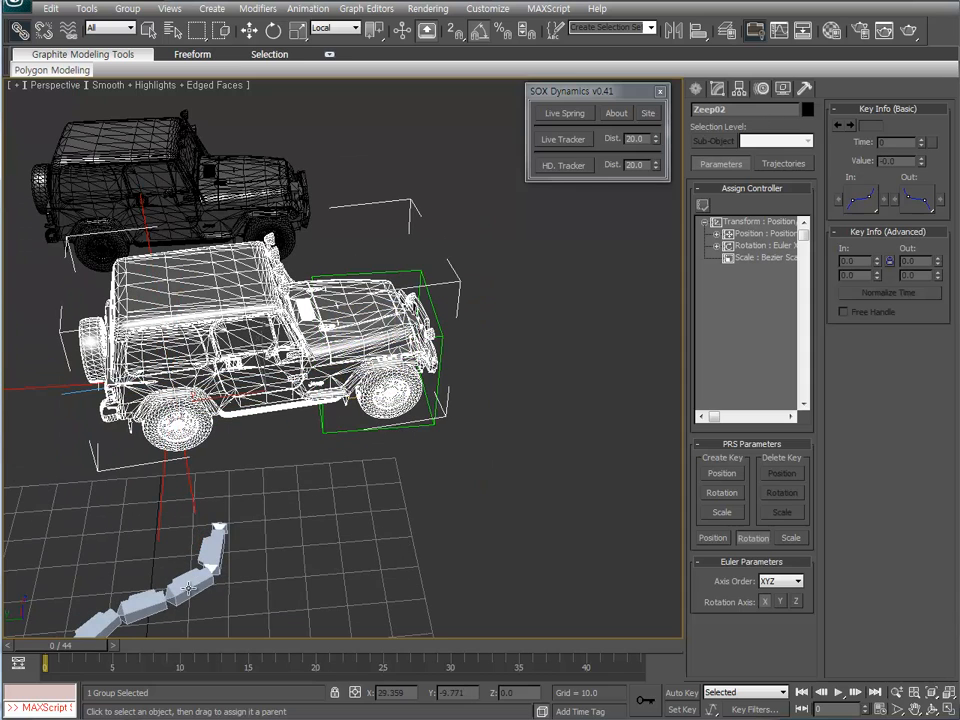
pyautogui.keyDown('alt'); pyautogui.moveTo(140, 610); pyautogui.dragTo(212, 542, button='middle'); pyautogui.keyUp('alt')
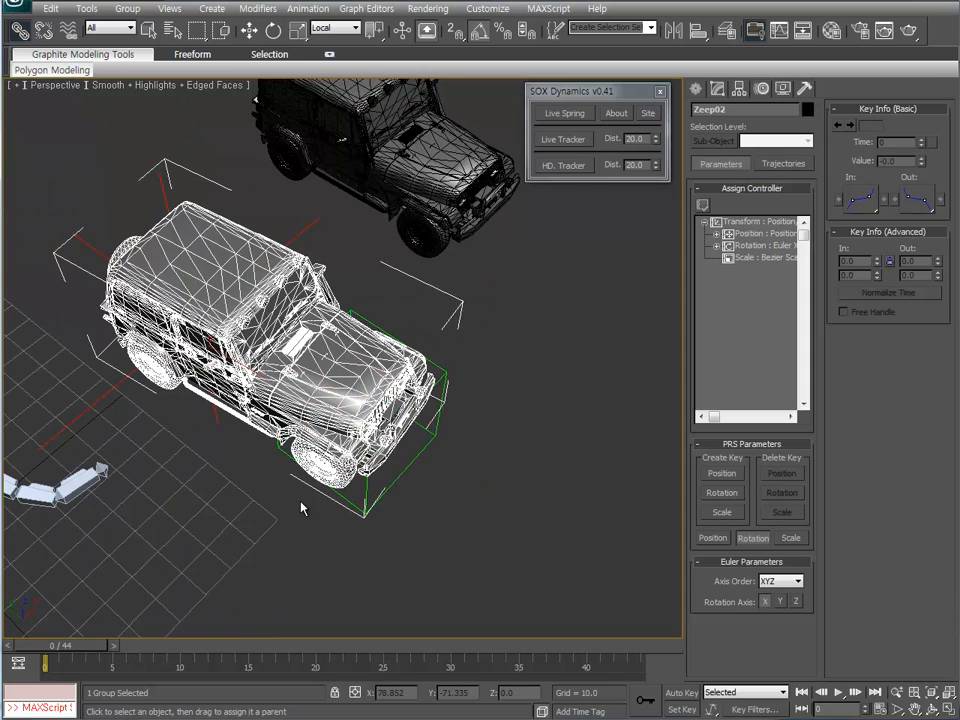
# Turn off edged faces so the Perspective view shows smooth shading only.
pyautogui.press('F3')
pyautogui.press('F3')
pyautogui.press('F4')
# Move the large green front box helper around the ground plane to test how the Jeep copy follows and turns.
pyautogui.click(390, 512)
pyautogui.keyDown('alt'); pyautogui.moveTo(396, 512); pyautogui.dragTo(367, 453, button='middle'); pyautogui.keyUp('alt')
pyautogui.press('w')
pyautogui.moveTo(380, 397); pyautogui.dragTo(578, 530)
pyautogui.moveTo(580, 530); pyautogui.dragTo(419, 277, button='middle')
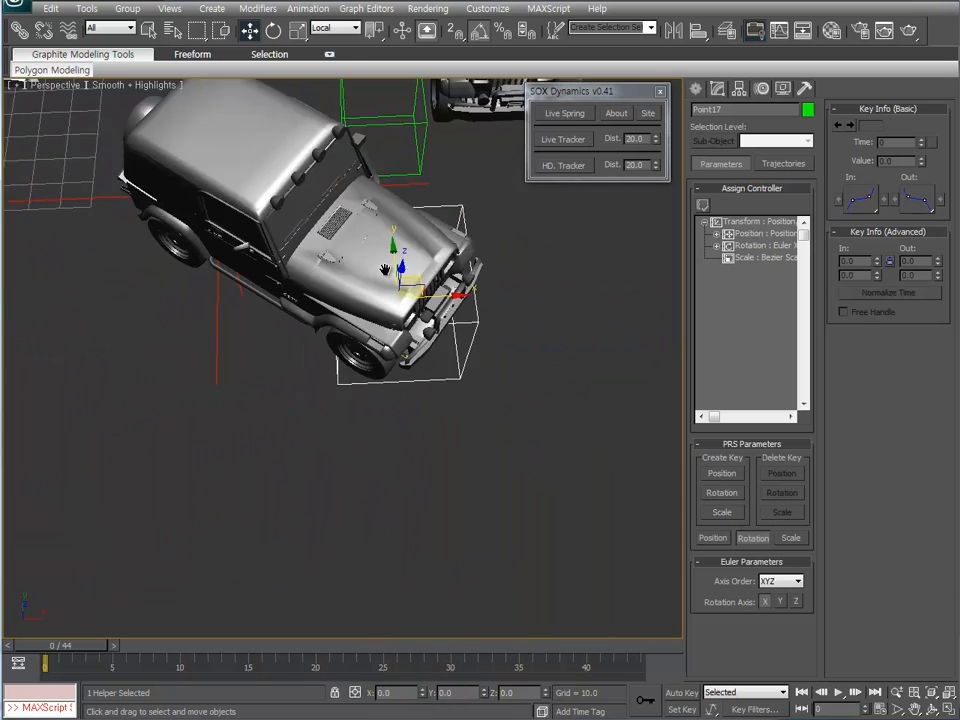
pyautogui.scroll(-4, 419, 277)
pyautogui.keyDown('alt'); pyautogui.moveTo(419, 420); pyautogui.dragTo(298, 467, button='middle'); pyautogui.keyUp('alt')
pyautogui.moveTo(400, 328); pyautogui.dragTo(476, 403)
pyautogui.moveTo(361, 496); pyautogui.dragTo(389, 366, button='middle')
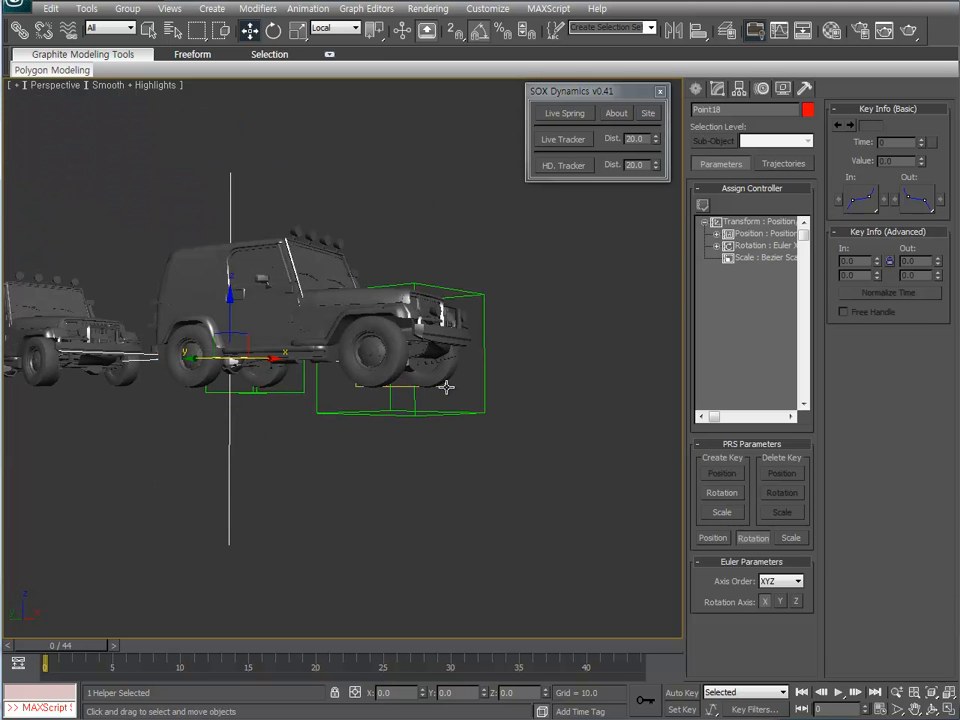
# Examine the rig's Jeep copy, the small yellow helper's LookAt target and the red rear helper's Realtime Tracker settings.
pyautogui.click(446, 386)
pyautogui.keyDown('alt'); pyautogui.moveTo(434, 423); pyautogui.dragTo(464, 434, button='middle'); pyautogui.keyUp('alt')
pyautogui.click(311, 364)
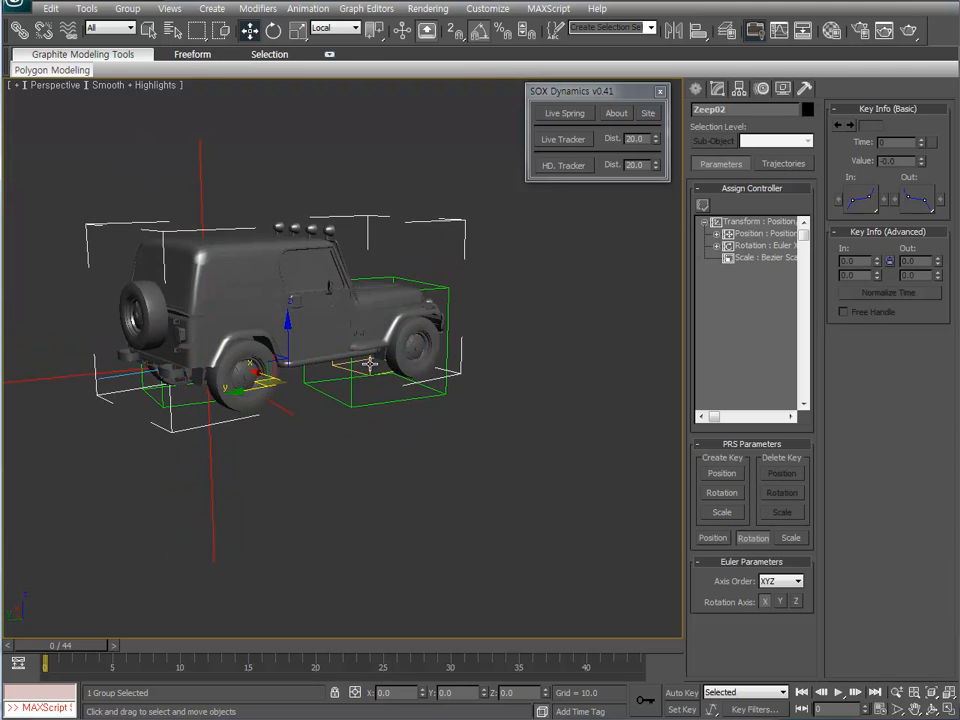
pyautogui.click(370, 362)
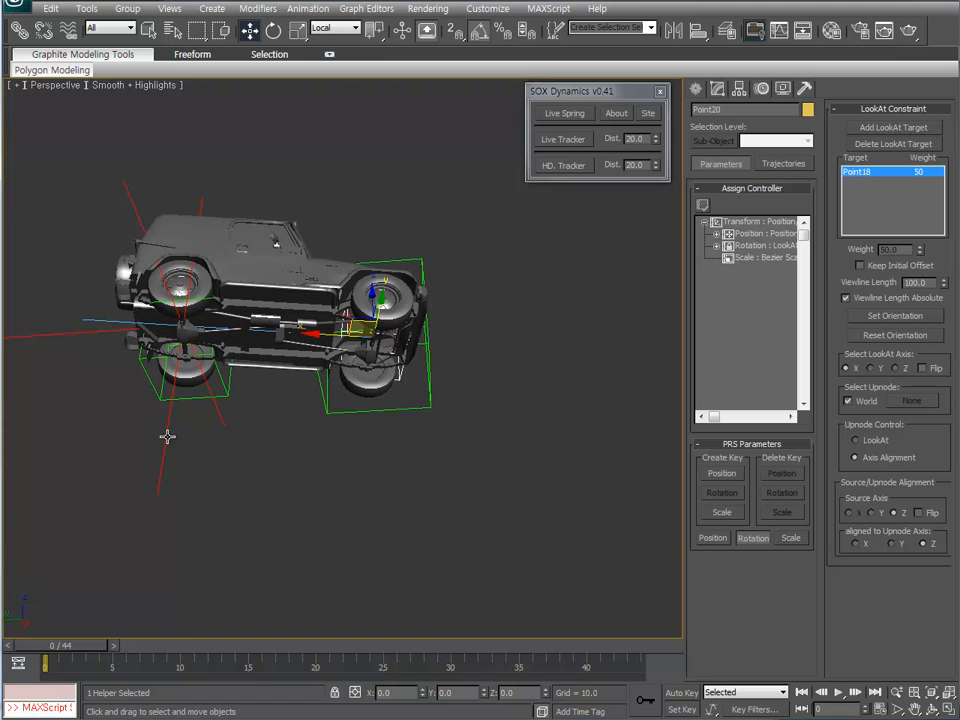
pyautogui.click(257, 332)
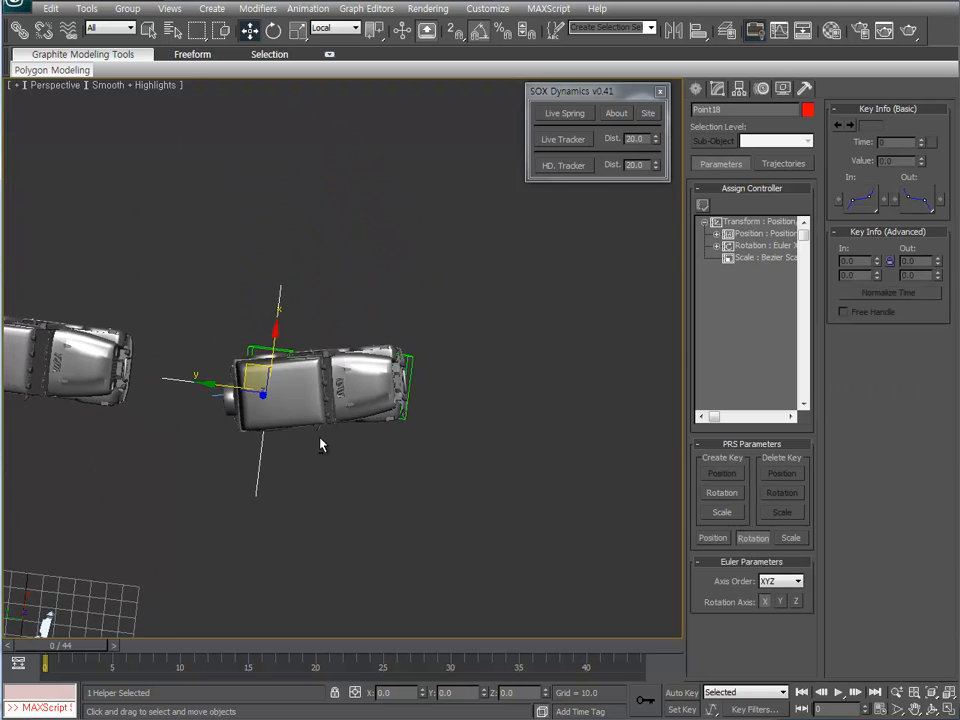
pyautogui.click(717, 89)
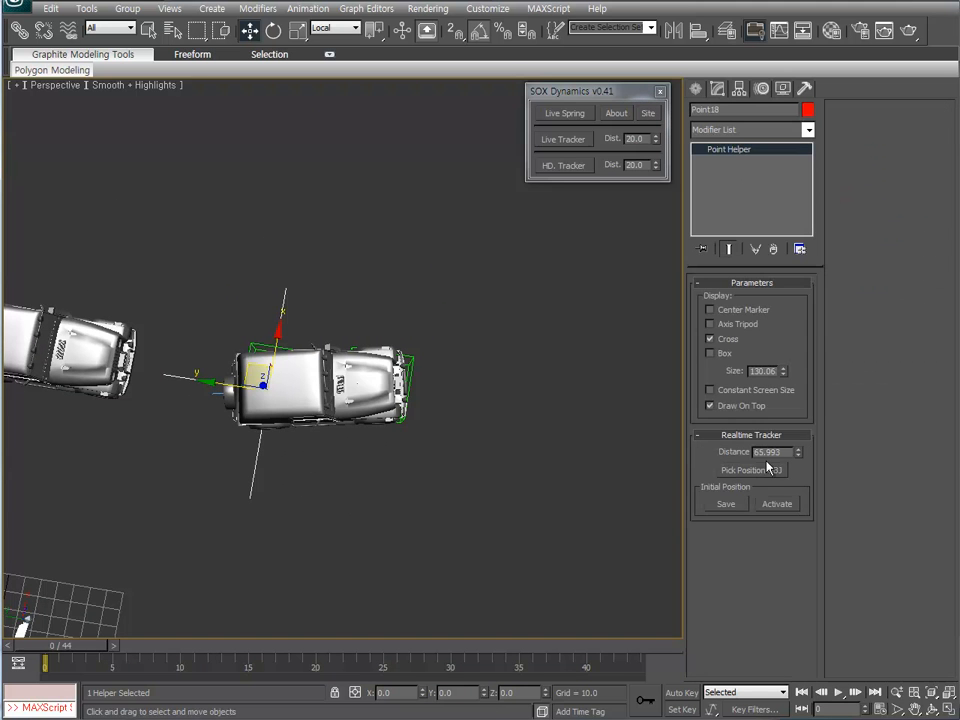
pyautogui.click(257, 344)
pyautogui.keyDown('alt'); pyautogui.moveTo(274, 461); pyautogui.dragTo(298, 322, button='middle'); pyautogui.keyUp('alt')
pyautogui.scroll(4, 323, 294)
pyautogui.keyDown('alt'); pyautogui.moveTo(197, 508); pyautogui.dragTo(293, 509, button='middle'); pyautogui.keyUp('alt')
# Turn on Auto Key and animate the large front box helper with a move at frame 15.
pyautogui.click(412, 410)
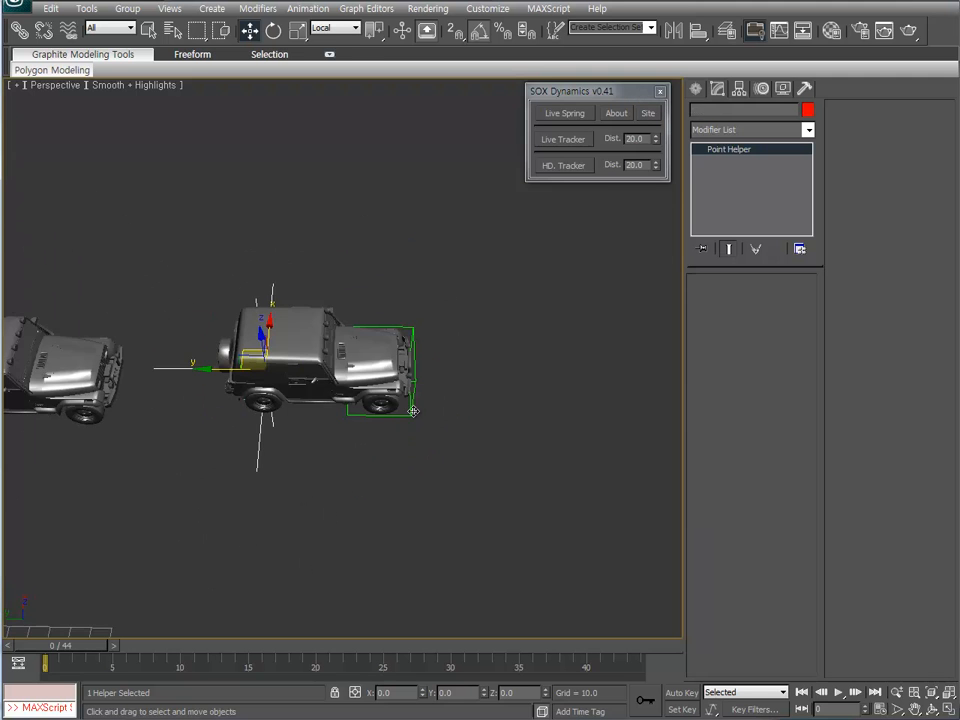
pyautogui.moveTo(539, 498); pyautogui.dragTo(391, 490, button='middle')
pyautogui.click(682, 692)
pyautogui.keyDown('alt'); pyautogui.moveTo(281, 414); pyautogui.dragTo(119, 609, button='middle'); pyautogui.keyUp('alt')
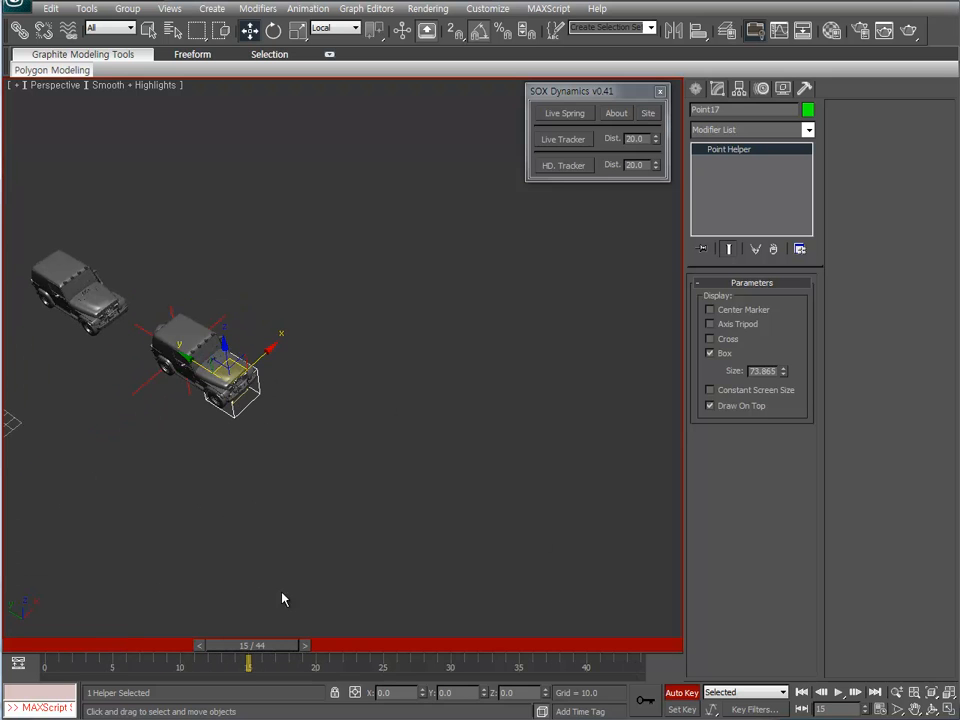
pyautogui.keyDown('alt'); pyautogui.moveTo(283, 599); pyautogui.dragTo(257, 494, button='middle'); pyautogui.keyUp('alt')
# Move the large front box helper to a further position at frame 26 so the Jeep's path turns.
pyautogui.keyDown('alt'); pyautogui.moveTo(279, 379); pyautogui.dragTo(275, 541, button='middle'); pyautogui.keyUp('alt')
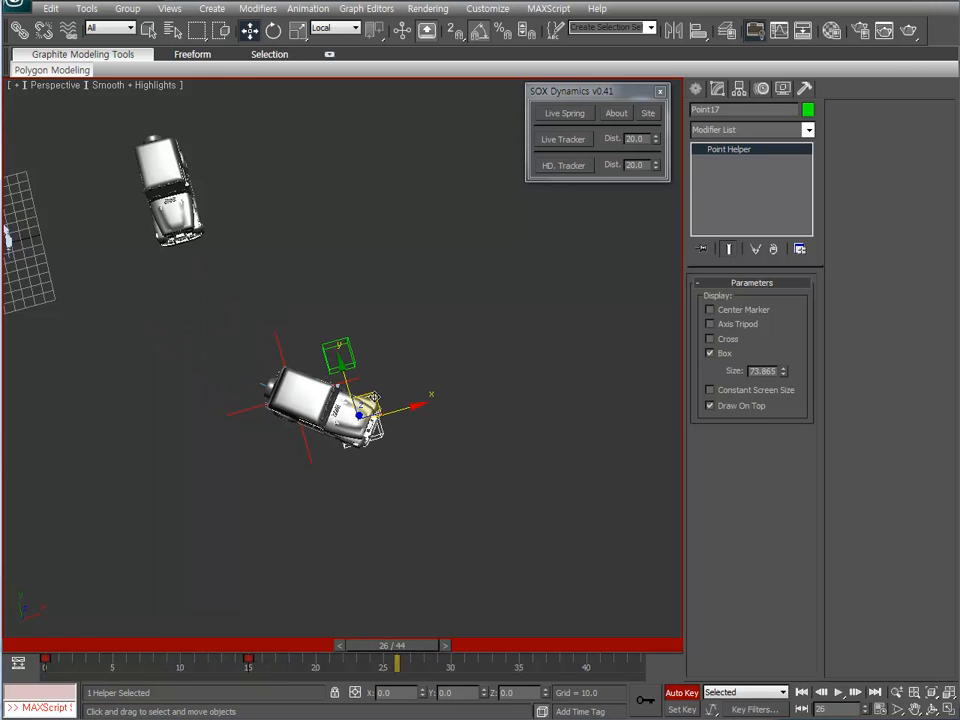
pyautogui.moveTo(374, 397); pyautogui.dragTo(375, 545)
pyautogui.moveTo(373, 497); pyautogui.dragTo(348, 377, button='middle')
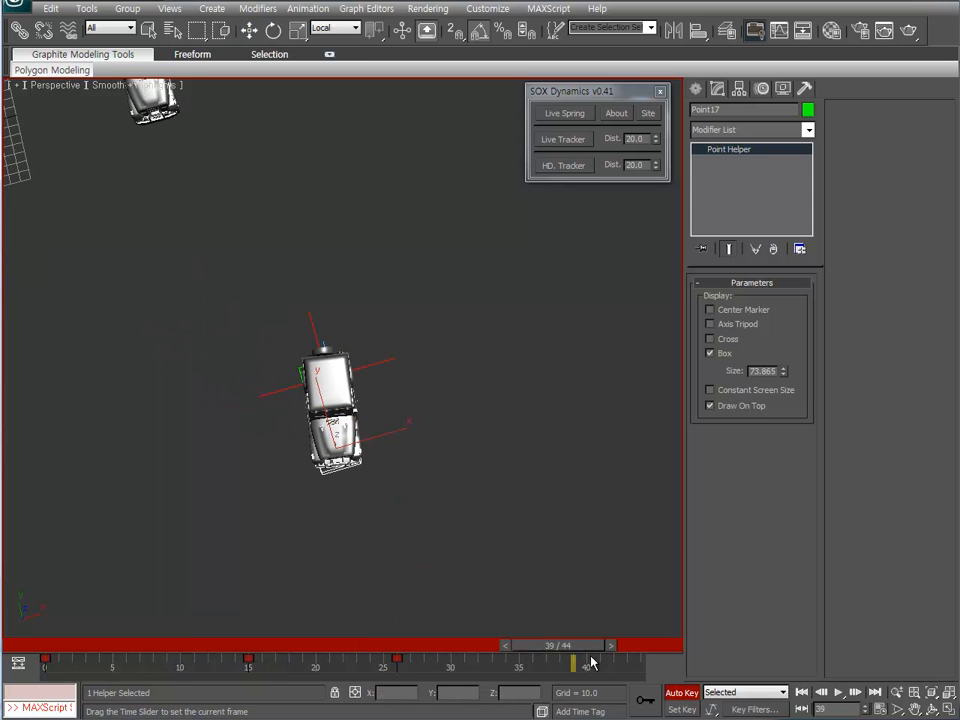
# Animate the large front box helper with a further move at frame 44, and return to frame 0.
pyautogui.moveTo(354, 427); pyautogui.dragTo(192, 446)
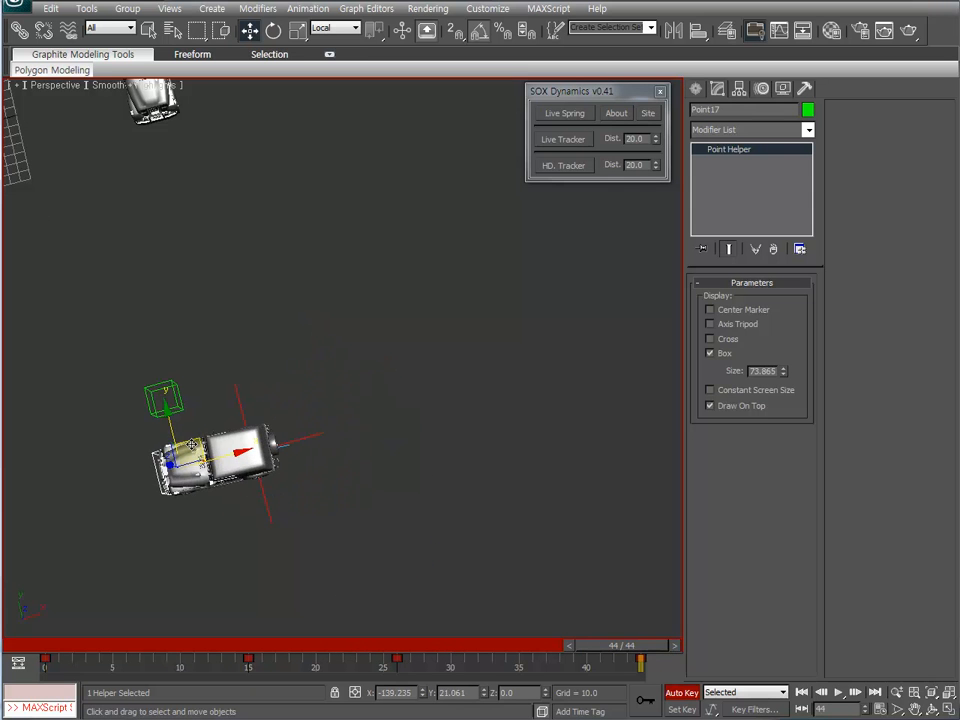
pyautogui.moveTo(617, 652); pyautogui.dragTo(20, 614)
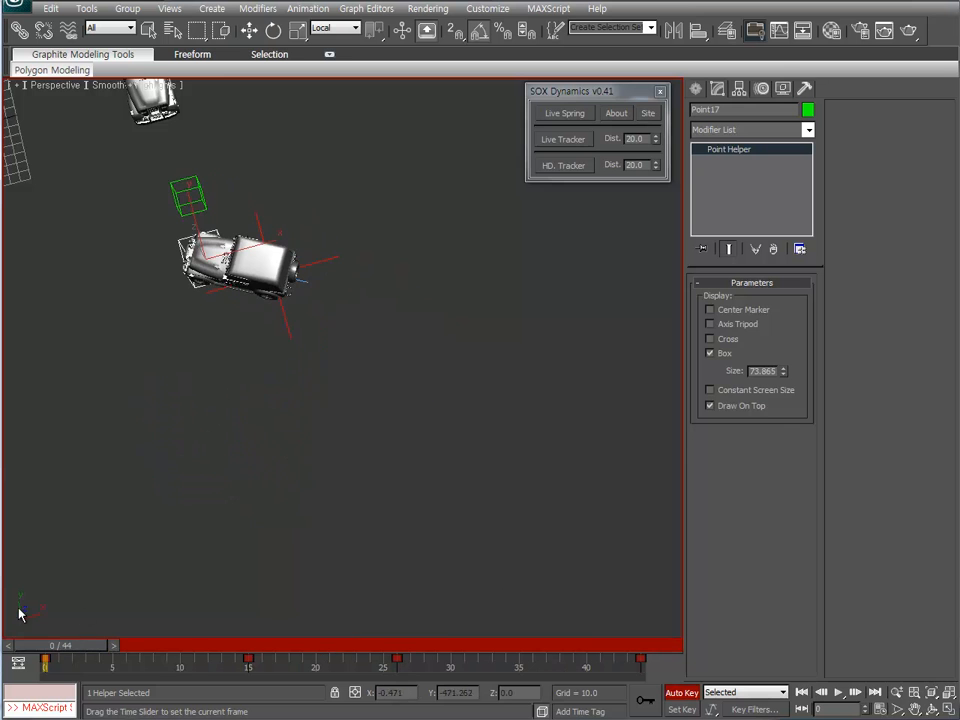
# Turn on the Trajectory display for the large front box helper, turn off Auto Key, and scrub from frame 0.
pyautogui.rightClick(285, 333)
pyautogui.click(372, 352)
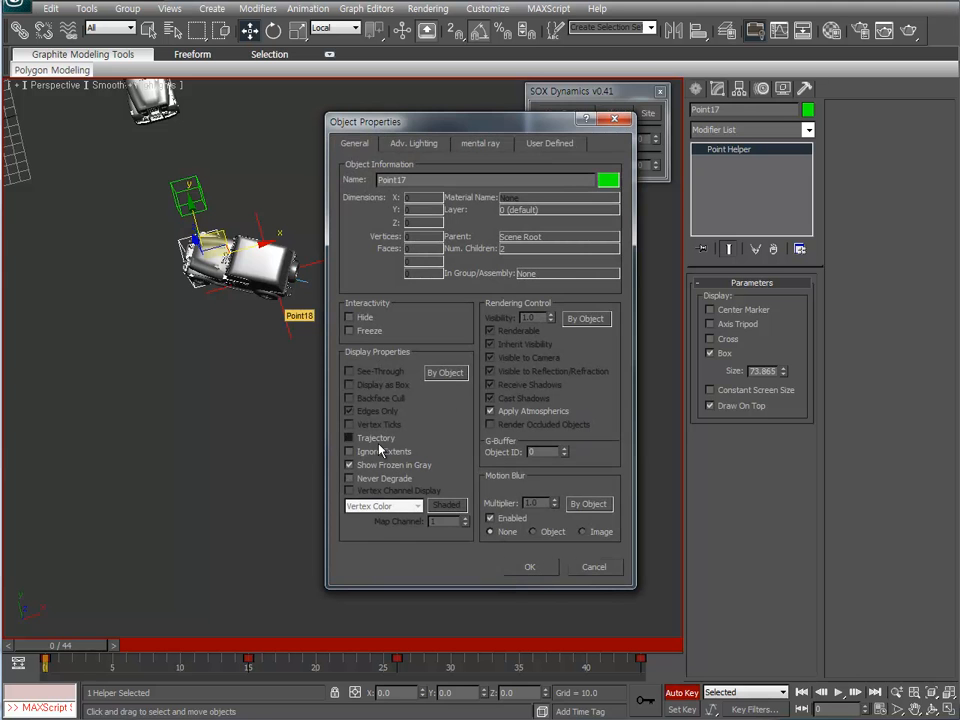
pyautogui.click(530, 567)
pyautogui.keyDown('alt'); pyautogui.moveTo(353, 435); pyautogui.dragTo(268, 293, button='middle'); pyautogui.keyUp('alt')
pyautogui.click(678, 694)
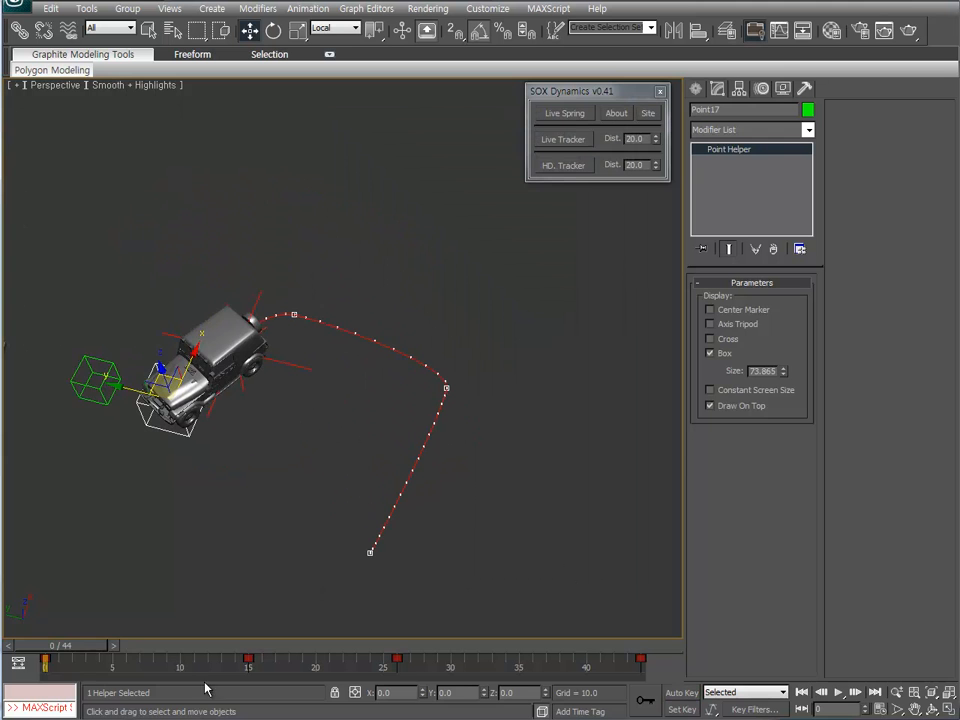
pyautogui.moveTo(70, 648)
pyautogui.mouseDown()
pyautogui.moveTo(565, 648)
pyautogui.moveTo(50, 650)
pyautogui.moveTo(381, 662)
pyautogui.moveTo(620, 650)
pyautogui.moveTo(60, 648)
pyautogui.mouseUp()
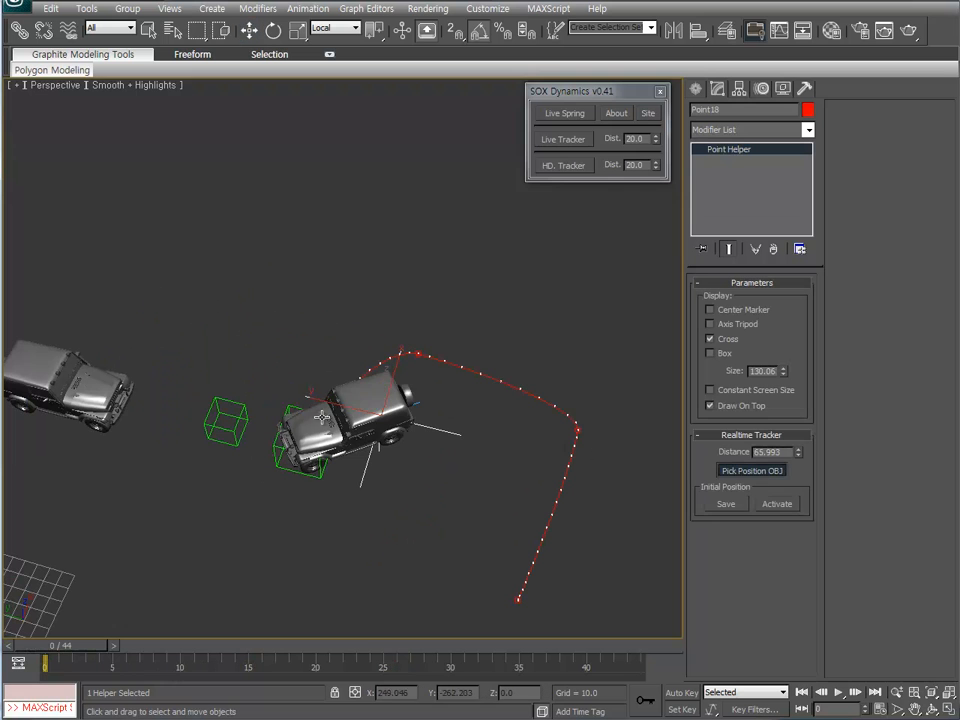
# Reset the red rear helper by picking the rear green box as its position object, and scrub the timeline to test it.
pyautogui.click(240, 413)
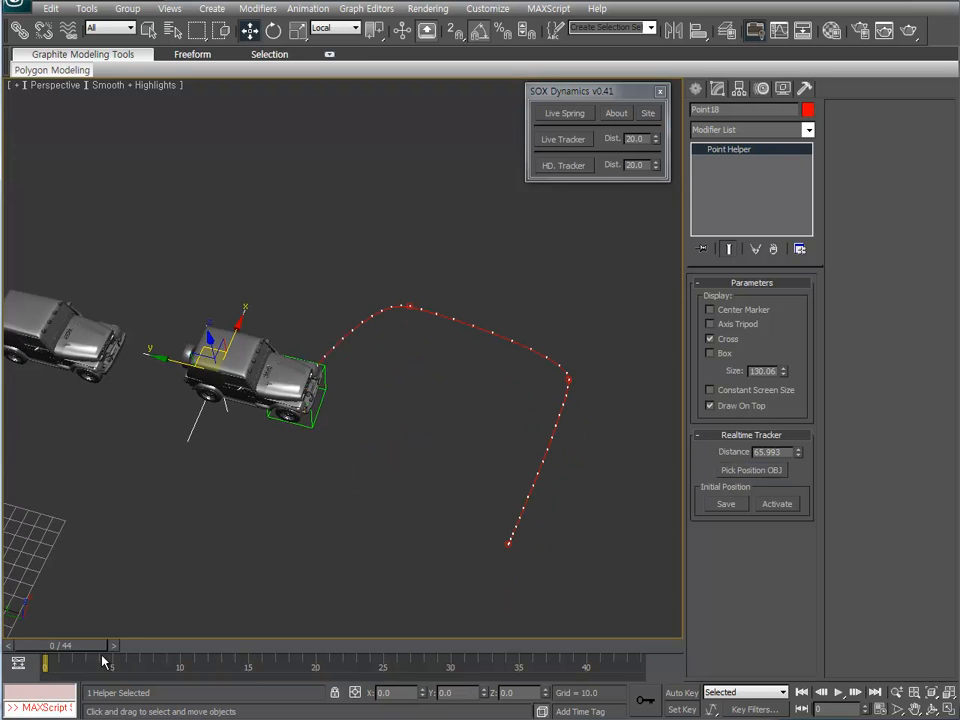
pyautogui.moveTo(94, 654); pyautogui.dragTo(40, 712)
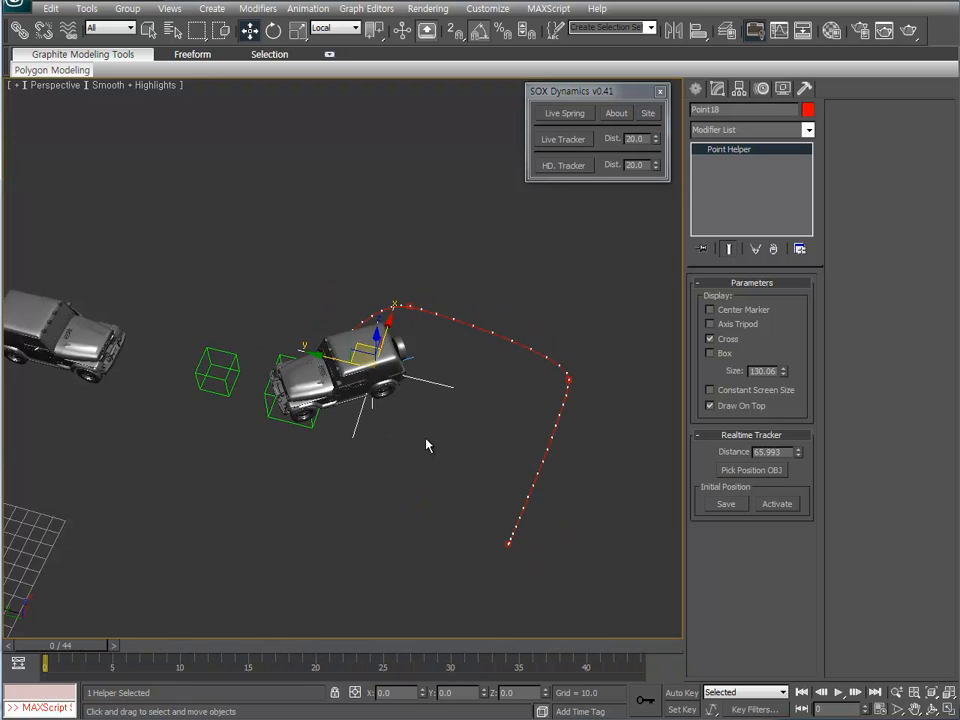
pyautogui.moveTo(426, 445); pyautogui.dragTo(410, 386, button='middle')
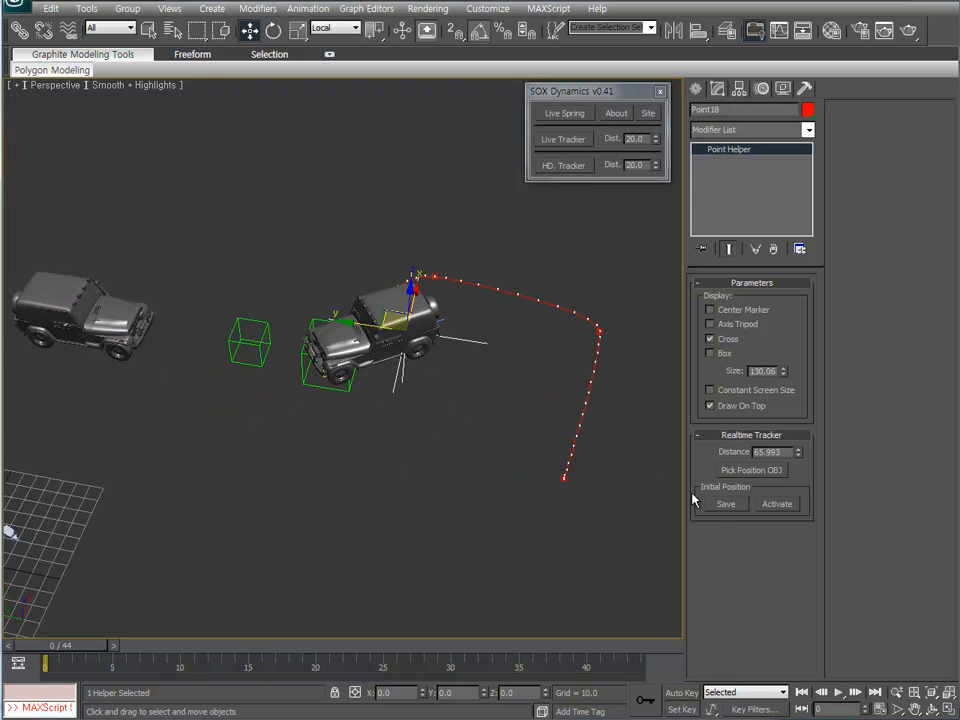
# Pick the rear green box as the red rear helper's position object, and save and activate that initial position.
pyautogui.click(745, 471)
pyautogui.click(259, 340)
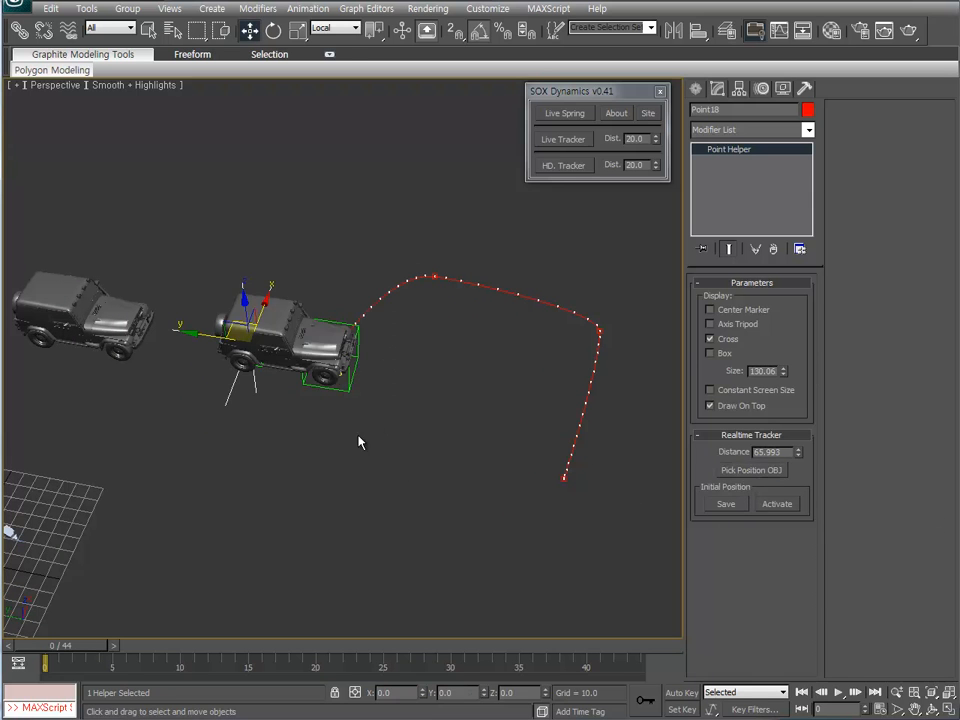
pyautogui.moveTo(371, 359); pyautogui.dragTo(359, 371, button='middle')
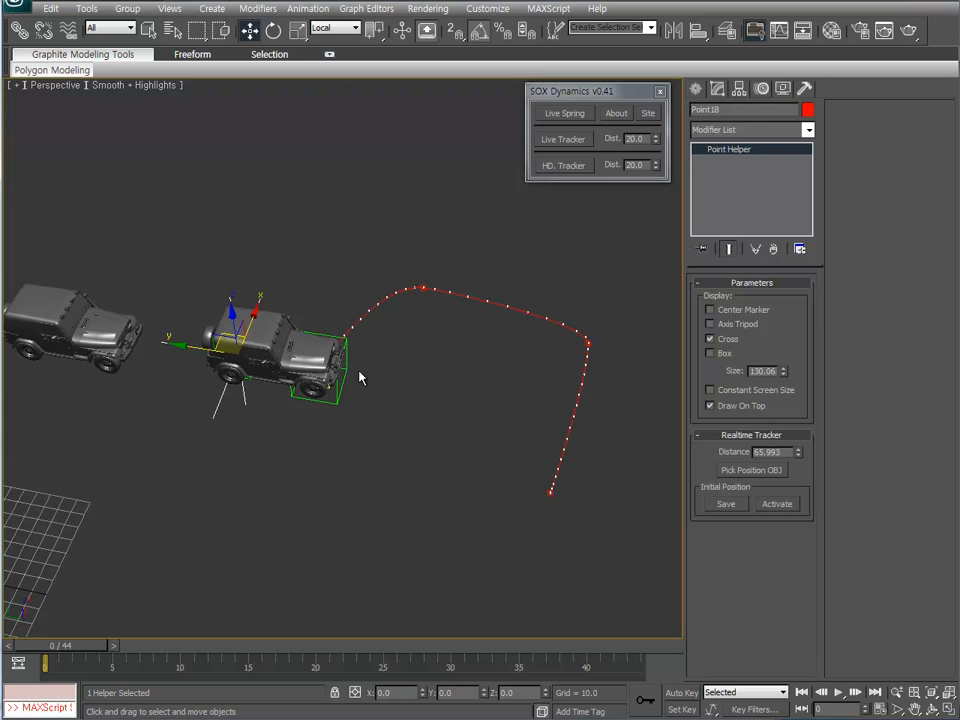
pyautogui.click(734, 511)
# Scrub the timeline repeatedly from frame 0, stopping at frame 10, to check the rear helper's saved start position.
pyautogui.moveTo(87, 655)
pyautogui.mouseDown()
pyautogui.moveTo(300, 668)
pyautogui.moveTo(440, 662)
pyautogui.moveTo(576, 712)
pyautogui.moveTo(261, 649)
pyautogui.moveTo(87, 668)
pyautogui.mouseUp()
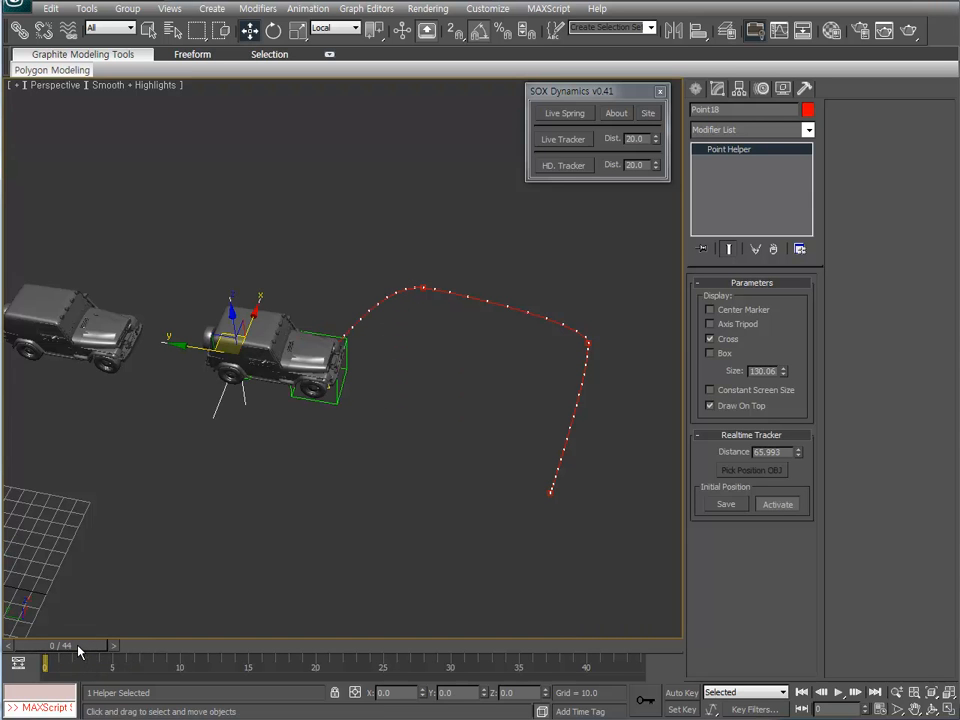
pyautogui.moveTo(78, 646); pyautogui.dragTo(5, 641)
pyautogui.press('w')
pyautogui.moveTo(66, 654); pyautogui.dragTo(44, 662)
pyautogui.press('w')
pyautogui.moveTo(239, 591); pyautogui.dragTo(267, 522, button='middle')
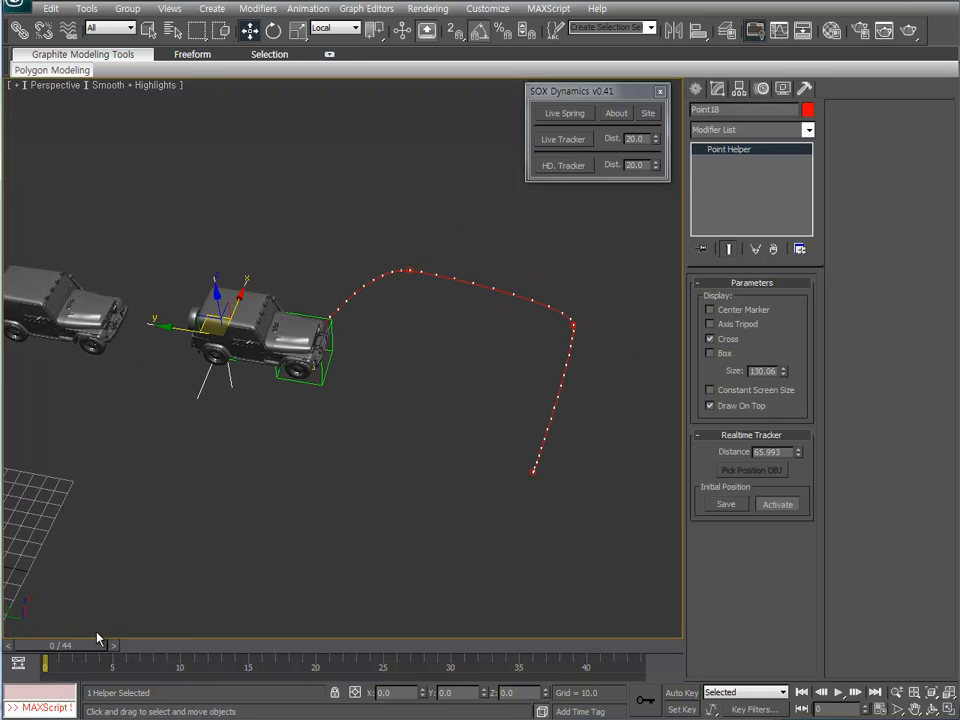
pyautogui.moveTo(98, 638); pyautogui.dragTo(38, 654)
pyautogui.moveTo(72, 655); pyautogui.dragTo(199, 685)
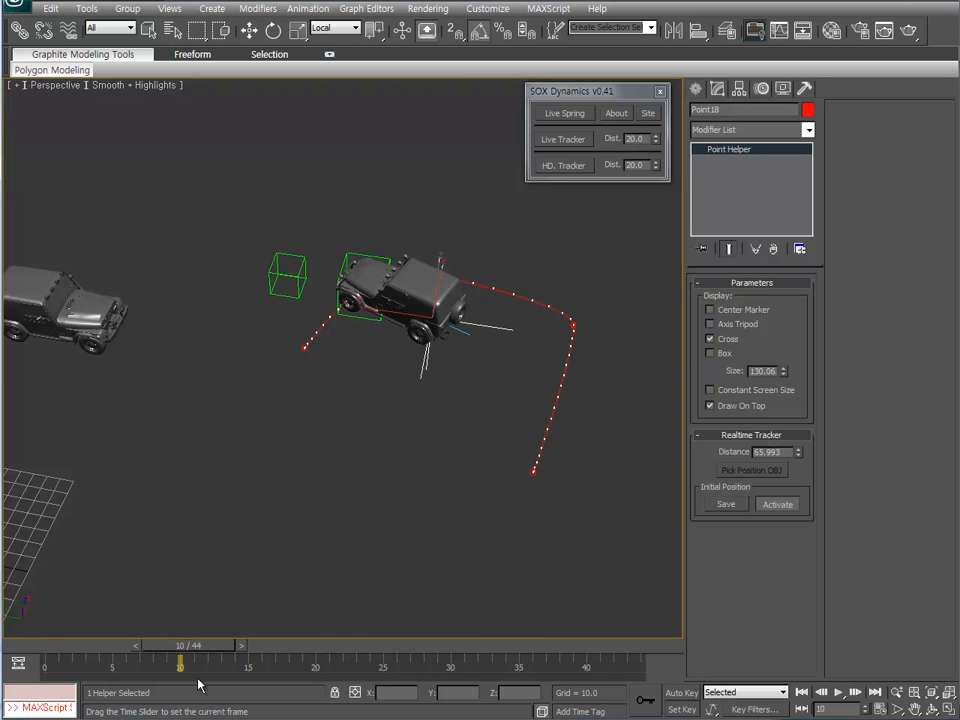
# Examine how the rigged Jeep follows the trajectory from frame 10 to frame 19 and back to frame 0.
pyautogui.moveTo(308, 387); pyautogui.dragTo(357, 350, button='middle')
pyautogui.scroll(-2, 358, 420)
pyautogui.moveTo(358, 429)
pyautogui.keyDown('alt'); pyautogui.mouseDown(button='middle')
pyautogui.moveTo(354, 454)
pyautogui.moveTo(343, 452)
pyautogui.moveTo(345, 488)
pyautogui.moveTo(370, 425)
pyautogui.mouseUp(button='middle'); pyautogui.keyUp('alt')
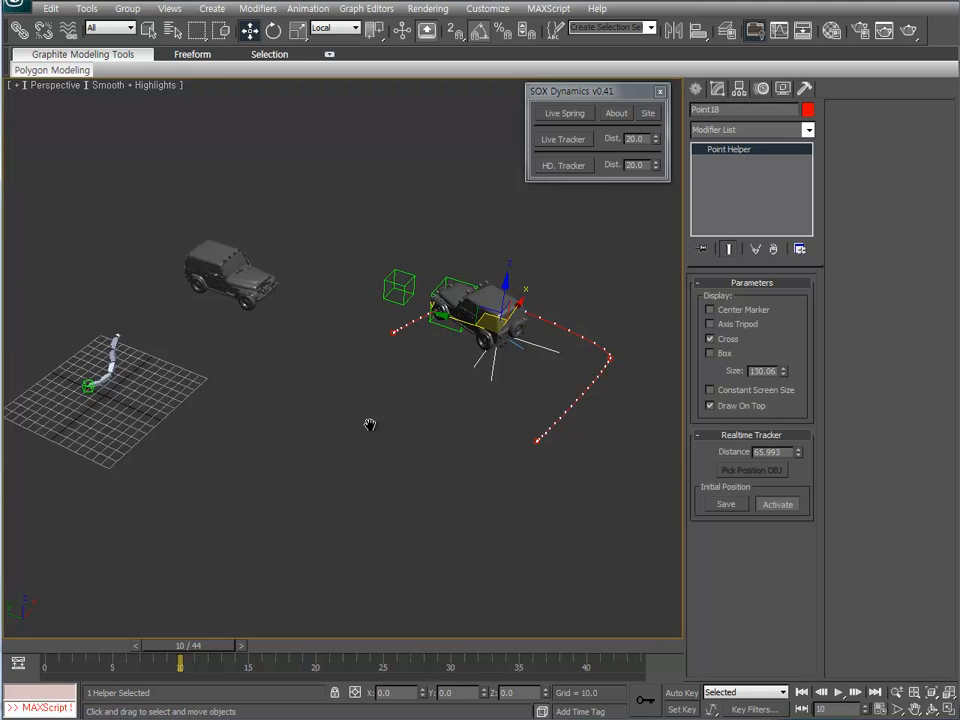
pyautogui.scroll(2, 370, 425)
pyautogui.scroll(-2, 370, 425)
pyautogui.moveTo(512, 416); pyautogui.dragTo(482, 465, button='middle')
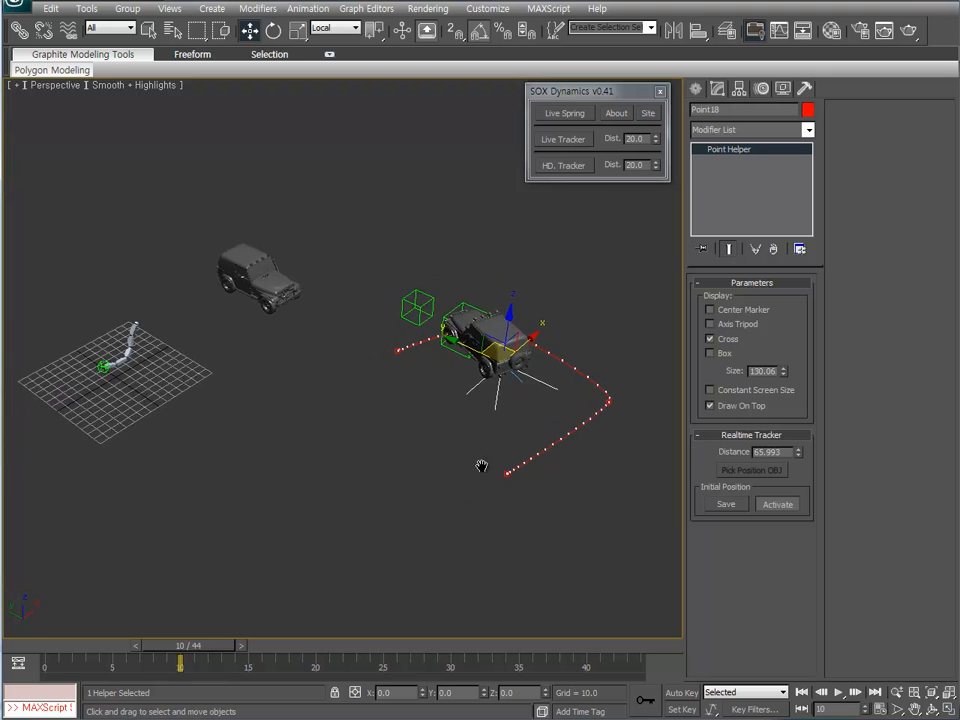
pyautogui.scroll(2, 484, 472)
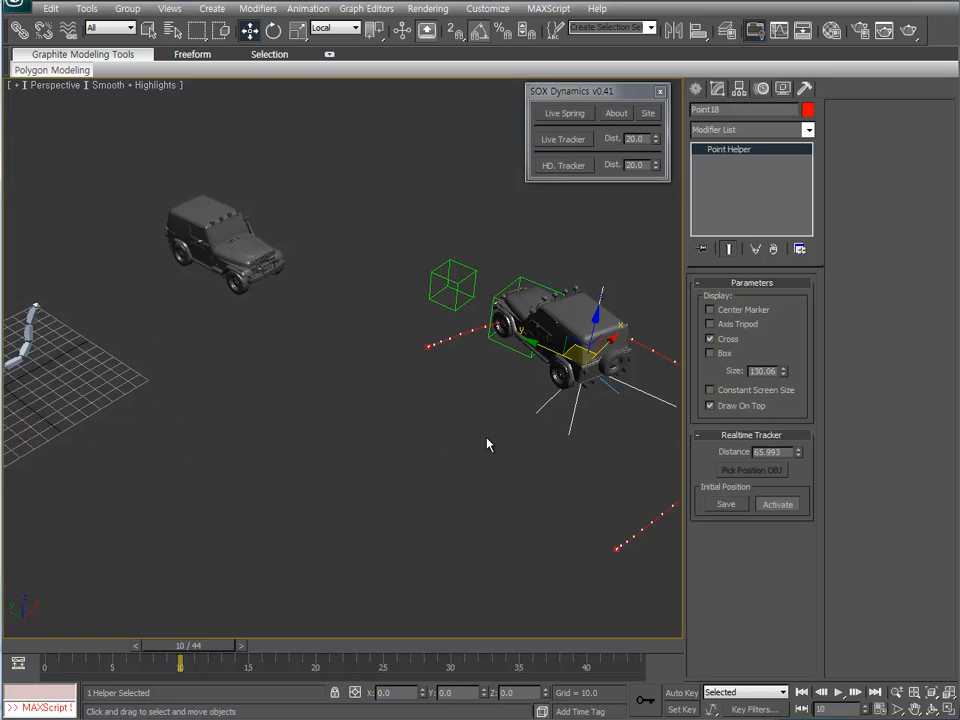
pyautogui.scroll(-4, 474, 430)
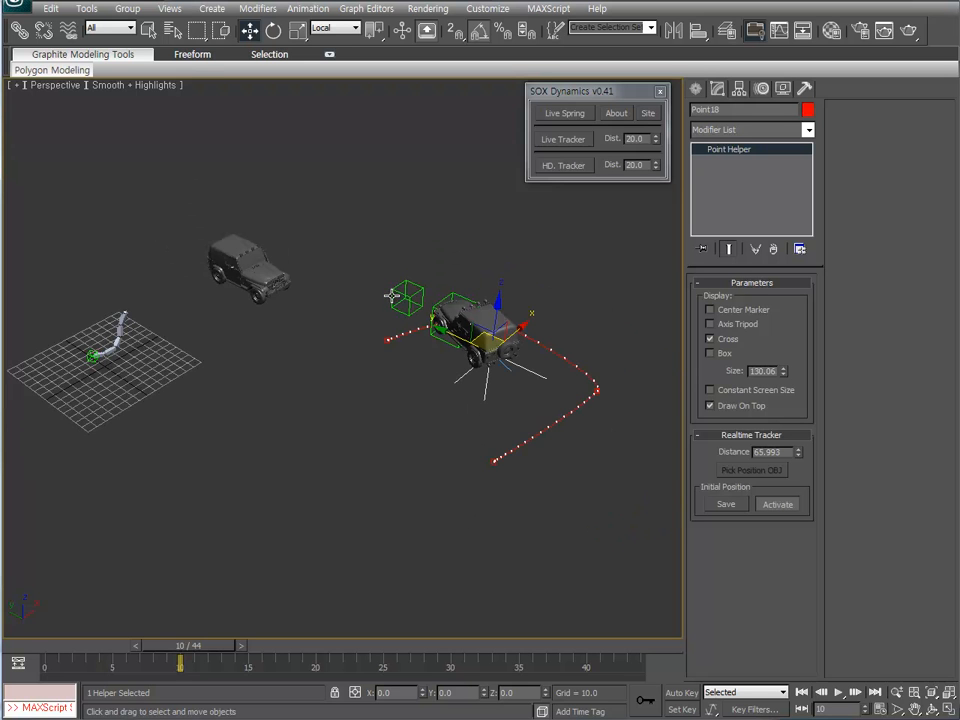
pyautogui.keyDown('alt'); pyautogui.moveTo(408, 335); pyautogui.dragTo(371, 506, button='middle'); pyautogui.keyUp('alt')
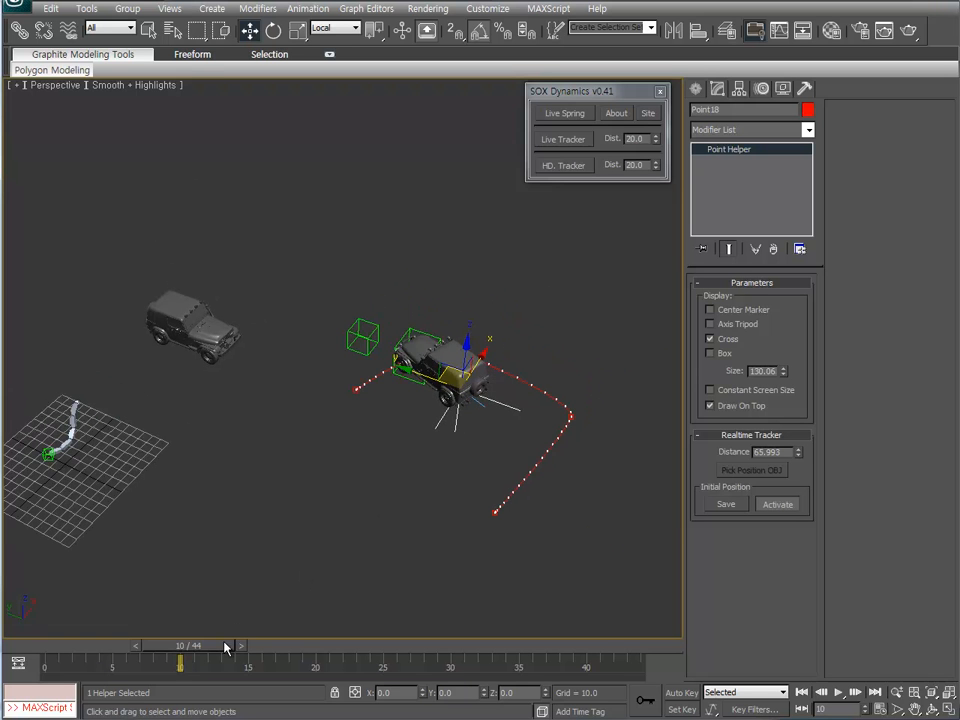
pyautogui.moveTo(226, 647); pyautogui.dragTo(295, 688)
pyautogui.press('w')
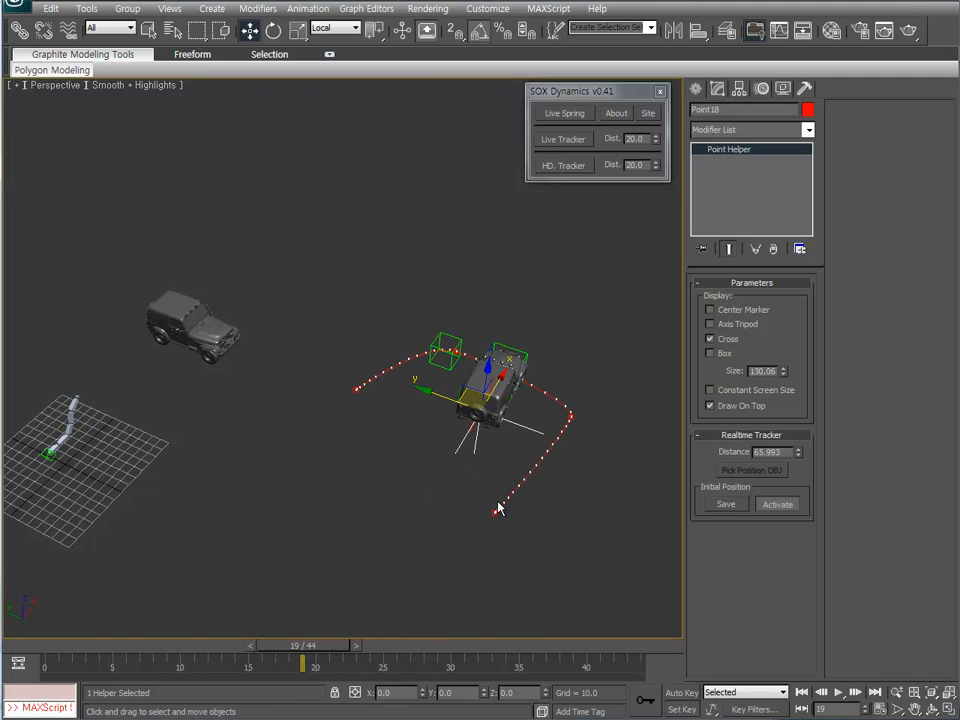
pyautogui.moveTo(493, 456); pyautogui.dragTo(398, 453, button='middle')
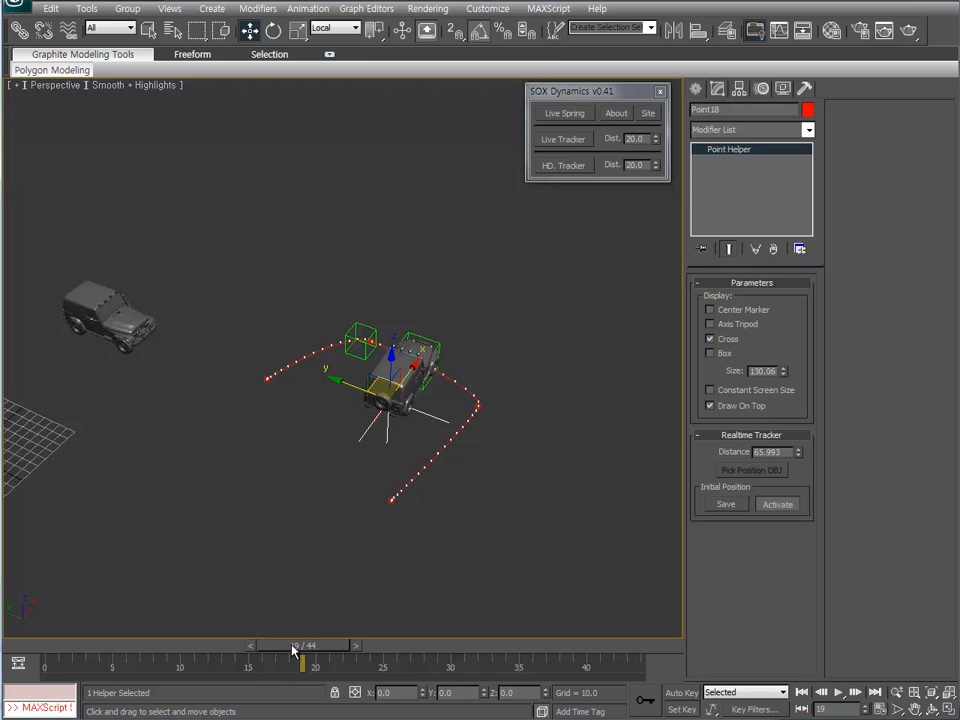
pyautogui.moveTo(293, 650); pyautogui.dragTo(40, 638)
pyautogui.moveTo(304, 398); pyautogui.dragTo(509, 441, button='middle')
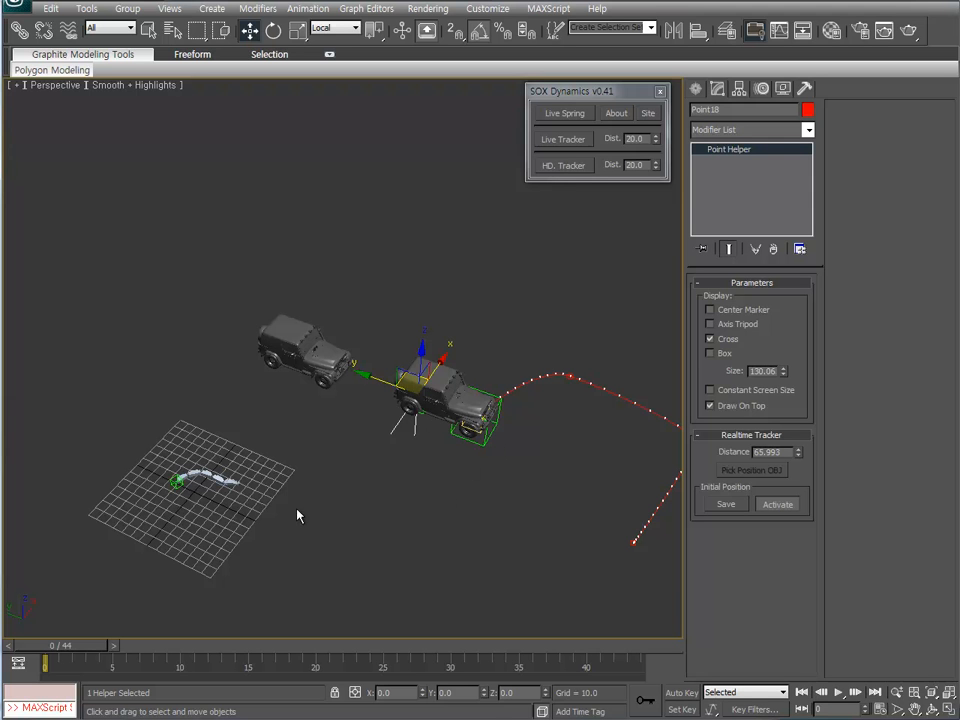
# Inspect the rigged Jeep's front box helper and the original Jeep standing behind it.
pyautogui.click(476, 447)
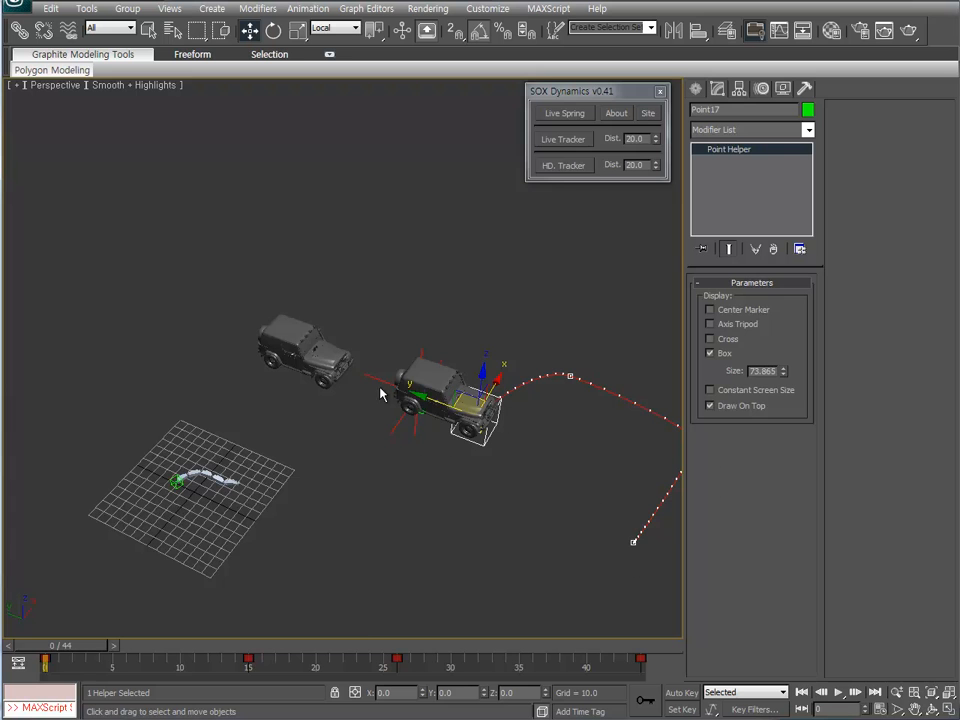
pyautogui.moveTo(371, 372); pyautogui.dragTo(418, 260, button='middle')
pyautogui.click(448, 404)
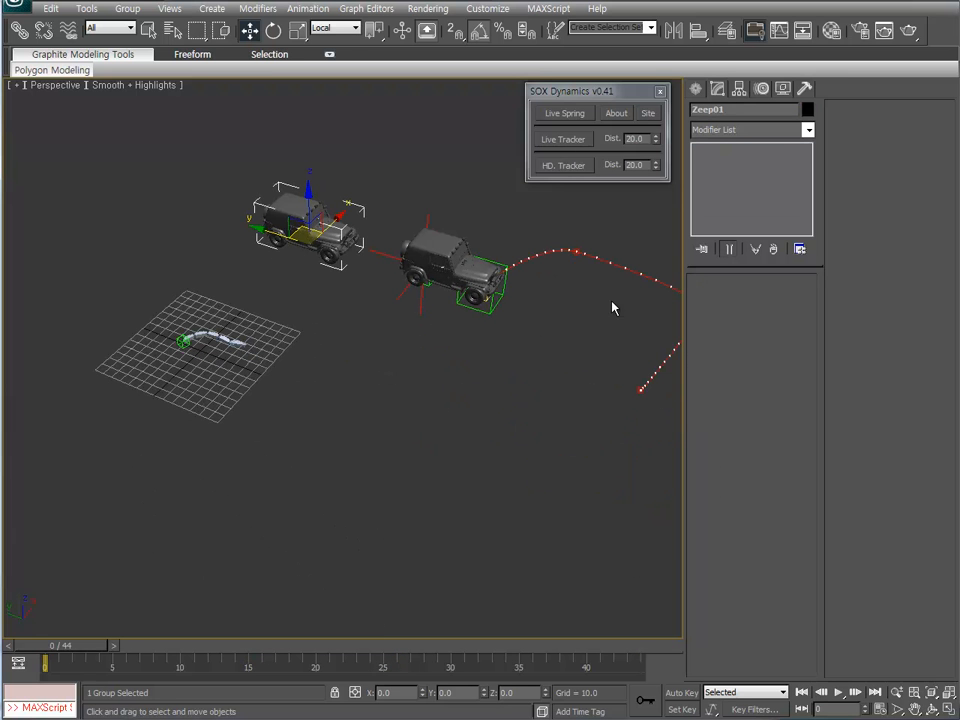
pyautogui.moveTo(325, 265); pyautogui.dragTo(389, 372, button='middle')
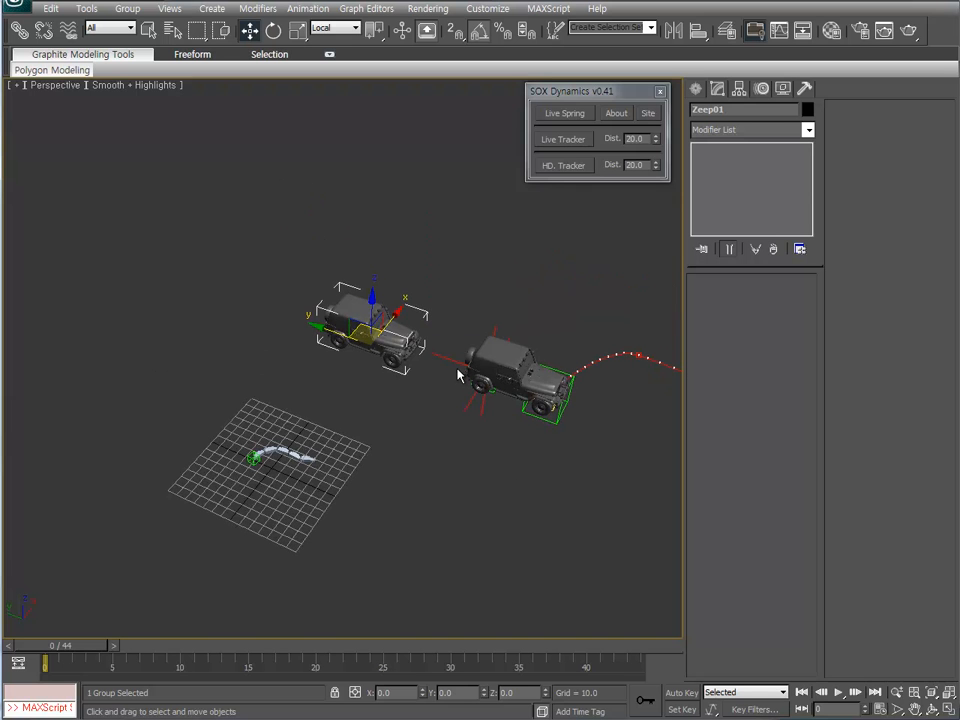
pyautogui.moveTo(437, 333); pyautogui.dragTo(387, 268, button='middle')
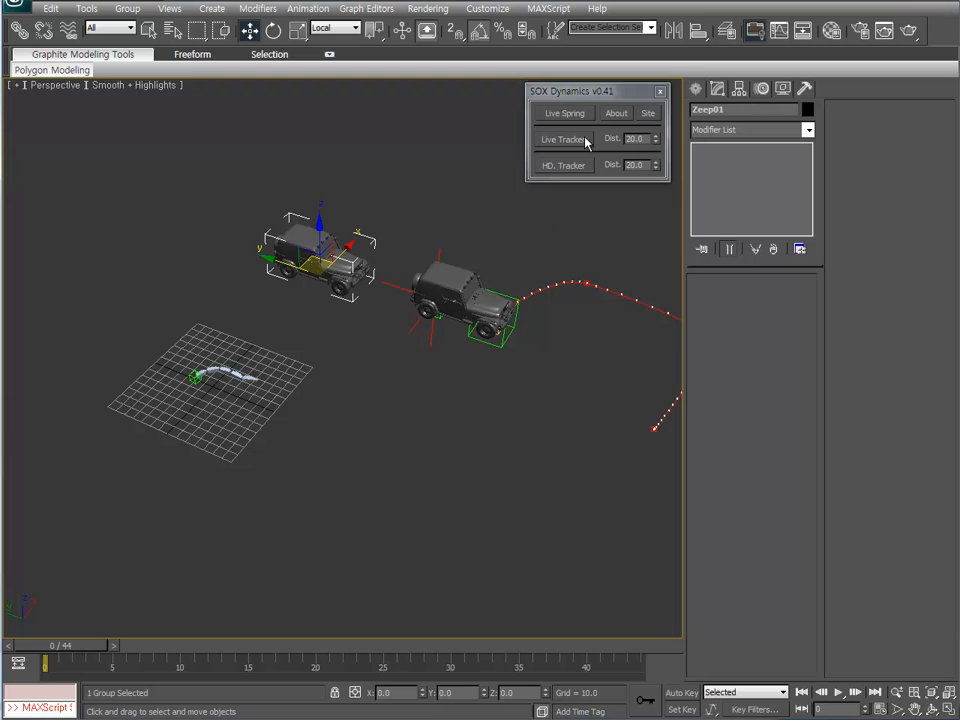
# Create a Point helper with Box display and size 73.865 beside the original Jeep.
pyautogui.click(698, 89)
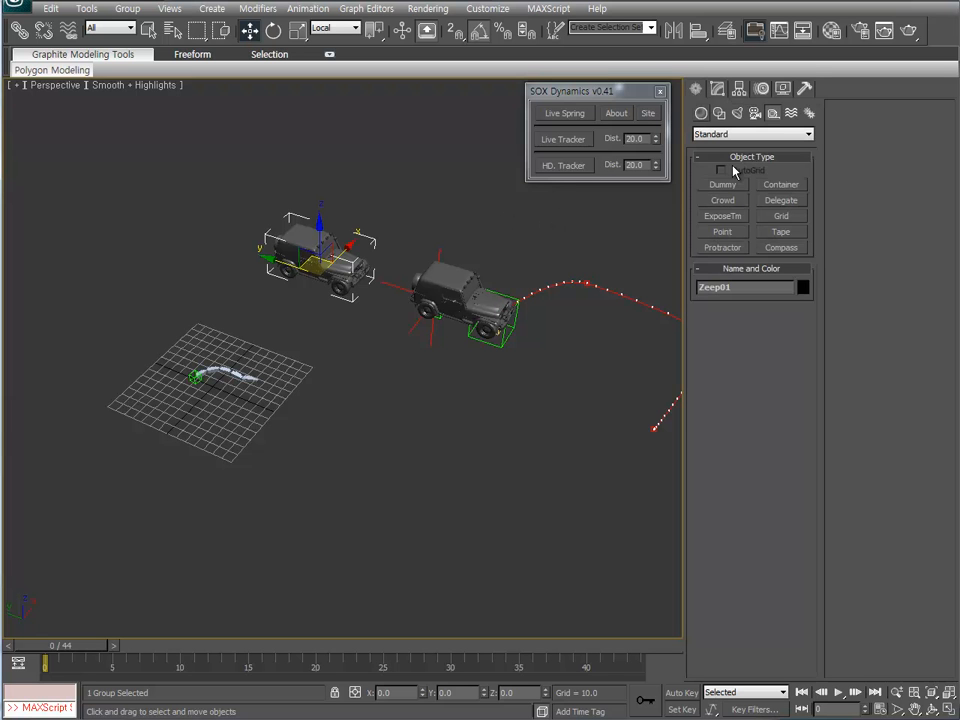
pyautogui.click(728, 234)
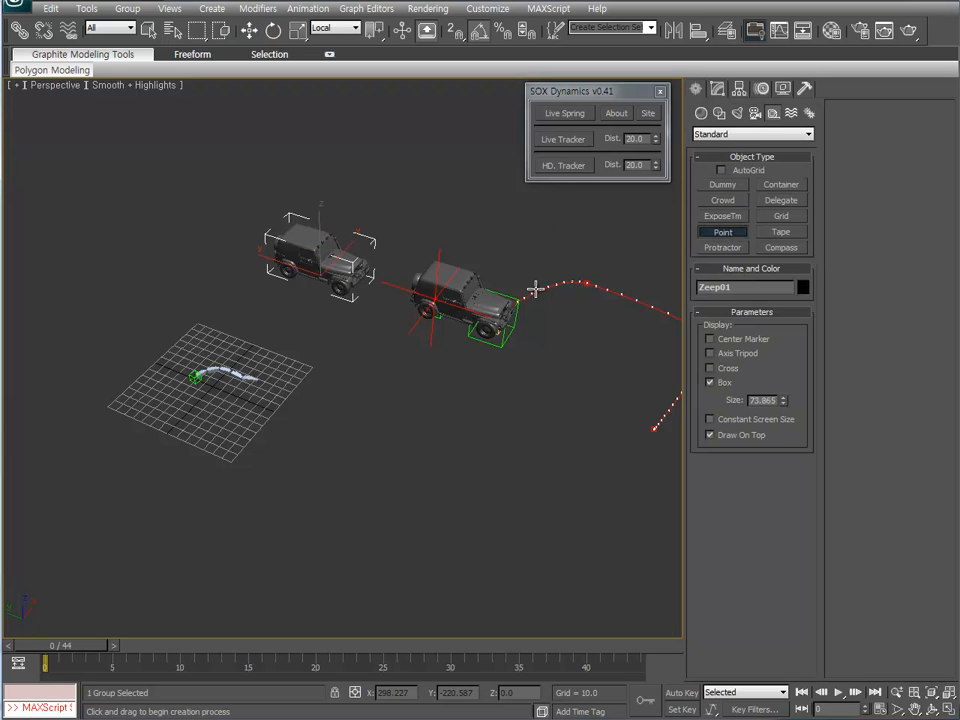
pyautogui.moveTo(281, 270); pyautogui.dragTo(380, 320, button='middle')
pyautogui.moveTo(304, 347); pyautogui.dragTo(338, 350)
pyautogui.scroll(5, 338, 350)
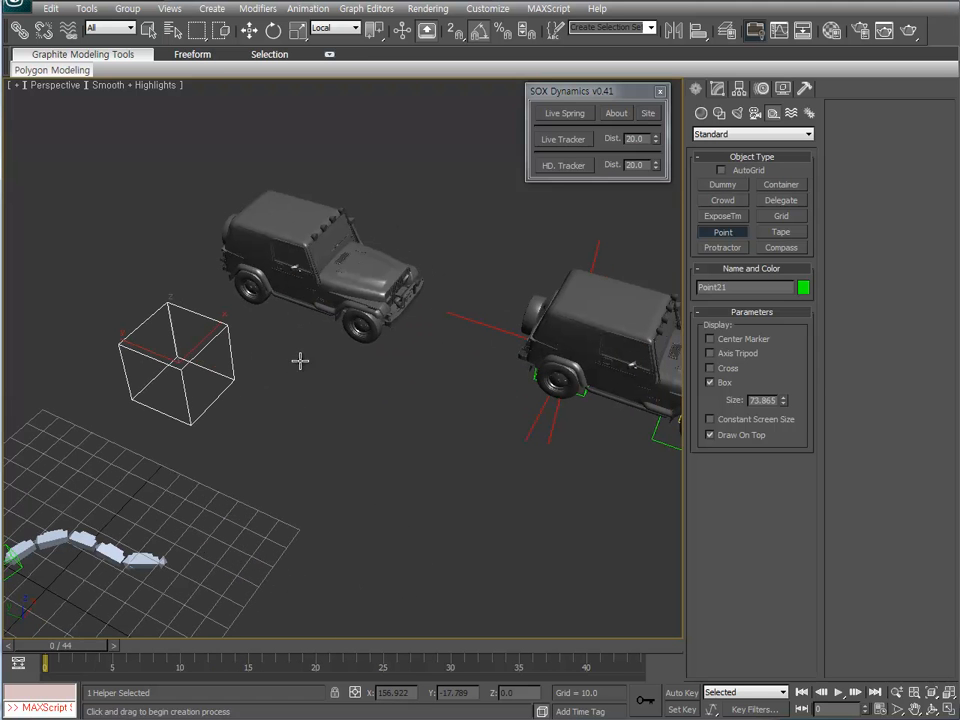
# Align the new Point helper to the original Jeep.
pyautogui.hotkey('alt', 'a')
pyautogui.click(320, 280)
pyautogui.click(474, 482)
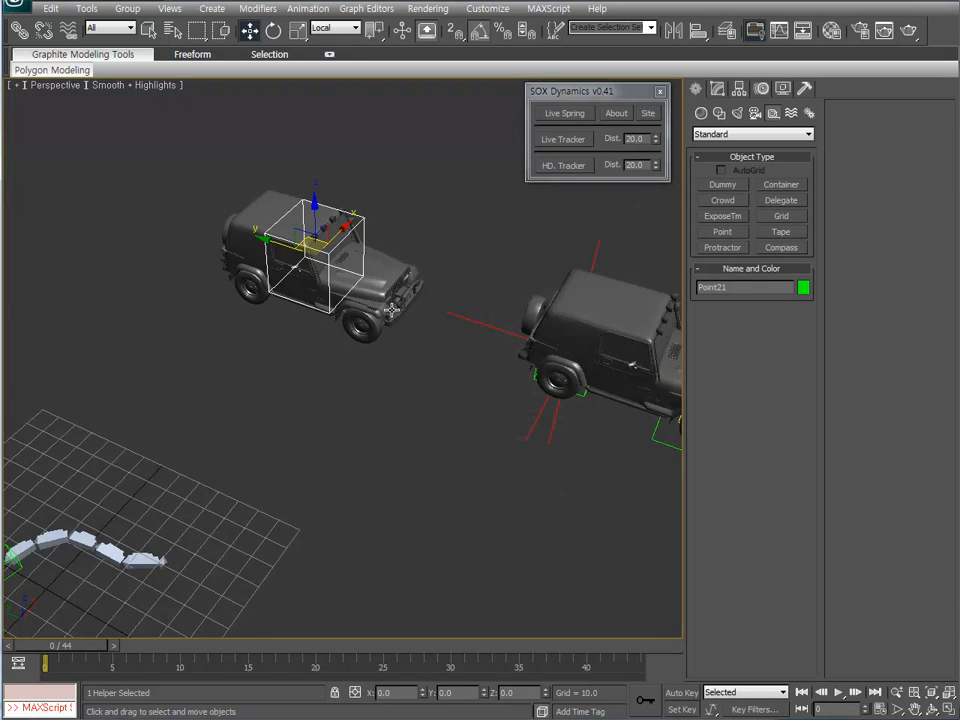
# Display the new Point helper as a Cross instead of a Box, working in the maximized Left view.
pyautogui.keyDown('alt'); pyautogui.moveTo(328, 385); pyautogui.dragTo(375, 353, button='middle'); pyautogui.keyUp('alt')
pyautogui.hotkey('alt', 'w')
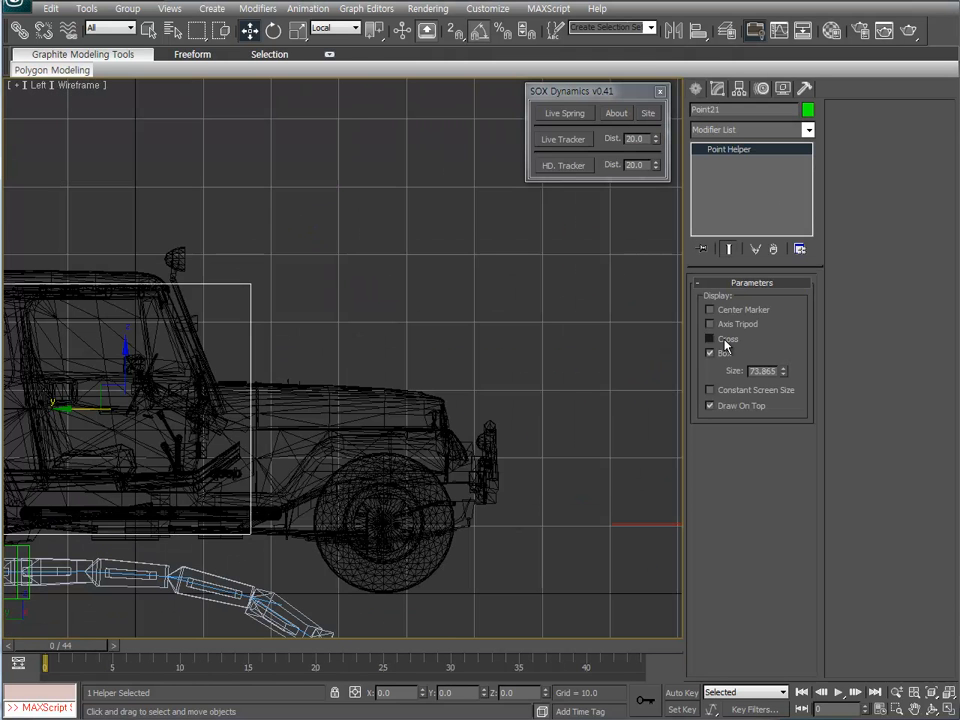
pyautogui.click(725, 341)
pyautogui.click(724, 354)
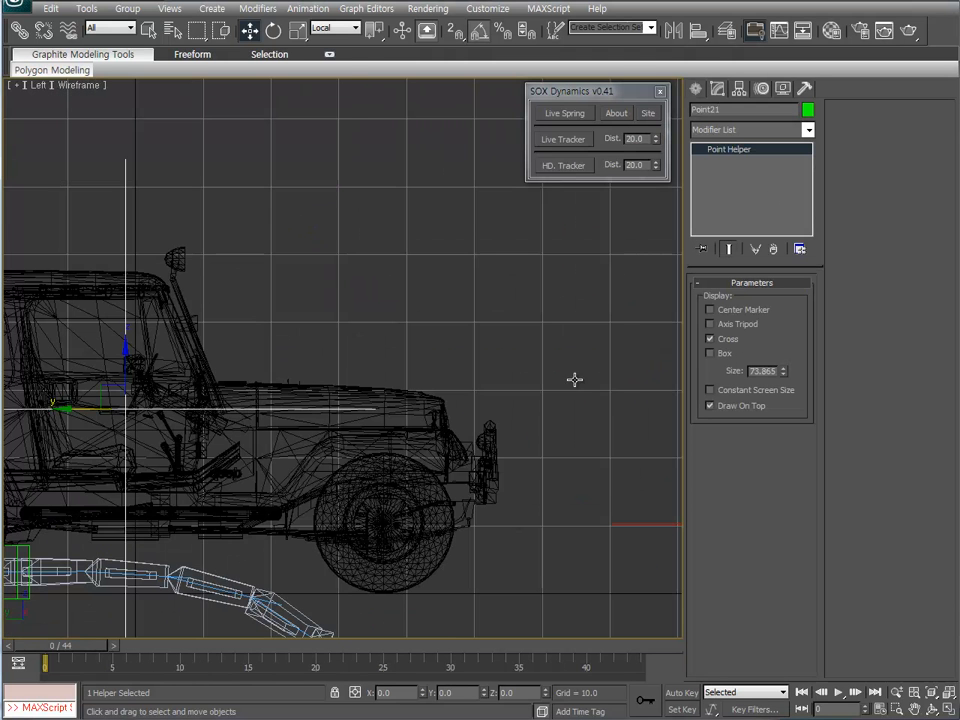
# Move the Point helper onto the centre of the original Jeep's front wheel in the Left view.
pyautogui.moveTo(238, 407); pyautogui.dragTo(334, 349, button='middle')
pyautogui.moveTo(211, 329); pyautogui.dragTo(466, 443)
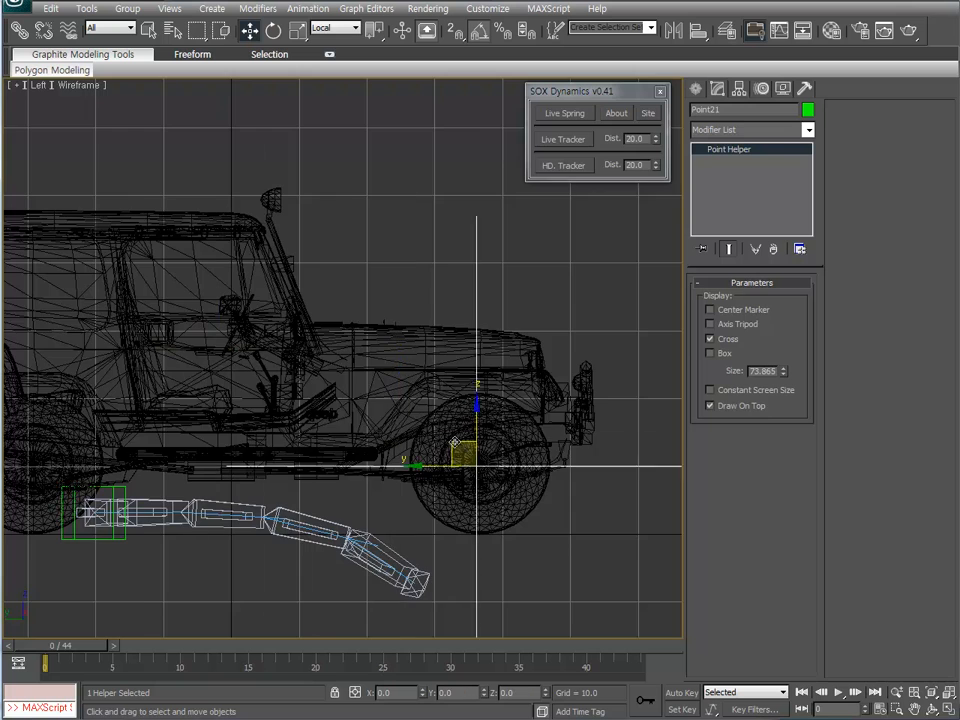
pyautogui.moveTo(466, 443); pyautogui.dragTo(338, 343, button='middle')
pyautogui.scroll(5, 338, 343)
pyautogui.moveTo(341, 363); pyautogui.dragTo(354, 355)
pyautogui.moveTo(354, 355); pyautogui.dragTo(399, 351, button='middle')
pyautogui.scroll(-8, 400, 352)
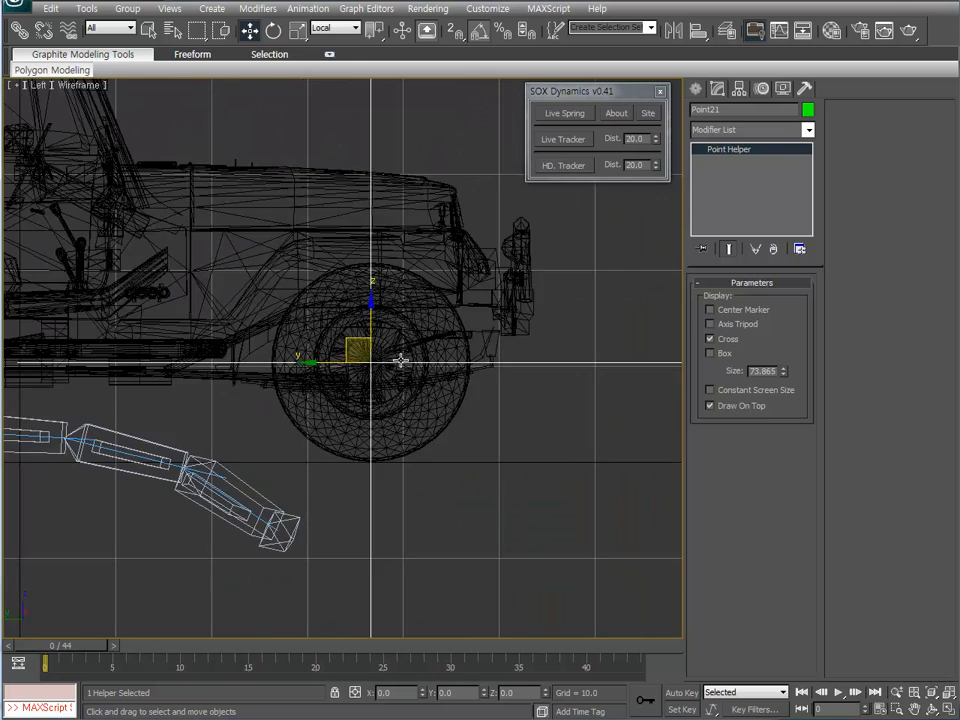
# Return to the maximized Perspective view and display the Point helper as a Box instead of a Cross.
pyautogui.hotkey('alt', 'w')
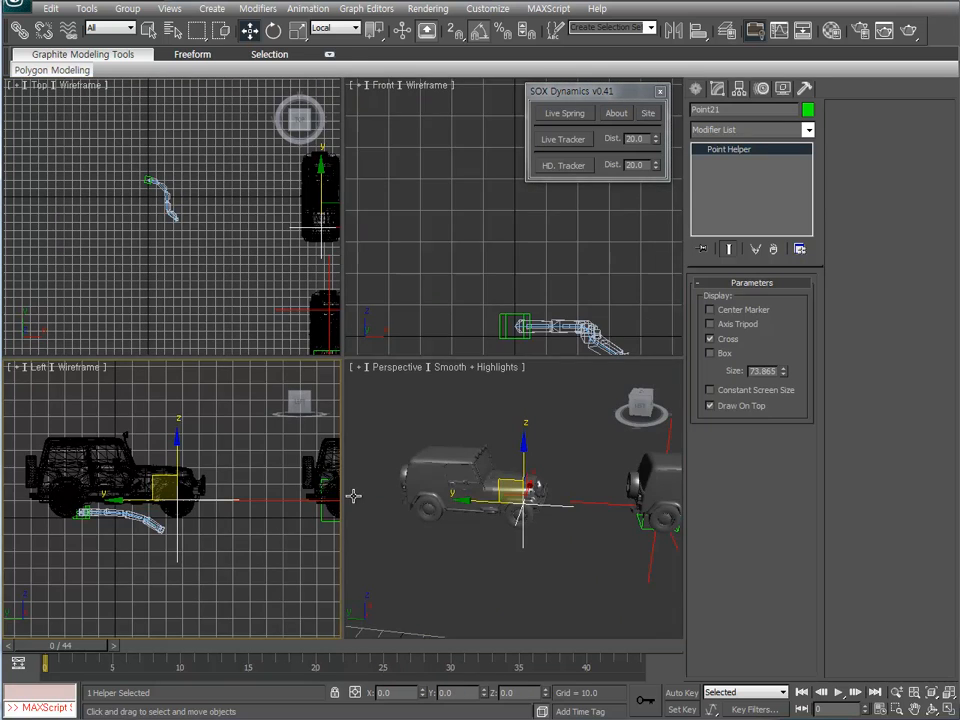
pyautogui.rightClick(518, 499)
pyautogui.hotkey('alt', 'w')
pyautogui.keyDown('alt'); pyautogui.moveTo(435, 443); pyautogui.dragTo(640, 432, button='middle'); pyautogui.keyUp('alt')
pyautogui.click(724, 356)
pyautogui.click(724, 344)
pyautogui.moveTo(436, 452)
pyautogui.mouseDown(button='middle')
pyautogui.moveTo(400, 490)
pyautogui.moveTo(401, 450)
pyautogui.moveTo(366, 386)
pyautogui.moveTo(364, 404)
pyautogui.mouseUp(button='middle')
pyautogui.scroll(3, 400, 490)
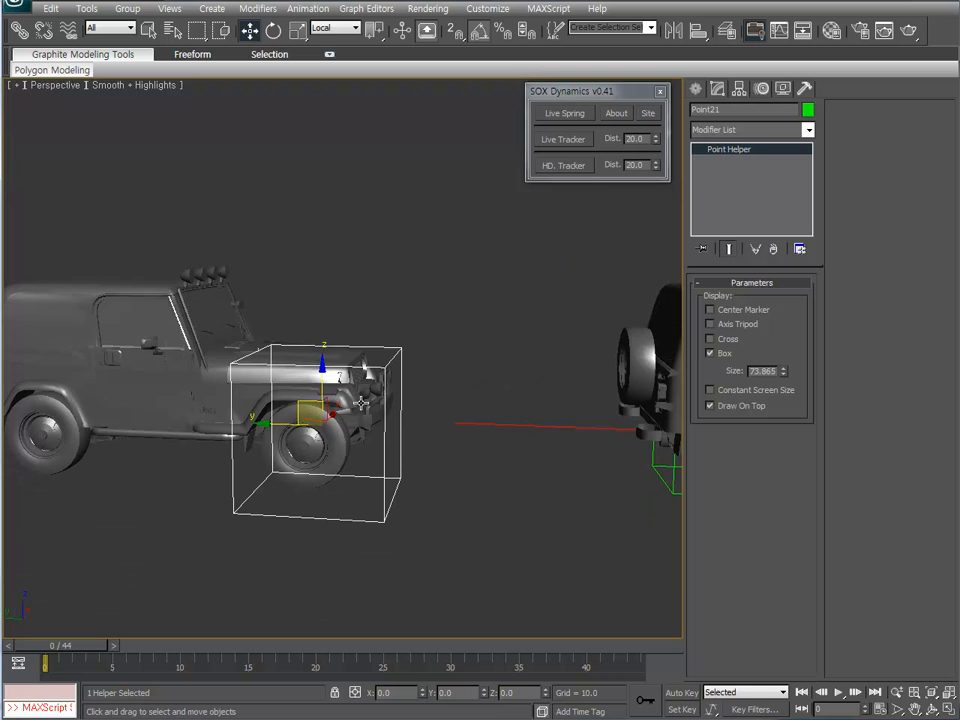
# Clone the Point helper on the original Jeep, set the copy's size to 47.273 and colour it yellow-orange.
pyautogui.hotkey('ctrl', 'v')
pyautogui.click(459, 409)
pyautogui.moveTo(782, 378)
pyautogui.mouseDown()
pyautogui.moveTo(782, 414)
pyautogui.moveTo(786, 392)
pyautogui.moveTo(786, 402)
pyautogui.mouseUp()
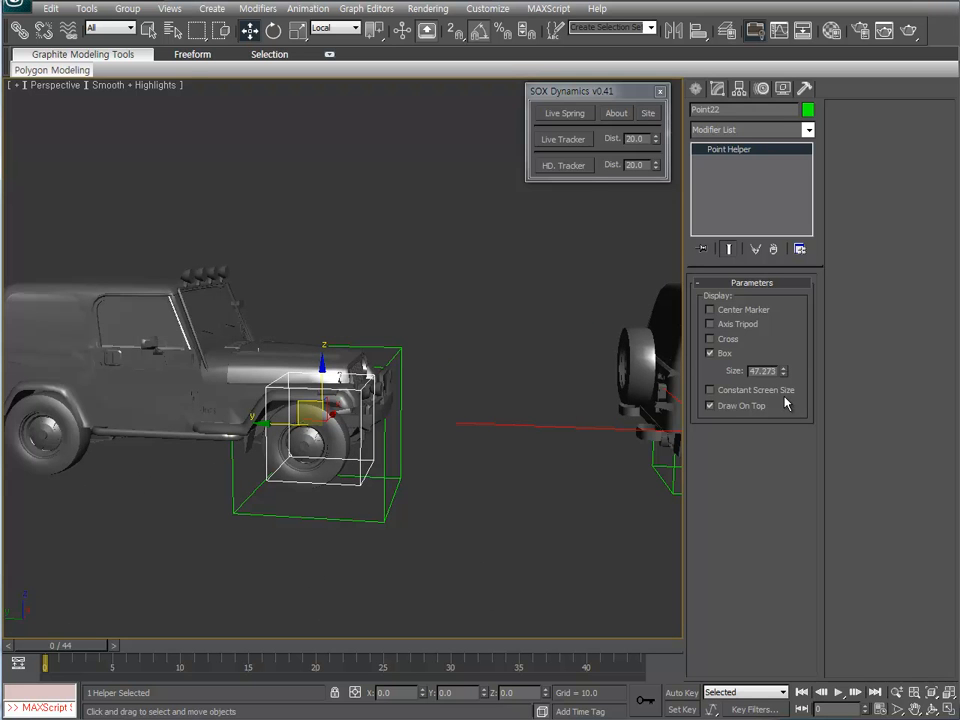
pyautogui.click(808, 110)
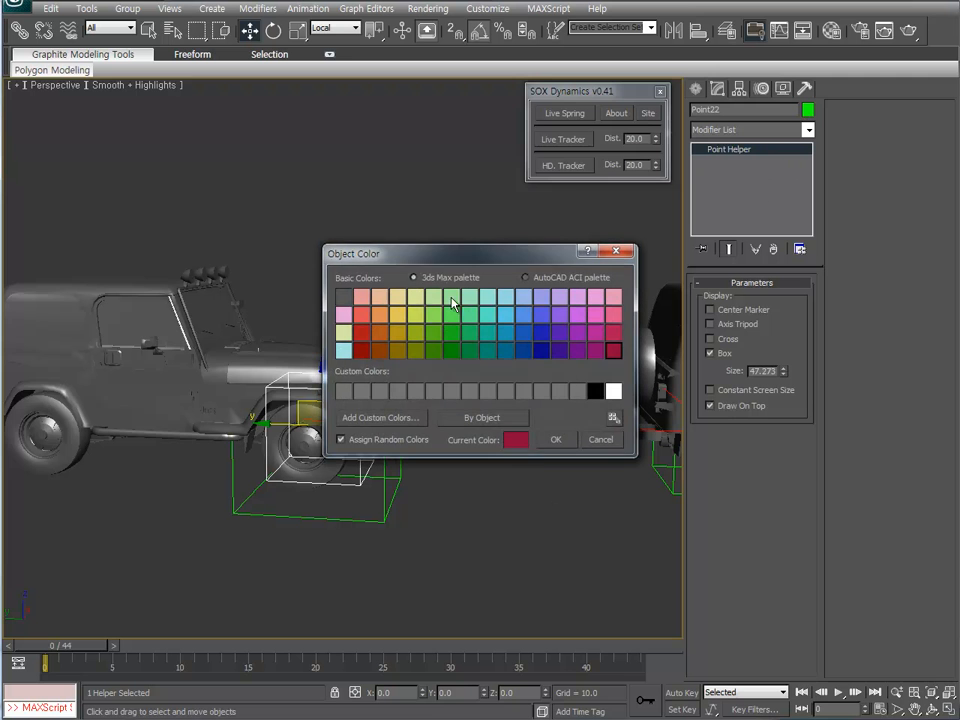
pyautogui.click(398, 318)
pyautogui.click(555, 439)
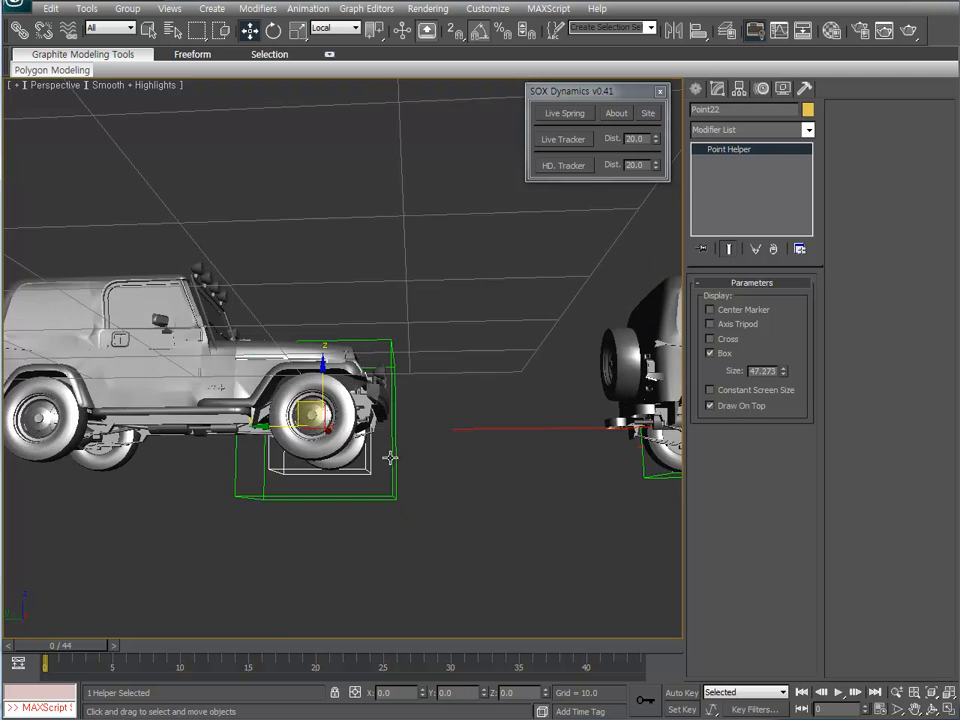
# Link the small yellow-orange Point helper to the larger green Point helper as its parent.
pyautogui.click(432, 496)
pyautogui.click(369, 467)
pyautogui.press('l')
pyautogui.moveTo(371, 463); pyautogui.dragTo(387, 469)
pyautogui.click(430, 516)
# Link the original Jeep group to the small yellow-orange Point helper.
pyautogui.click(183, 384)
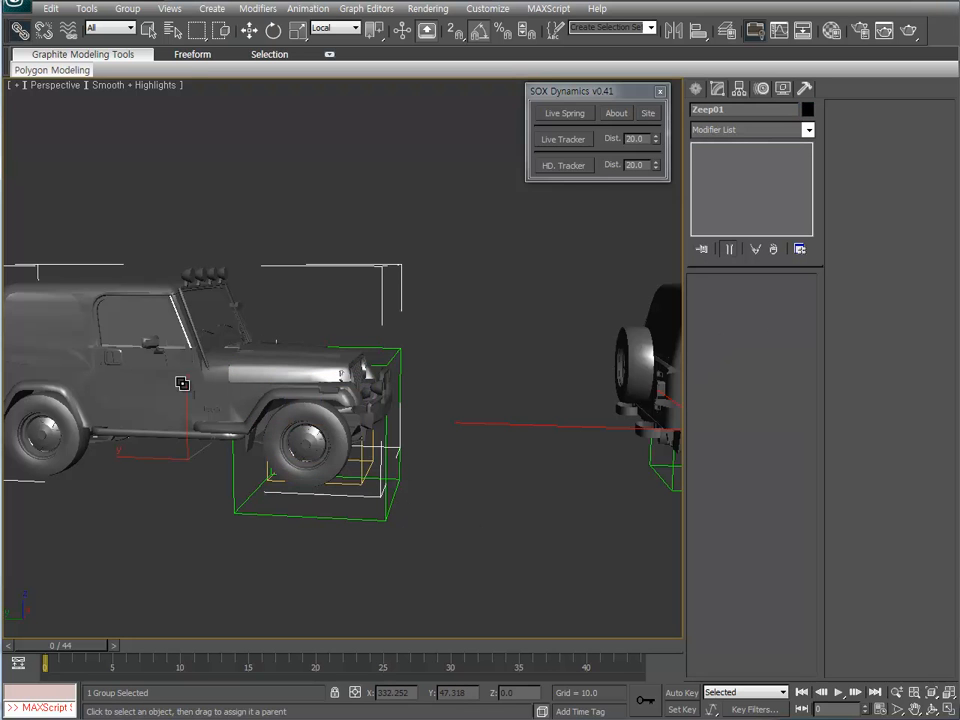
pyautogui.moveTo(158, 379); pyautogui.dragTo(364, 461)
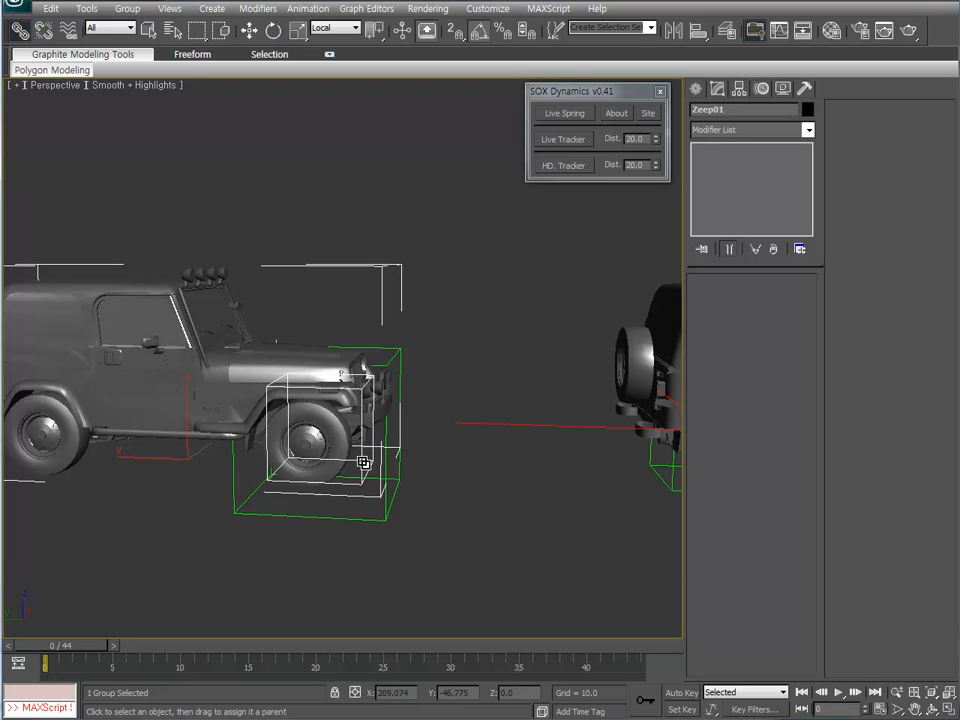
pyautogui.click(497, 518)
# Try rotating the small Point helper to test its link with the original Jeep, and undo the rotation.
pyautogui.scroll(-1, 395, 424)
pyautogui.moveTo(331, 472); pyautogui.dragTo(364, 487, button='middle')
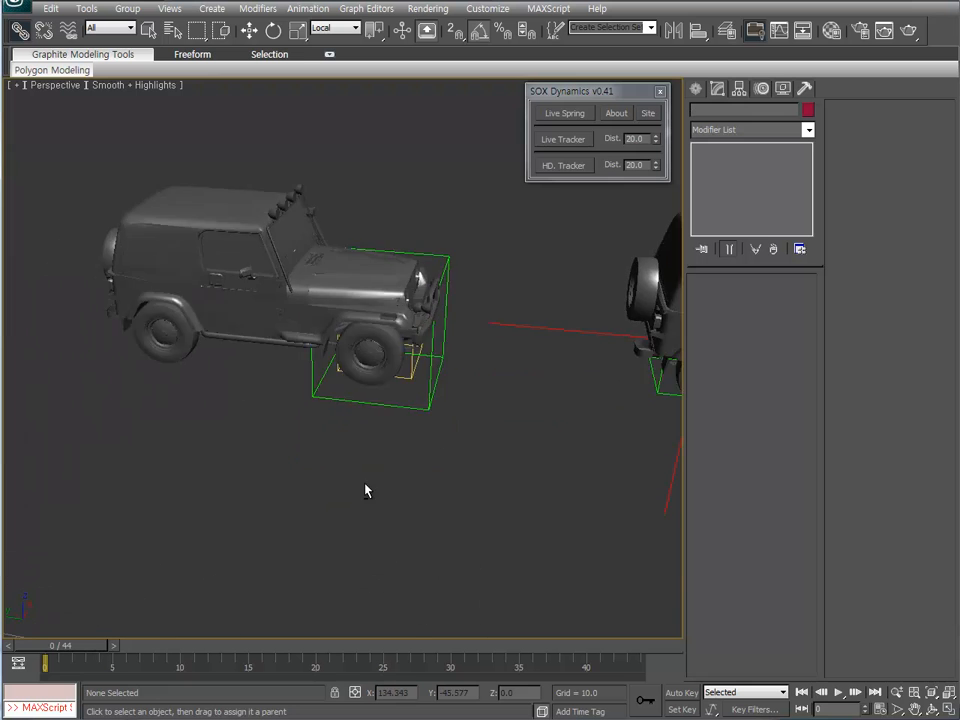
pyautogui.moveTo(374, 415); pyautogui.dragTo(358, 490, button='middle')
pyautogui.scroll(1, 360, 490)
pyautogui.moveTo(588, 479); pyautogui.dragTo(289, 401, button='middle')
pyautogui.keyDown('alt'); pyautogui.moveTo(346, 452); pyautogui.dragTo(328, 373, button='middle'); pyautogui.keyUp('alt')
pyautogui.moveTo(262, 374); pyautogui.dragTo(521, 369, button='middle')
pyautogui.scroll(-3, 437, 480)
pyautogui.keyDown('alt'); pyautogui.moveTo(437, 480); pyautogui.dragTo(392, 465, button='middle'); pyautogui.keyUp('alt')
pyautogui.scroll(2, 353, 432)
pyautogui.scroll(1, 353, 432)
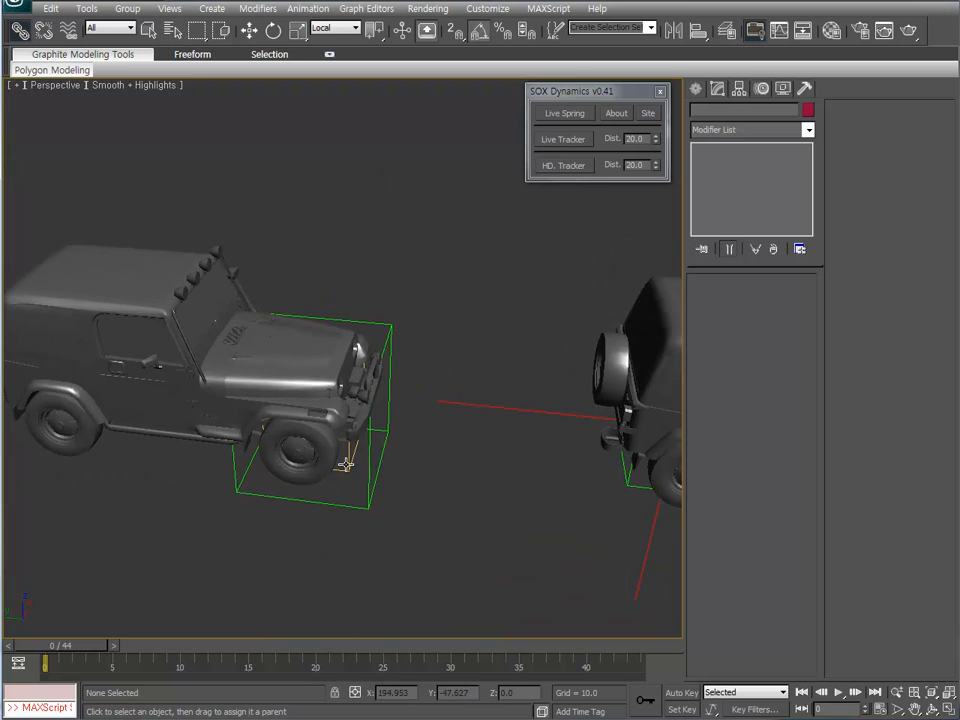
pyautogui.click(343, 455)
pyautogui.press('e')
pyautogui.moveTo(343, 457)
pyautogui.mouseDown()
pyautogui.moveTo(358, 437)
pyautogui.moveTo(318, 452)
pyautogui.moveTo(302, 446)
pyautogui.moveTo(338, 454)
pyautogui.mouseUp()
pyautogui.hotkey('ctrl', 'z')
# Examine the original Jeep's underside and helper boxes from several angles, and select the larger green helper.
pyautogui.moveTo(304, 463); pyautogui.dragTo(407, 394, button='middle')
pyautogui.scroll(-2, 407, 453)
pyautogui.keyDown('alt'); pyautogui.moveTo(407, 459); pyautogui.dragTo(369, 453, button='middle'); pyautogui.keyUp('alt')
pyautogui.keyDown('alt'); pyautogui.moveTo(561, 347); pyautogui.dragTo(480, 423, button='middle'); pyautogui.keyUp('alt')
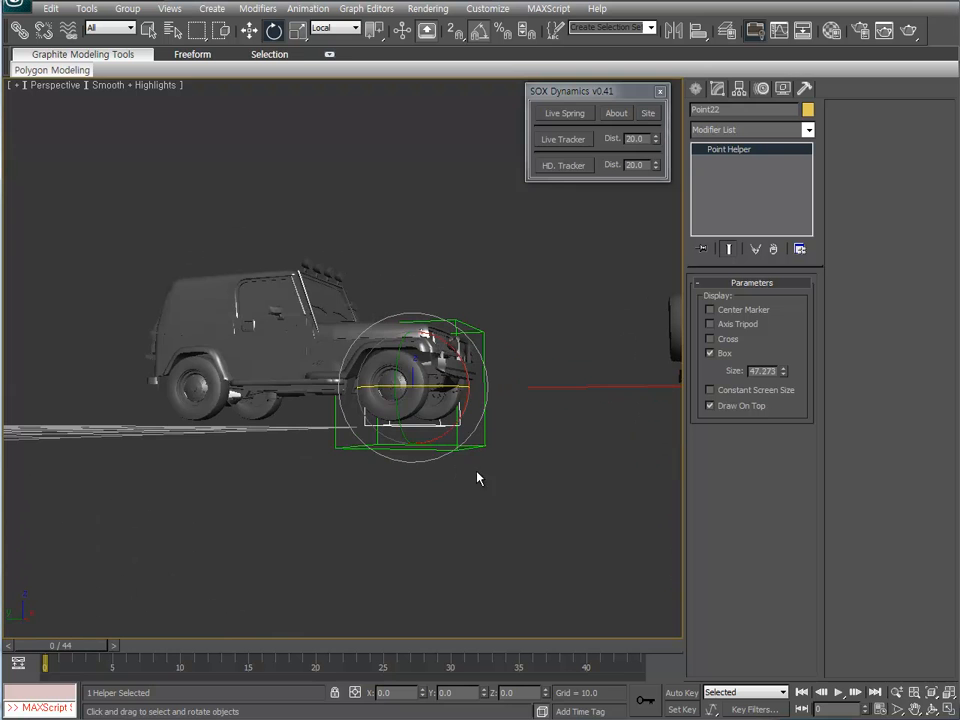
pyautogui.keyDown('alt'); pyautogui.moveTo(478, 478); pyautogui.dragTo(464, 422, button='middle'); pyautogui.keyUp('alt')
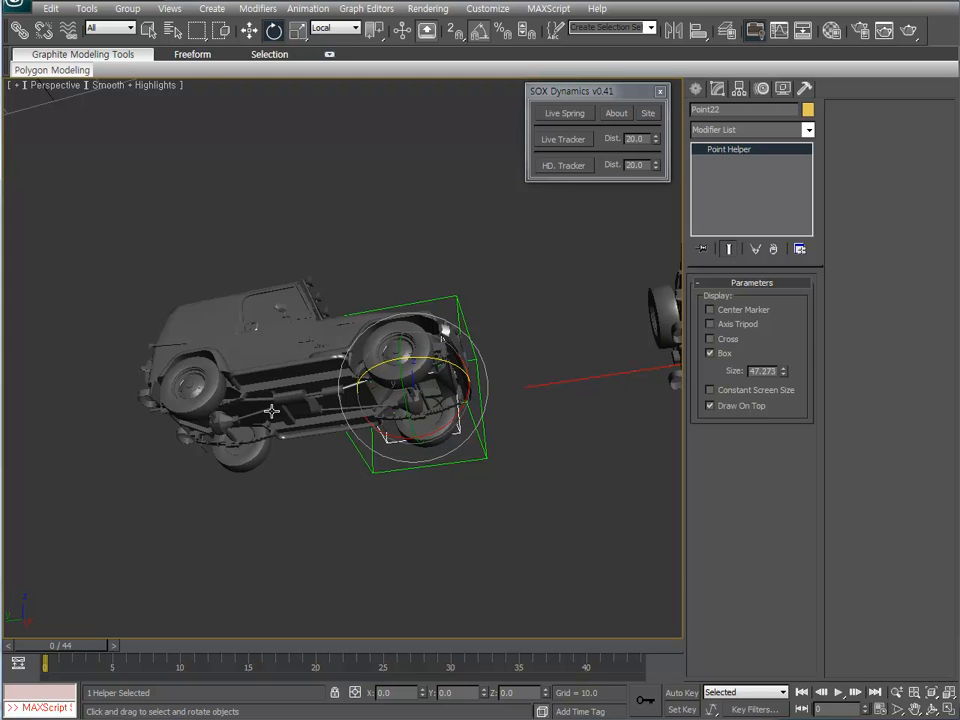
pyautogui.keyDown('alt'); pyautogui.moveTo(271, 411); pyautogui.dragTo(422, 456, button='middle'); pyautogui.keyUp('alt')
pyautogui.click(386, 425)
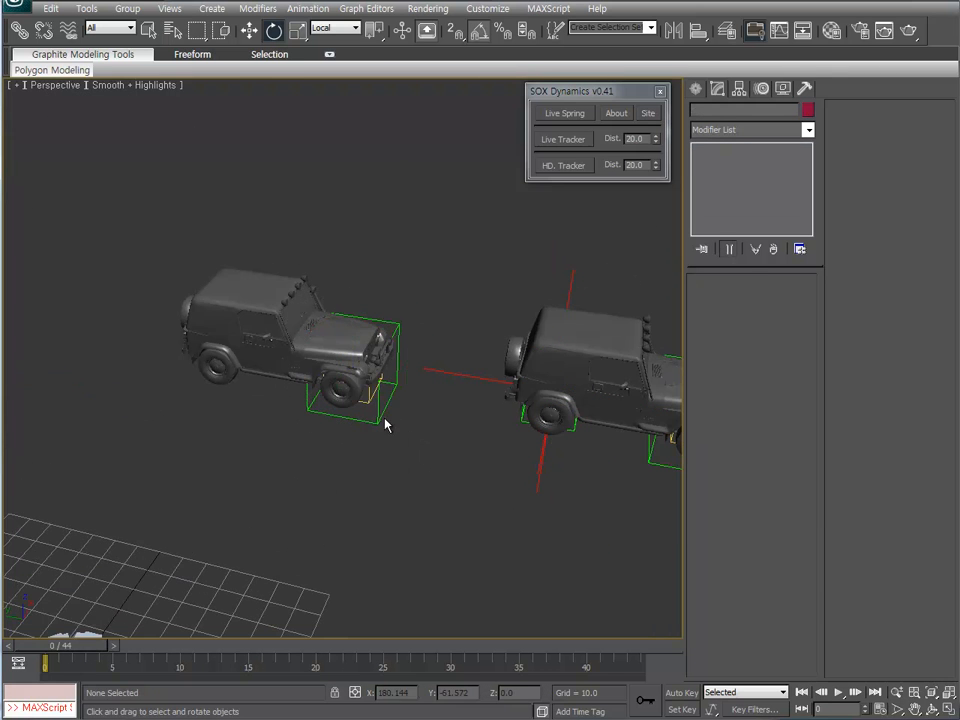
pyautogui.click(386, 425)
pyautogui.keyDown('alt'); pyautogui.moveTo(456, 403); pyautogui.dragTo(418, 402, button='middle'); pyautogui.keyUp('alt')
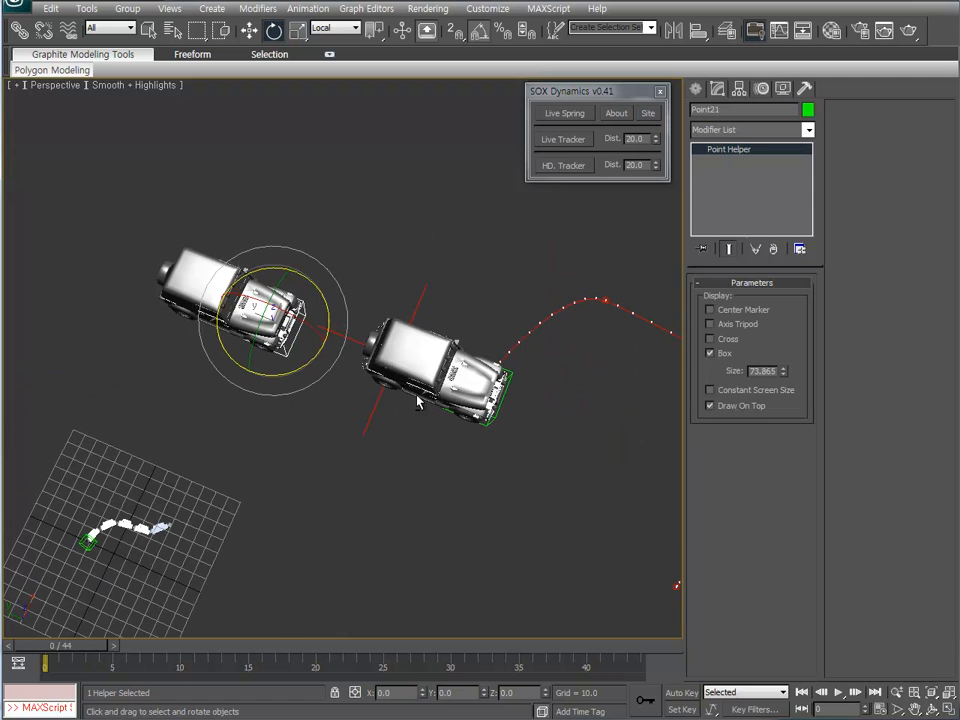
# Start a Line spline and show both Jeeps in a maximized Top view with shaded display.
pyautogui.click(696, 89)
pyautogui.click(719, 113)
pyautogui.click(722, 197)
pyautogui.hotkey('alt', 'w')
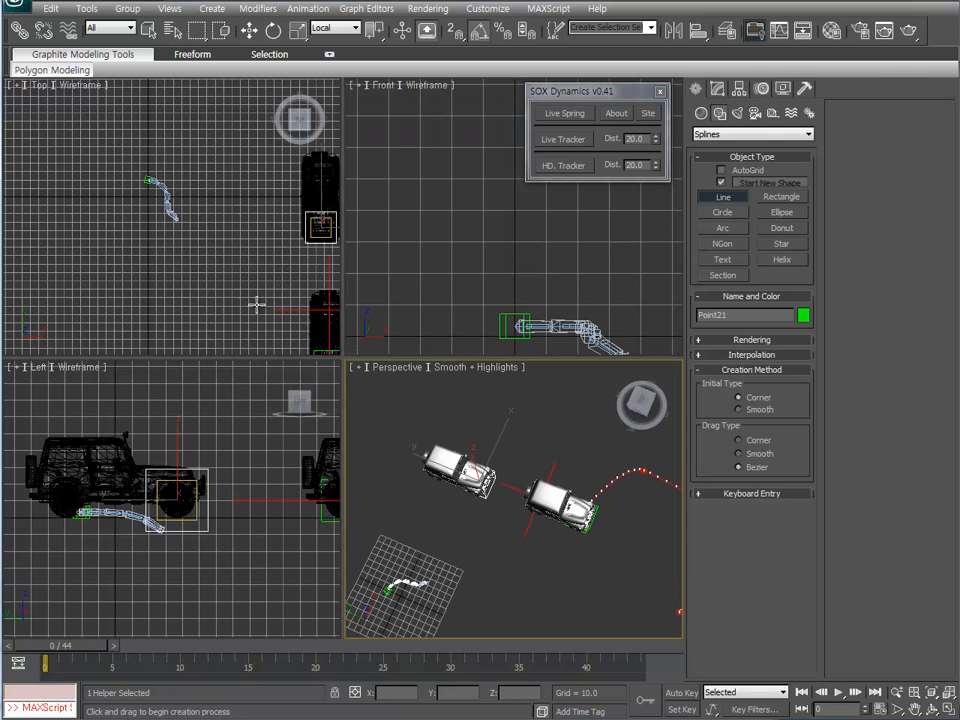
pyautogui.moveTo(257, 304); pyautogui.dragTo(249, 212, button='middle')
pyautogui.hotkey('alt', 'w')
pyautogui.press('F3')
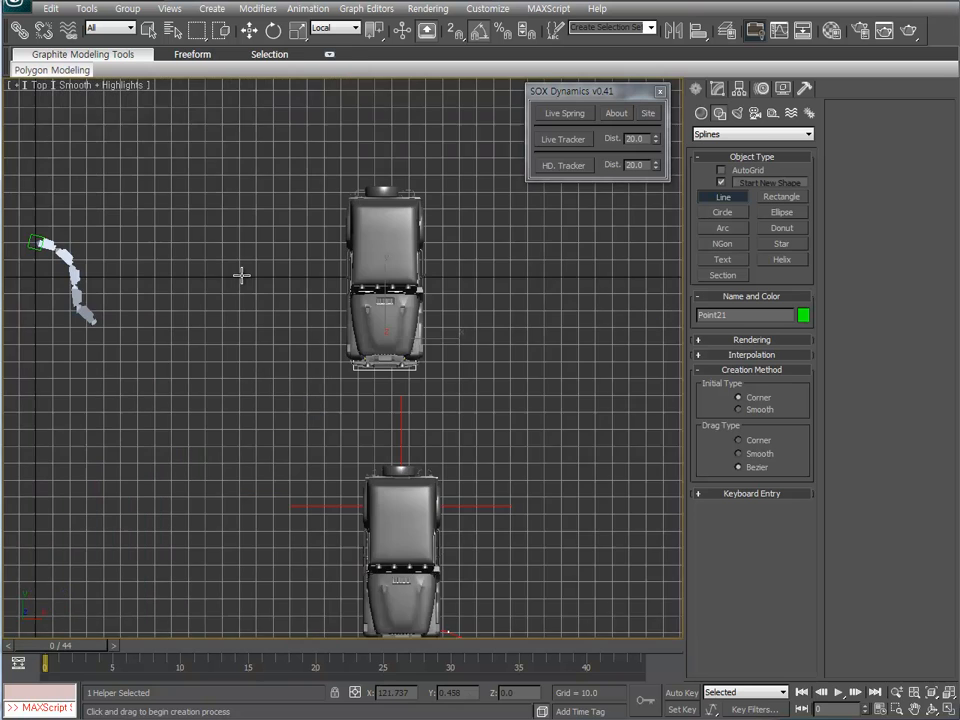
pyautogui.scroll(2, 437, 343)
pyautogui.moveTo(437, 343); pyautogui.dragTo(407, 285, button='middle')
pyautogui.scroll(-1, 293, 290)
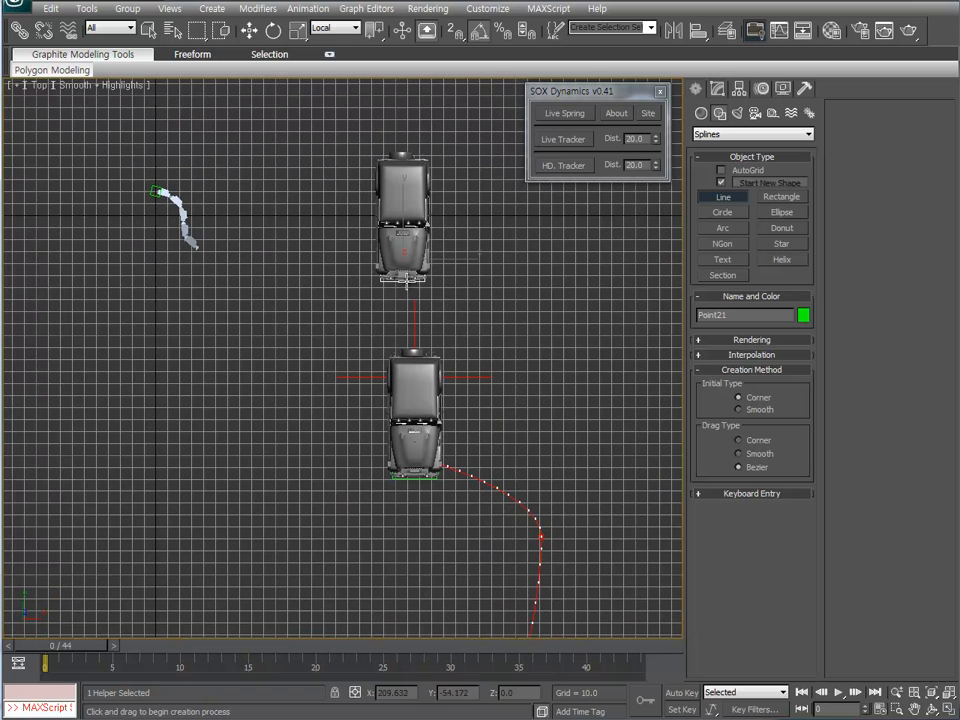
# Draw a winding open line with 12 corner vertices, starting just ahead of the original Jeep's front bumper.
pyautogui.click(403, 296)
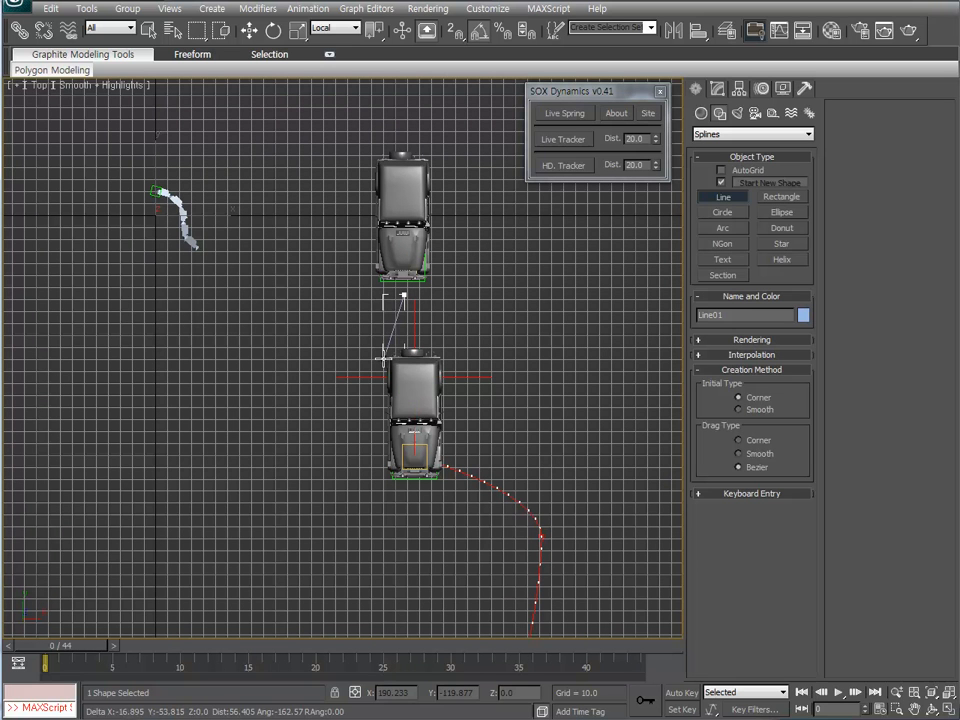
pyautogui.click(382, 357)
pyautogui.click(308, 374)
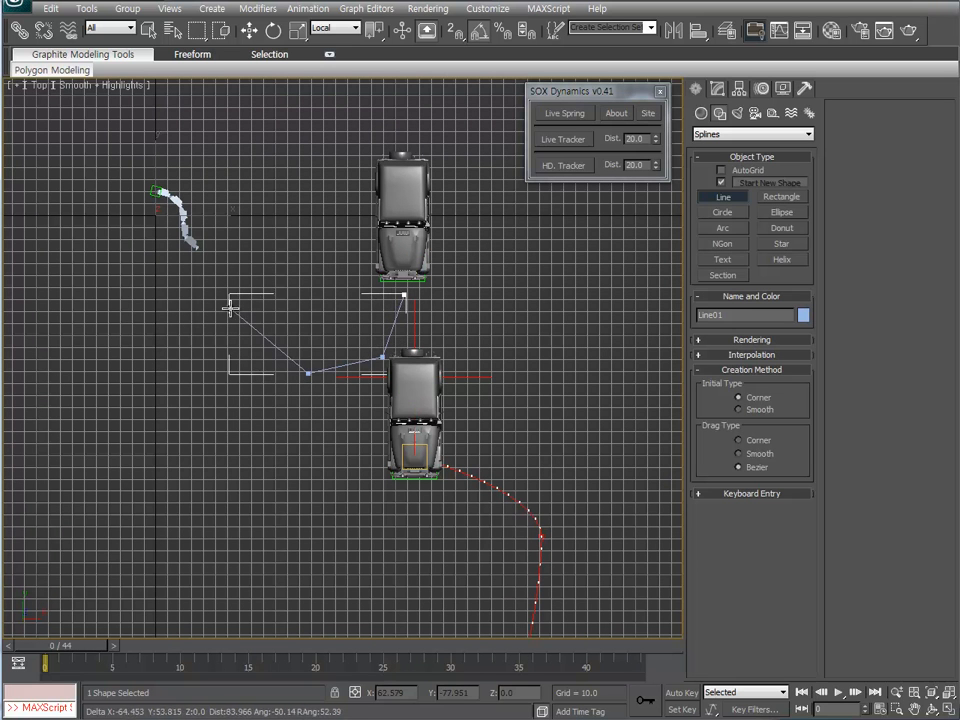
pyautogui.click(231, 309)
pyautogui.click(133, 258)
pyautogui.click(74, 339)
pyautogui.click(70, 426)
pyautogui.click(245, 468)
pyautogui.click(333, 520)
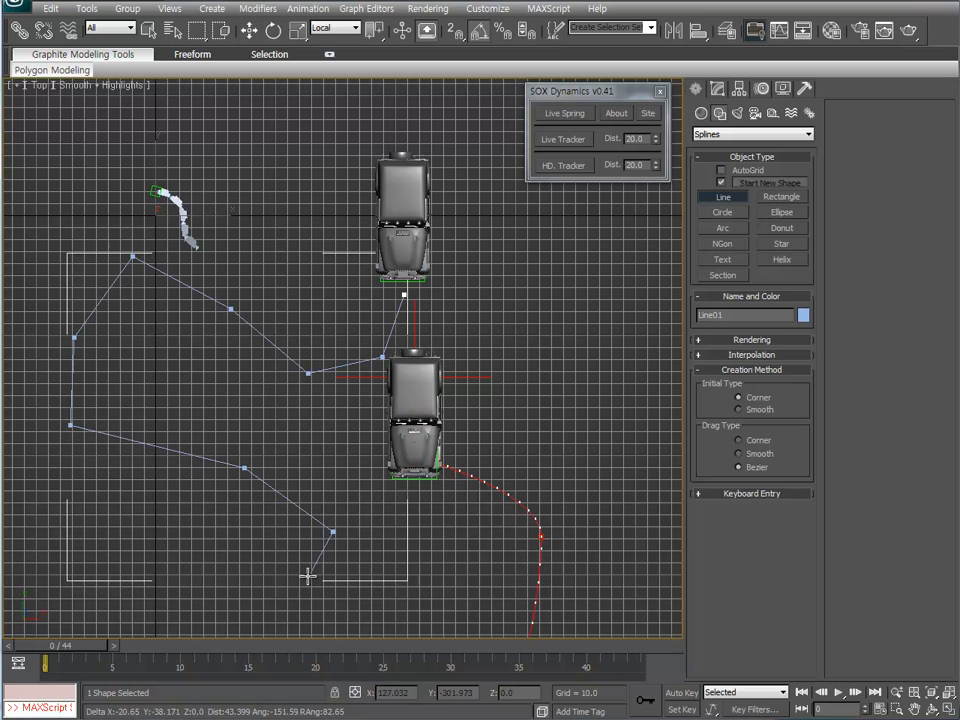
pyautogui.click(308, 578)
pyautogui.click(255, 587)
pyautogui.click(129, 534)
pyautogui.rightClick(167, 542)
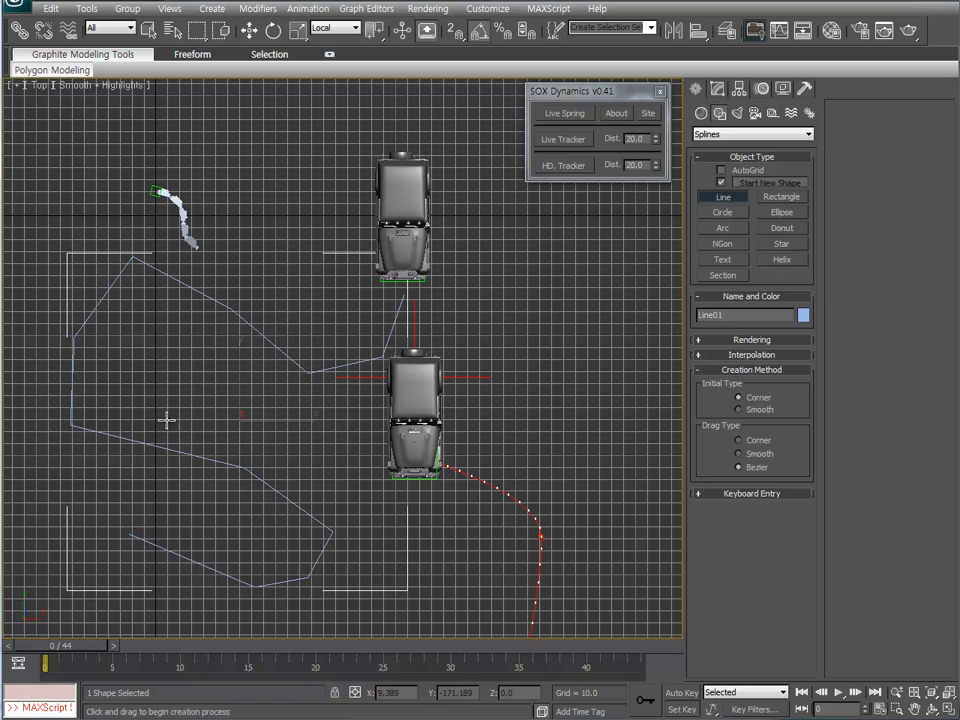
# Convert all 12 vertices of the line to Smooth.
pyautogui.moveTo(331, 497); pyautogui.dragTo(377, 342, button='middle')
pyautogui.click(718, 91)
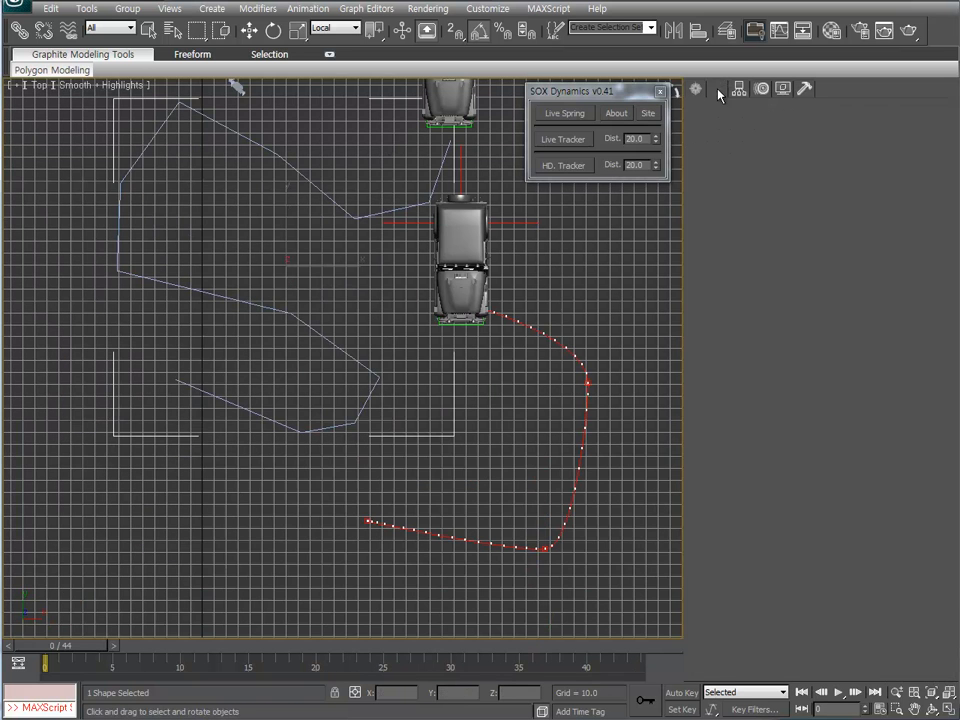
pyautogui.moveTo(396, 269); pyautogui.dragTo(394, 319, button='middle')
pyautogui.hotkey('ctrl', 'a')
pyautogui.press('w')
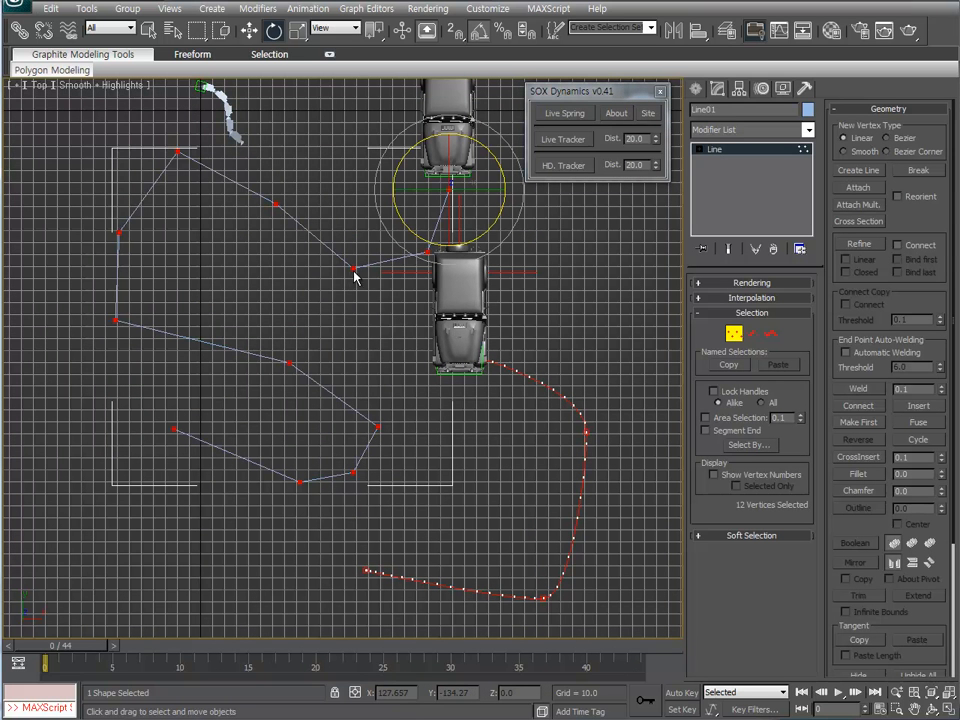
pyautogui.rightClick(328, 212)
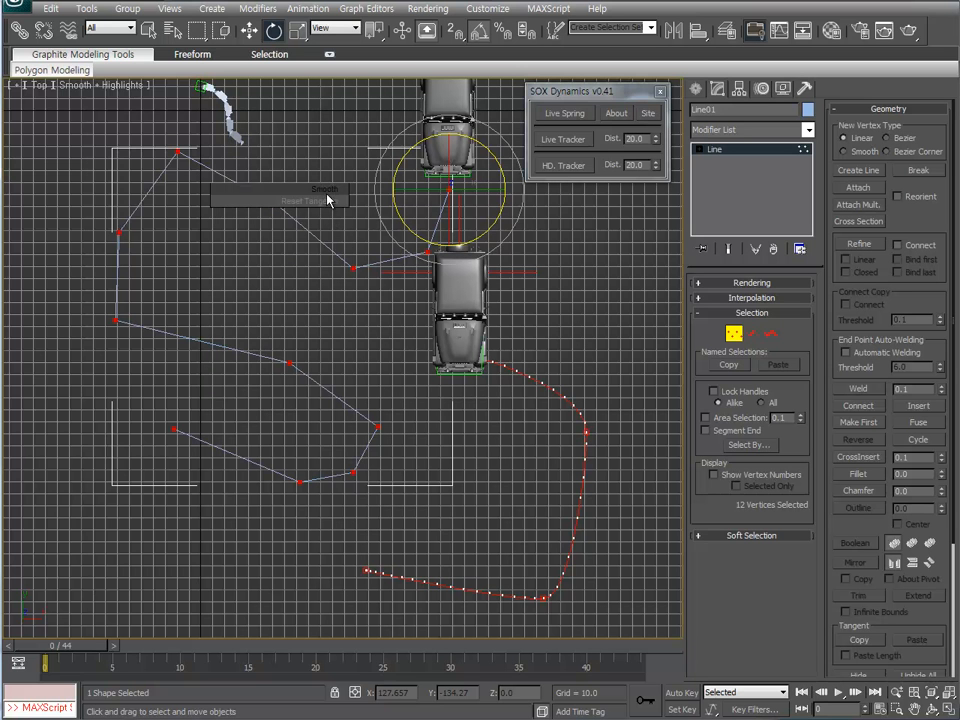
pyautogui.click(326, 190)
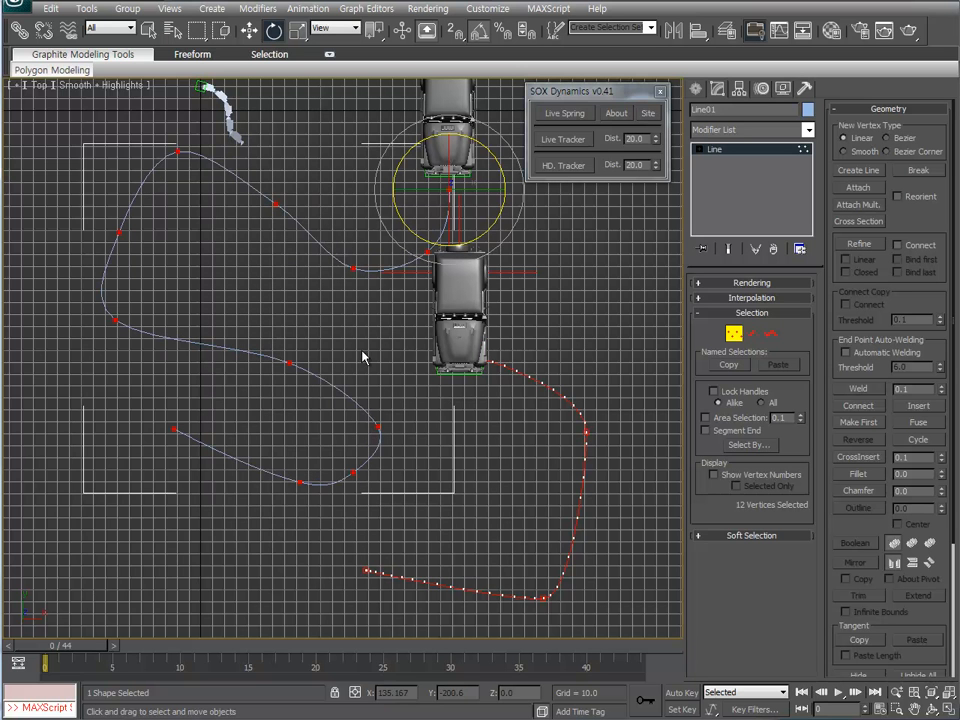
# Move the path's last three vertices away from the Jeeps to widen its final loop.
pyautogui.click(363, 357)
pyautogui.click(301, 482)
pyautogui.press('q')
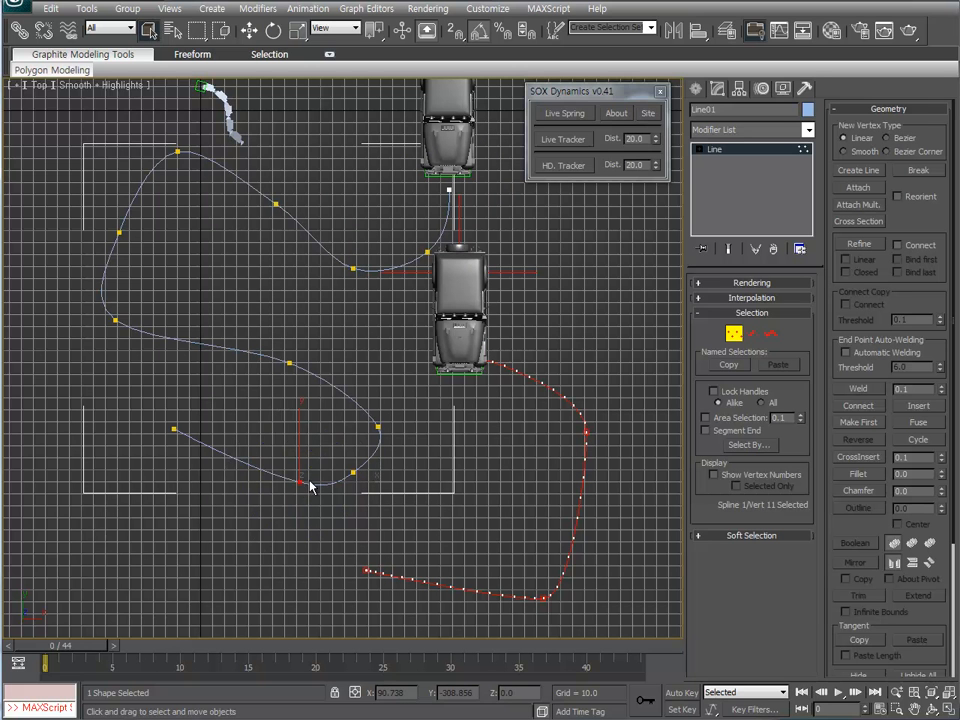
pyautogui.press('s')
pyautogui.click(319, 506)
pyautogui.click(298, 483)
pyautogui.press('w')
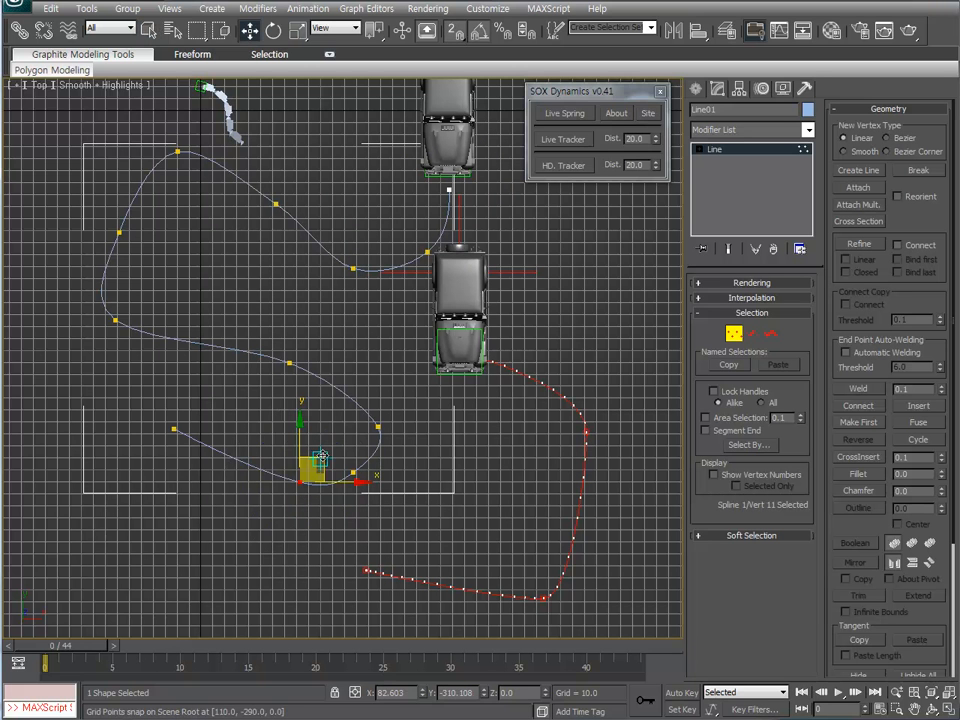
pyautogui.moveTo(324, 460); pyautogui.dragTo(313, 541)
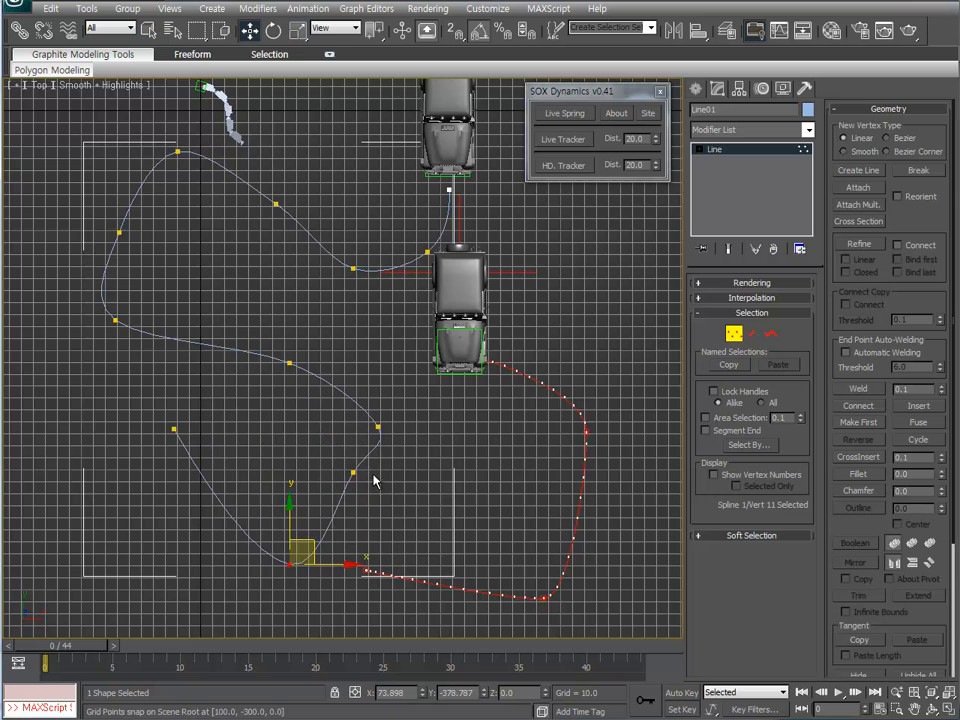
pyautogui.moveTo(353, 472); pyautogui.dragTo(379, 533)
pyautogui.moveTo(172, 429); pyautogui.dragTo(126, 533)
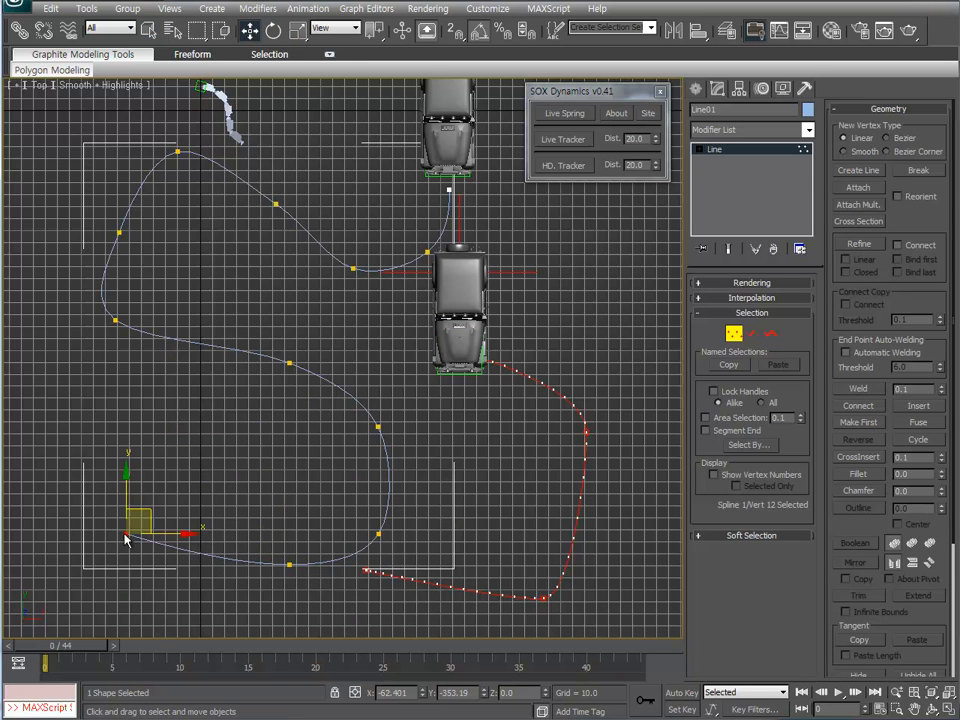
# Reposition the vertices along the path's second half to round out the S-shaped bend and the final loop.
pyautogui.moveTo(288, 411); pyautogui.dragTo(282, 346, button='middle')
pyautogui.moveTo(284, 298); pyautogui.dragTo(247, 310)
pyautogui.moveTo(372, 360); pyautogui.dragTo(337, 401)
pyautogui.moveTo(373, 467); pyautogui.dragTo(200, 535)
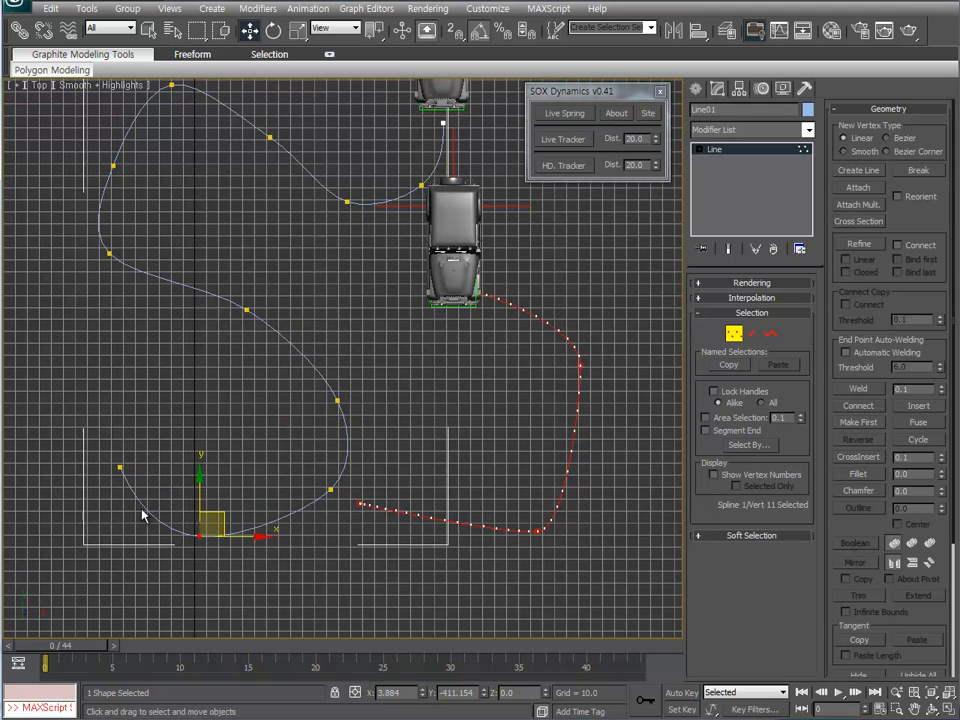
# Nudge the path's fourth vertex slightly upward in the Top view and leave vertex editing.
pyautogui.moveTo(180, 262); pyautogui.dragTo(195, 330, button='middle')
pyautogui.moveTo(276, 255); pyautogui.dragTo(292, 330, button='middle')
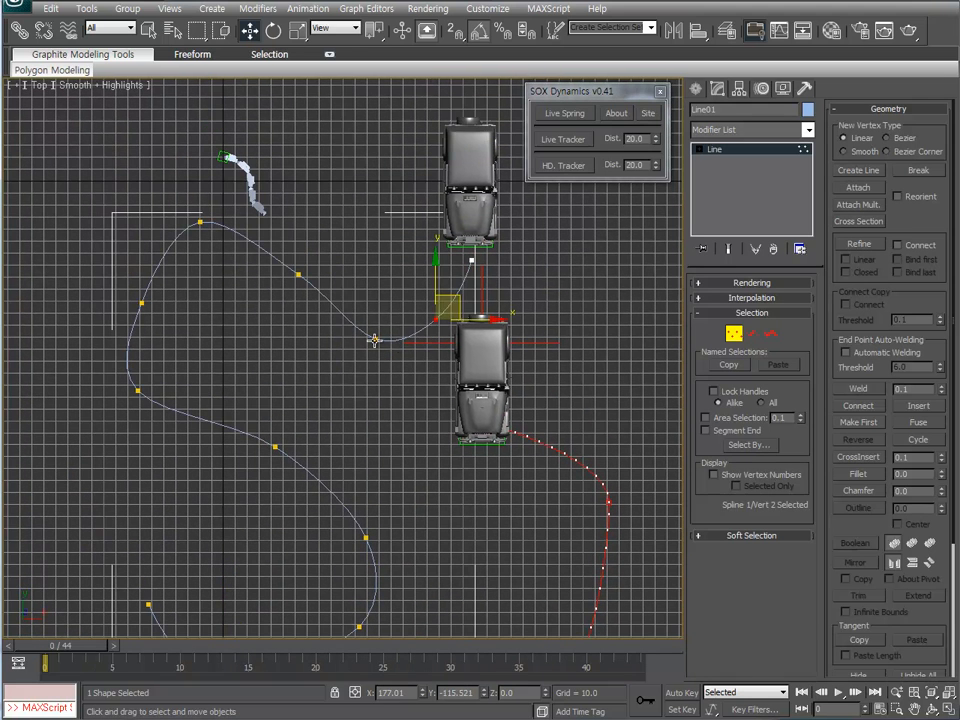
pyautogui.click(295, 273)
pyautogui.moveTo(295, 273); pyautogui.dragTo(296, 259)
pyautogui.moveTo(319, 273); pyautogui.dragTo(303, 221, button='middle')
pyautogui.scroll(-2, 304, 221)
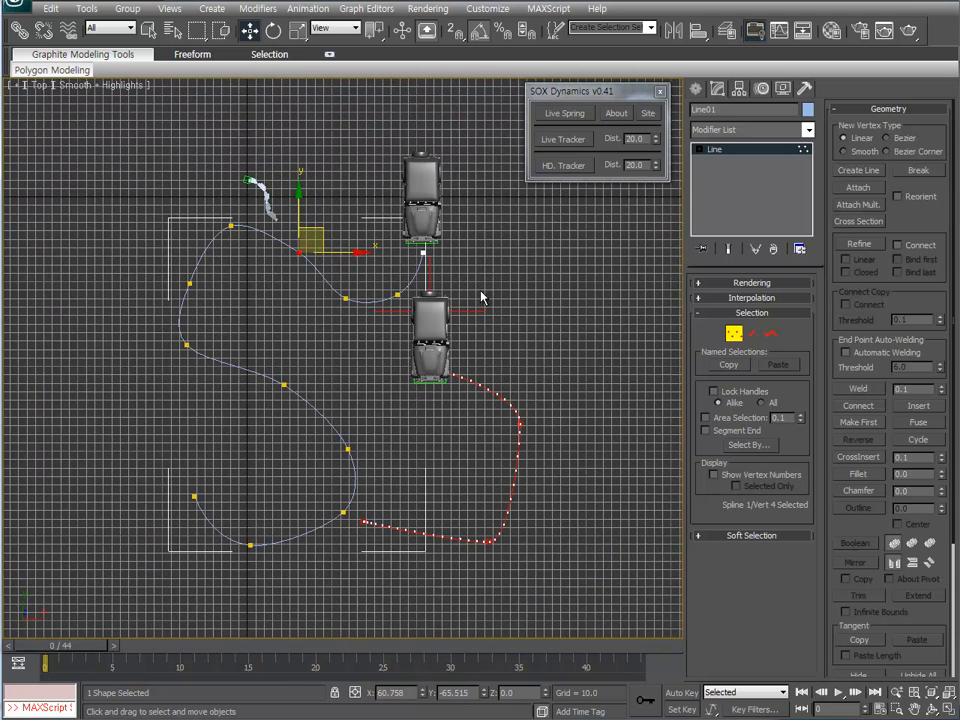
pyautogui.click(739, 335)
# Examine the finished path and its start near the original Jeep in the maximized Perspective view.
pyautogui.hotkey('alt', 'w')
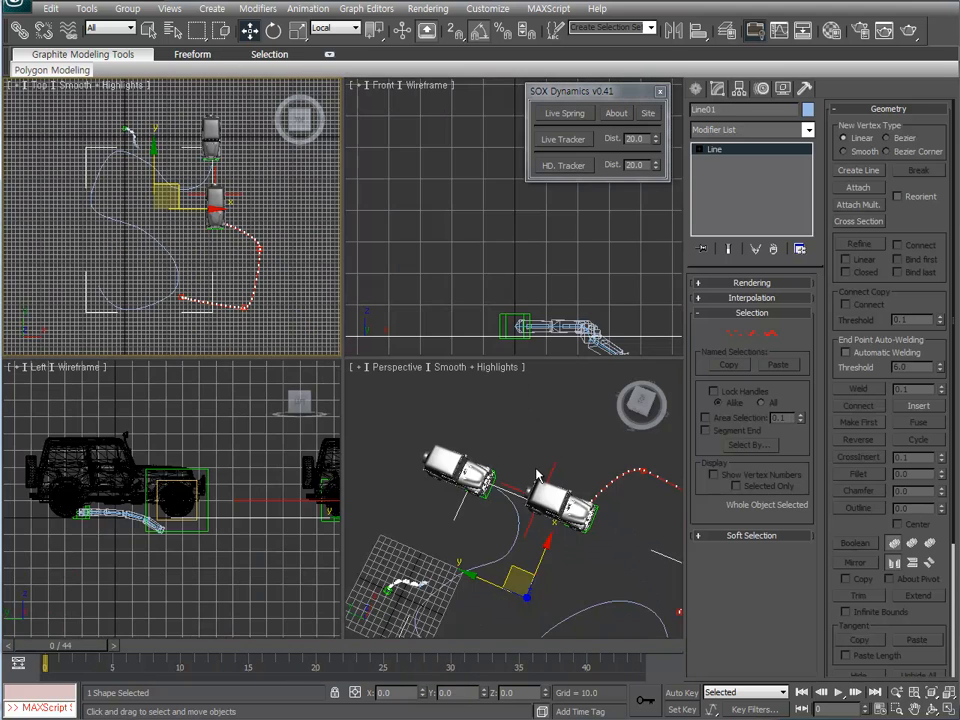
pyautogui.hotkey('alt', 'w')
pyautogui.keyDown('alt'); pyautogui.moveTo(253, 398); pyautogui.dragTo(292, 400, button='middle'); pyautogui.keyUp('alt')
pyautogui.moveTo(292, 400); pyautogui.dragTo(405, 335, button='middle')
pyautogui.scroll(5, 379, 339)
pyautogui.scroll(-3, 386, 268)
pyautogui.scroll(-3, 408, 445)
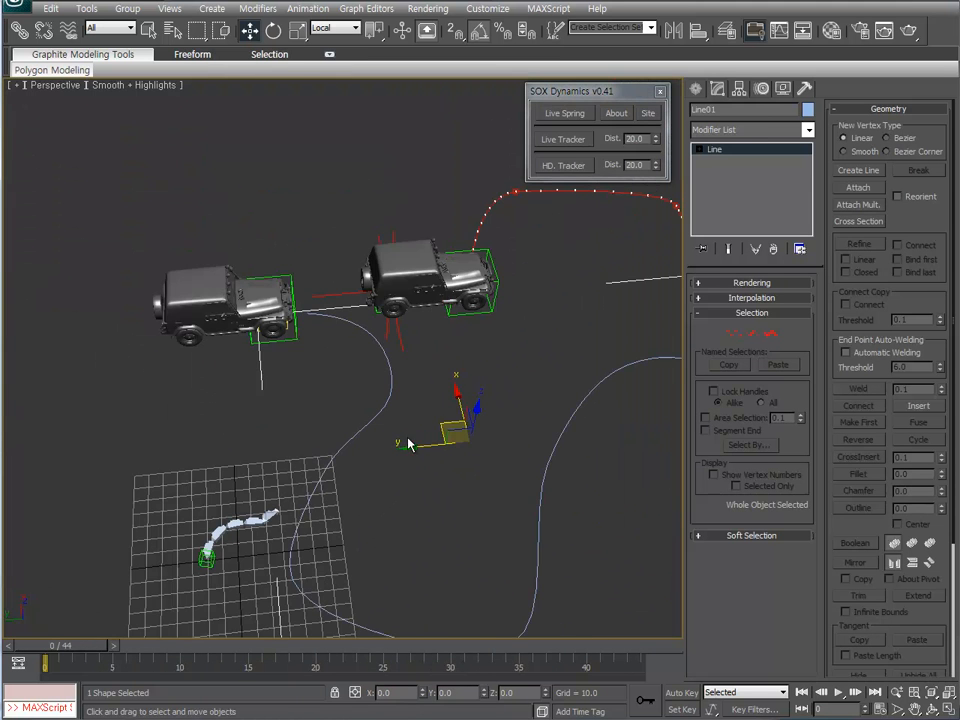
pyautogui.moveTo(613, 499); pyautogui.dragTo(543, 377)
pyautogui.moveTo(570, 380); pyautogui.dragTo(445, 330, button='middle')
pyautogui.moveTo(266, 314); pyautogui.dragTo(351, 377, button='middle')
pyautogui.scroll(3, 351, 377)
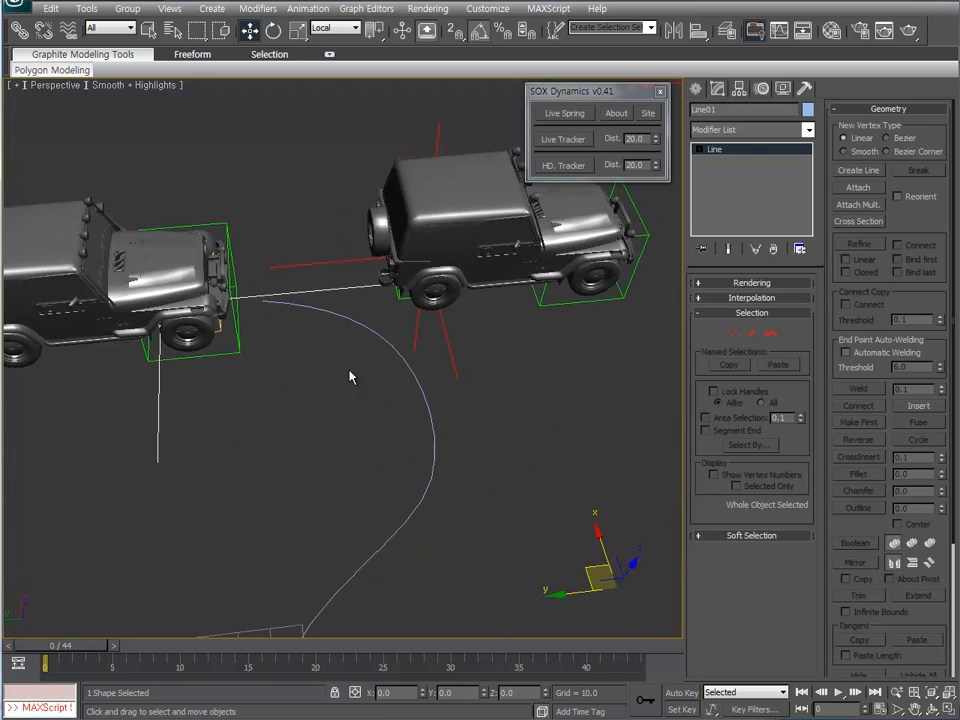
# Apply a Path Constraint to the original Jeep's front Point helper, using the Line01 spline as its path.
pyautogui.click(240, 335)
pyautogui.moveTo(229, 190); pyautogui.dragTo(268, 162, button='middle')
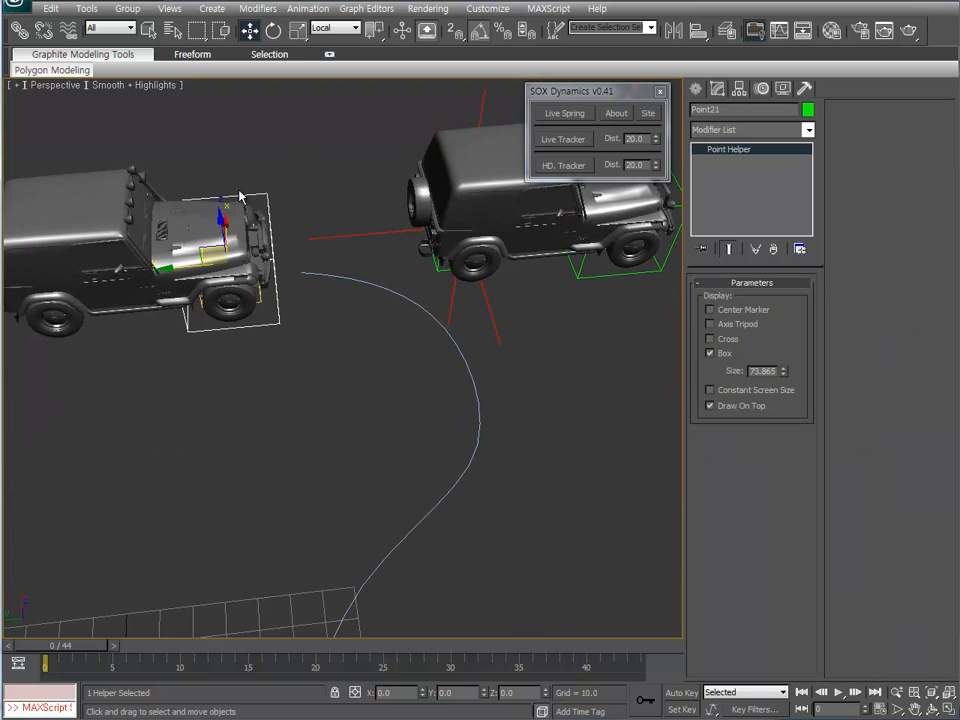
pyautogui.moveTo(190, 168); pyautogui.dragTo(220, 168, button='middle')
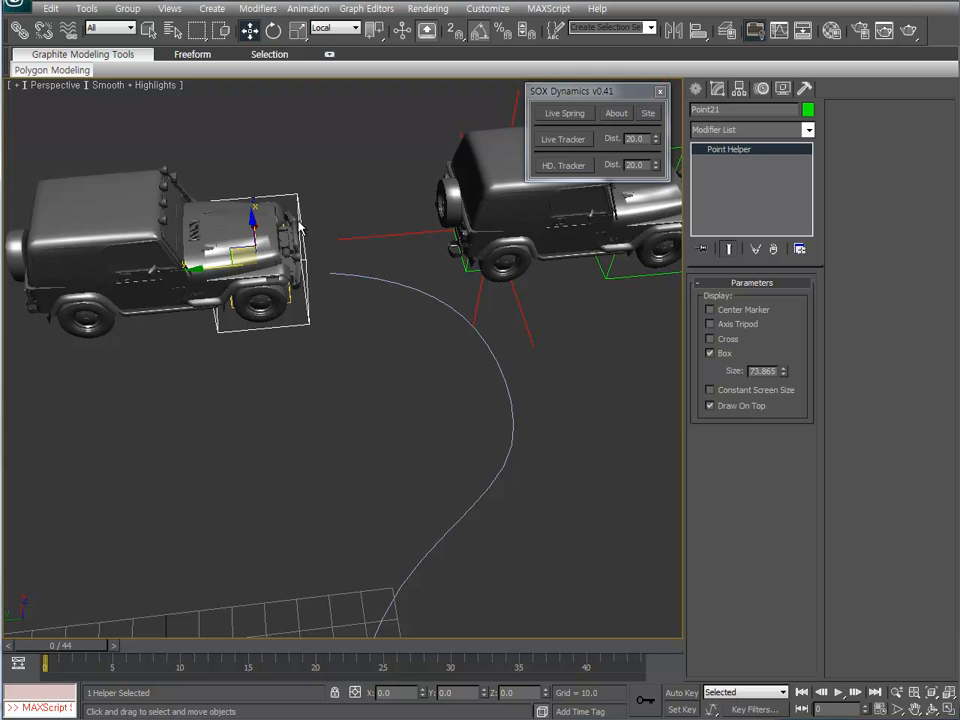
pyautogui.click(308, 8)
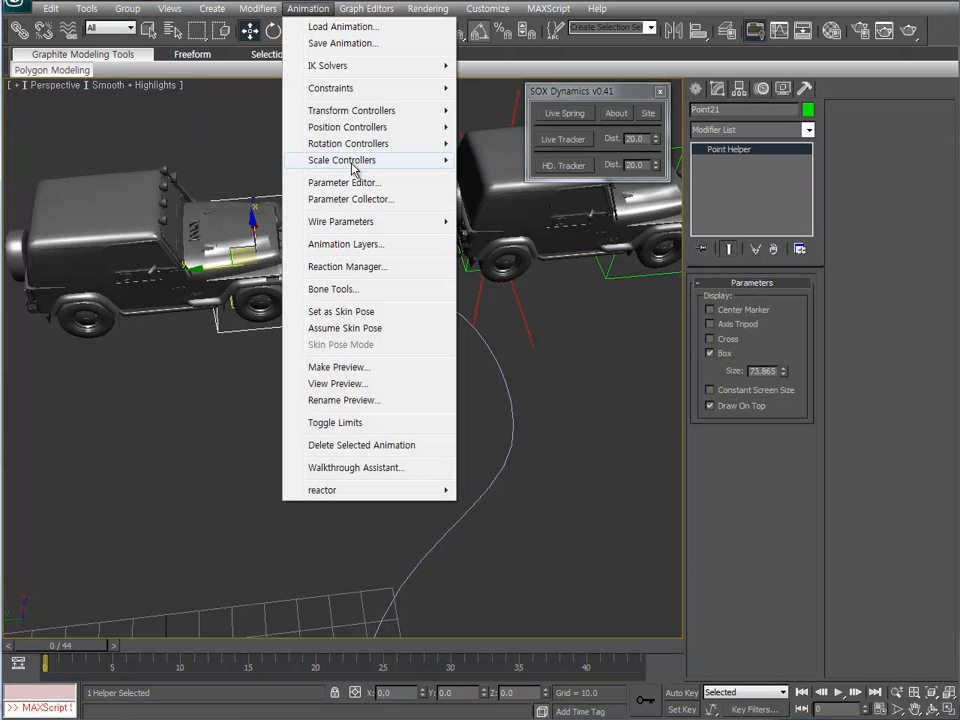
pyautogui.moveTo(341, 93)
pyautogui.click(512, 127)
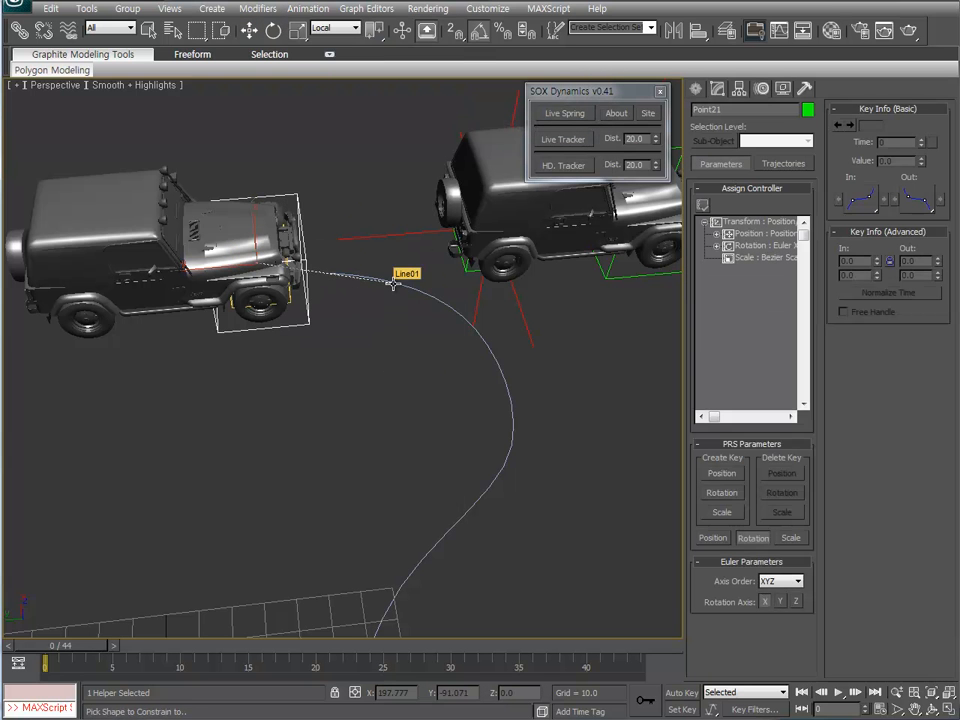
pyautogui.click(394, 284)
# Scrub and play the animation to examine how the constrained Jeep travels along the path.
pyautogui.keyDown('alt'); pyautogui.moveTo(495, 358); pyautogui.dragTo(419, 250, button='middle'); pyautogui.keyUp('alt')
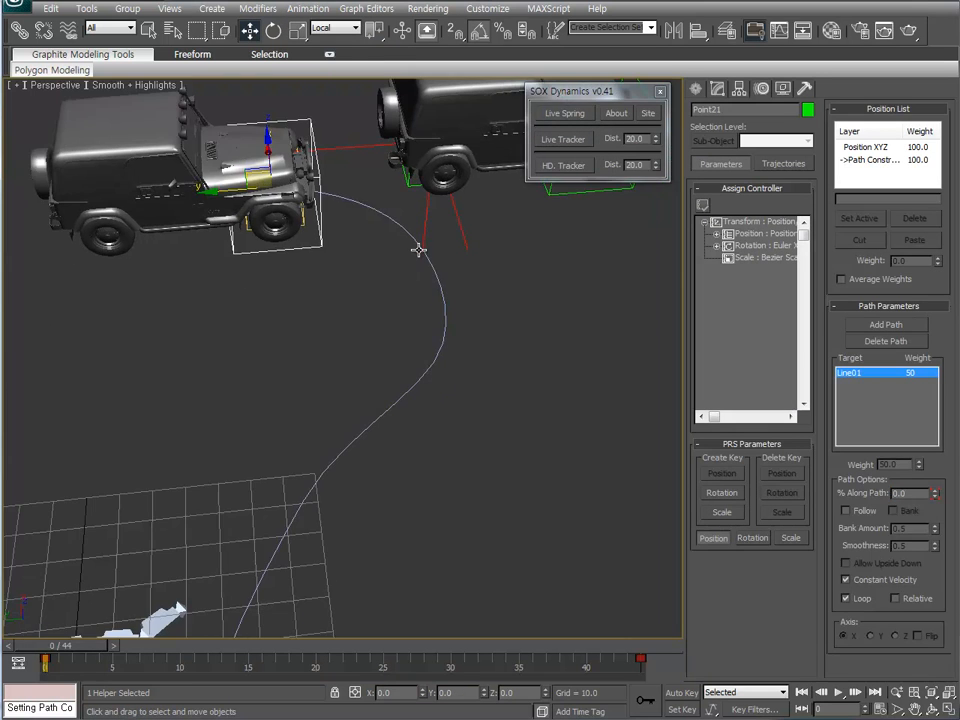
pyautogui.scroll(-4, 421, 264)
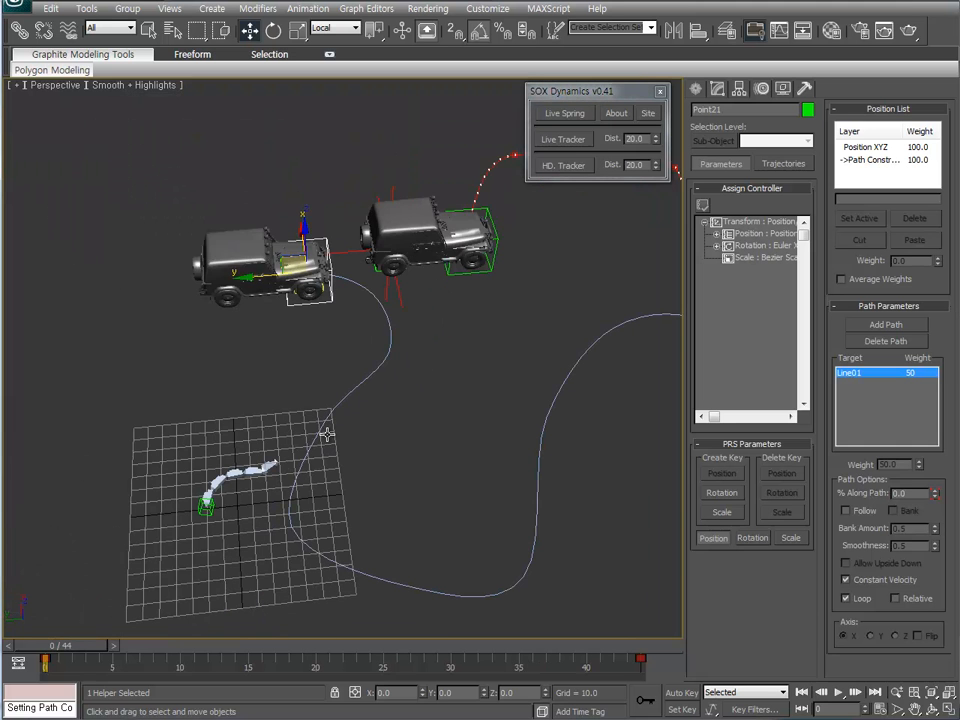
pyautogui.moveTo(68, 652); pyautogui.dragTo(5, 681)
pyautogui.click(861, 516)
pyautogui.click(866, 512)
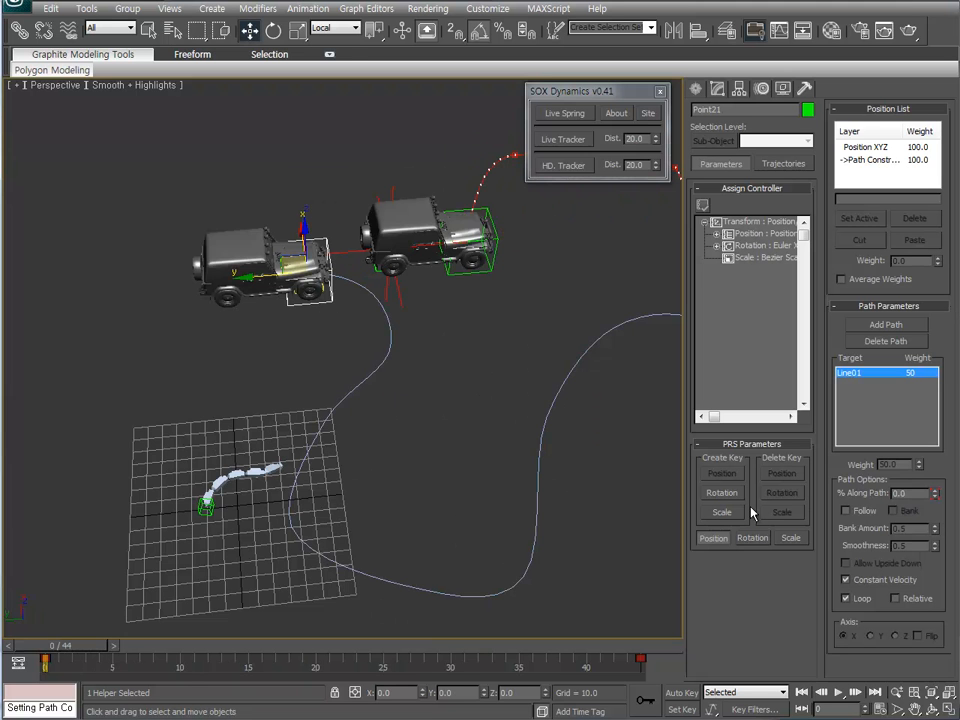
pyautogui.keyDown('alt'); pyautogui.moveTo(375, 498); pyautogui.dragTo(140, 277, button='middle'); pyautogui.keyUp('alt')
pyautogui.moveTo(256, 367); pyautogui.dragTo(343, 500, button='middle')
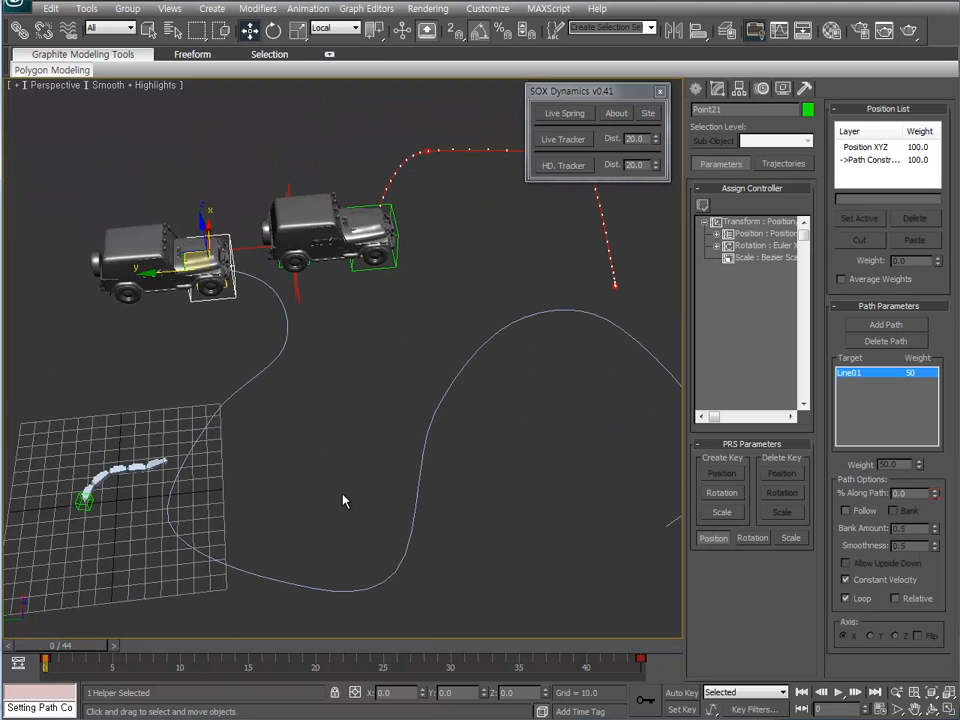
pyautogui.press('/')
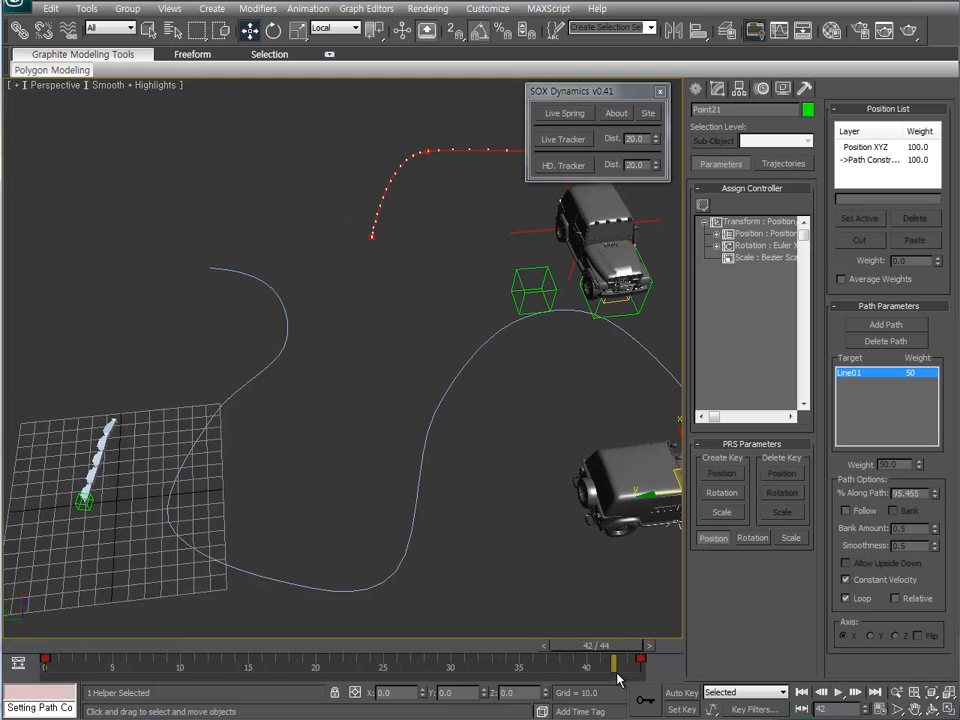
# Extend the active time range to 140 frames and move the path animation's end key to frame 140.
pyautogui.keyDown('ctrl'); pyautogui.keyDown('alt'); pyautogui.moveTo(617, 678); pyautogui.dragTo(297, 668, button='right'); pyautogui.keyUp('alt'); pyautogui.keyUp('ctrl')
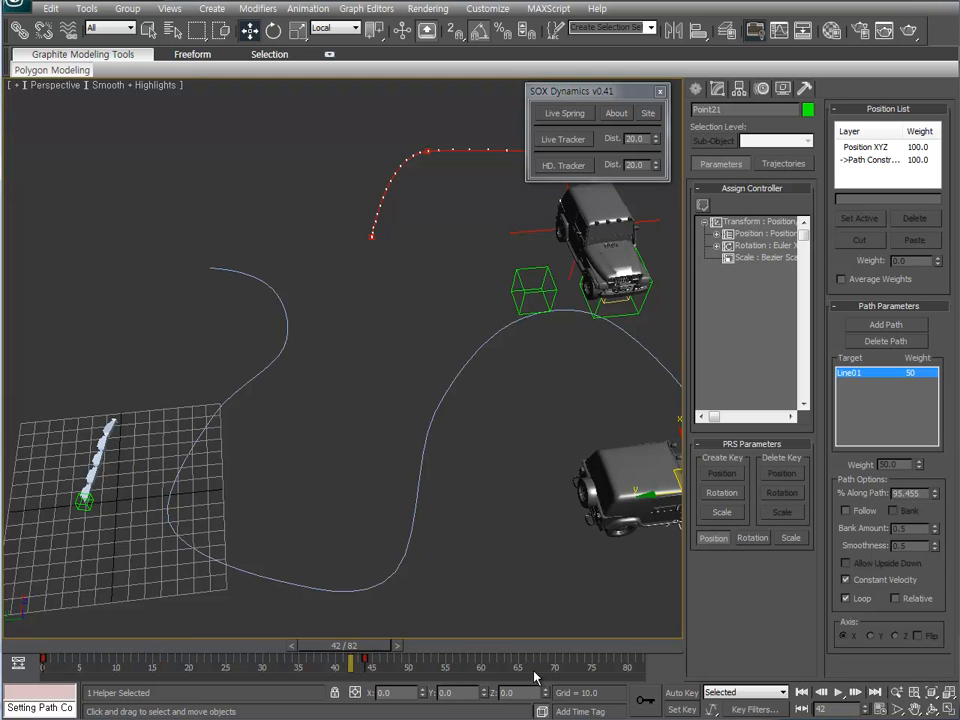
pyautogui.keyDown('ctrl'); pyautogui.keyDown('alt'); pyautogui.moveTo(535, 678); pyautogui.dragTo(296, 671, button='right'); pyautogui.keyUp('alt'); pyautogui.keyUp('ctrl')
pyautogui.moveTo(232, 658); pyautogui.dragTo(537, 667)
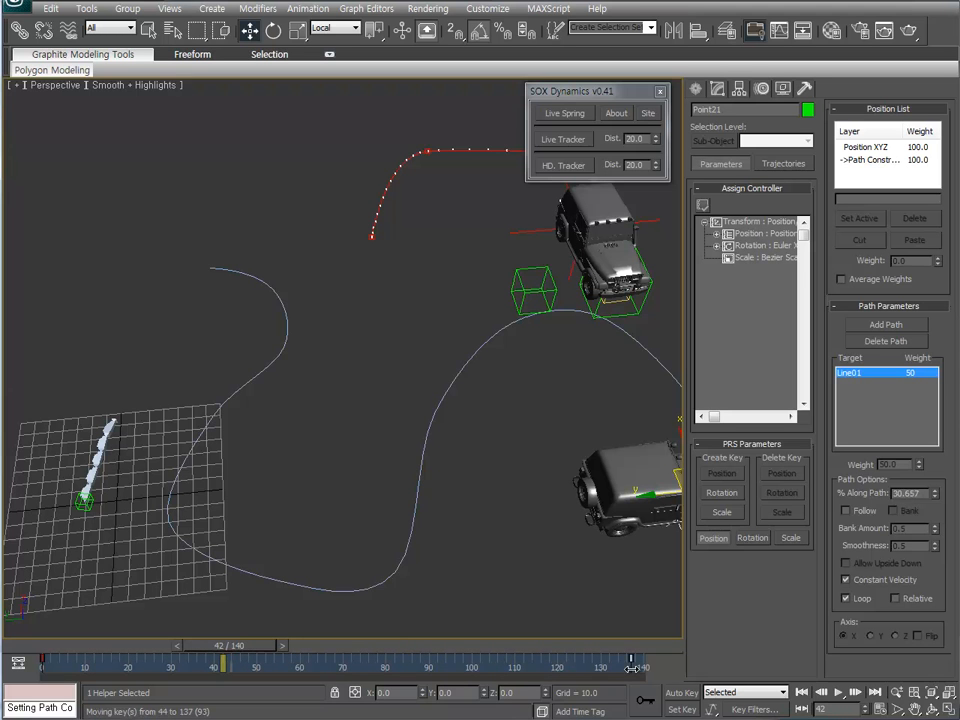
pyautogui.moveTo(644, 667); pyautogui.dragTo(644, 667)
# Play the lengthened path animation to check the Jeep's speed, and return to frame 0.
pyautogui.moveTo(208, 643); pyautogui.dragTo(40, 645)
pyautogui.press('/')
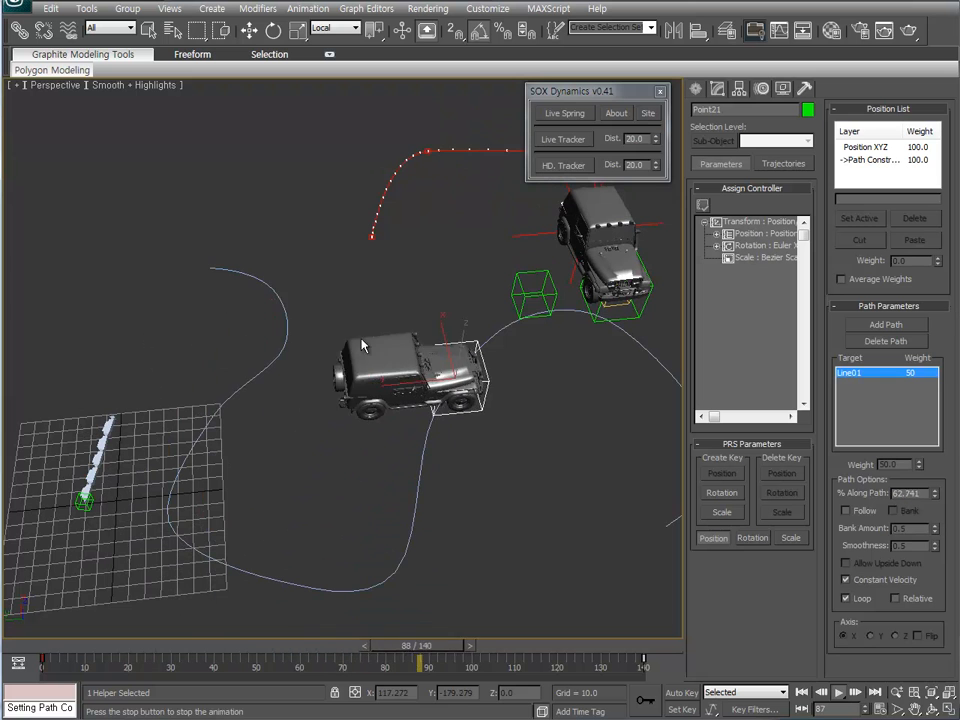
pyautogui.press('/')
pyautogui.moveTo(461, 651); pyautogui.dragTo(46, 646)
# Create an HD. Tracker with a distance of 20 for the original Jeep's front Point helper.
pyautogui.moveTo(238, 218); pyautogui.dragTo(407, 328, button='middle')
pyautogui.scroll(2, 407, 352)
pyautogui.scroll(4, 406, 328)
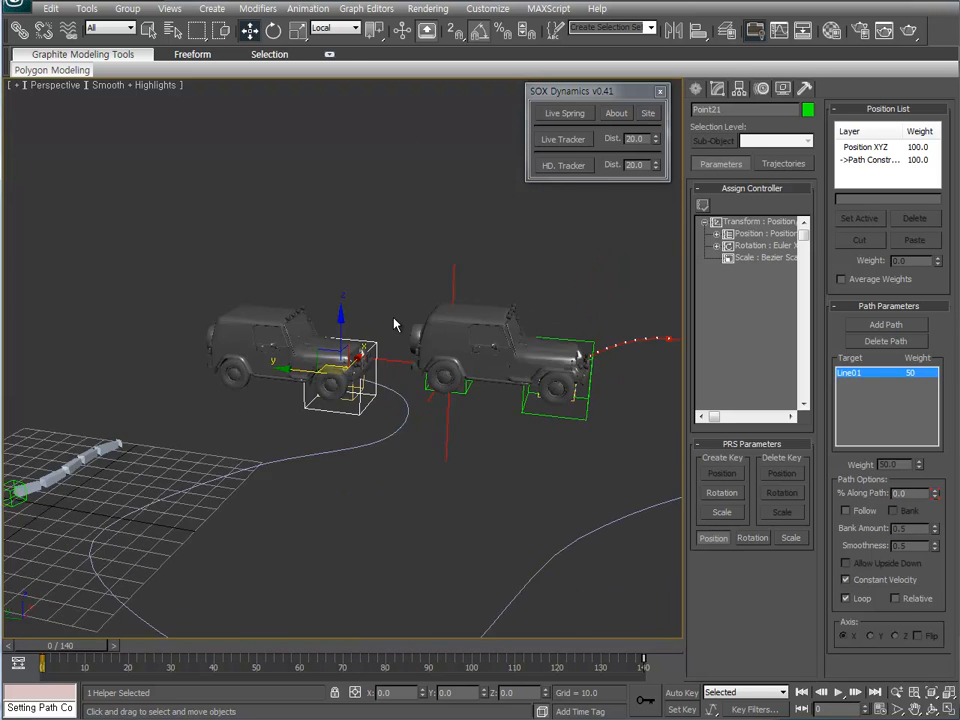
pyautogui.click(565, 168)
pyautogui.keyDown('alt'); pyautogui.moveTo(436, 283); pyautogui.dragTo(406, 322, button='middle'); pyautogui.keyUp('alt')
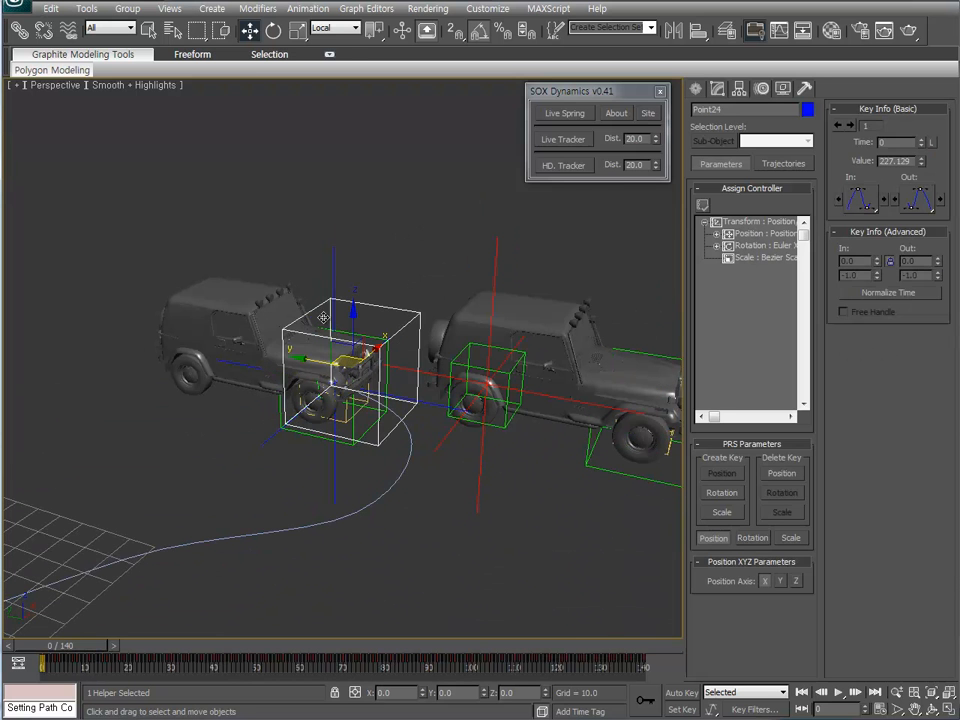
# Reduce the display size of the new tracker's cross-shaped Point helper to 41.62, keeping only its Cross display.
pyautogui.click(339, 480)
pyautogui.click(335, 475)
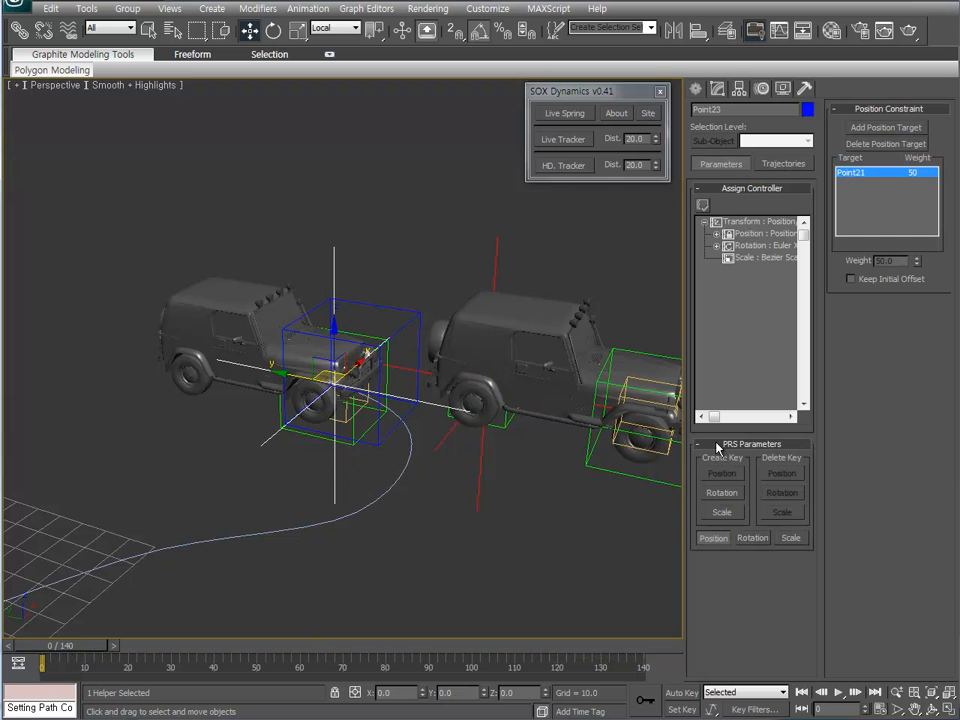
pyautogui.keyDown('alt'); pyautogui.moveTo(502, 412); pyautogui.dragTo(362, 377, button='middle'); pyautogui.keyUp('alt')
pyautogui.click(737, 292)
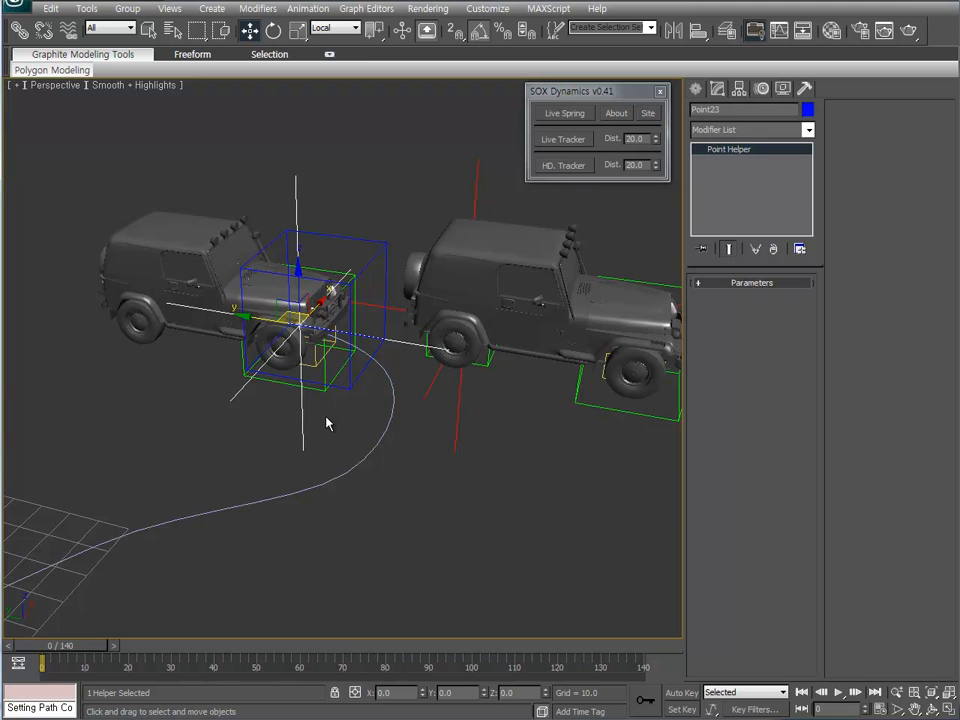
pyautogui.click(341, 440)
pyautogui.moveTo(230, 428); pyautogui.dragTo(230, 428)
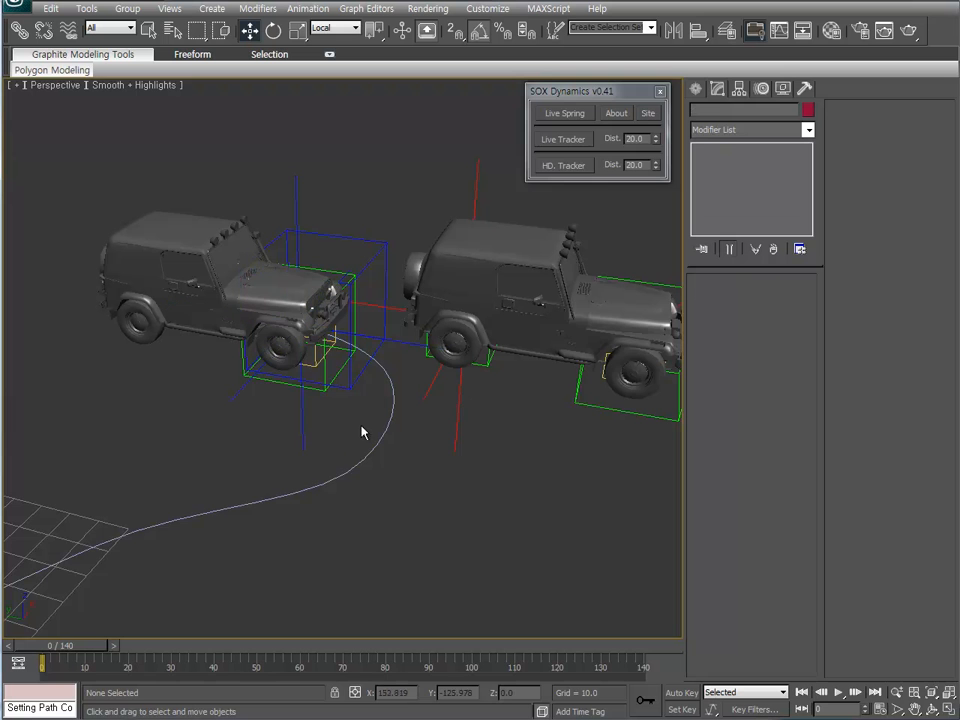
pyautogui.click(743, 284)
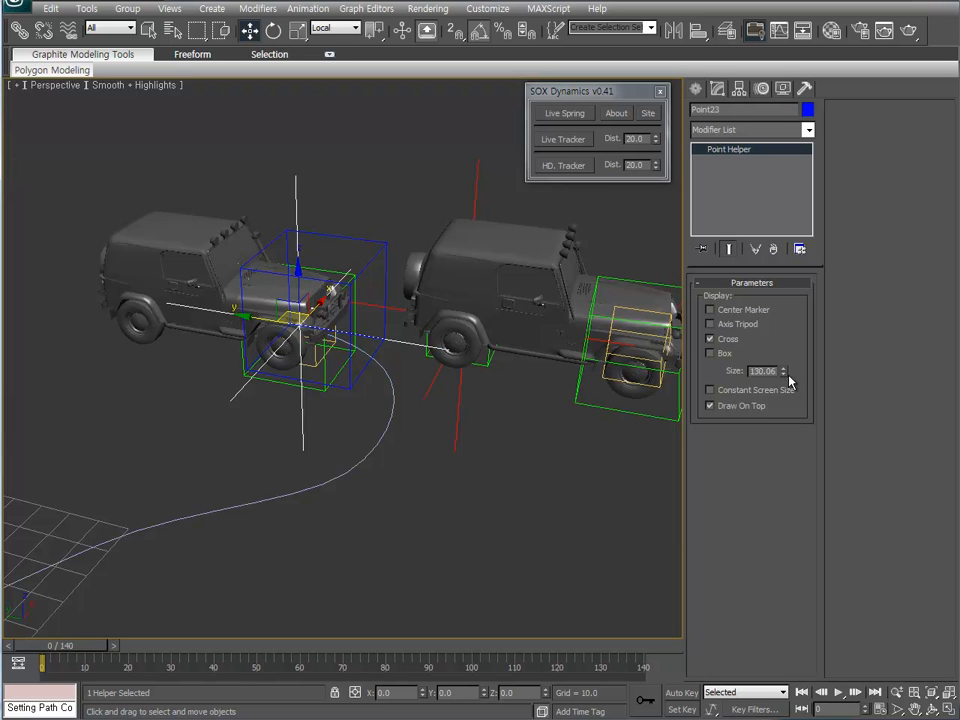
pyautogui.moveTo(783, 374); pyautogui.dragTo(786, 420)
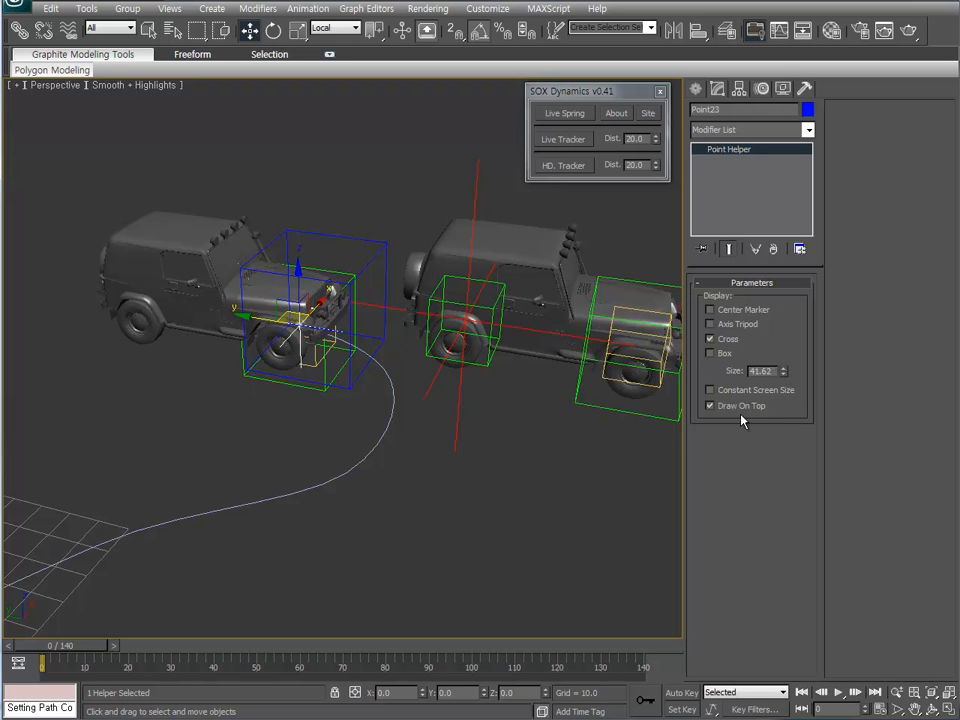
pyautogui.click(721, 355)
pyautogui.click(720, 352)
pyautogui.moveTo(420, 369); pyautogui.dragTo(426, 381, button='middle')
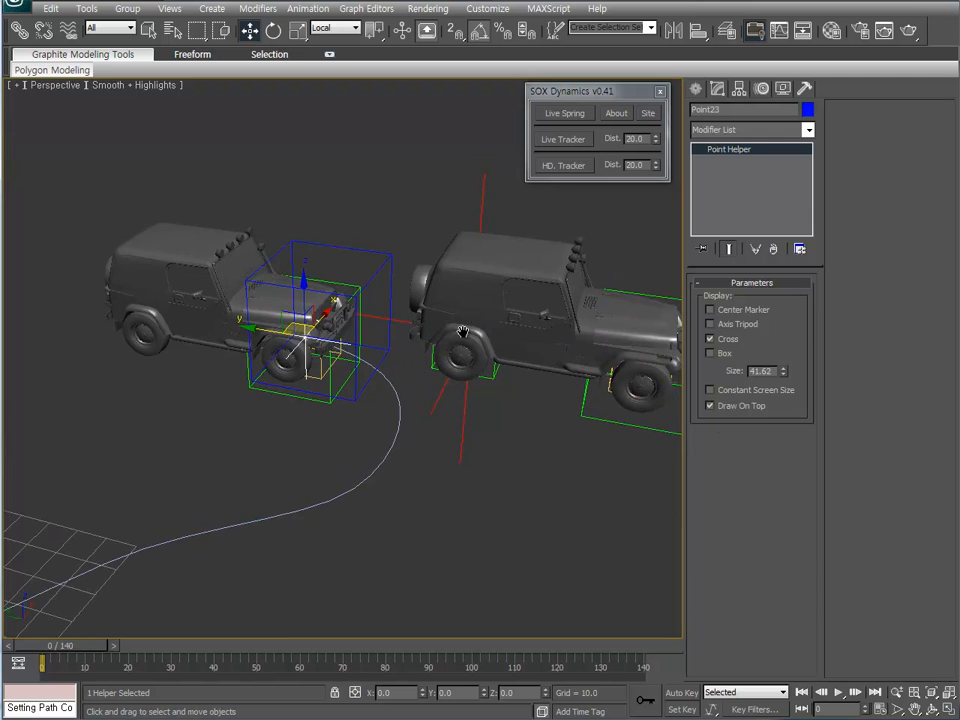
# Reduce the display size of the HD. Tracker's box-shaped Point helper to about 58.
pyautogui.keyDown('alt'); pyautogui.moveTo(462, 332); pyautogui.dragTo(383, 364, button='middle'); pyautogui.keyUp('alt')
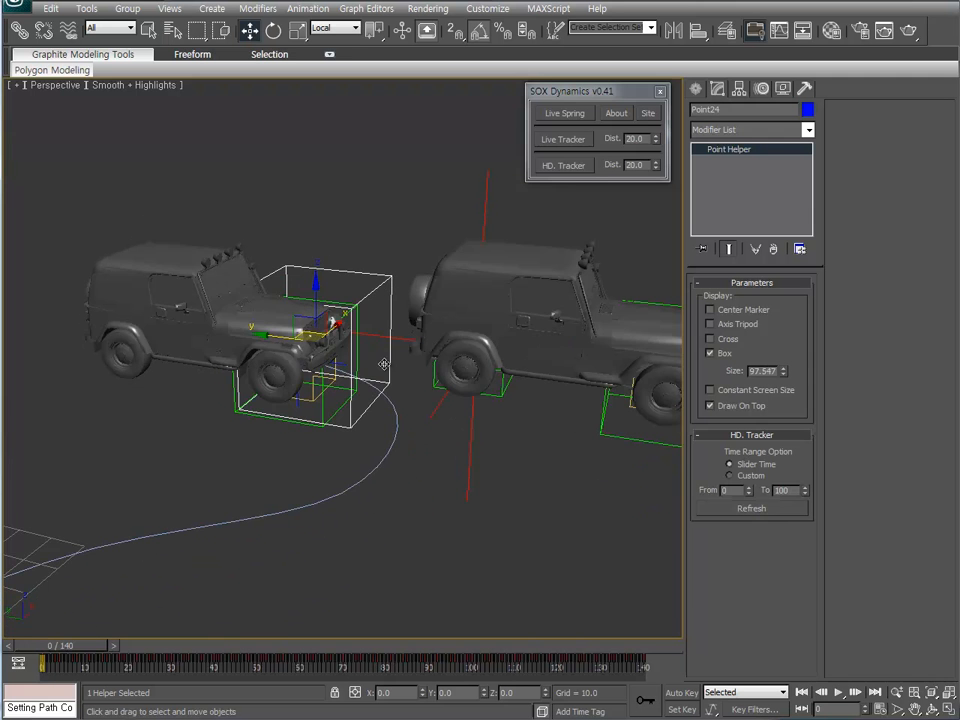
pyautogui.moveTo(804, 489); pyautogui.dragTo(806, 496)
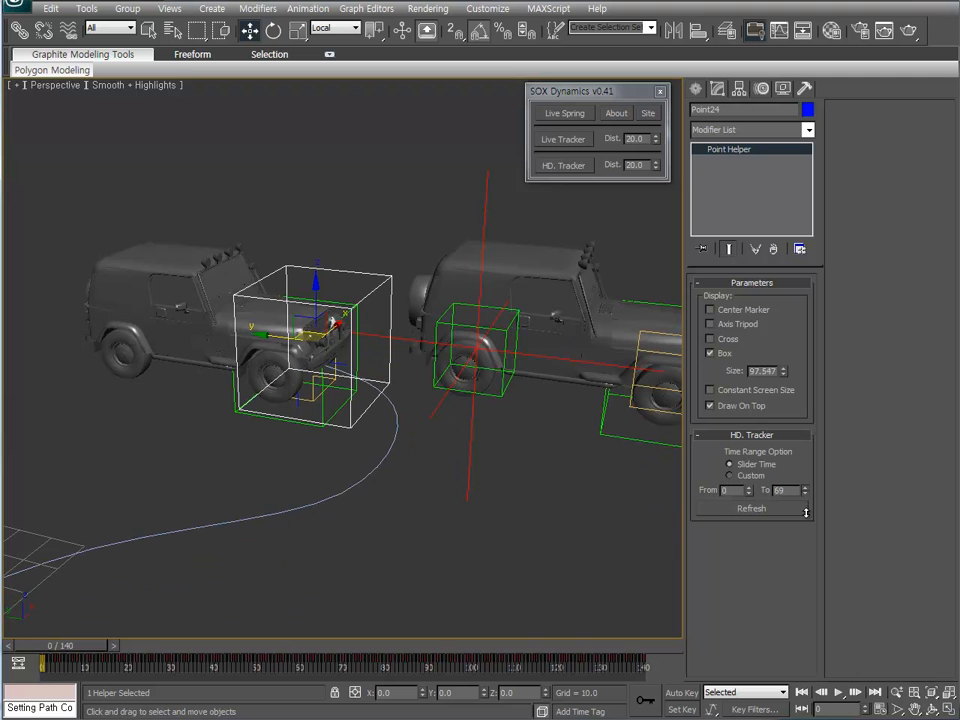
pyautogui.hotkey('ctrl', 'z')
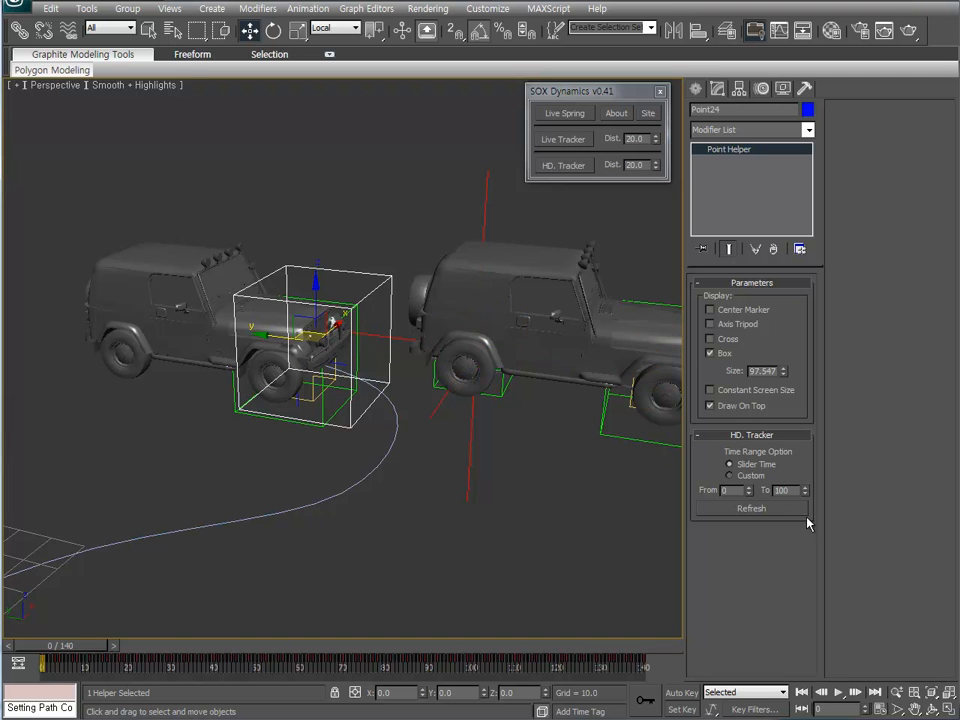
pyautogui.keyDown('alt'); pyautogui.moveTo(319, 392); pyautogui.dragTo(342, 386, button='middle'); pyautogui.keyUp('alt')
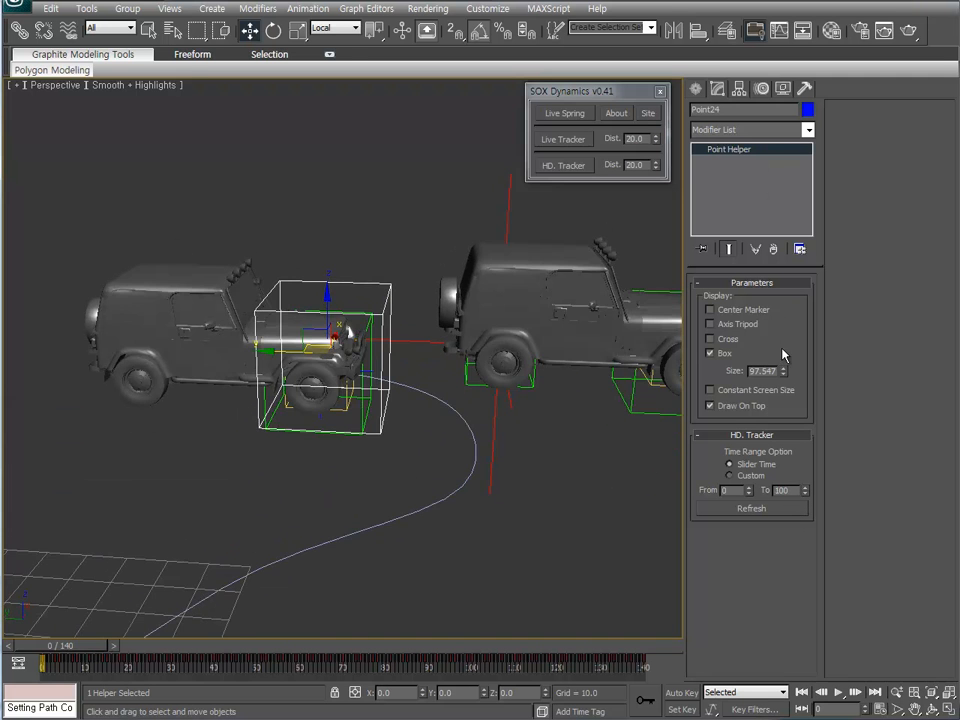
pyautogui.moveTo(787, 376); pyautogui.dragTo(792, 400)
pyautogui.keyDown('alt'); pyautogui.moveTo(514, 328); pyautogui.dragTo(407, 369, button='middle'); pyautogui.keyUp('alt')
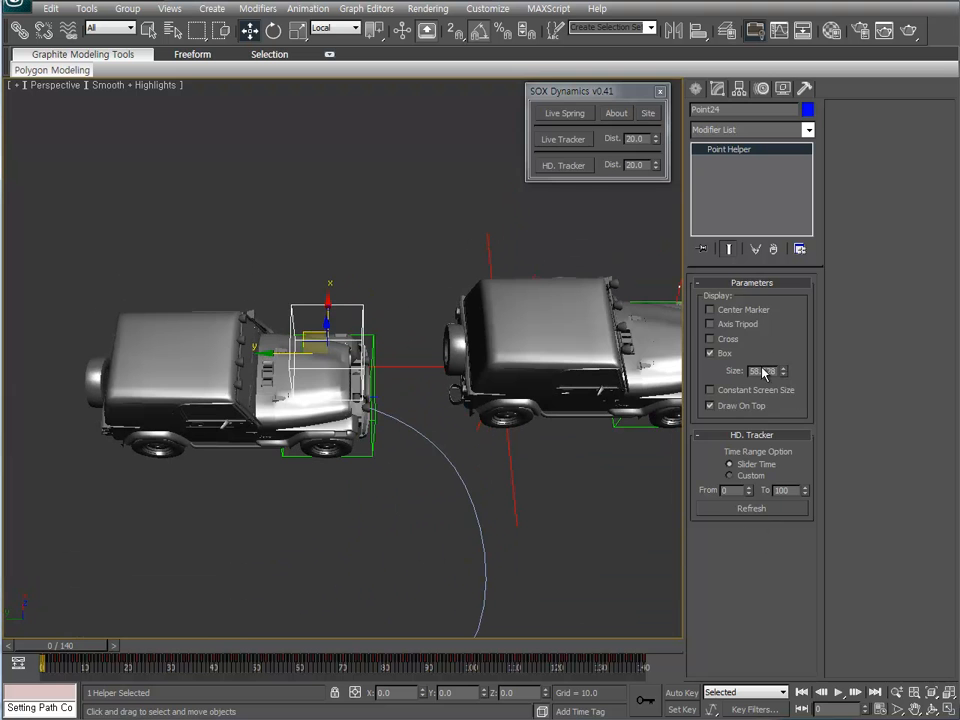
# Compare the HD. Tracker helper's options with the Realtime Tracker settings of the second Jeep's red helper.
pyautogui.click(765, 285)
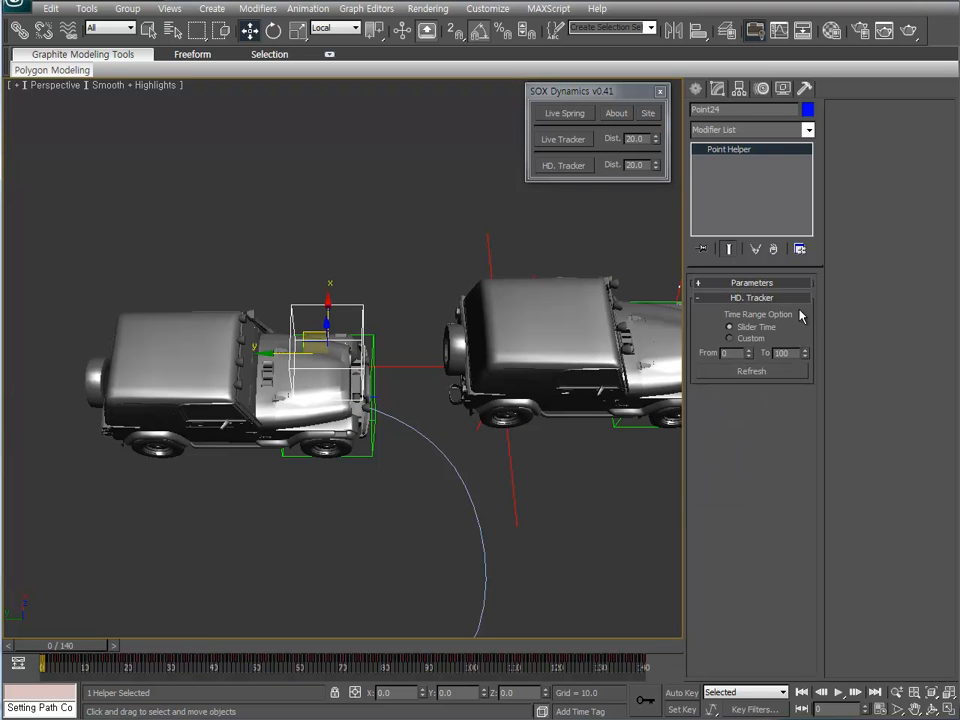
pyautogui.keyDown('alt'); pyautogui.moveTo(338, 379); pyautogui.dragTo(450, 381, button='middle'); pyautogui.keyUp('alt')
pyautogui.click(395, 422)
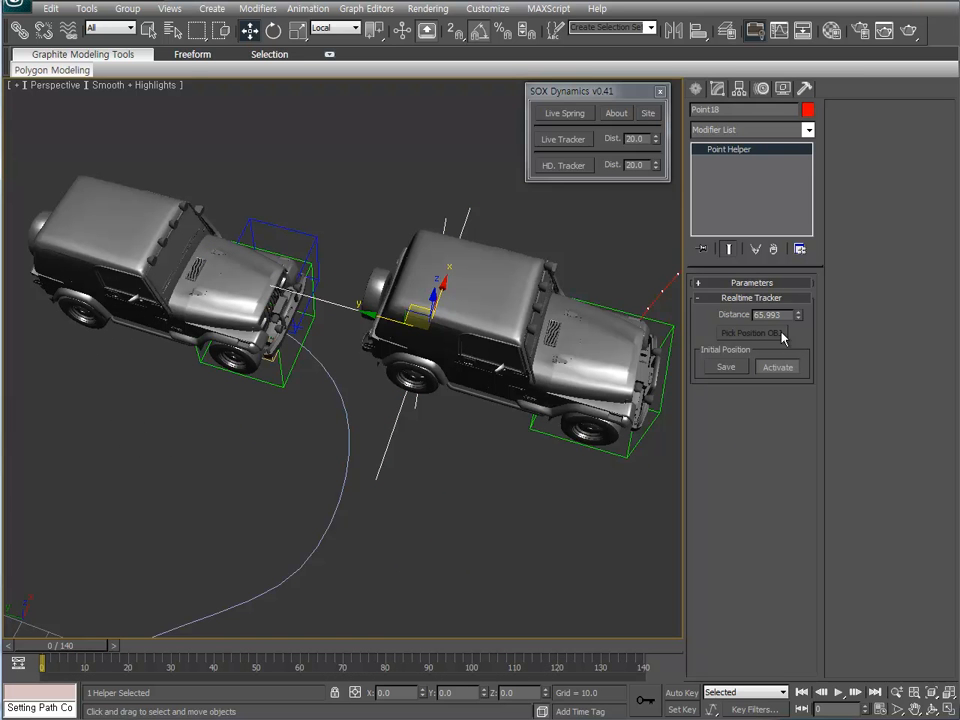
# Move the HD. Tracker's box helper backward to the original Jeep's rear and adjust it sideways.
pyautogui.click(311, 240)
pyautogui.moveTo(309, 245); pyautogui.dragTo(436, 325, button='middle')
pyautogui.moveTo(376, 328); pyautogui.dragTo(173, 293)
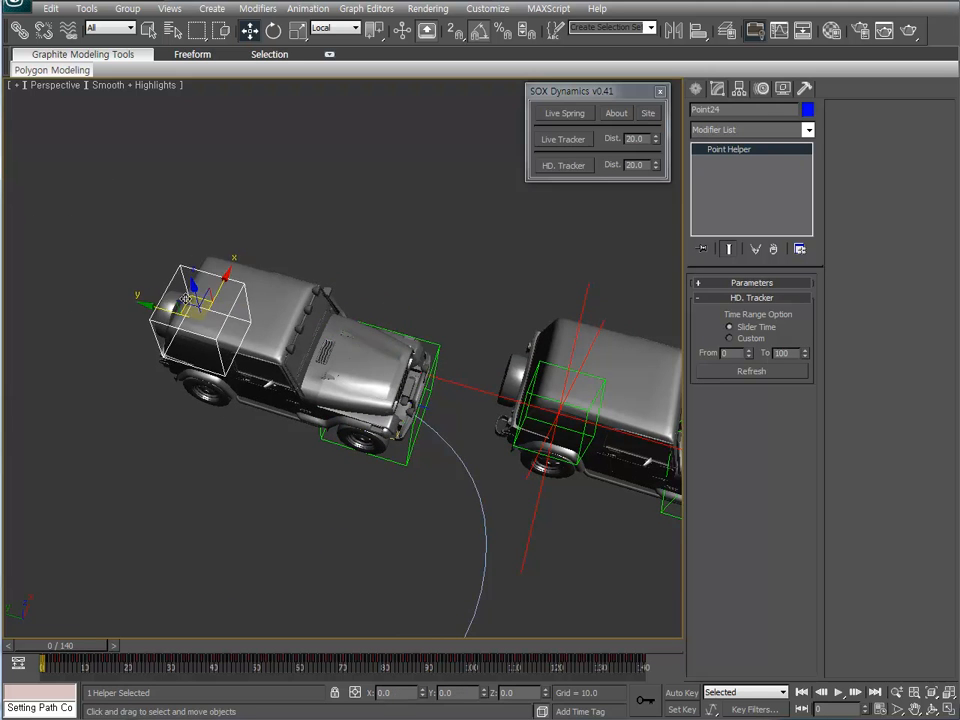
pyautogui.keyDown('alt'); pyautogui.moveTo(190, 390); pyautogui.dragTo(165, 305, button='middle'); pyautogui.keyUp('alt')
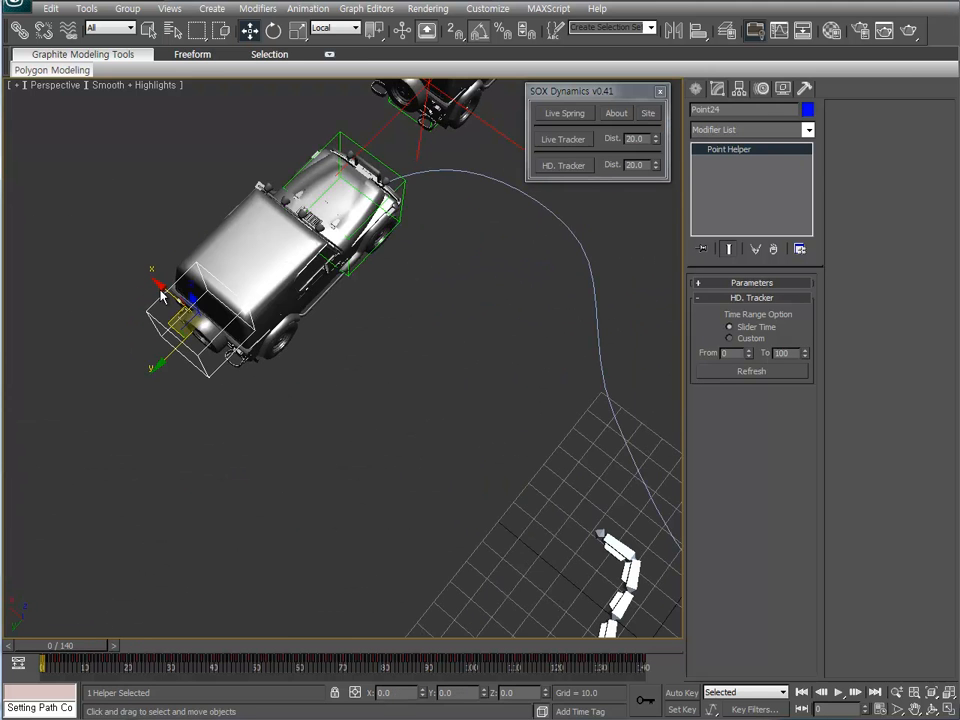
pyautogui.moveTo(161, 292); pyautogui.dragTo(171, 297)
pyautogui.keyDown('alt'); pyautogui.moveTo(460, 446); pyautogui.dragTo(429, 384, button='middle'); pyautogui.keyUp('alt')
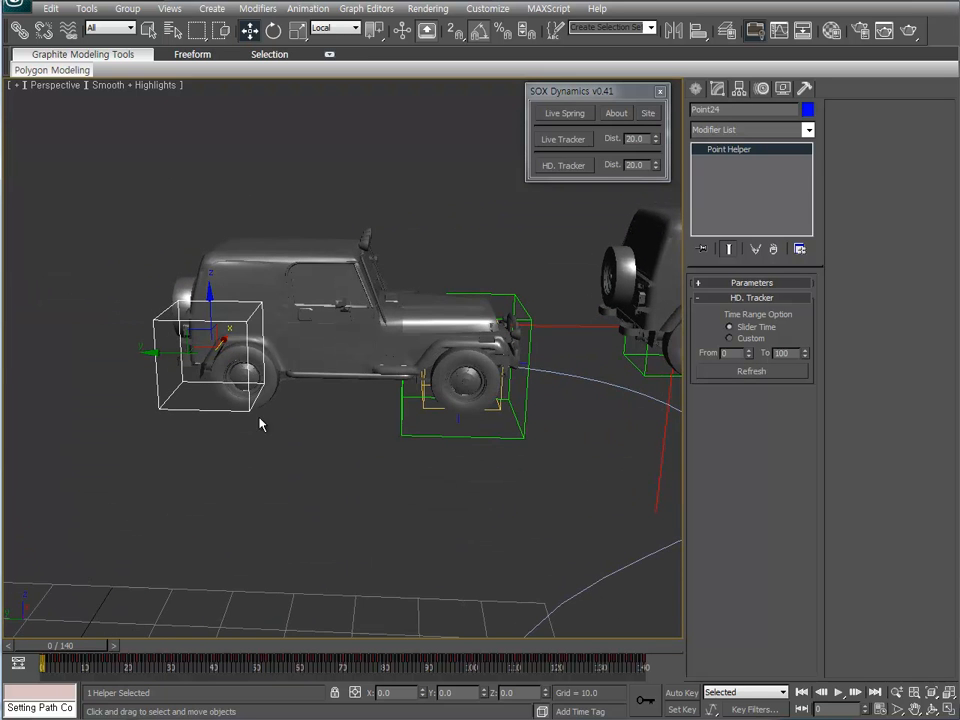
pyautogui.keyDown('alt'); pyautogui.moveTo(266, 370); pyautogui.dragTo(269, 398, button='middle'); pyautogui.keyUp('alt')
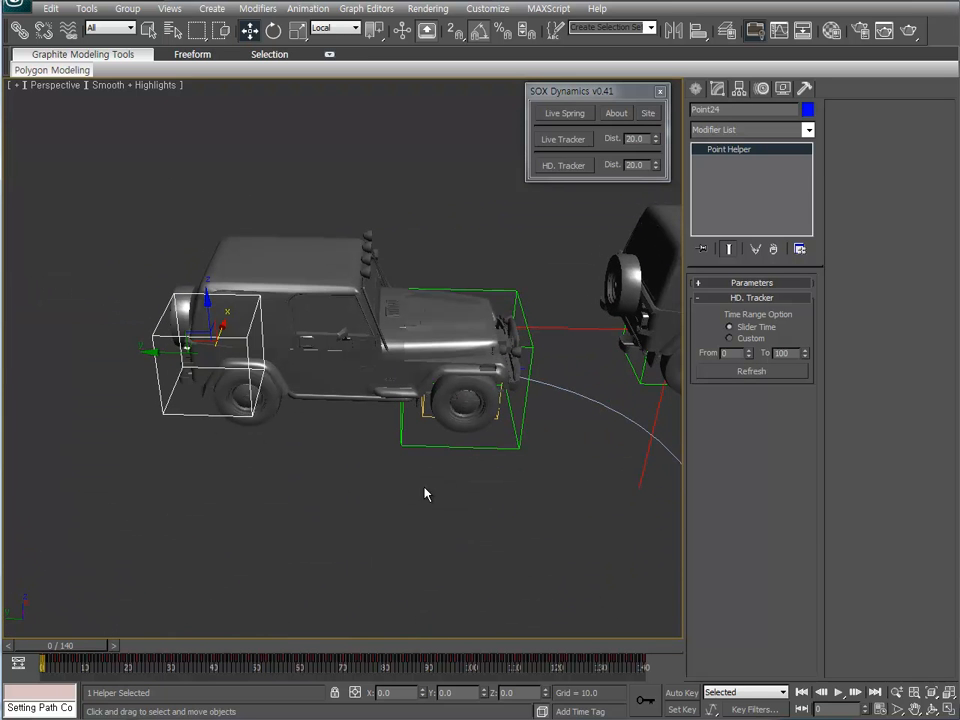
# Align the HD. Tracker's box helper to Point21 by pivot point on all position and orientation axes.
pyautogui.hotkey('alt', 'a')
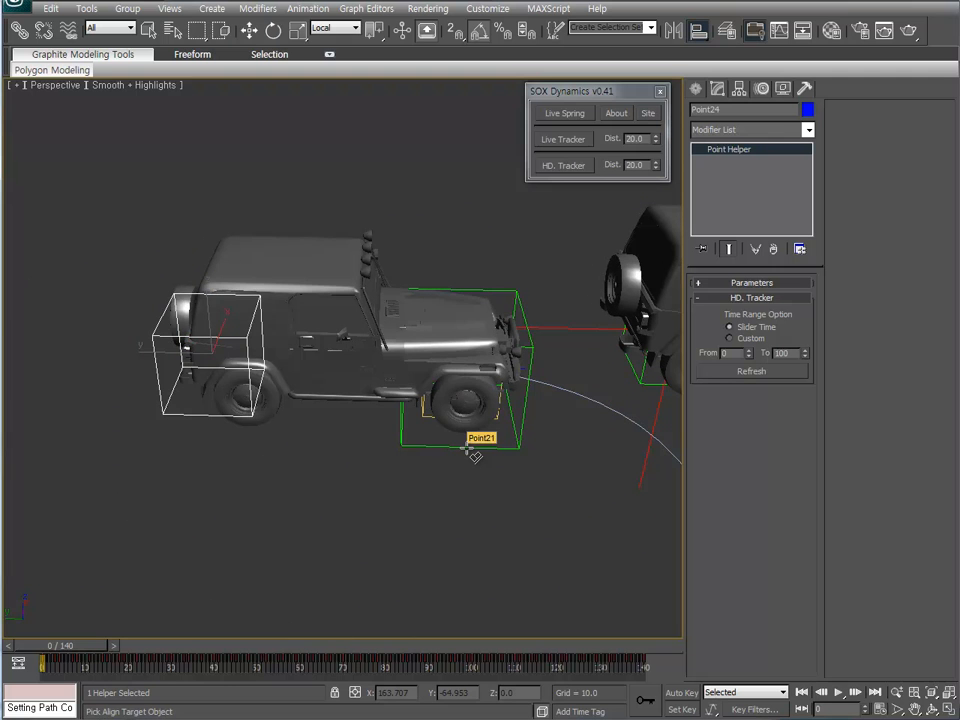
pyautogui.click(474, 456)
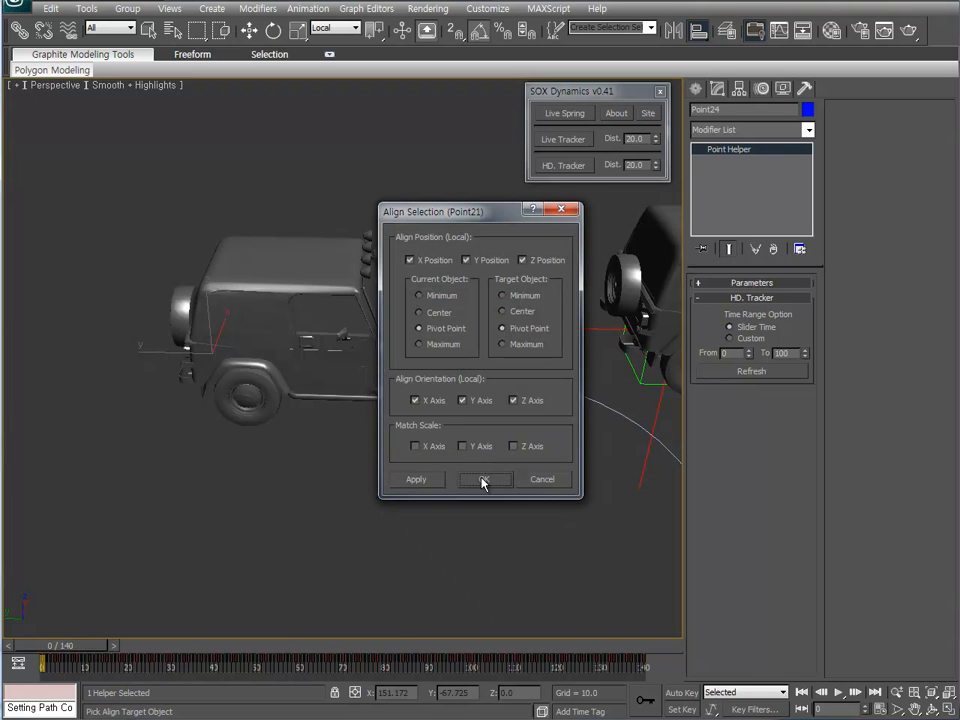
pyautogui.click(483, 477)
# Nudge the HD. Tracker's box helper slightly along its local Y axis toward the original Jeep's rear wheel centre in the Left view.
pyautogui.moveTo(420, 366); pyautogui.dragTo(217, 366)
pyautogui.hotkey('alt', 'w')
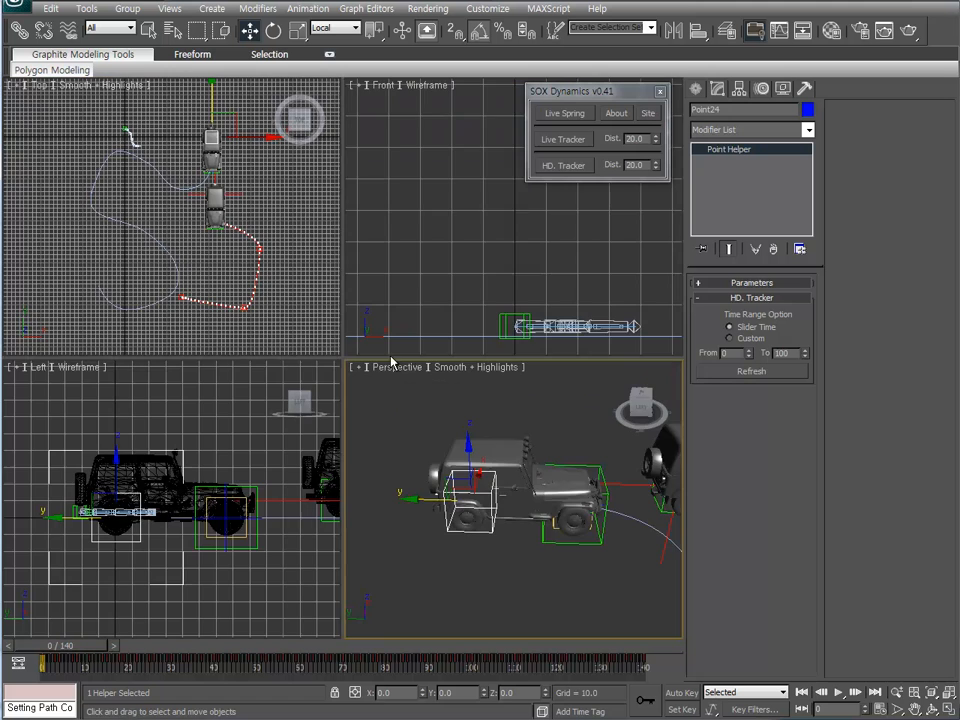
pyautogui.rightClick(180, 489)
pyautogui.hotkey('alt', 'w')
pyautogui.scroll(5, 328, 453)
pyautogui.moveTo(438, 410); pyautogui.dragTo(388, 433, button='middle')
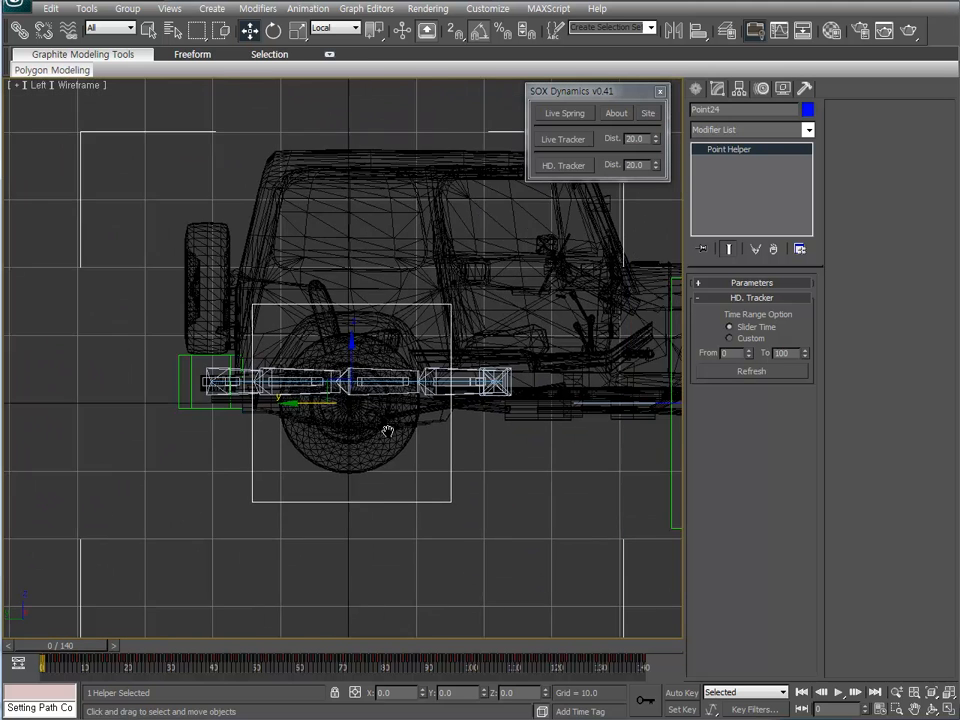
pyautogui.scroll(2, 388, 432)
pyautogui.moveTo(320, 421); pyautogui.dragTo(318, 420)
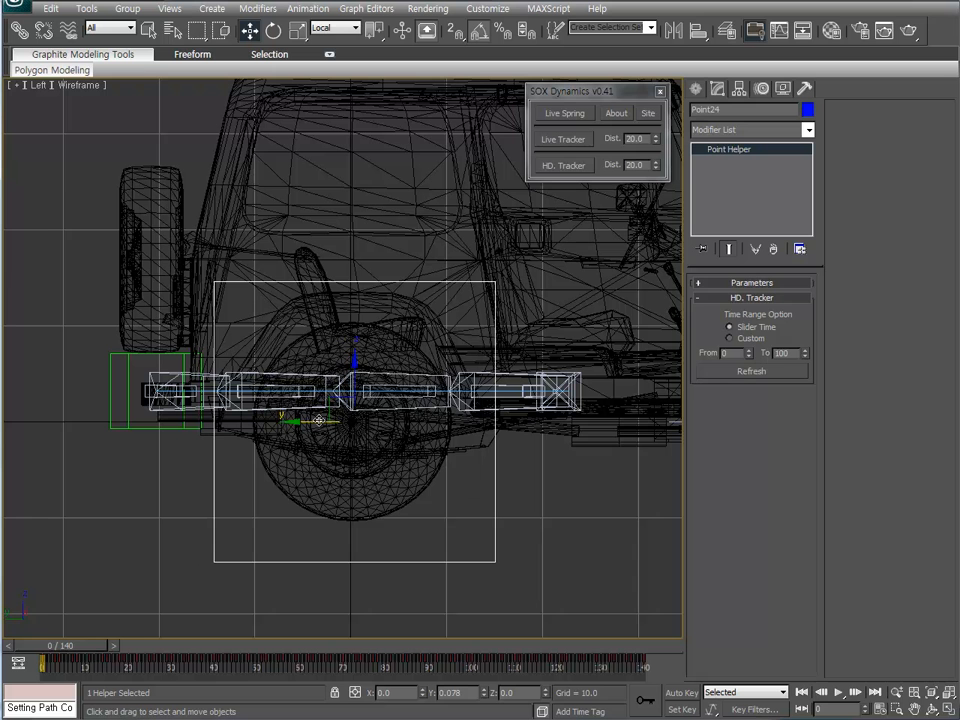
# Display the HD. Tracker's helper as a cross instead of a box and fine-adjust it along local Y on the rear wheel's centre.
pyautogui.click(745, 283)
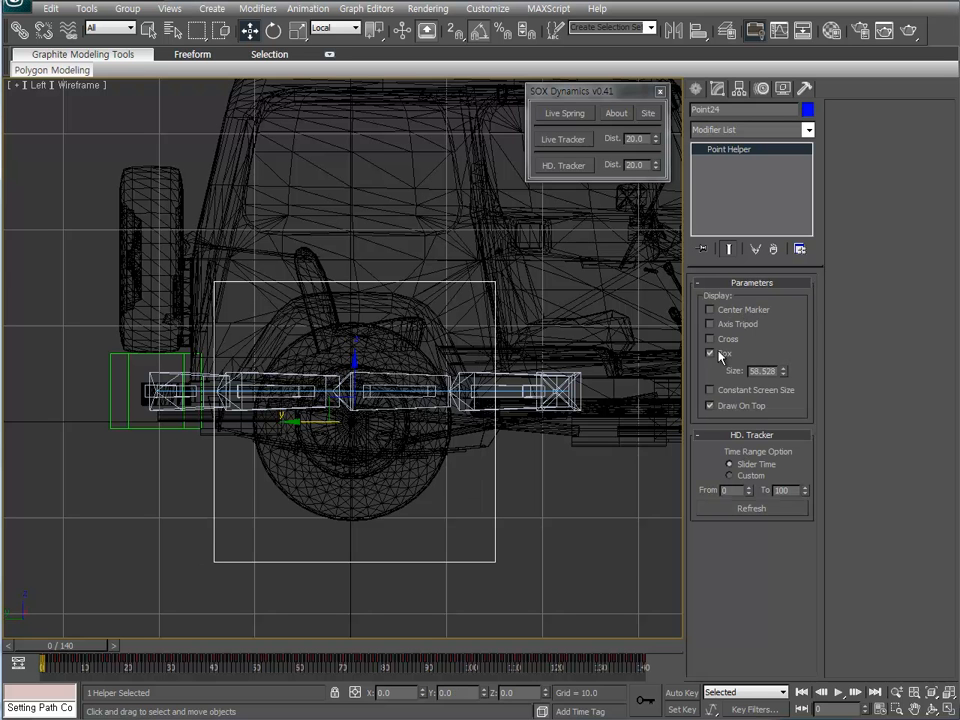
pyautogui.click(711, 339)
pyautogui.click(711, 354)
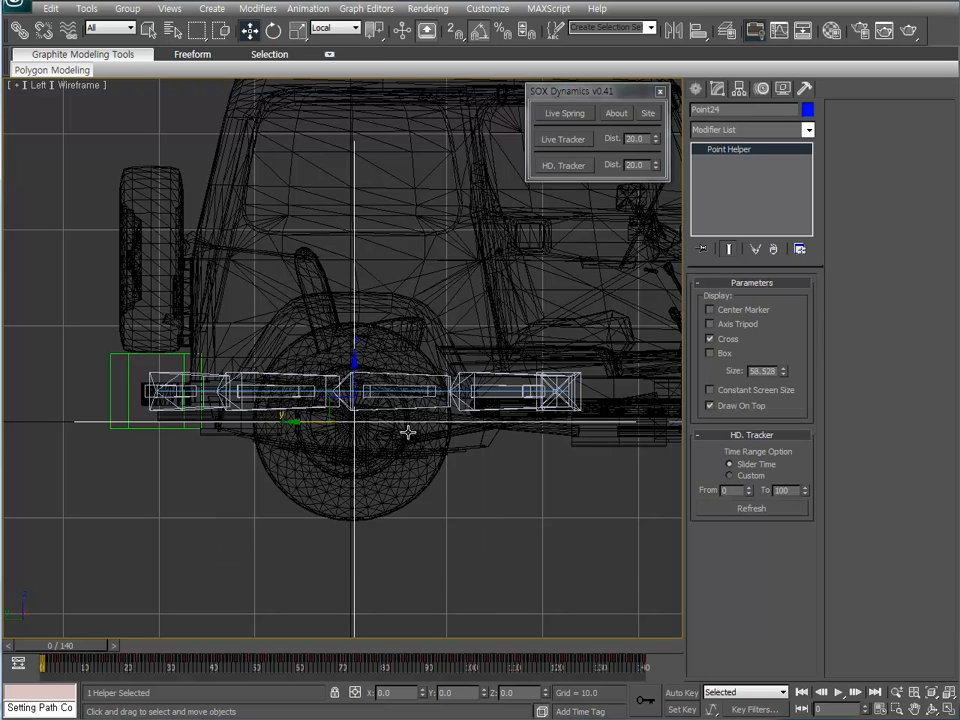
pyautogui.scroll(4, 408, 432)
pyautogui.moveTo(326, 412); pyautogui.dragTo(321, 412)
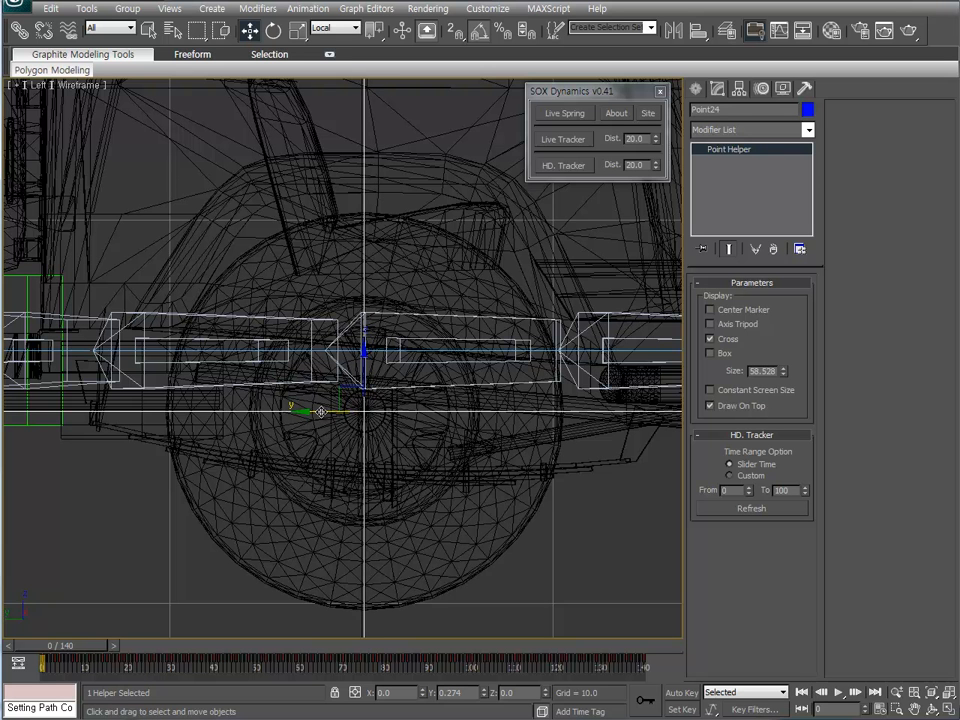
# Display the HD. Tracker's helper as a box without the cross and return to the Perspective view.
pyautogui.click(711, 354)
pyautogui.click(711, 339)
pyautogui.hotkey('alt', 'w')
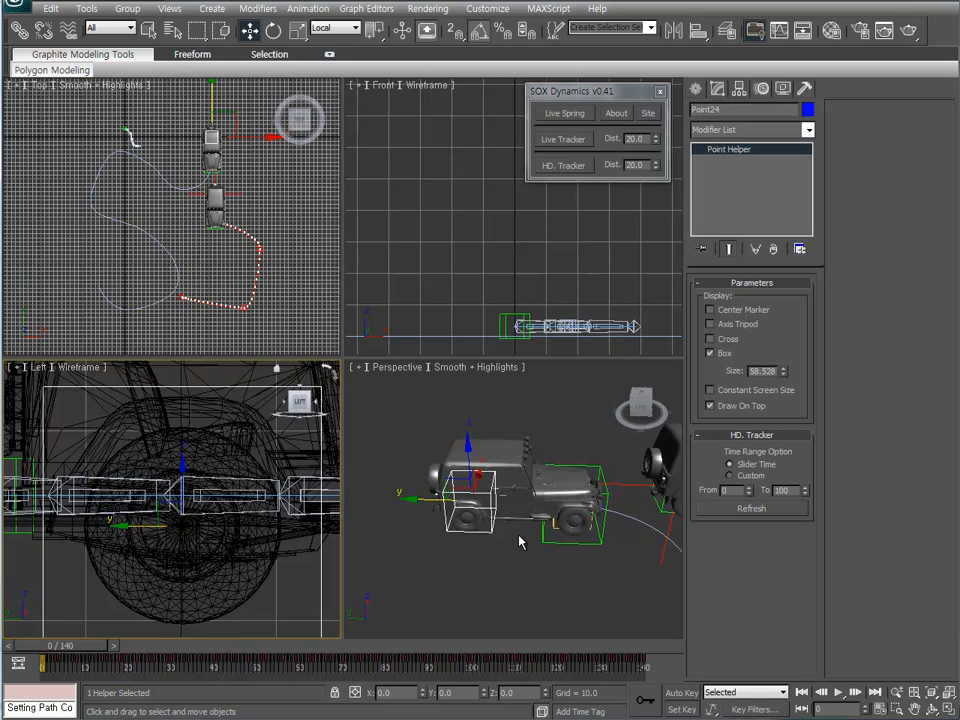
pyautogui.rightClick(530, 500)
pyautogui.hotkey('alt', 'w')
# Examine the original Jeep and its rear box helper from several angles and over the first frames.
pyautogui.keyDown('alt'); pyautogui.moveTo(421, 402); pyautogui.dragTo(389, 384, button='middle'); pyautogui.keyUp('alt')
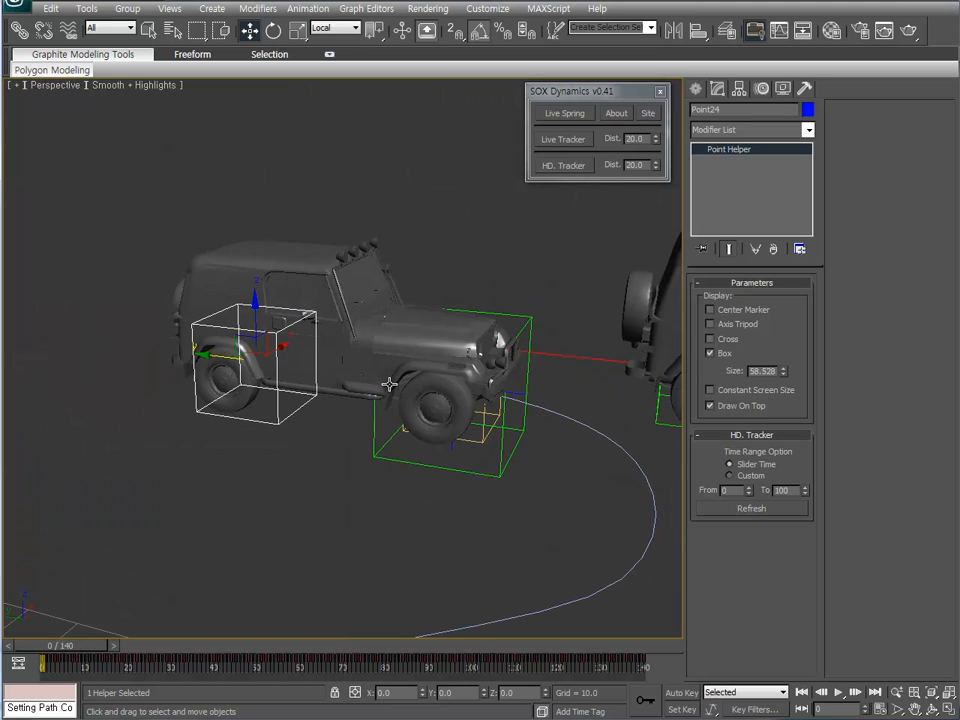
pyautogui.keyDown('alt'); pyautogui.moveTo(519, 521); pyautogui.dragTo(466, 394, button='middle'); pyautogui.keyUp('alt')
pyautogui.scroll(-5, 466, 394)
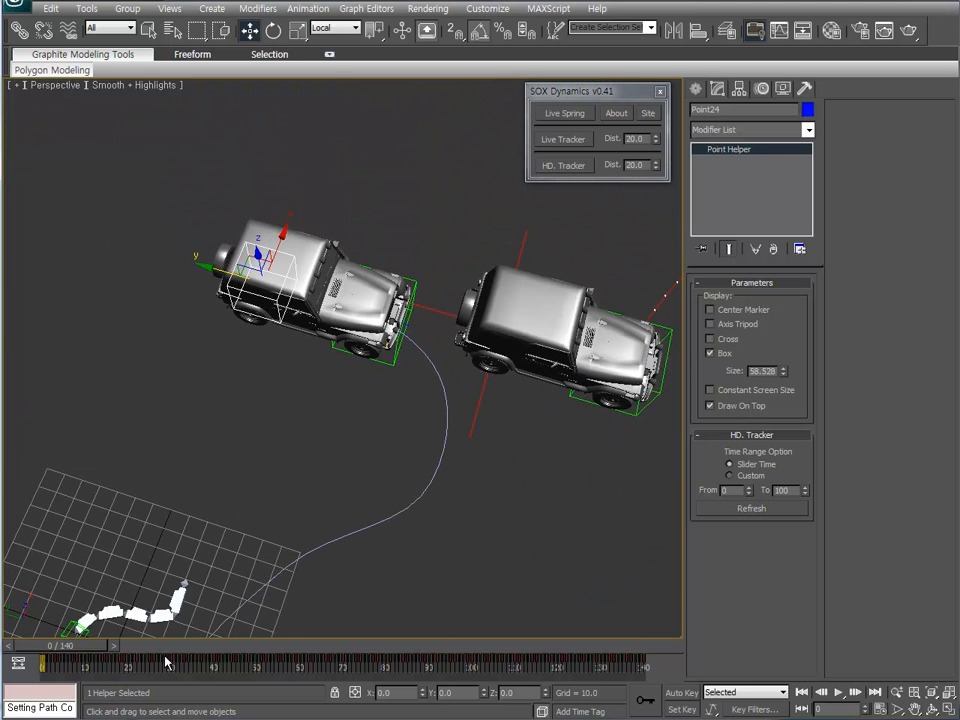
pyautogui.moveTo(82, 652); pyautogui.dragTo(42, 655)
pyautogui.press('w')
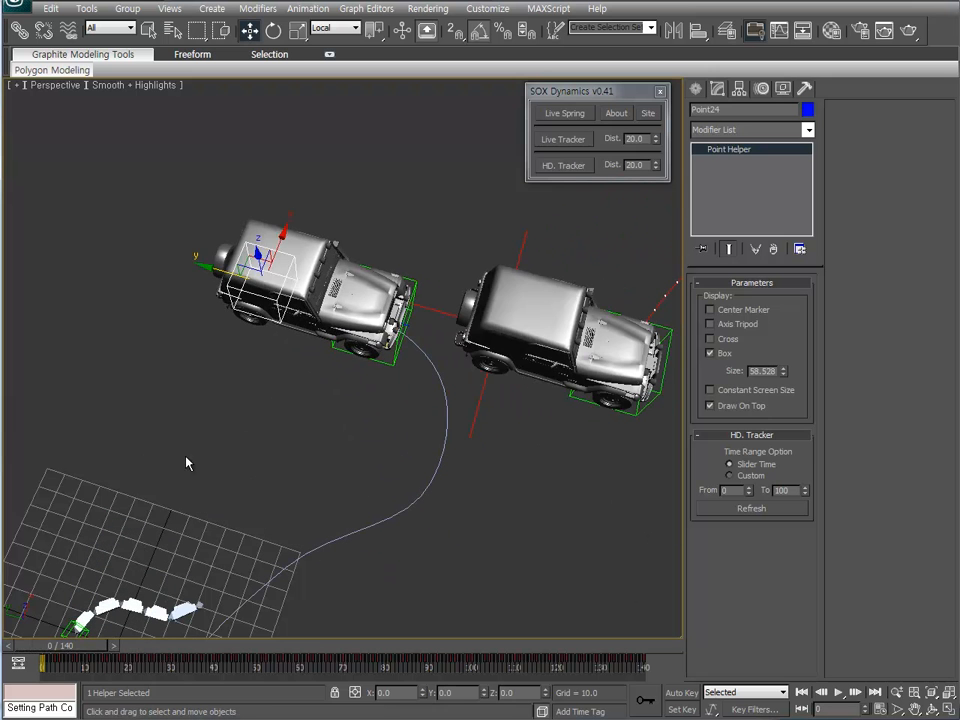
pyautogui.click(316, 240)
pyautogui.moveTo(316, 239); pyautogui.dragTo(318, 240)
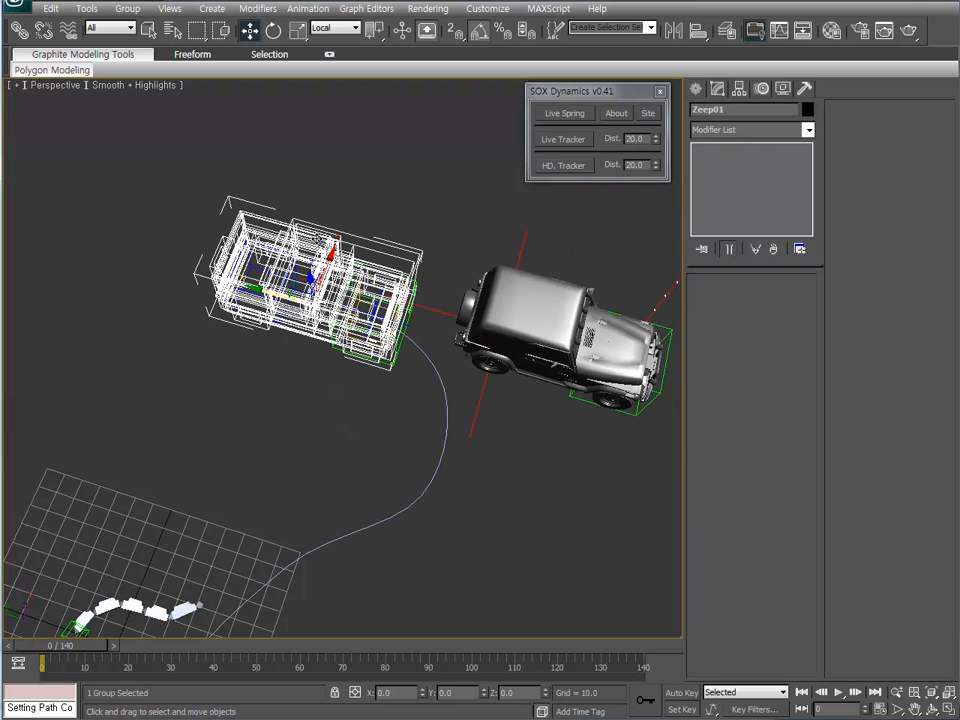
pyautogui.click(255, 370)
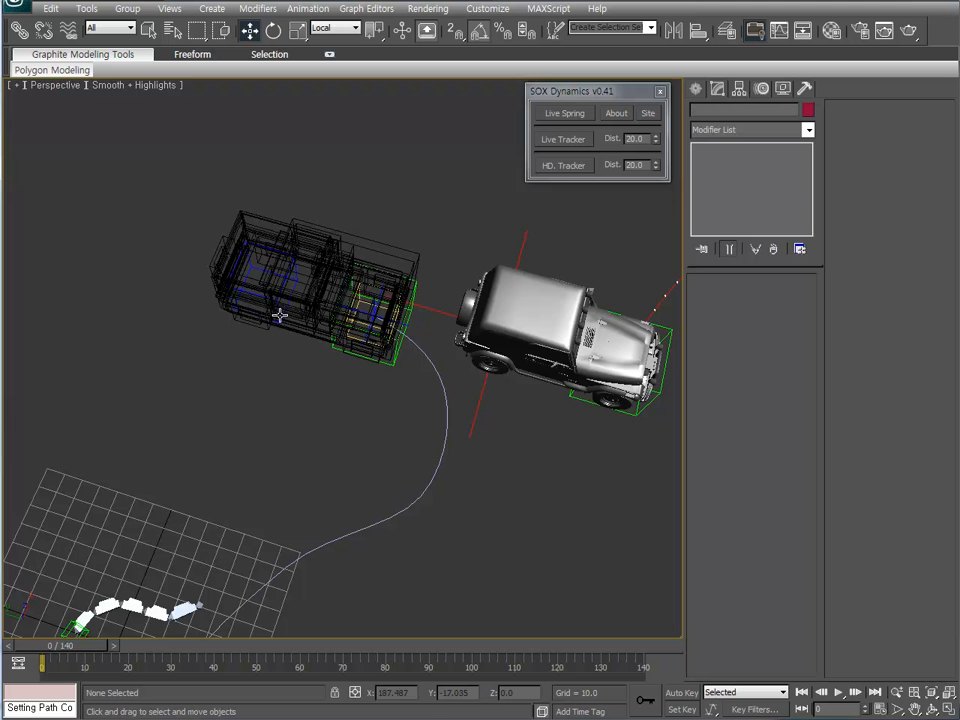
# Select the HD. Tracker's box helper and scrub the timeline to examine how it trails the original Jeep along the path.
pyautogui.click(297, 274)
pyautogui.keyDown('alt'); pyautogui.moveTo(272, 410); pyautogui.dragTo(314, 403, button='middle'); pyautogui.keyUp('alt')
pyautogui.moveTo(102, 643); pyautogui.dragTo(226, 670)
pyautogui.moveTo(247, 530); pyautogui.dragTo(204, 371, button='middle')
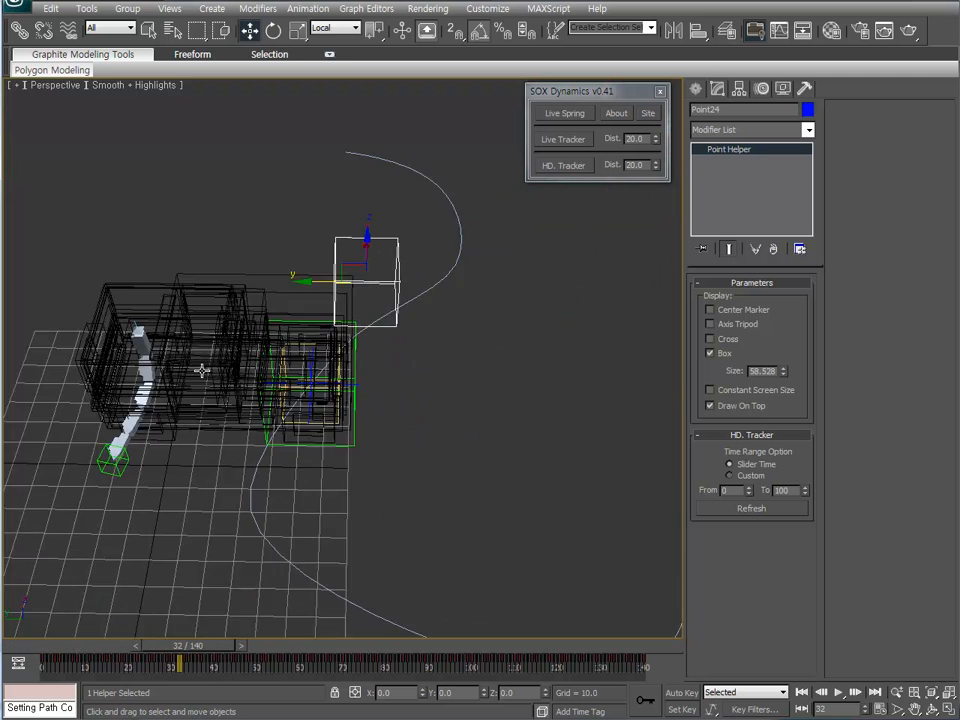
pyautogui.scroll(-3, 206, 374)
pyautogui.moveTo(297, 478); pyautogui.dragTo(218, 416, button='middle')
pyautogui.moveTo(181, 645); pyautogui.dragTo(468, 660)
pyautogui.moveTo(527, 534); pyautogui.dragTo(349, 540, button='middle')
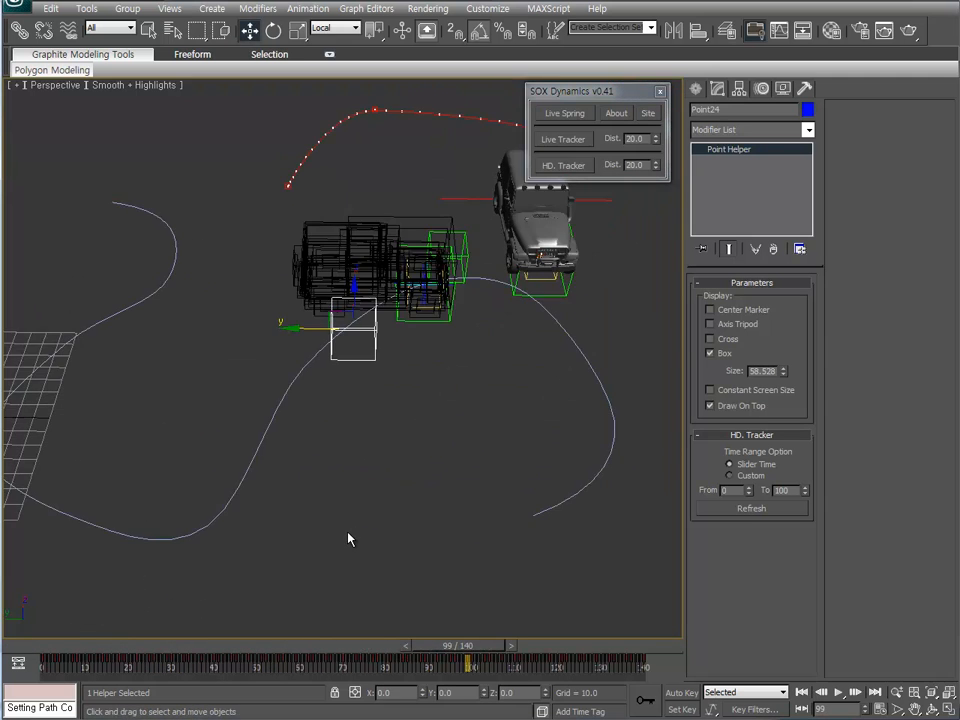
pyautogui.scroll(-2, 352, 580)
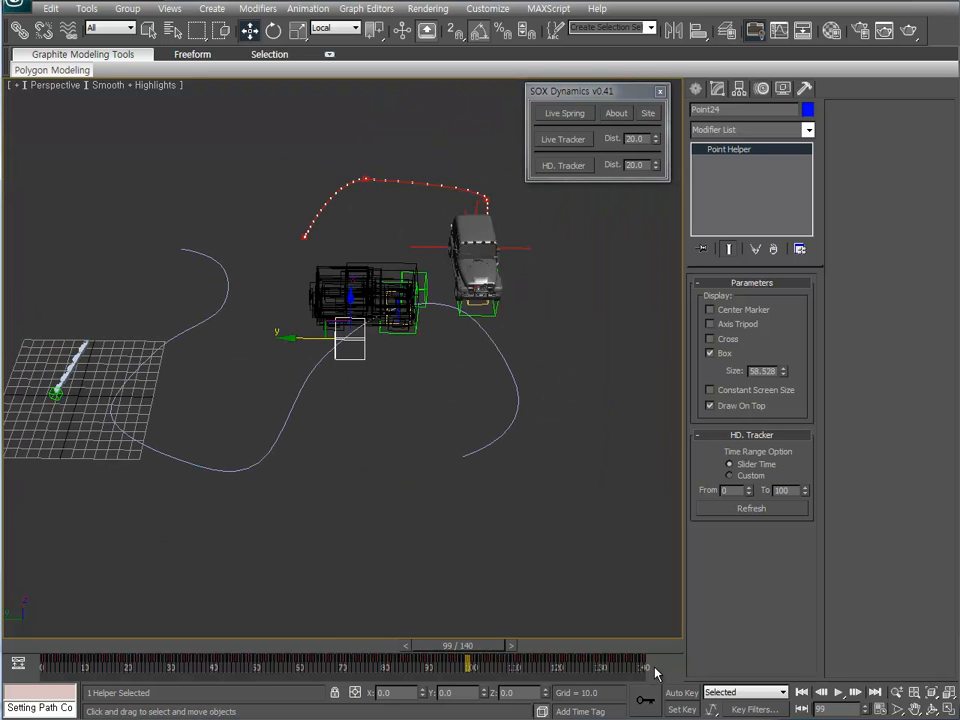
pyautogui.moveTo(657, 674); pyautogui.dragTo(257, 674)
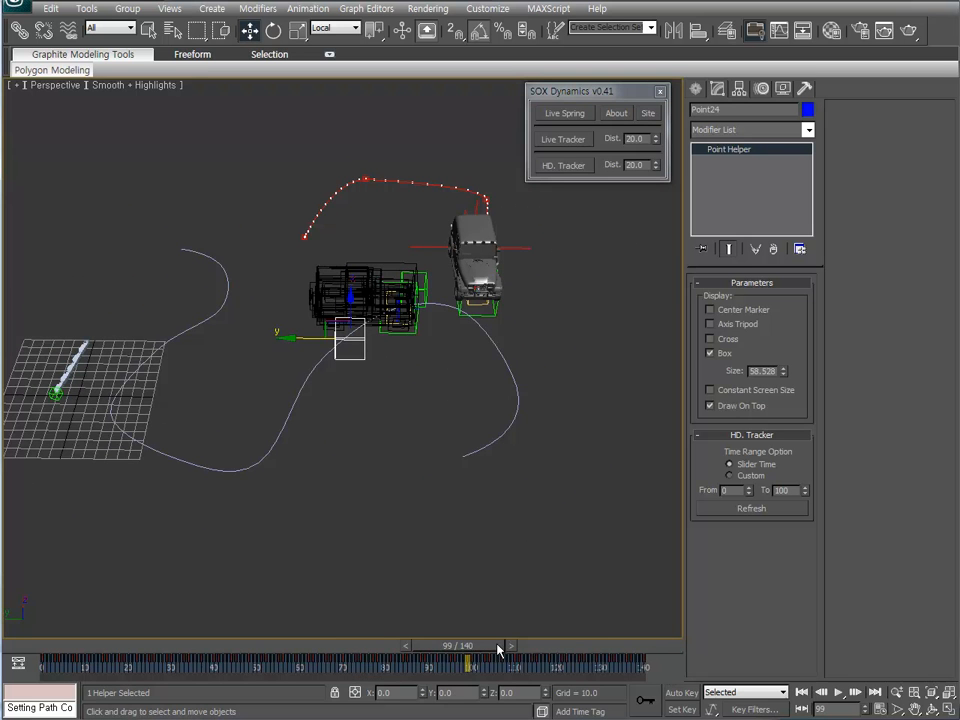
pyautogui.moveTo(499, 647); pyautogui.dragTo(66, 583)
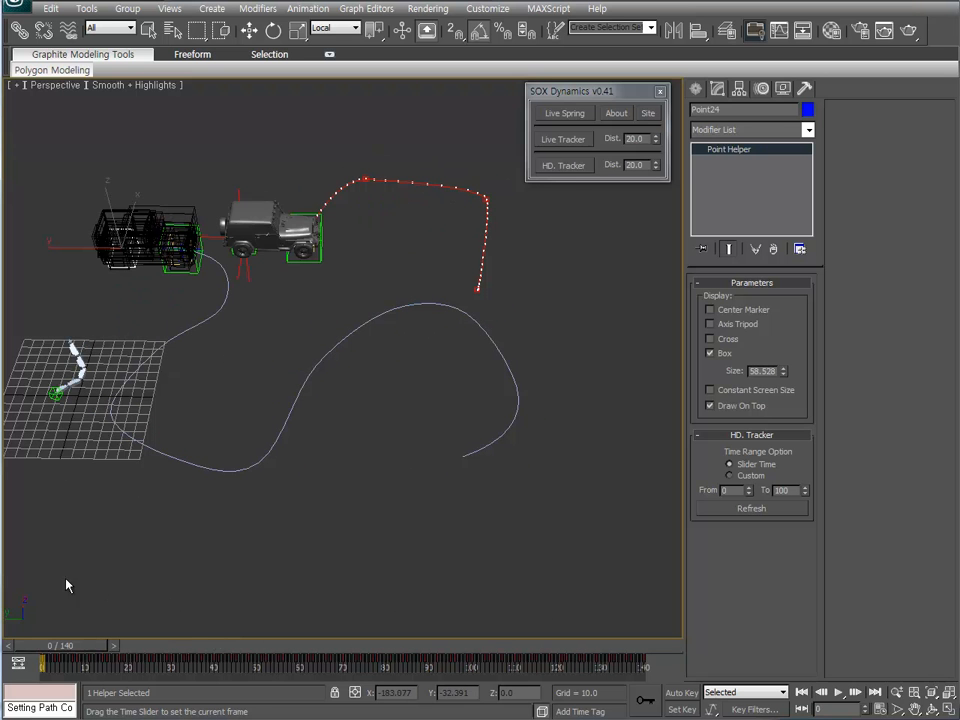
pyautogui.moveTo(130, 655); pyautogui.dragTo(21, 621)
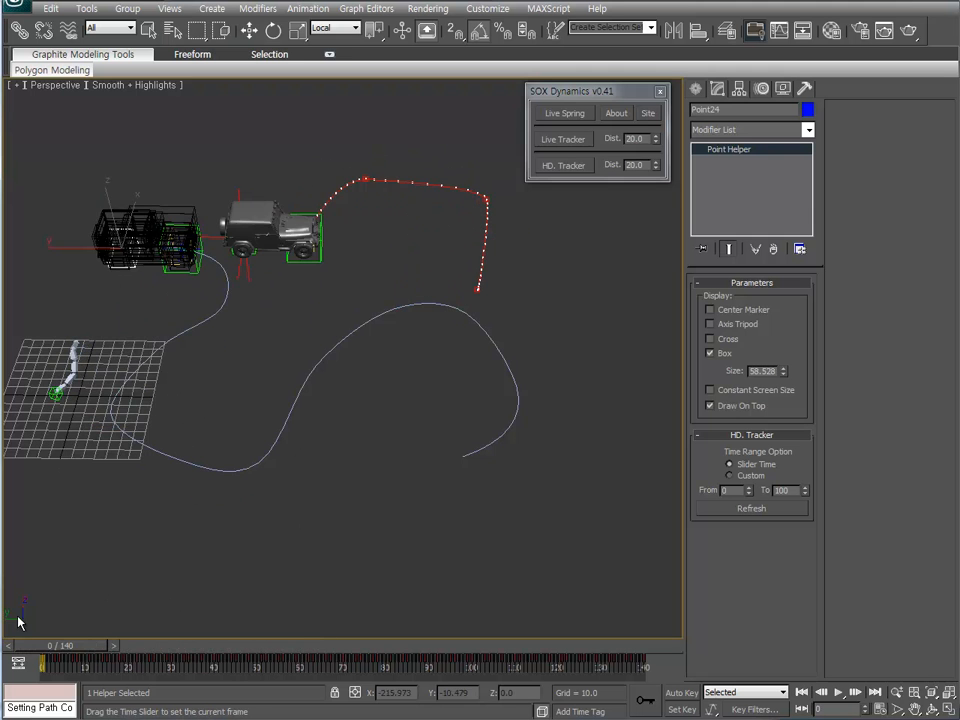
# Examine the original Jeep group and the box helpers around its front and rear wheels at frame 0.
pyautogui.press('w')
pyautogui.moveTo(251, 275); pyautogui.dragTo(358, 347, button='middle')
pyautogui.scroll(4, 358, 347)
pyautogui.moveTo(232, 354); pyautogui.dragTo(309, 383, button='middle')
pyautogui.scroll(2, 309, 383)
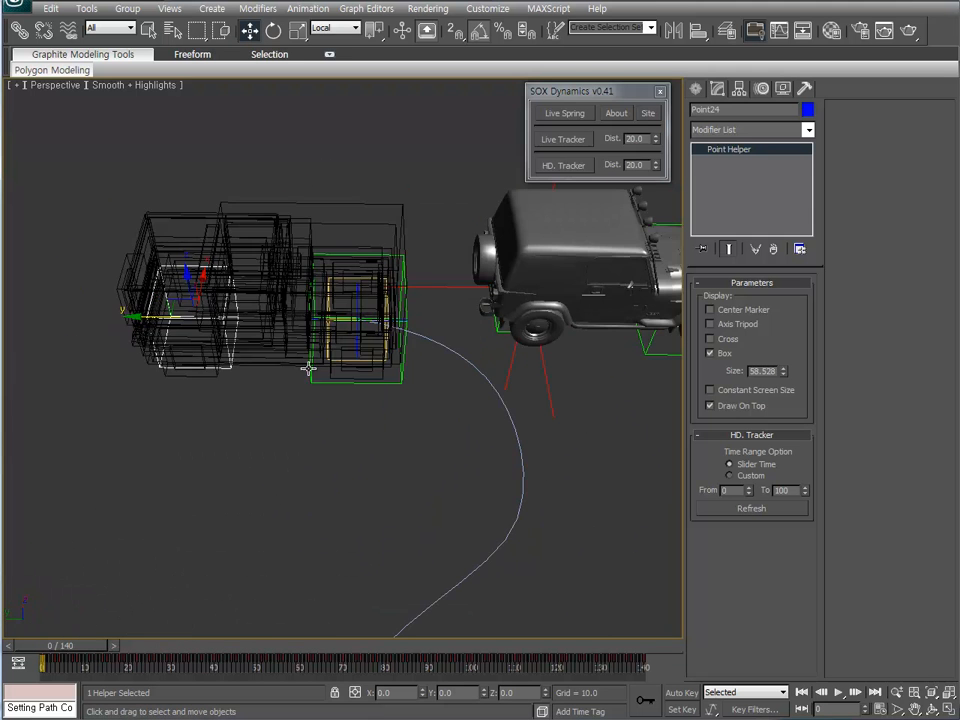
pyautogui.click(308, 369)
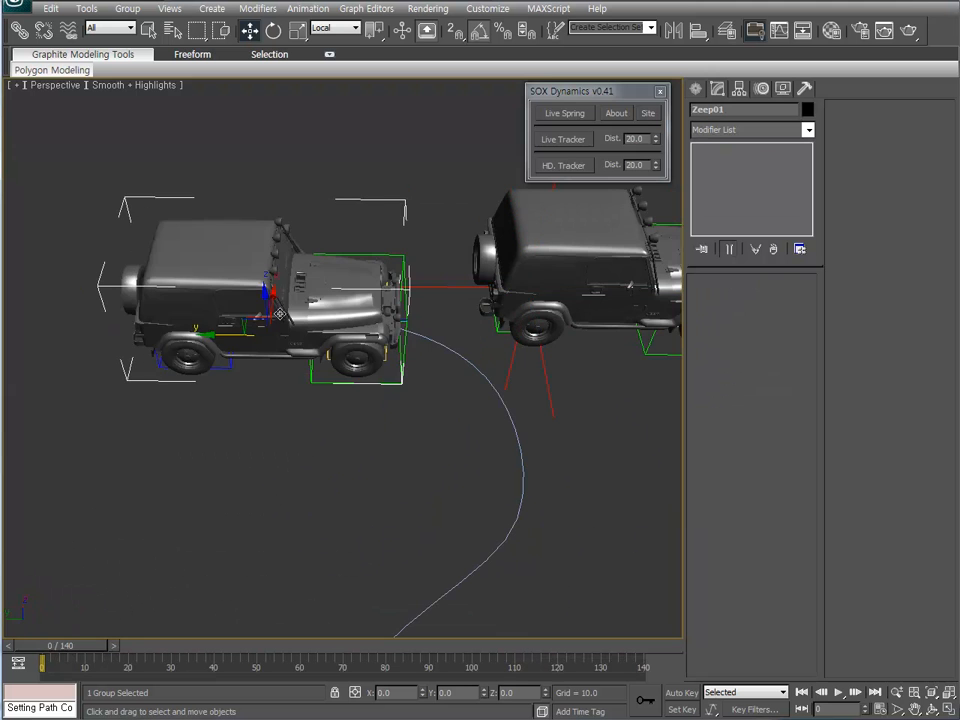
pyautogui.keyDown('alt'); pyautogui.moveTo(279, 313); pyautogui.dragTo(324, 342, button='middle'); pyautogui.keyUp('alt')
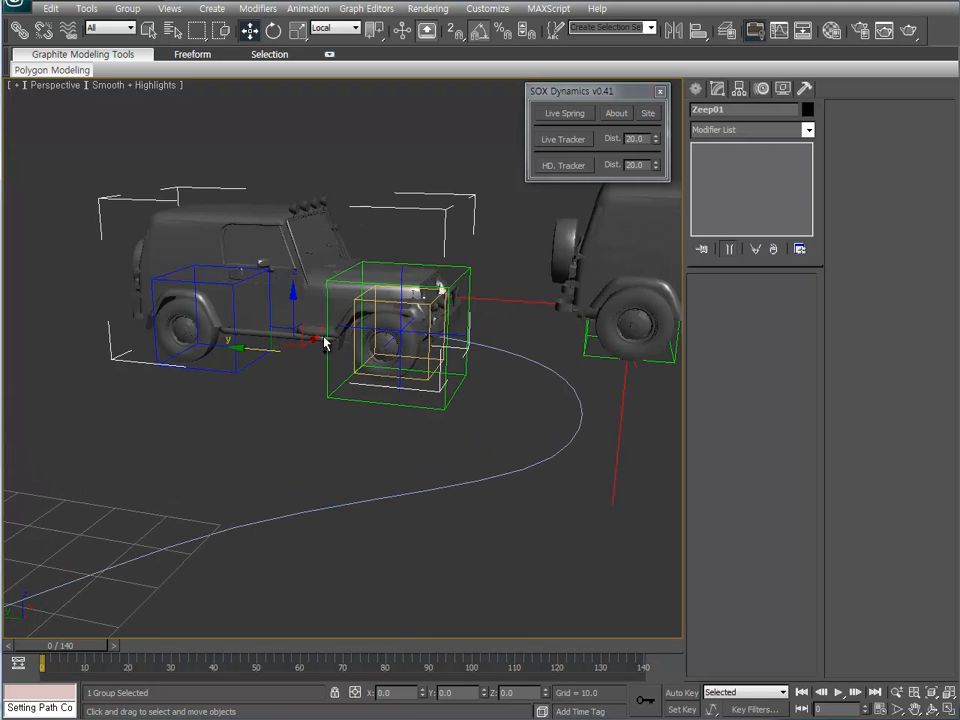
pyautogui.click(352, 411)
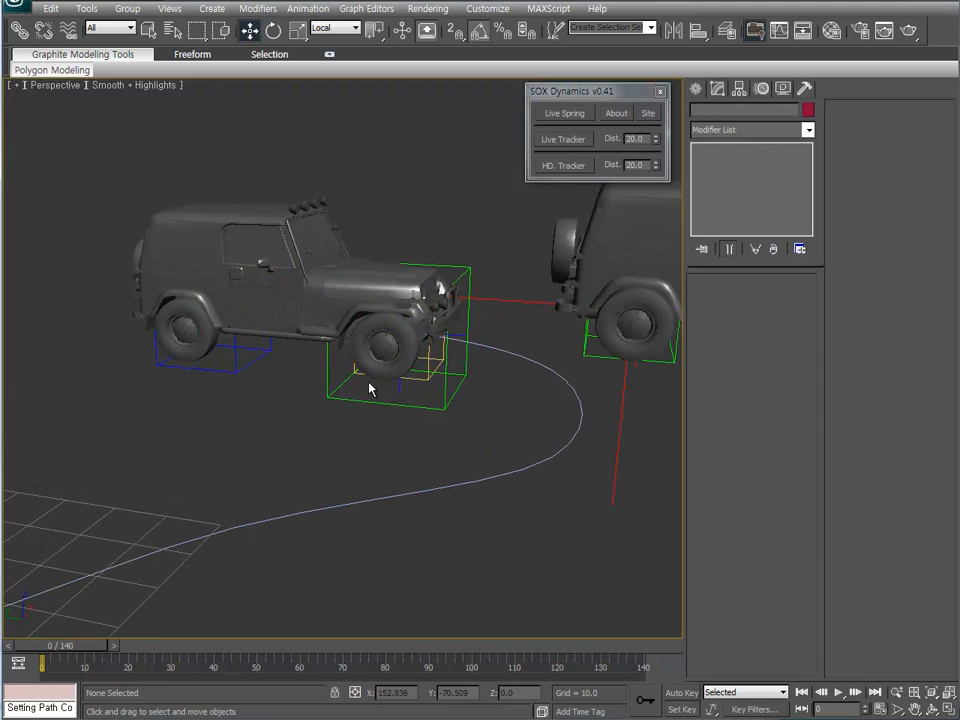
# Show the motion controllers of the original Jeep's front yellow box helper and test how rotating the helper turns the Jeep.
pyautogui.click(430, 362)
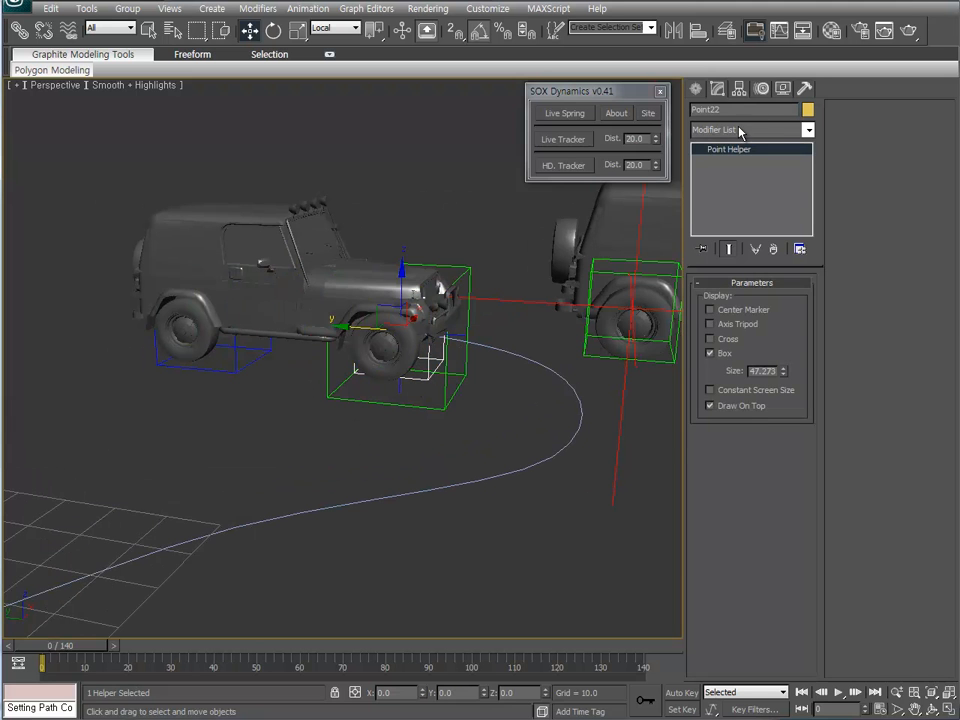
pyautogui.click(762, 90)
pyautogui.keyDown('alt'); pyautogui.moveTo(348, 354); pyautogui.dragTo(350, 358, button='middle'); pyautogui.keyUp('alt')
pyautogui.press('e')
pyautogui.moveTo(419, 349); pyautogui.dragTo(440, 351)
pyautogui.rightClick(440, 351)
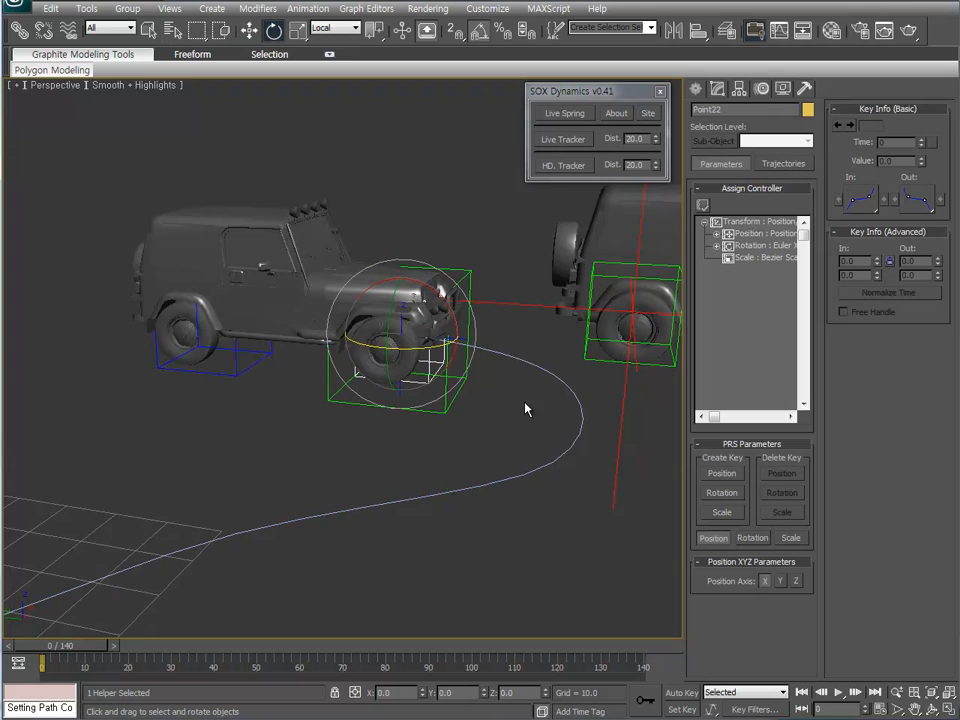
# Assign a LookAt Constraint as the rotation controller of the front yellow box helper.
pyautogui.keyDown('alt'); pyautogui.moveTo(429, 362); pyautogui.dragTo(470, 388, button='middle'); pyautogui.keyUp('alt')
pyautogui.click(754, 249)
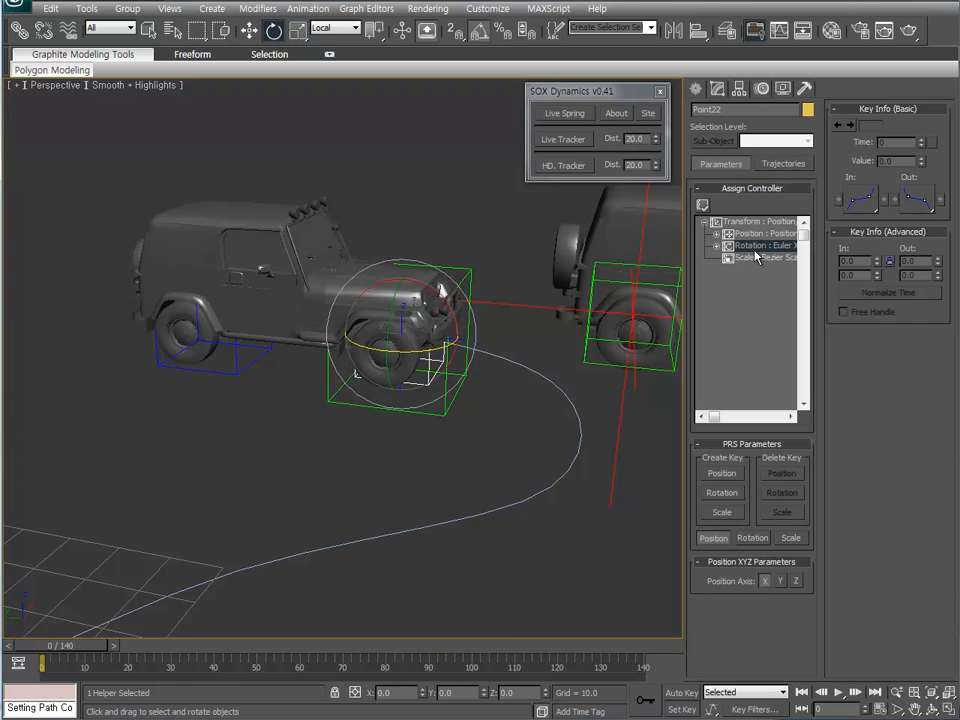
pyautogui.click(703, 206)
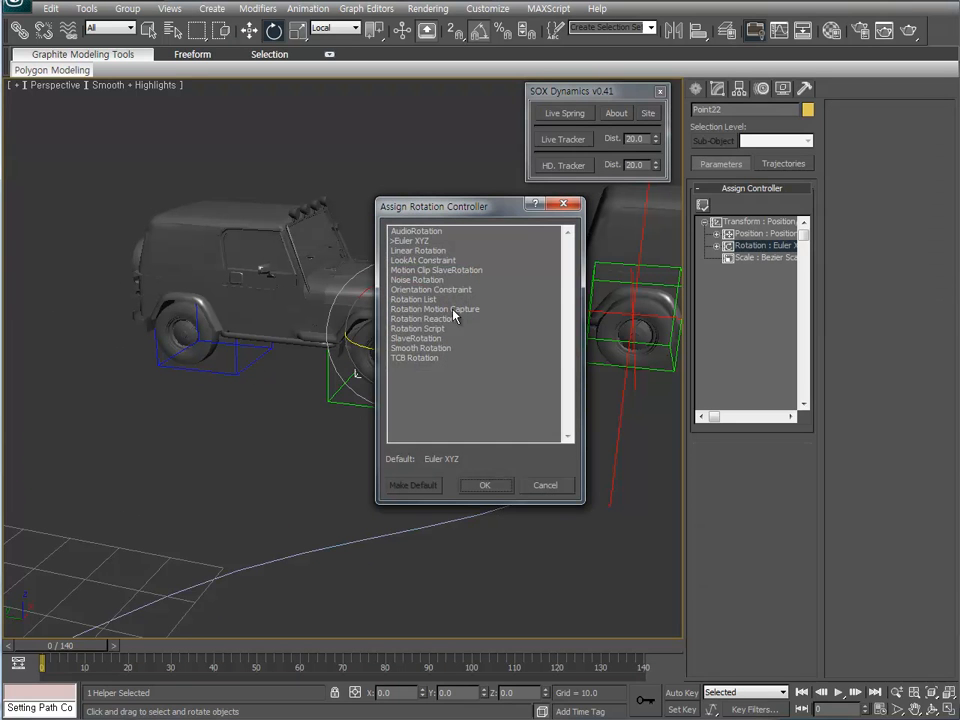
pyautogui.click(423, 260)
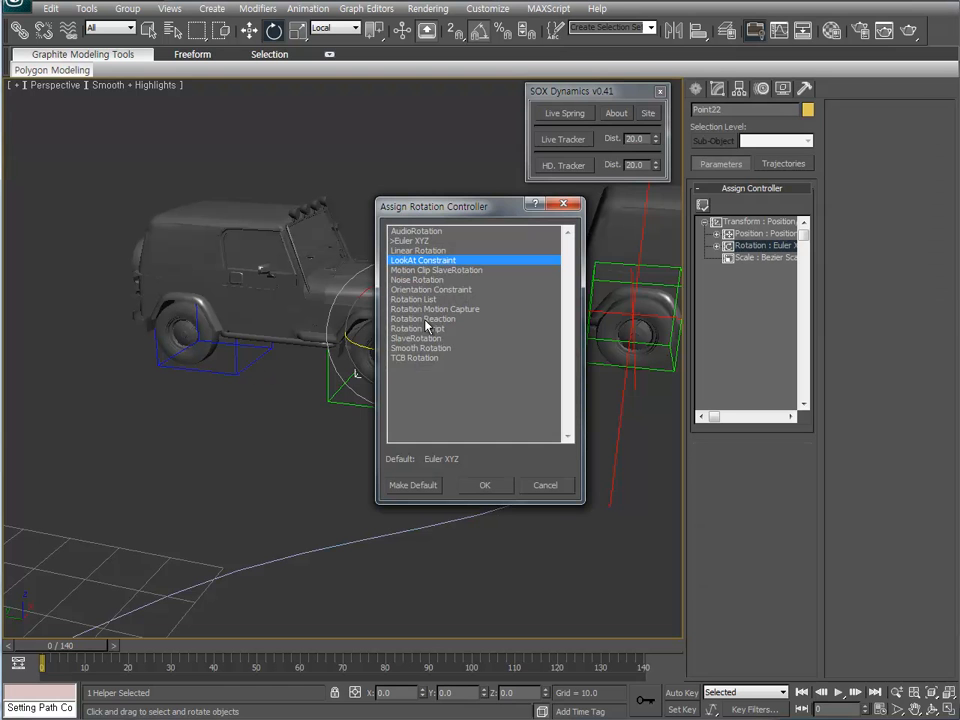
pyautogui.click(503, 492)
# Add the HD. Tracker's rear helper Point24 as the LookAt target and set the LookAt axis to Y.
pyautogui.click(892, 128)
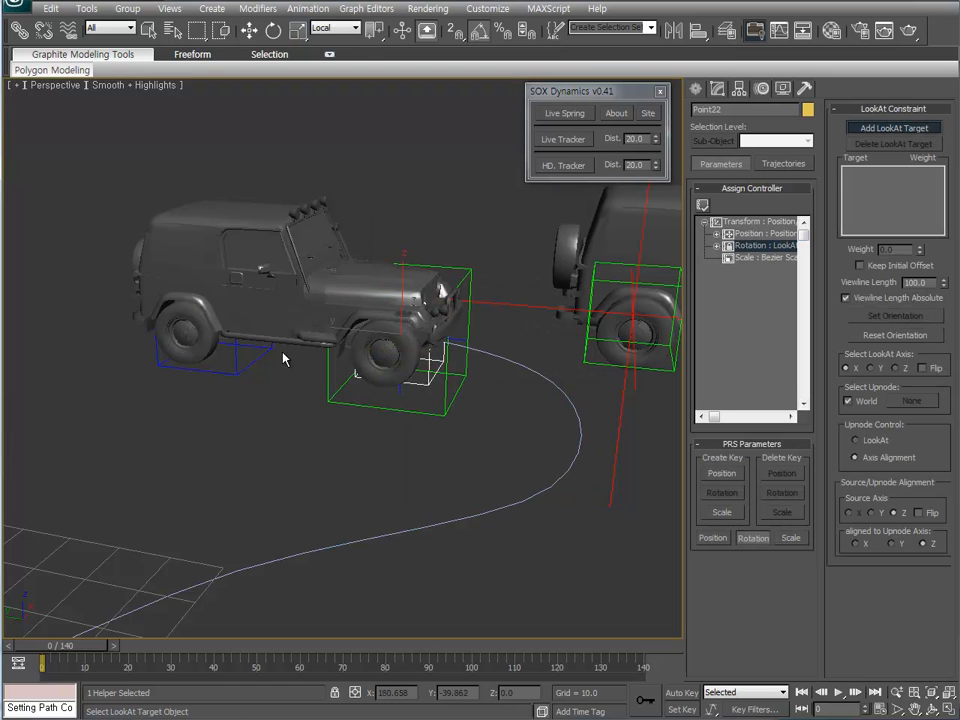
pyautogui.click(248, 368)
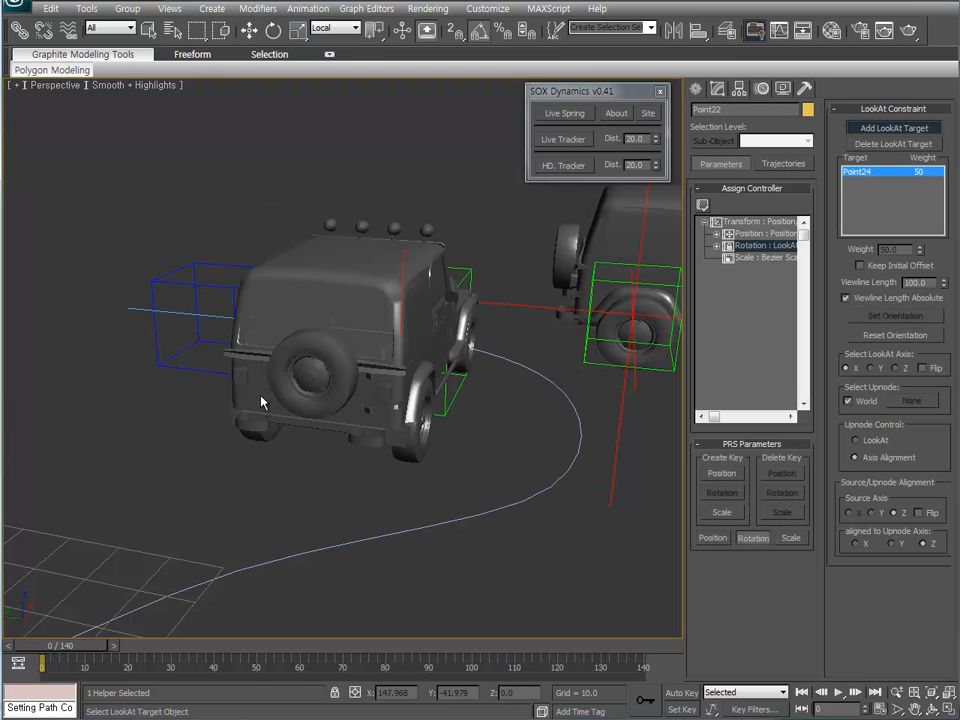
pyautogui.click(872, 368)
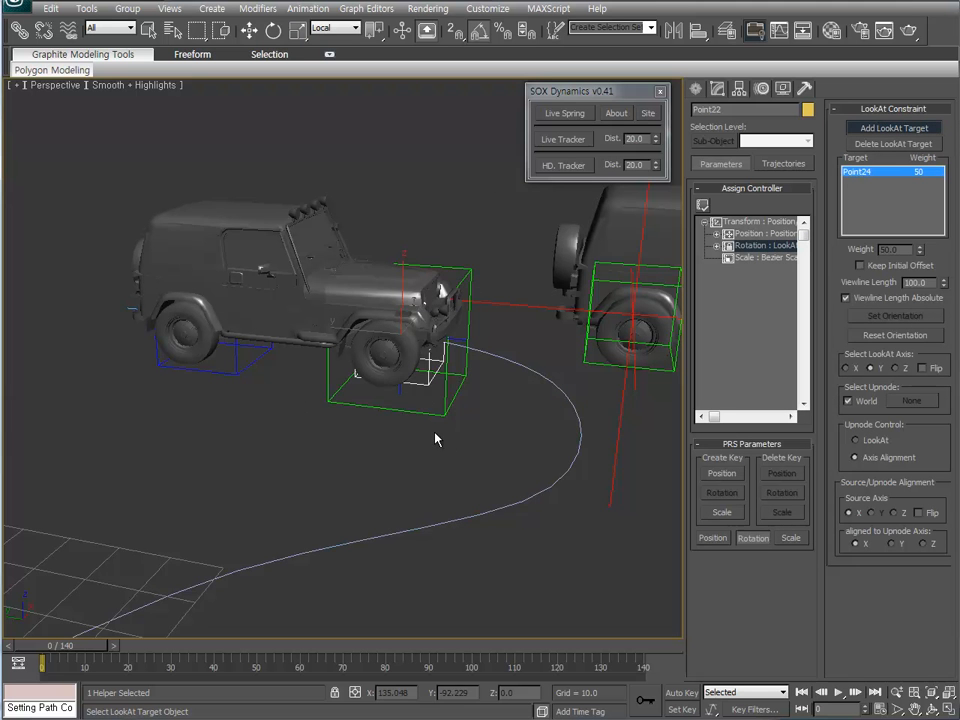
# Scrub the timeline to examine how the original Jeep steers along the path with the LookAt Constraint.
pyautogui.press('w')
pyautogui.keyDown('alt'); pyautogui.moveTo(431, 439); pyautogui.dragTo(322, 380, button='middle'); pyautogui.keyUp('alt')
pyautogui.moveTo(380, 424); pyautogui.dragTo(285, 342, button='middle')
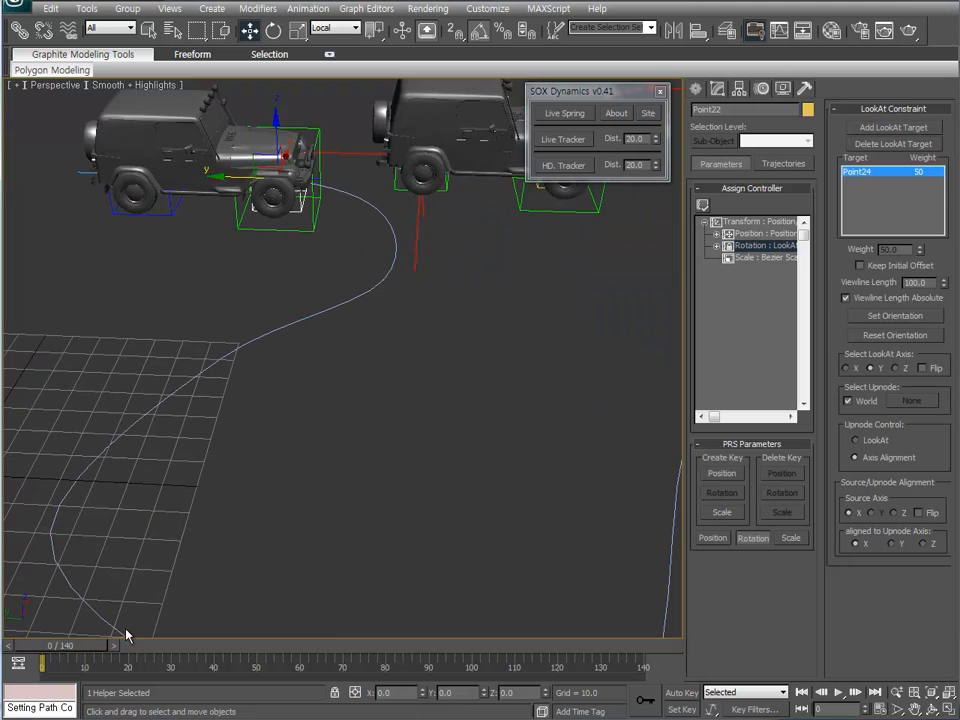
pyautogui.moveTo(97, 647); pyautogui.dragTo(64, 641)
pyautogui.moveTo(298, 300); pyautogui.dragTo(397, 337, button='middle')
pyautogui.scroll(4, 340, 348)
# Inspect the relationship between the original Jeep group and its front yellow box helper using the linking tool.
pyautogui.click(312, 261)
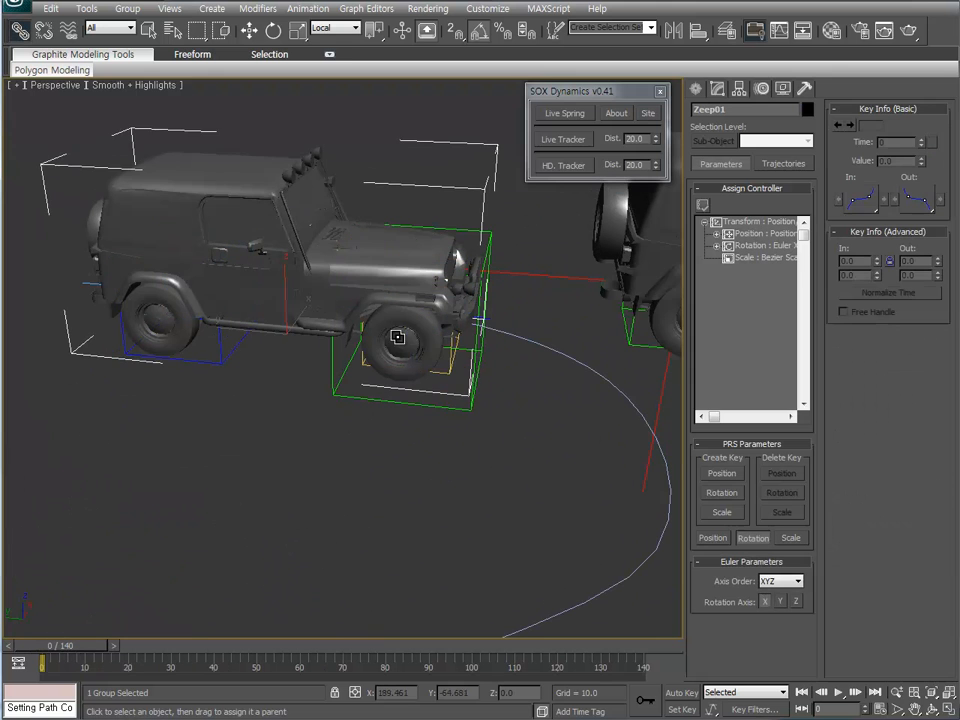
pyautogui.click(447, 370)
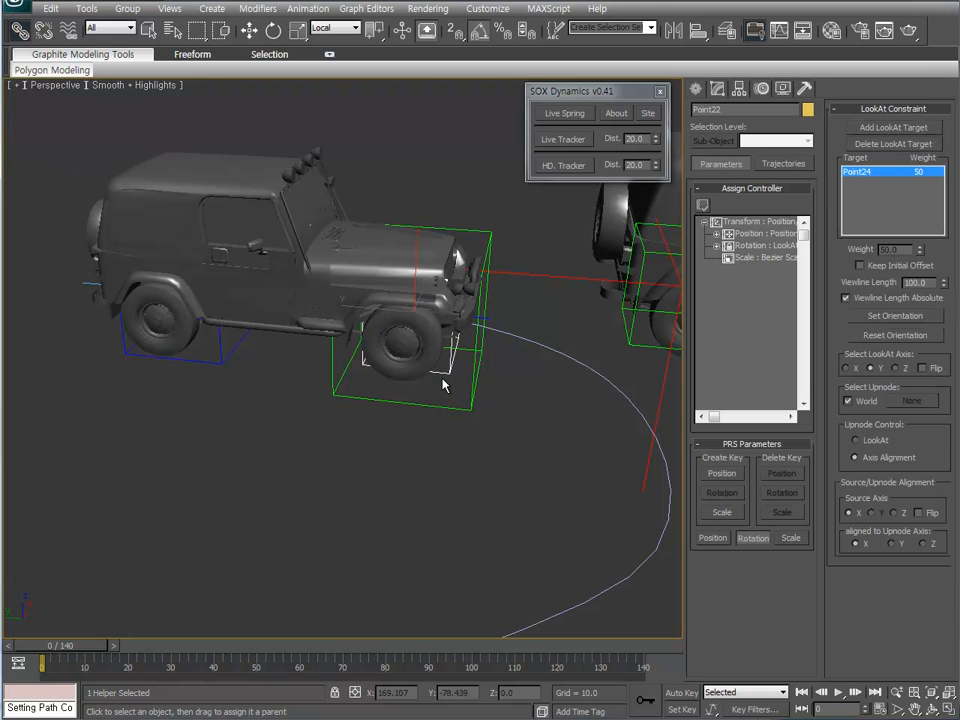
pyautogui.moveTo(506, 404); pyautogui.dragTo(508, 368, button='middle')
pyautogui.scroll(-1, 497, 333)
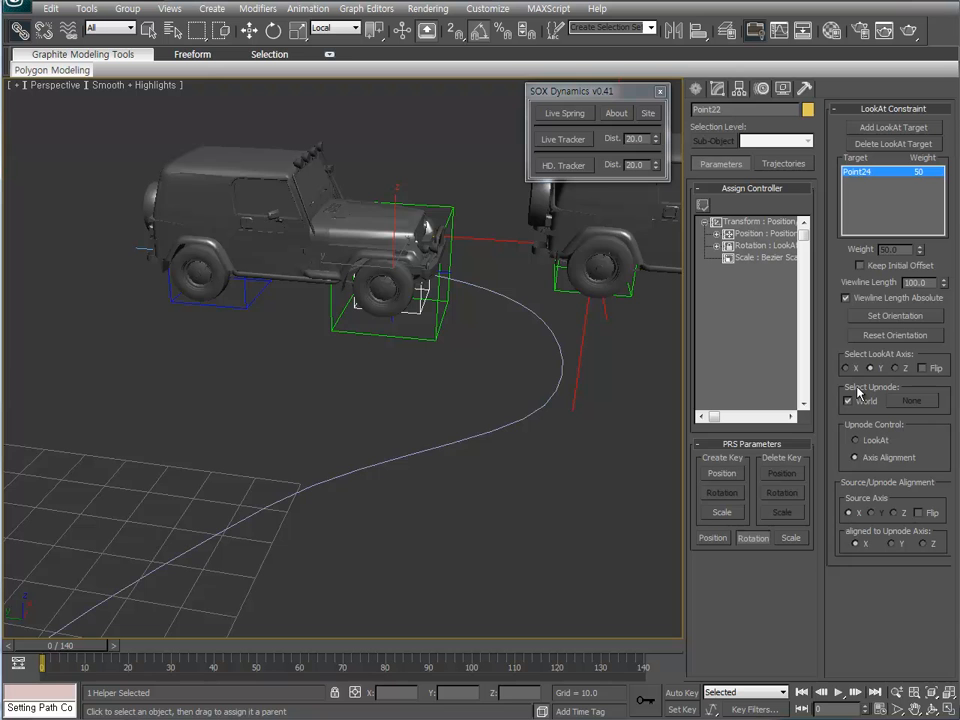
pyautogui.press('w')
pyautogui.keyDown('alt'); pyautogui.moveTo(540, 392); pyautogui.dragTo(422, 364, button='middle'); pyautogui.keyUp('alt')
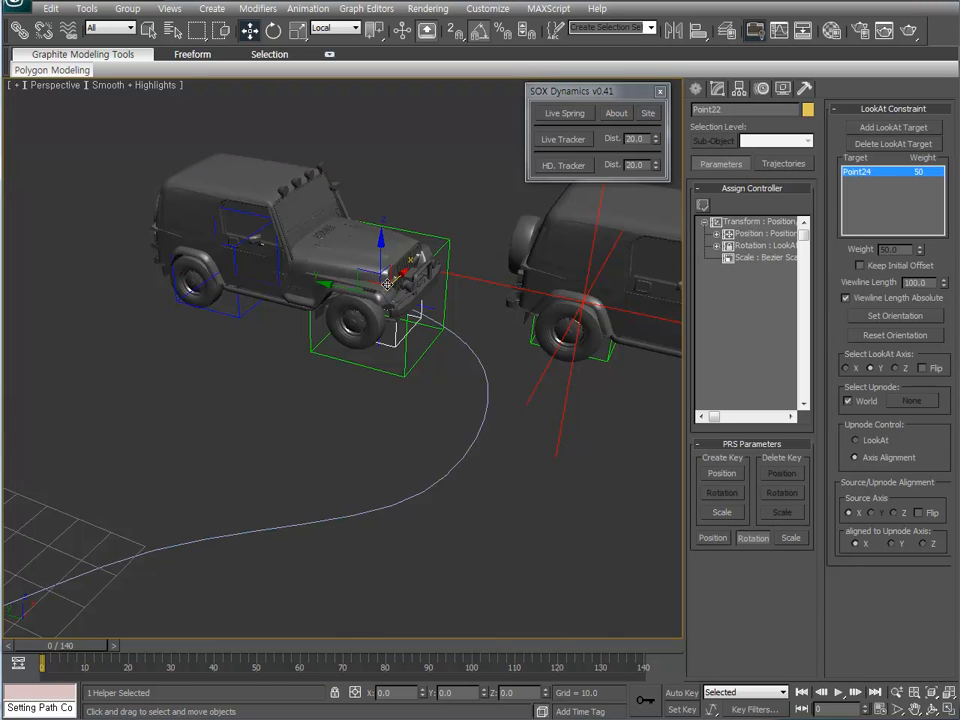
# Set the LookAt Constraint's source axis to Z and align it to the Z upnode axis.
pyautogui.click(893, 513)
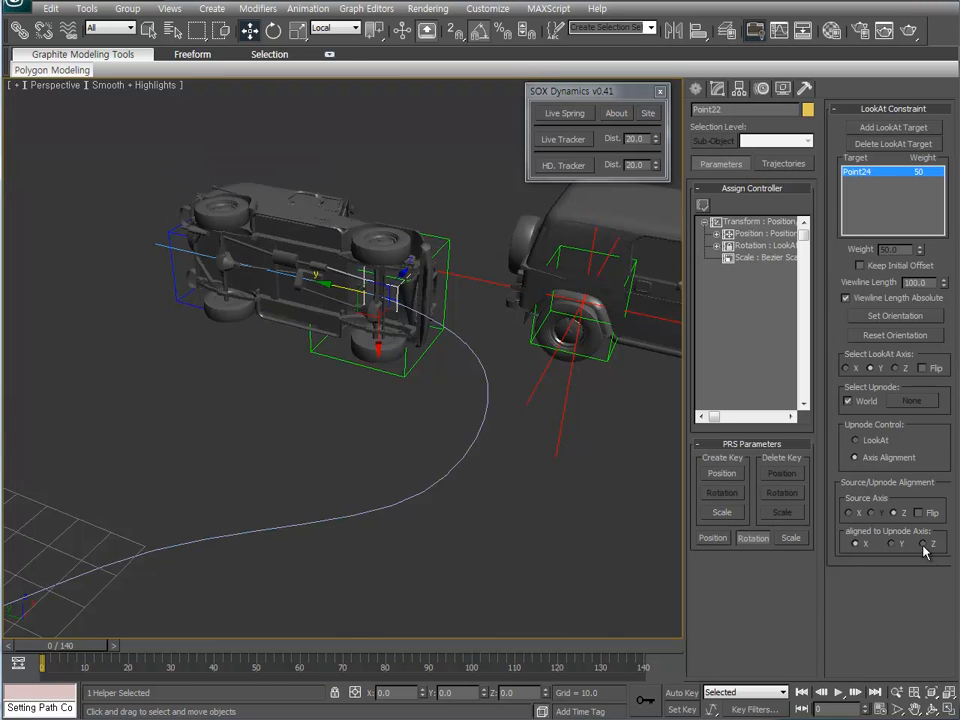
pyautogui.click(922, 545)
pyautogui.moveTo(392, 510); pyautogui.dragTo(278, 560, button='middle')
pyautogui.scroll(-3, 221, 566)
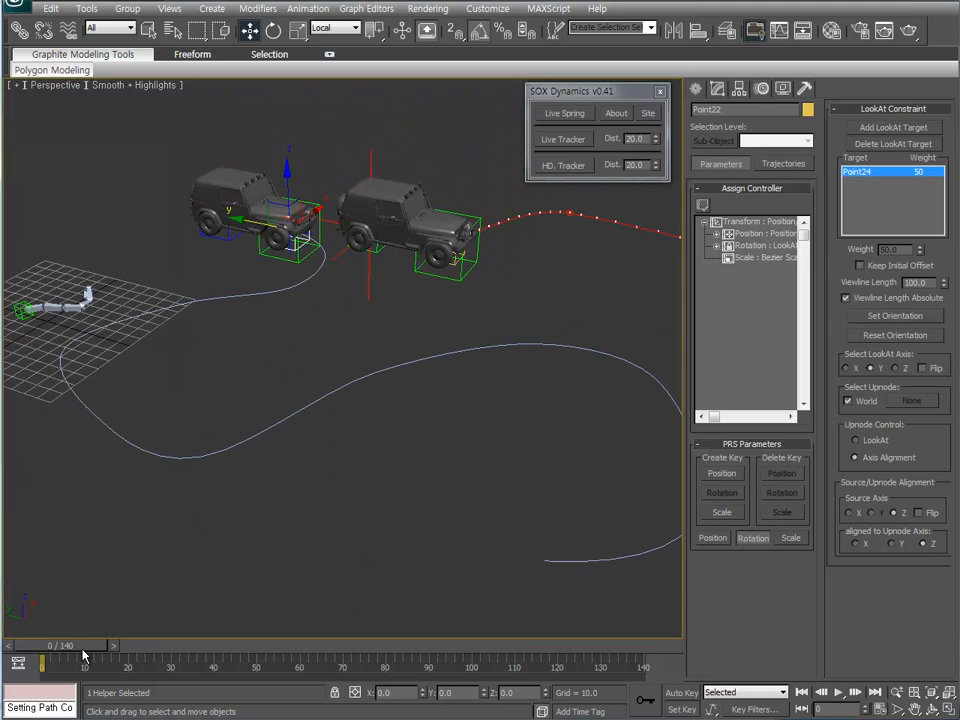
# Scrub the timeline to frame 14, select the original Jeep's front green box helper and inspect its position on the path.
pyautogui.moveTo(81, 649); pyautogui.dragTo(42, 636)
pyautogui.press('w')
pyautogui.moveTo(288, 378); pyautogui.dragTo(275, 285, button='middle')
pyautogui.scroll(4, 388, 452)
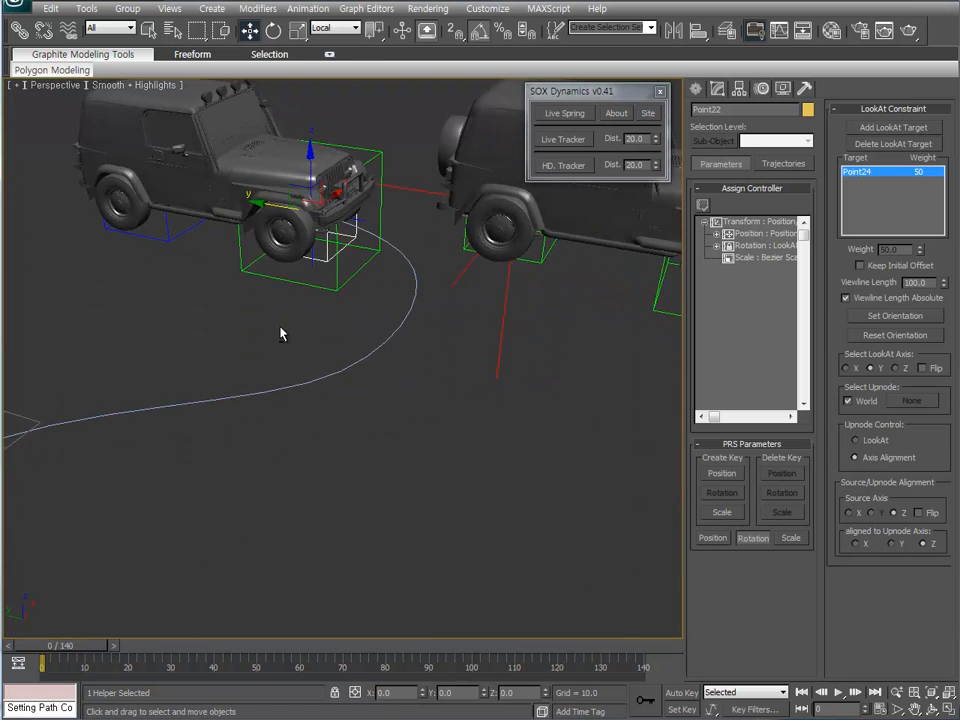
pyautogui.keyDown('alt'); pyautogui.moveTo(281, 334); pyautogui.dragTo(168, 572, button='middle'); pyautogui.keyUp('alt')
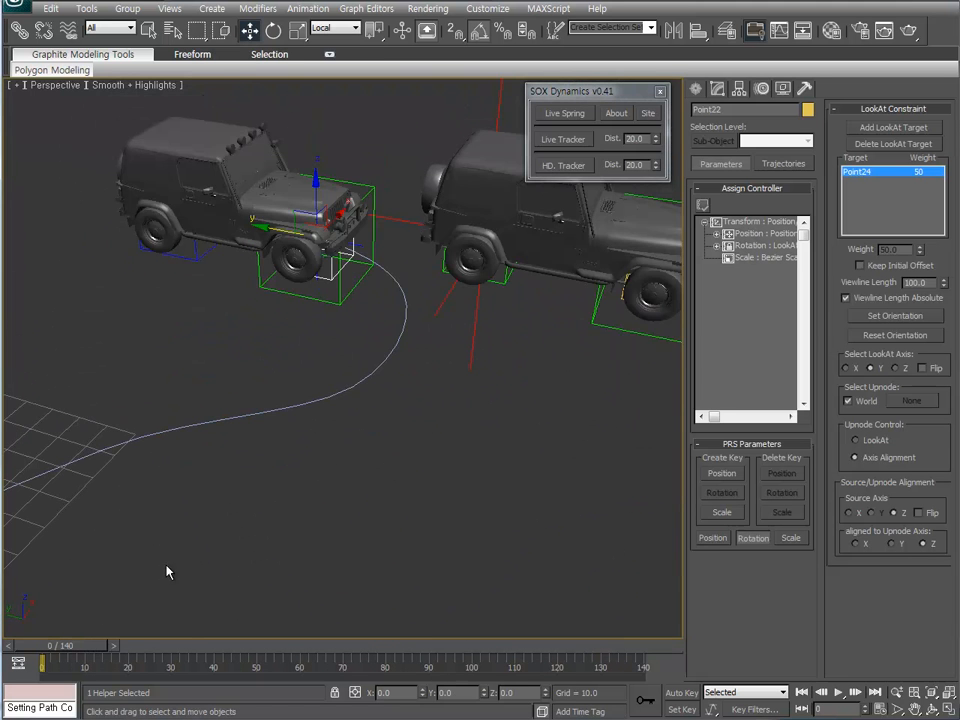
pyautogui.moveTo(82, 648); pyautogui.dragTo(120, 648)
pyautogui.click(341, 371)
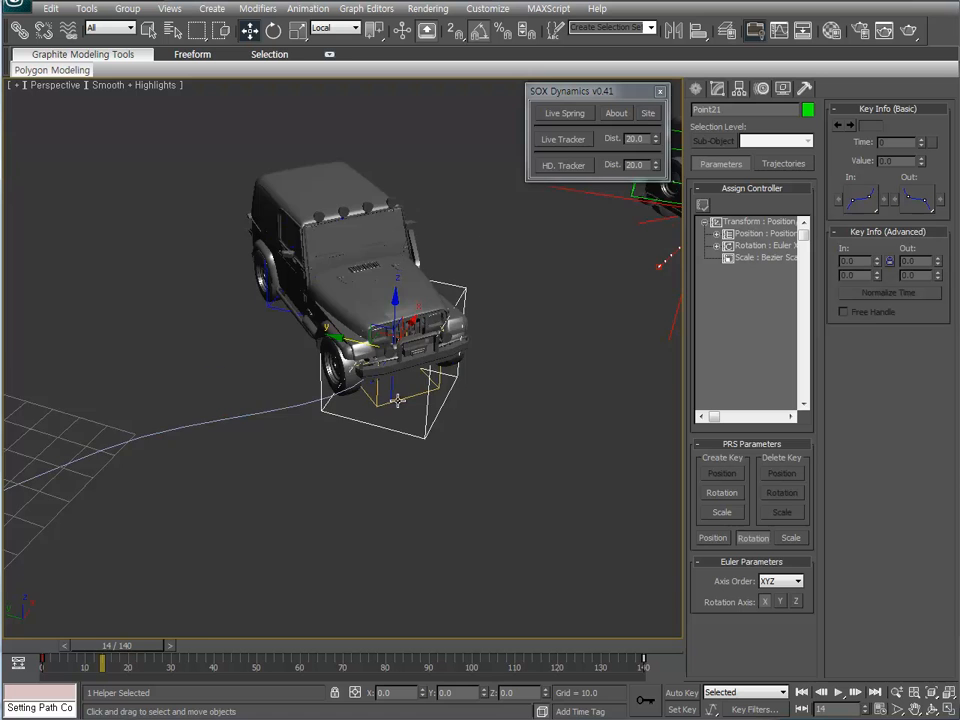
pyautogui.moveTo(373, 419); pyautogui.dragTo(379, 364, button='middle')
pyautogui.scroll(-4, 379, 364)
pyautogui.moveTo(373, 433); pyautogui.dragTo(383, 372, button='middle')
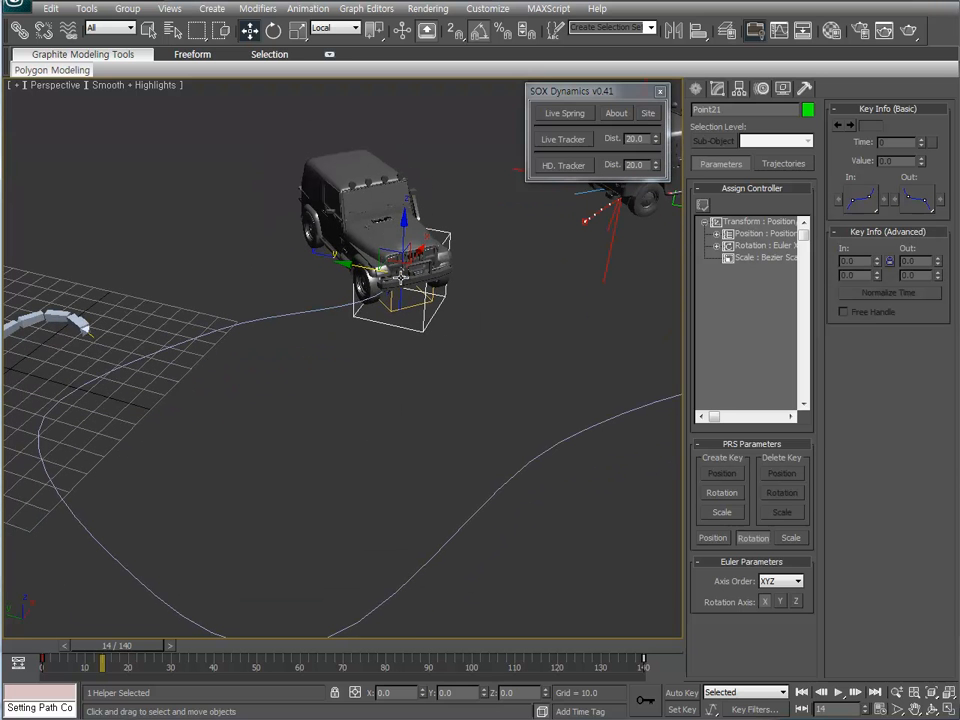
pyautogui.scroll(4, 403, 280)
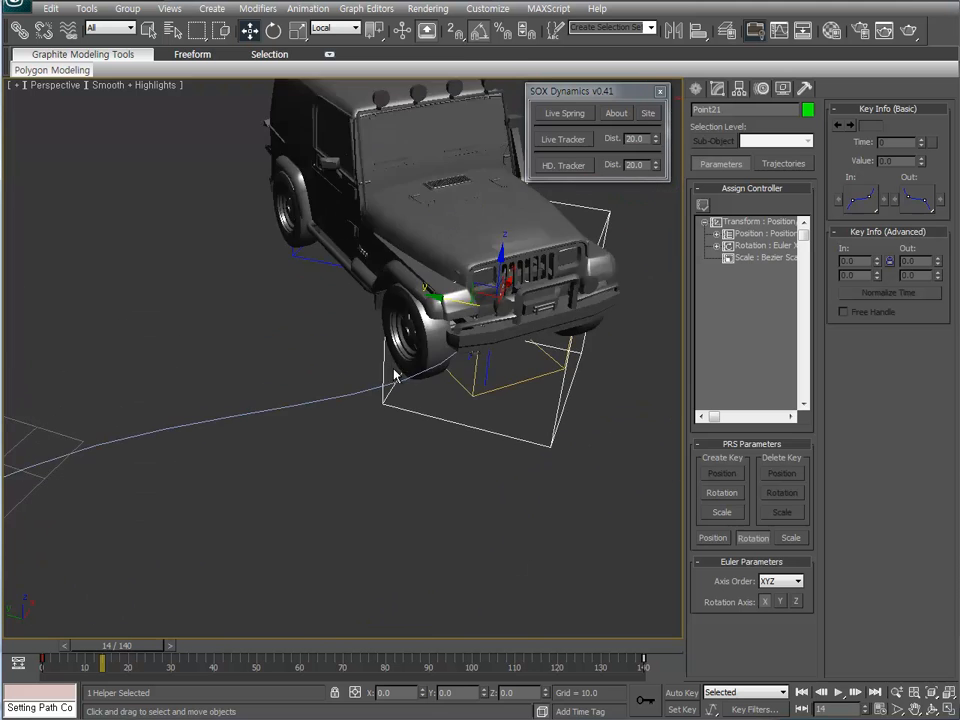
pyautogui.scroll(-6, 406, 343)
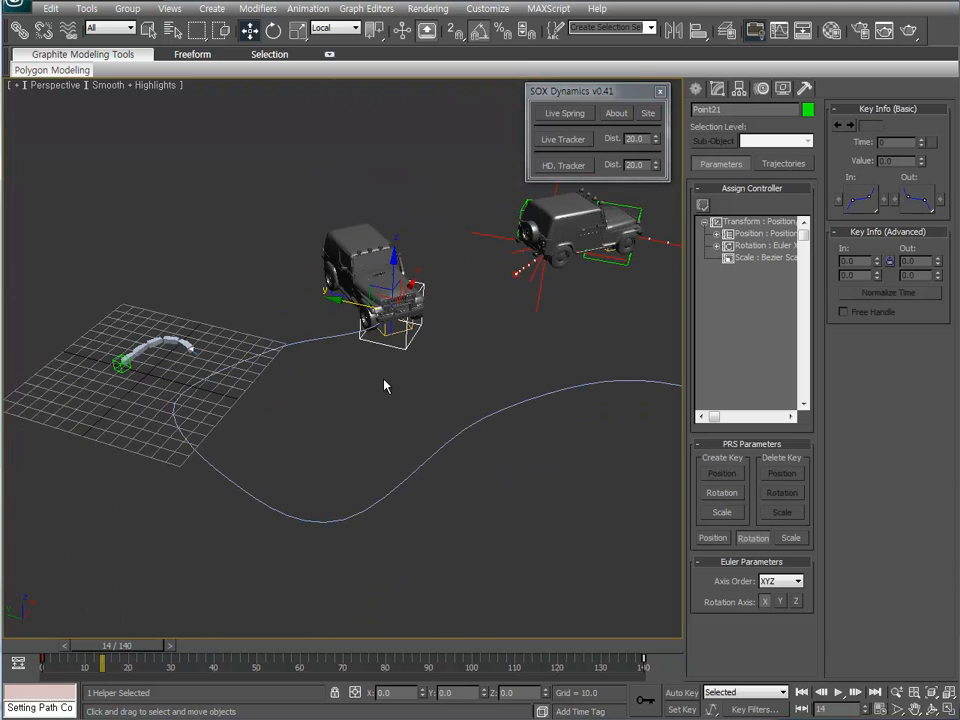
# Scrub the timeline to around frame 121 and back to frame 0 to examine how the original Jeep follows the path.
pyautogui.keyDown('alt'); pyautogui.moveTo(360, 412); pyautogui.dragTo(275, 557, button='middle'); pyautogui.keyUp('alt')
pyautogui.moveTo(155, 652); pyautogui.dragTo(576, 657)
pyautogui.moveTo(606, 612); pyautogui.dragTo(530, 584, button='middle')
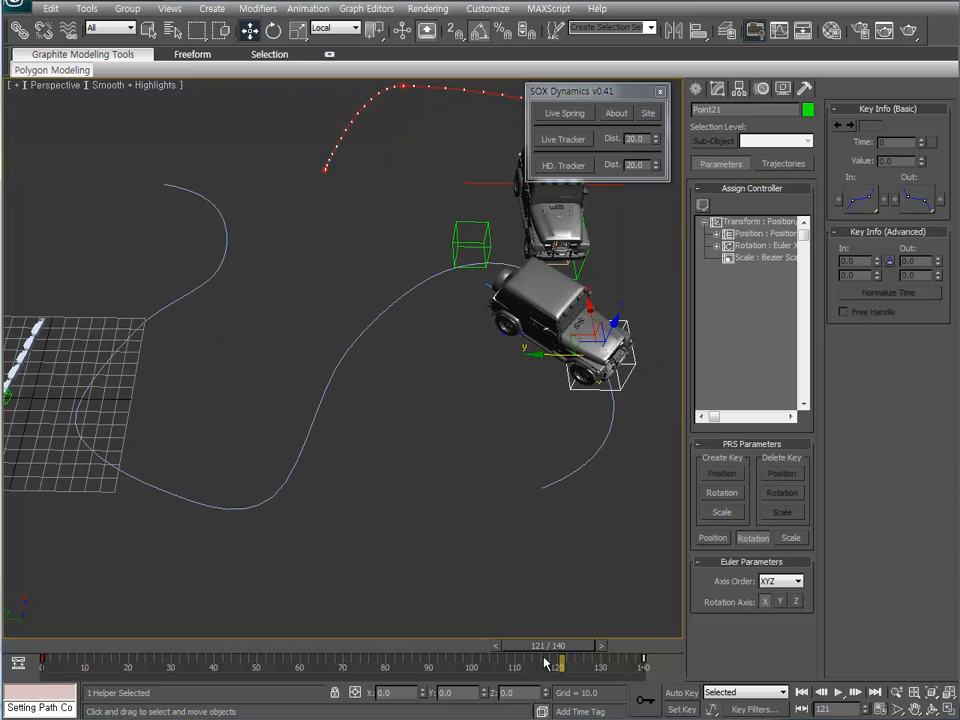
pyautogui.moveTo(564, 649); pyautogui.dragTo(62, 660)
# Select the path spline Line01, enter its Vertex sub-object level and go to frame 79.
pyautogui.moveTo(377, 428); pyautogui.dragTo(463, 432, button='middle')
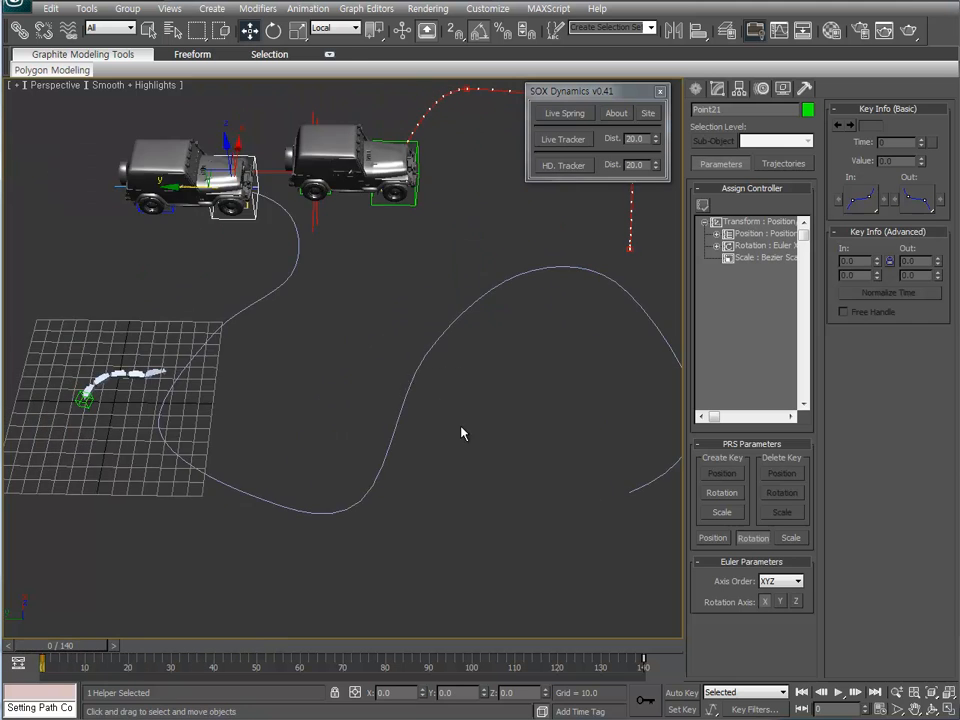
pyautogui.click(412, 385)
pyautogui.moveTo(397, 363); pyautogui.dragTo(270, 372, button='middle')
pyautogui.click(717, 88)
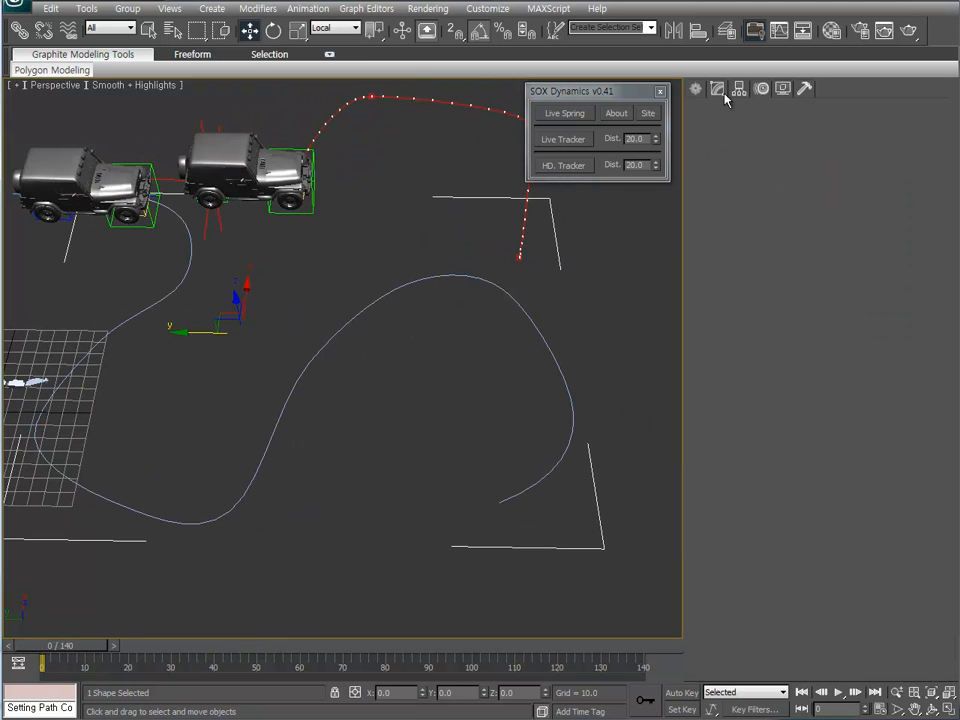
pyautogui.click(734, 333)
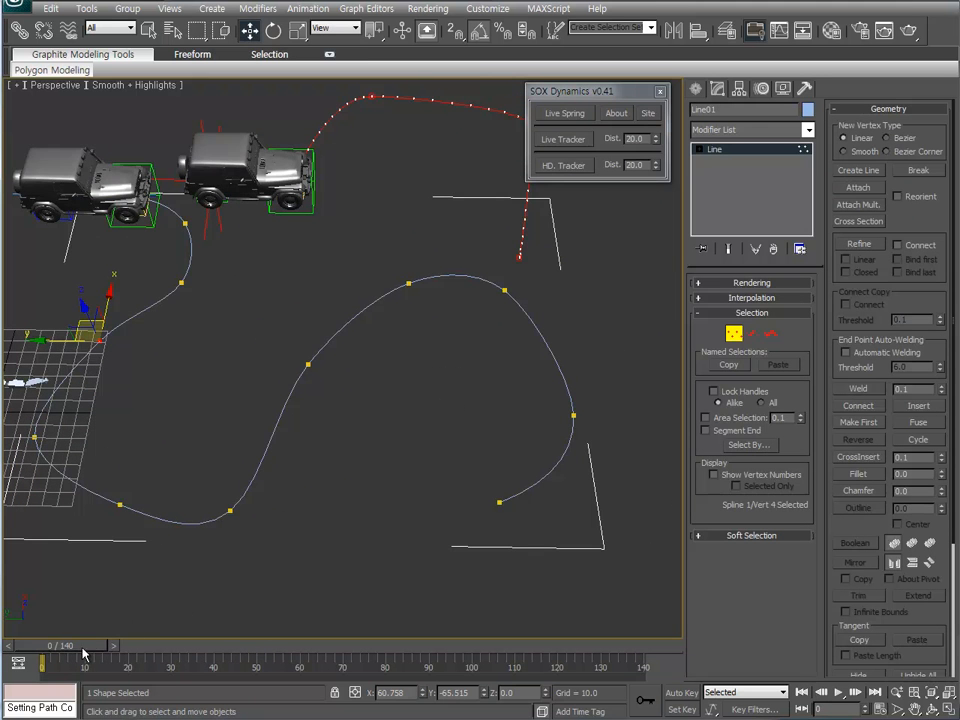
pyautogui.moveTo(83, 655); pyautogui.dragTo(383, 706)
pyautogui.press('w')
# Reshape the path by moving spline vertices around the original Jeep, and leave vertex editing.
pyautogui.click(230, 505)
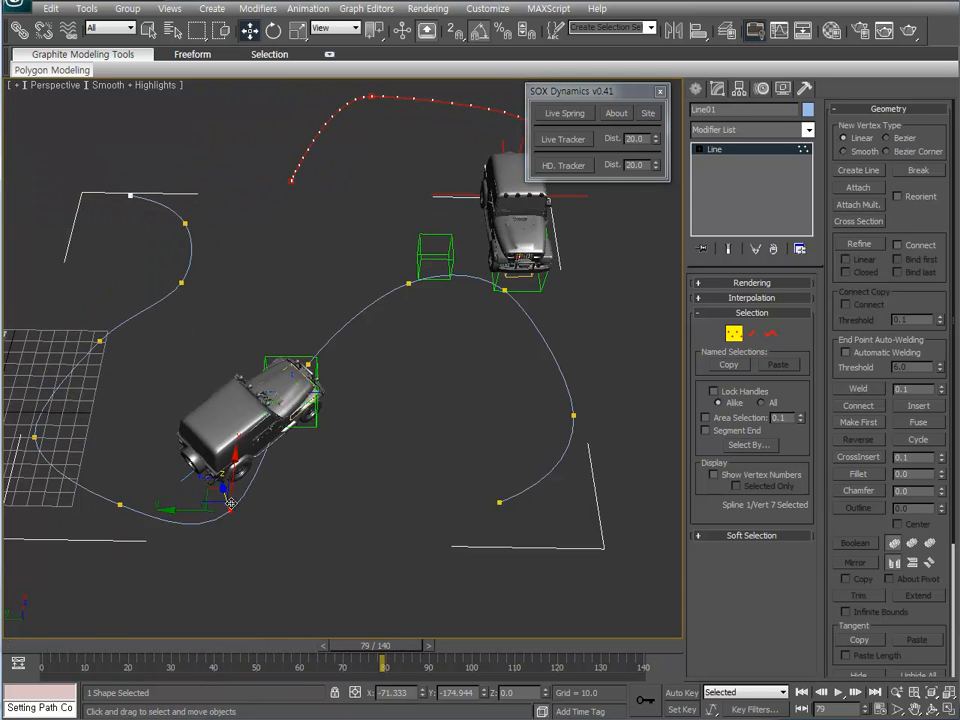
pyautogui.keyDown('alt'); pyautogui.moveTo(230, 505); pyautogui.dragTo(201, 510, button='middle'); pyautogui.keyUp('alt')
pyautogui.moveTo(201, 508); pyautogui.dragTo(67, 443)
pyautogui.moveTo(67, 443); pyautogui.dragTo(291, 437, button='middle')
pyautogui.click(742, 337)
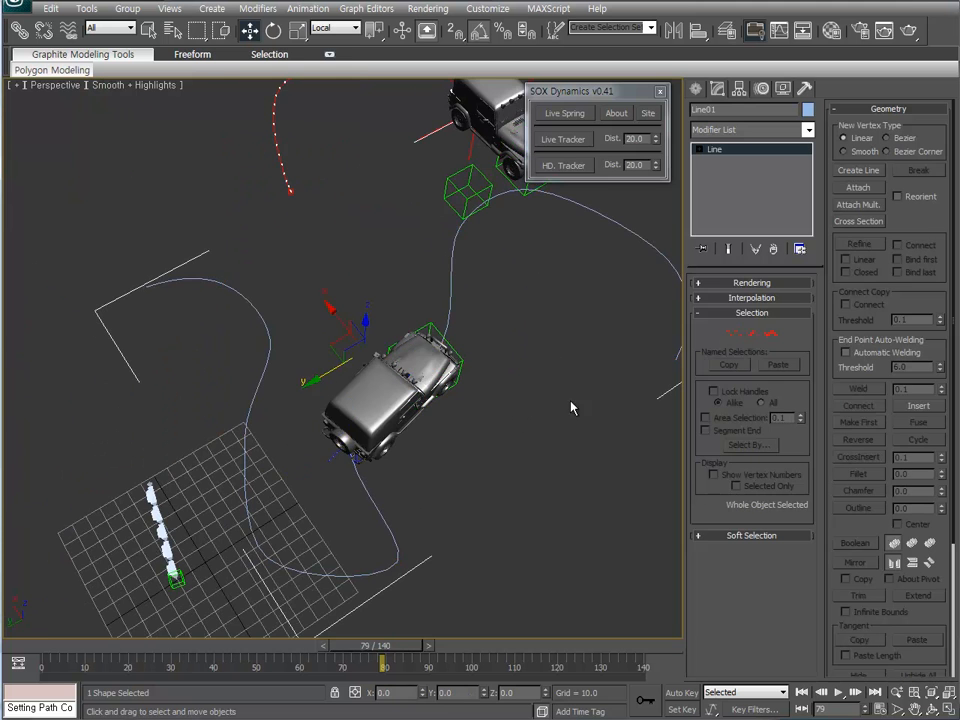
# Select the front green box helper and scrub back to frame 0 to examine the Jeep's motion on the reshaped path.
pyautogui.keyDown('alt'); pyautogui.moveTo(572, 403); pyautogui.dragTo(433, 400, button='middle'); pyautogui.keyUp('alt')
pyautogui.click(397, 343)
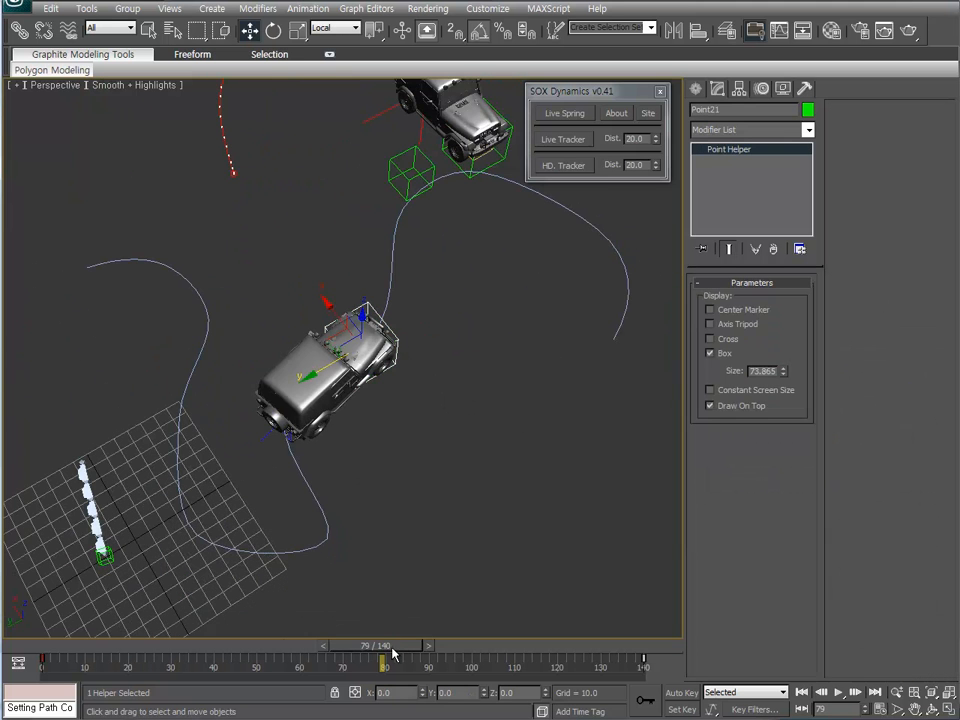
pyautogui.moveTo(393, 650); pyautogui.dragTo(40, 640)
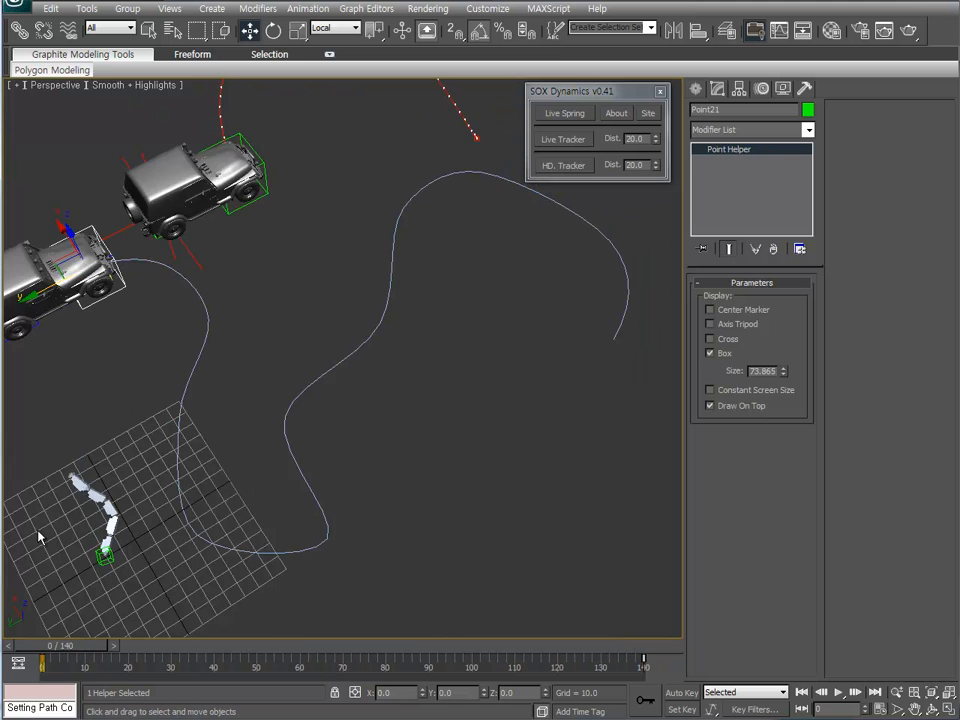
# Inspect the HD. Tracker keys on the rear helper Point24 across the timeline, comparing them with the front cross helper.
pyautogui.keyDown('alt'); pyautogui.moveTo(40, 538); pyautogui.dragTo(258, 480, button='middle'); pyautogui.keyUp('alt')
pyautogui.click(563, 165)
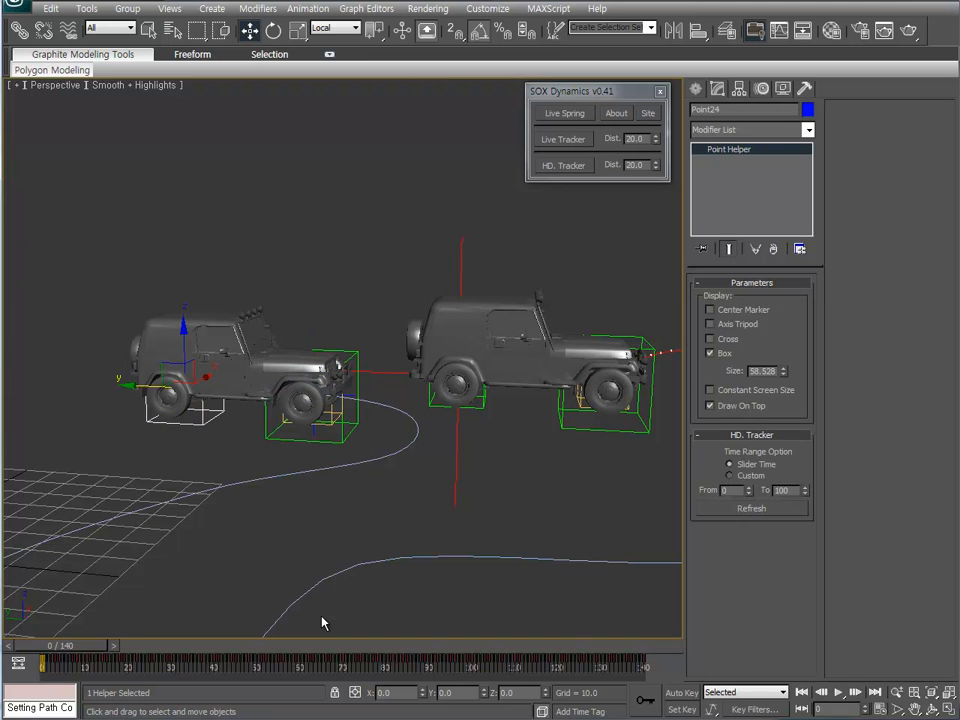
pyautogui.moveTo(655, 671); pyautogui.dragTo(34, 654)
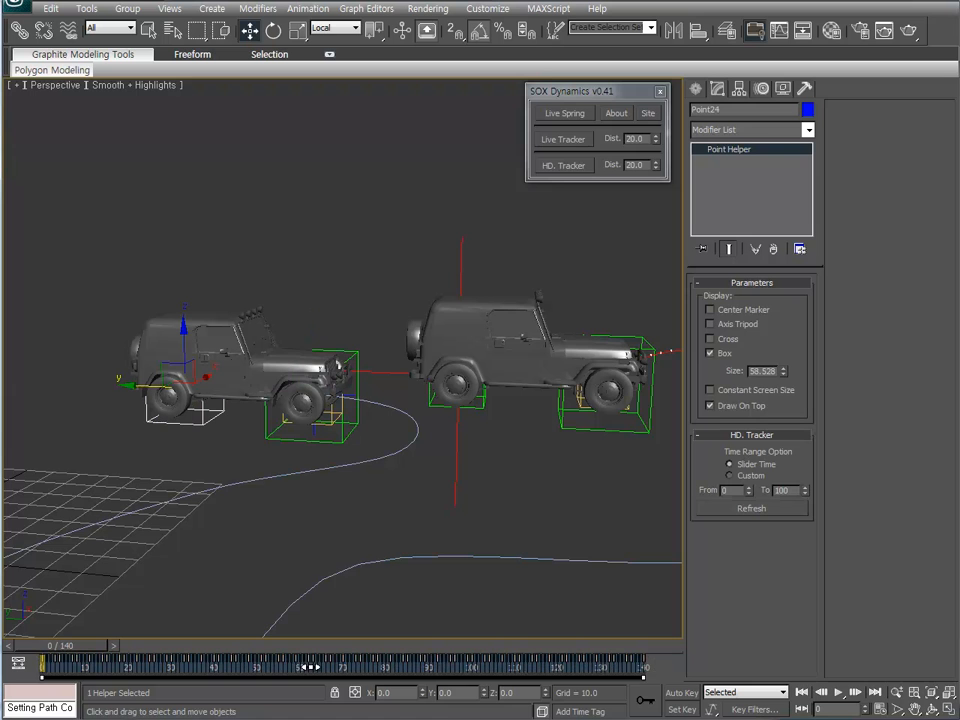
pyautogui.click(665, 668)
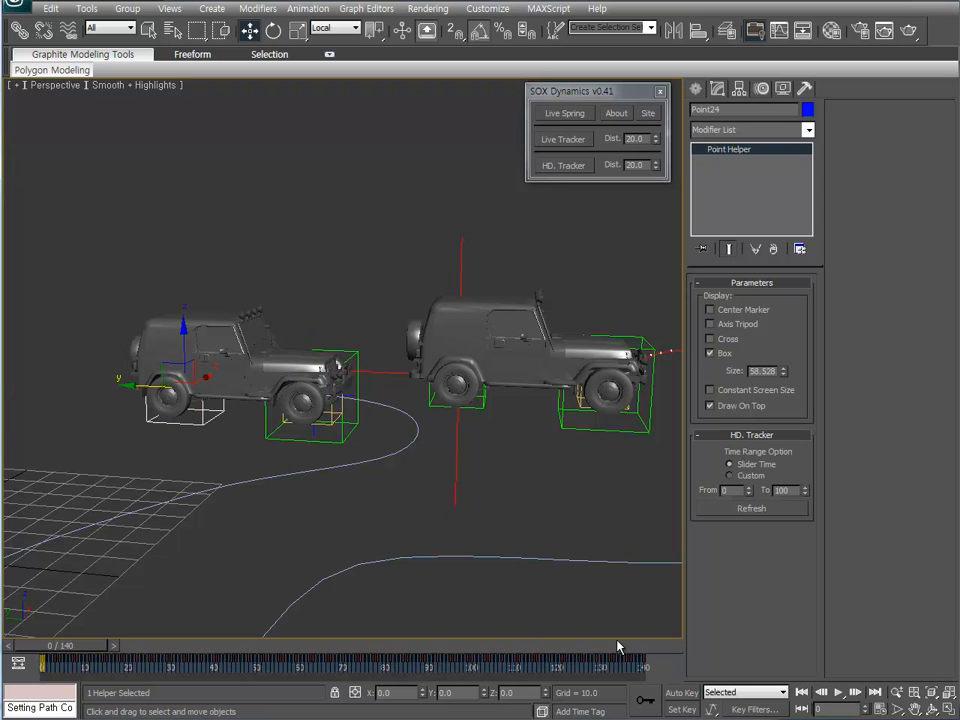
pyautogui.click(314, 434)
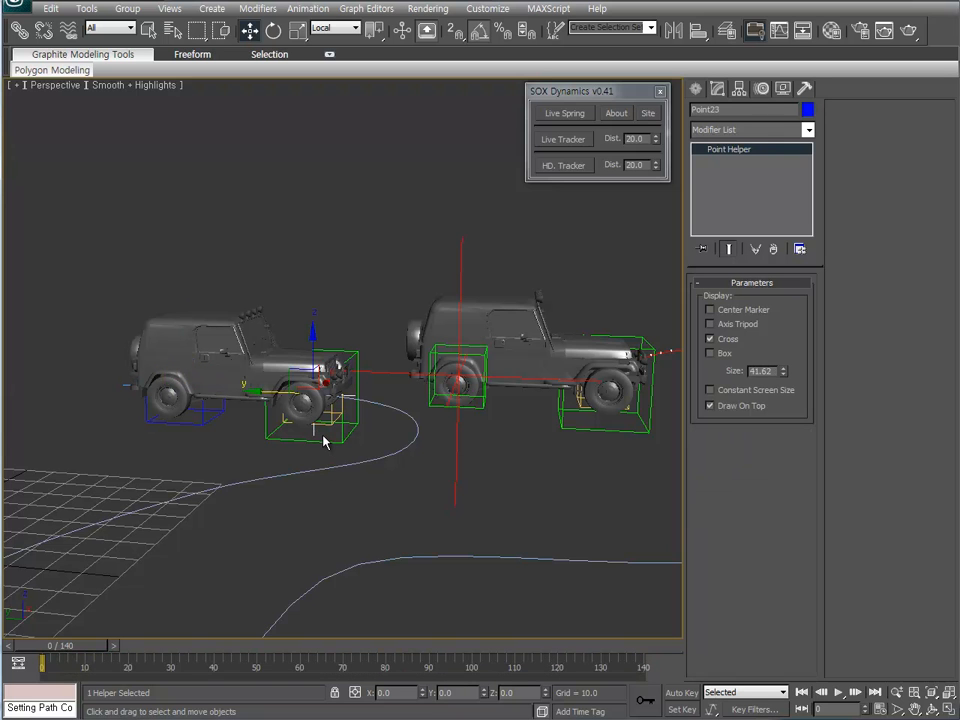
pyautogui.click(203, 422)
pyautogui.moveTo(652, 673); pyautogui.dragTo(30, 663)
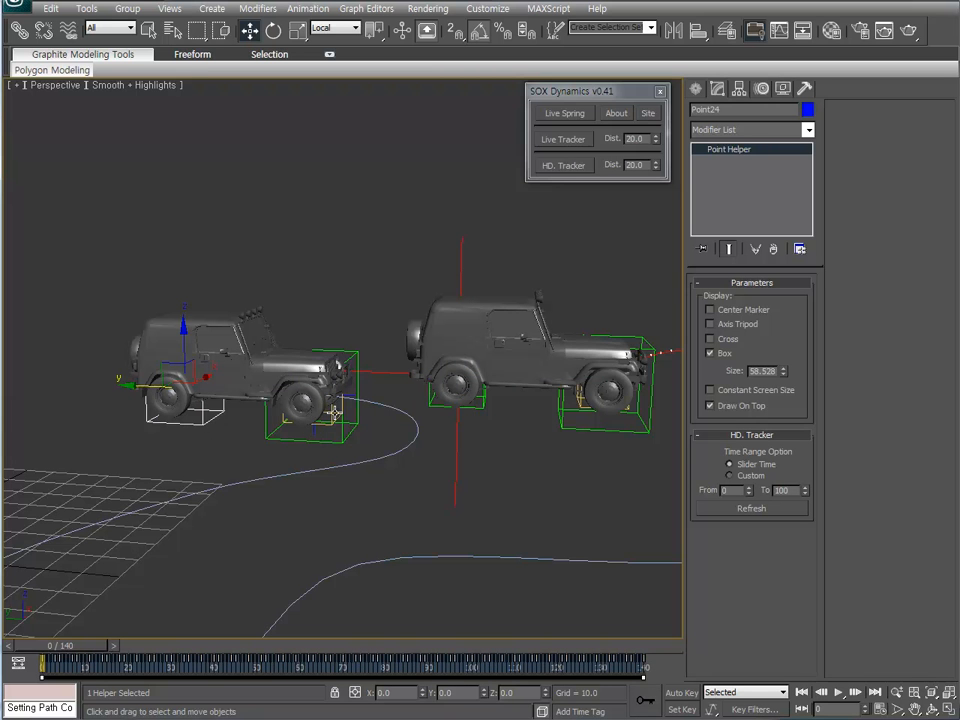
pyautogui.keyDown('alt'); pyautogui.moveTo(330, 415); pyautogui.dragTo(338, 485, button='middle'); pyautogui.keyUp('alt')
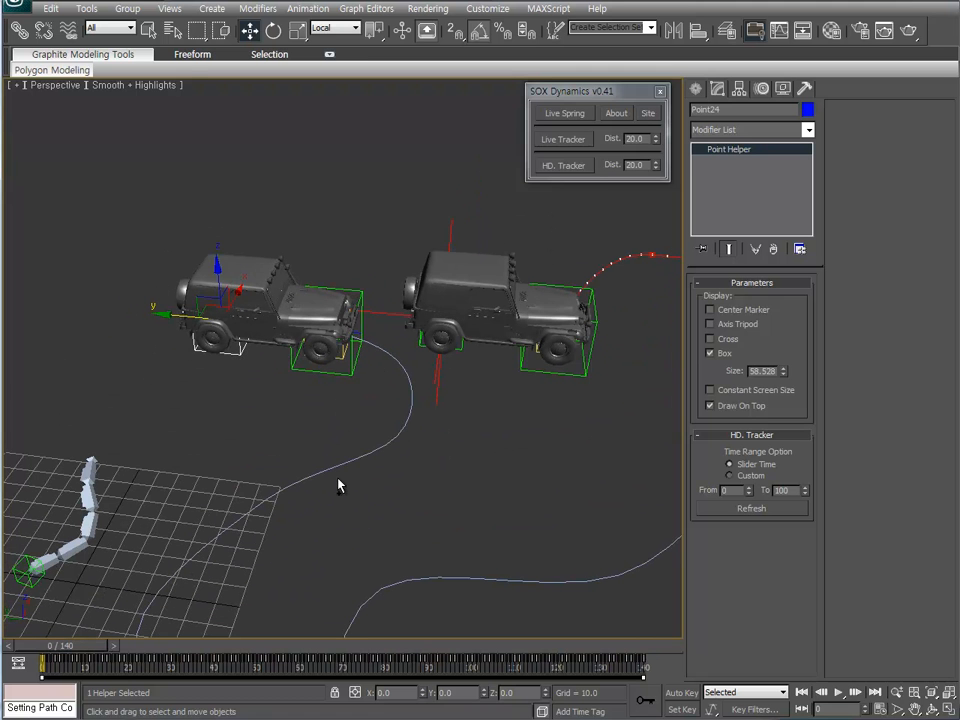
pyautogui.click(275, 410)
pyautogui.click(242, 354)
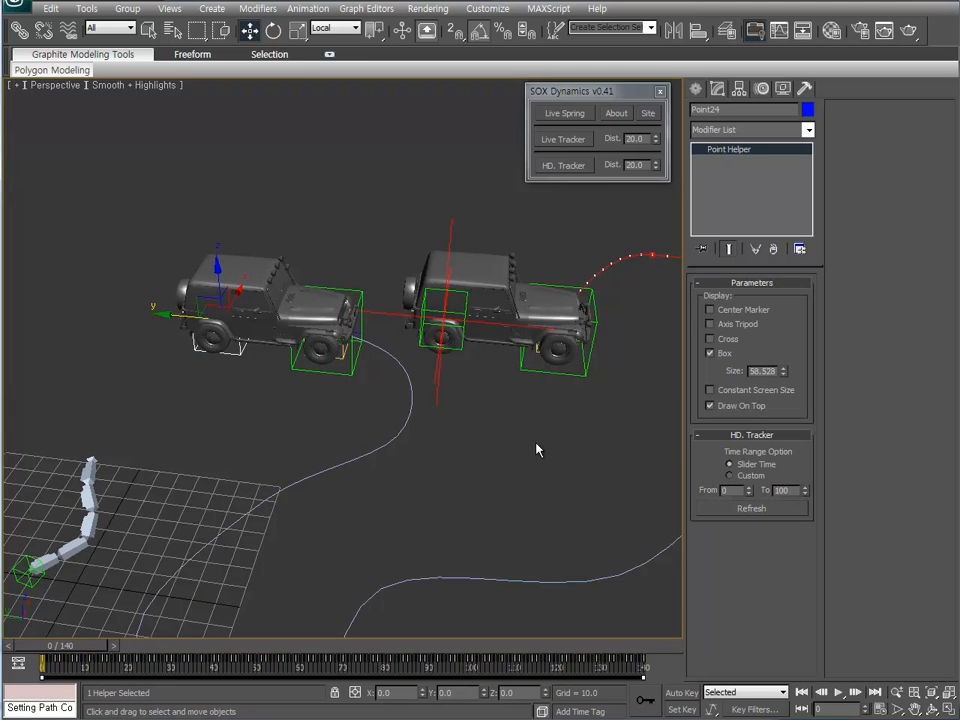
pyautogui.keyDown('alt'); pyautogui.moveTo(435, 466); pyautogui.dragTo(430, 480, button='middle'); pyautogui.keyUp('alt')
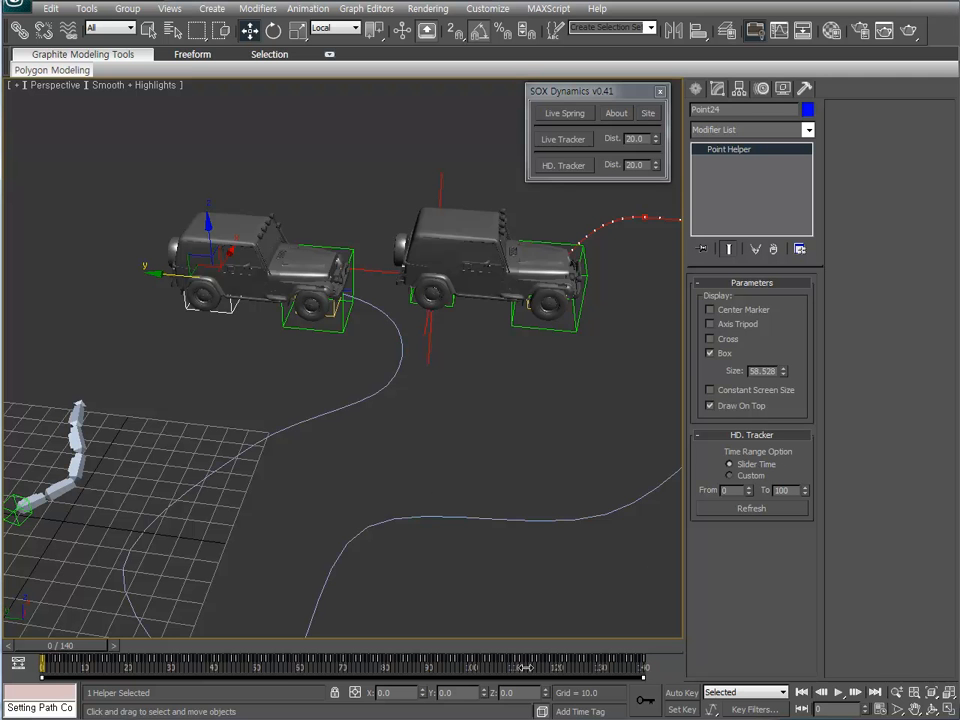
# Switch the rear helper's HD. Tracker time range to Custom and set it from frame 30 to frame 90.
pyautogui.scroll(-5, 538, 467)
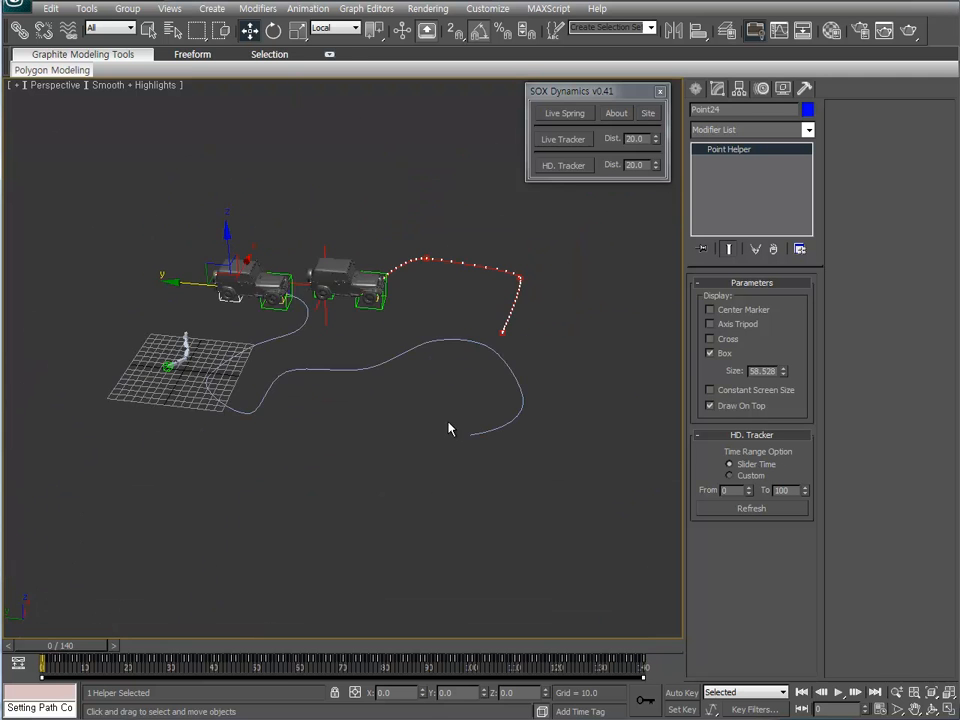
pyautogui.scroll(4, 461, 486)
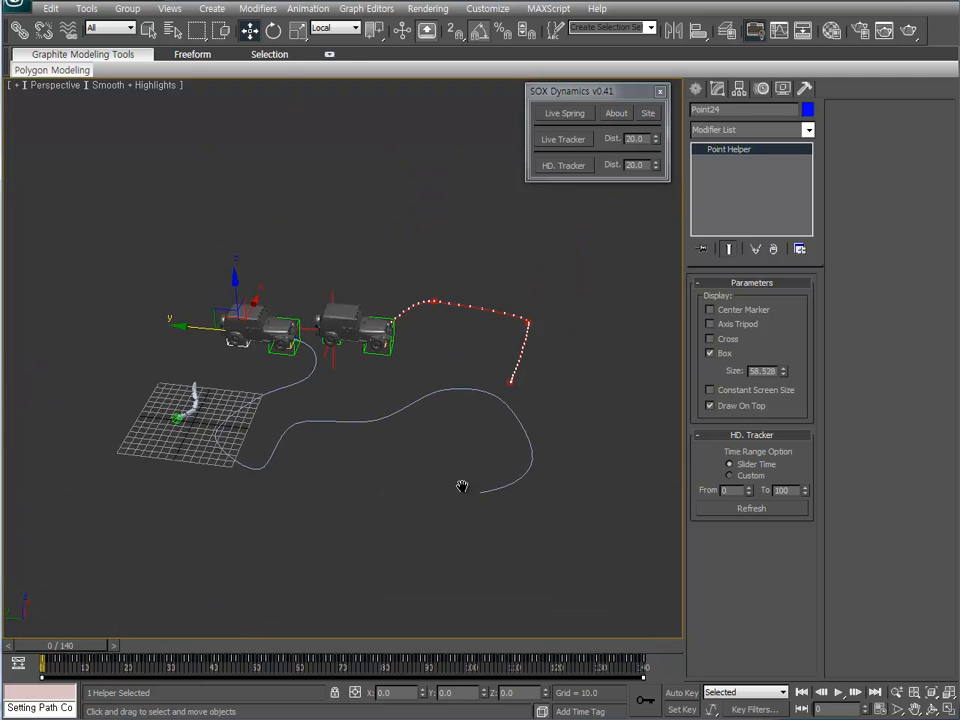
pyautogui.click(742, 478)
pyautogui.moveTo(250, 431); pyautogui.dragTo(328, 414, button='middle')
pyautogui.moveTo(74, 646); pyautogui.dragTo(192, 651)
pyautogui.press('w')
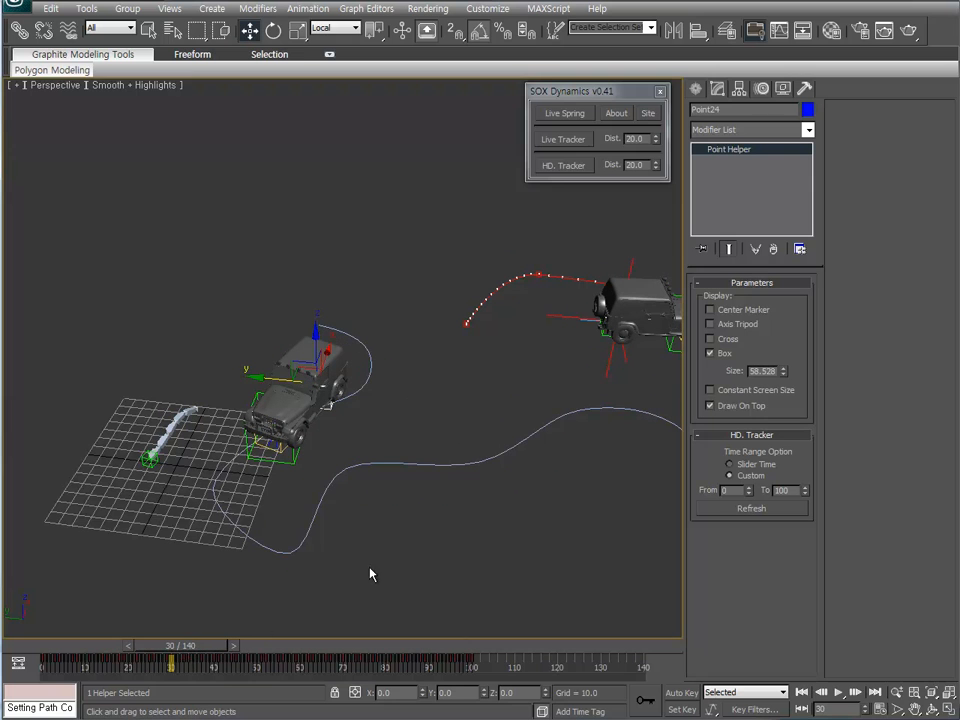
pyautogui.moveTo(749, 494)
pyautogui.mouseDown()
pyautogui.moveTo(752, 469)
pyautogui.moveTo(751, 486)
pyautogui.mouseUp()
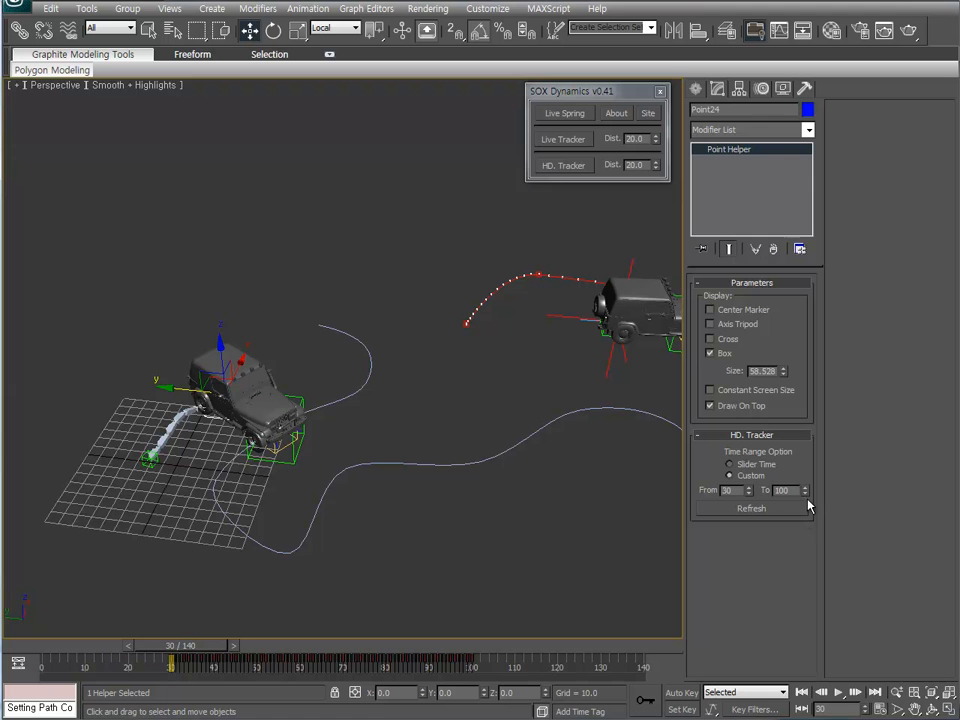
pyautogui.moveTo(804, 491); pyautogui.dragTo(804, 497)
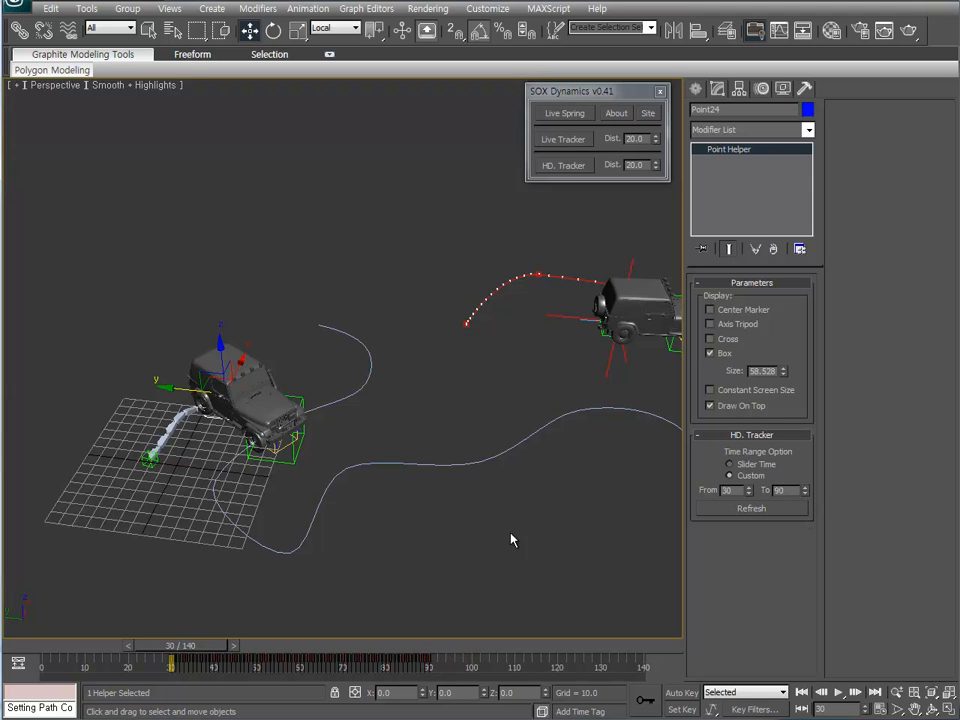
# Scrub from frame 30 to frame 100 to examine the rear helper and original Jeep beyond the custom tracking range.
pyautogui.moveTo(361, 497); pyautogui.dragTo(360, 472, button='middle')
pyautogui.moveTo(308, 633); pyautogui.dragTo(318, 625, button='middle')
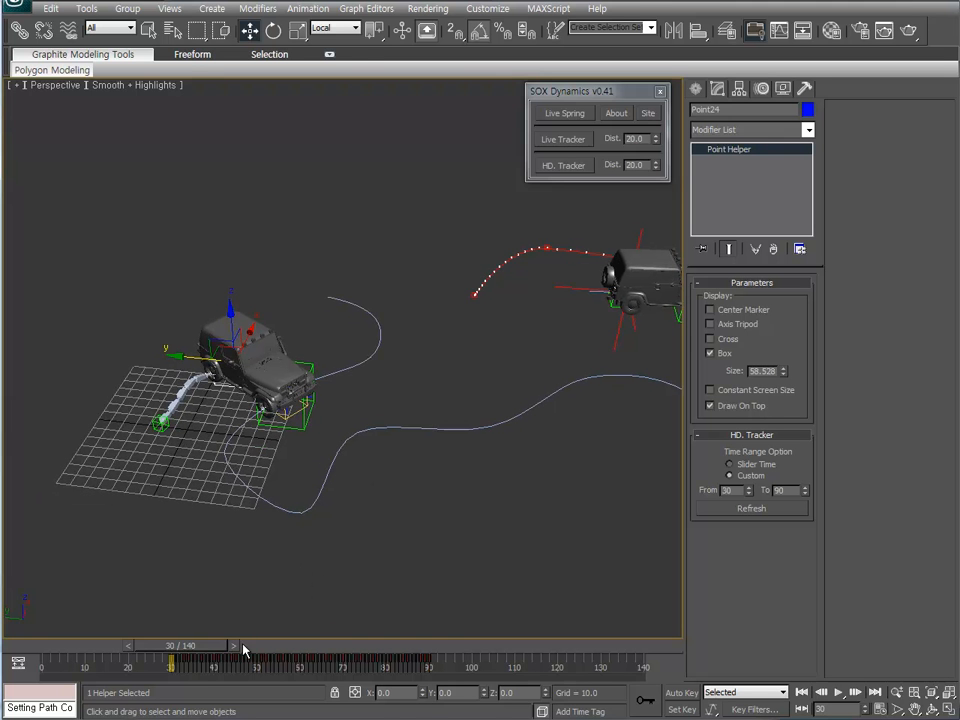
pyautogui.moveTo(212, 651); pyautogui.dragTo(498, 705)
pyautogui.moveTo(449, 441); pyautogui.dragTo(431, 435, button='middle')
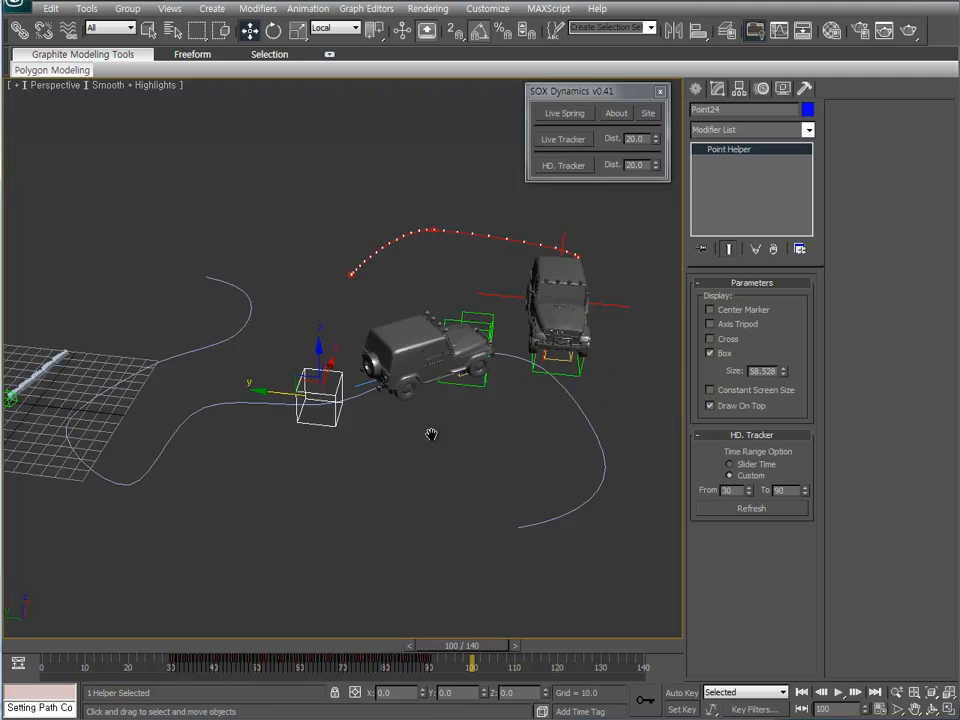
pyautogui.scroll(4, 360, 435)
pyautogui.scroll(-6, 350, 480)
pyautogui.moveTo(580, 91); pyautogui.dragTo(580, 72)
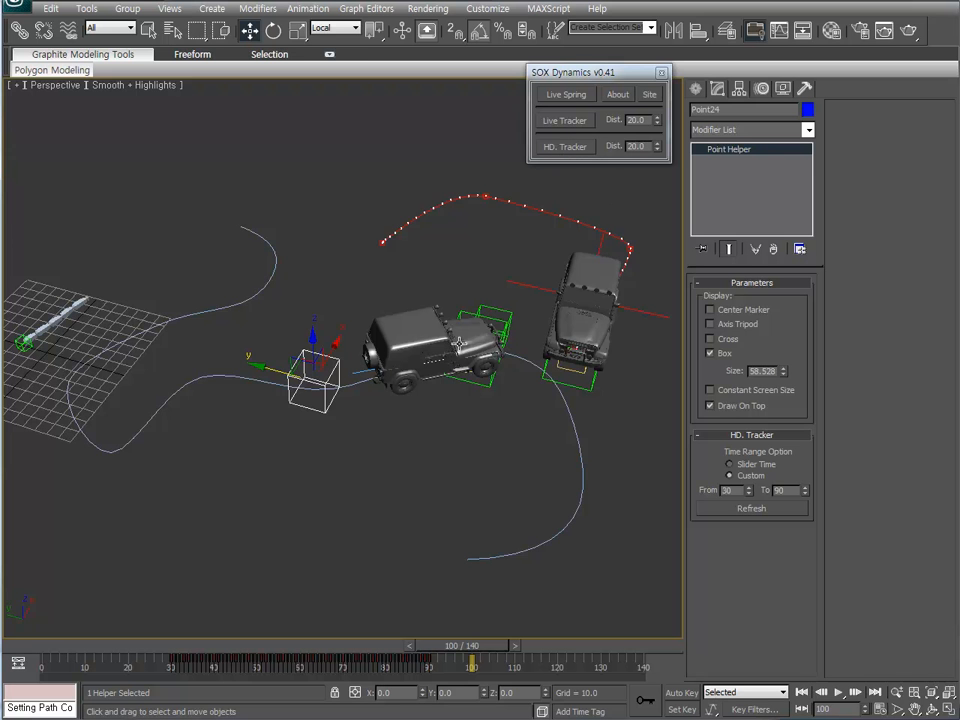
pyautogui.keyDown('alt'); pyautogui.moveTo(459, 344); pyautogui.dragTo(455, 321, button='middle'); pyautogui.keyUp('alt')
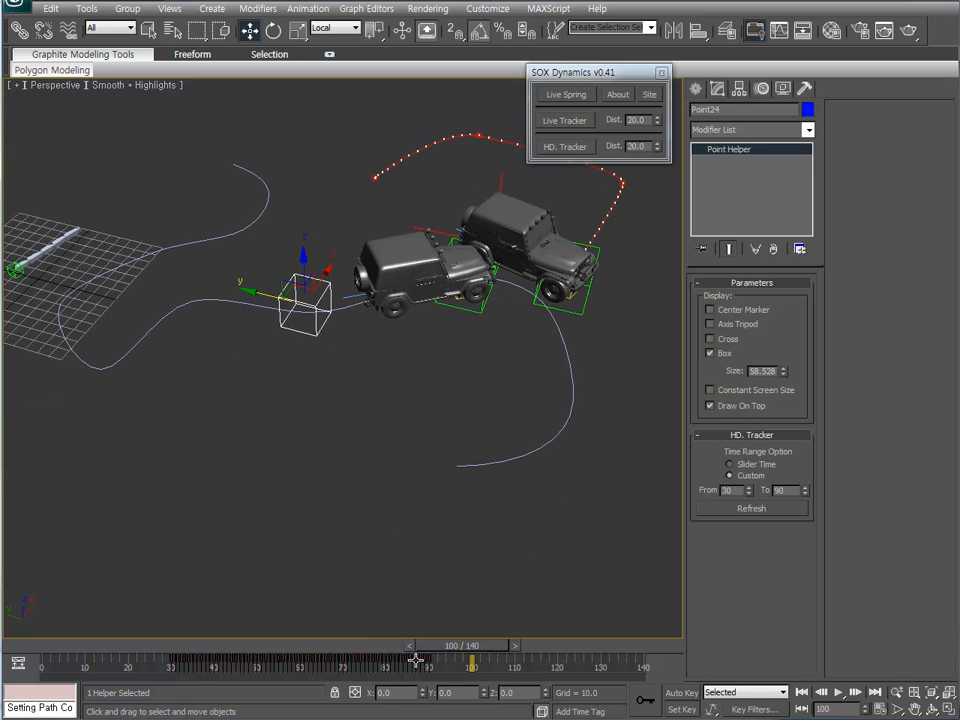
# Scrub to frame 68 and set the start of the rear helper's custom HD. Tracker range to frame 21.
pyautogui.moveTo(462, 645); pyautogui.dragTo(334, 645)
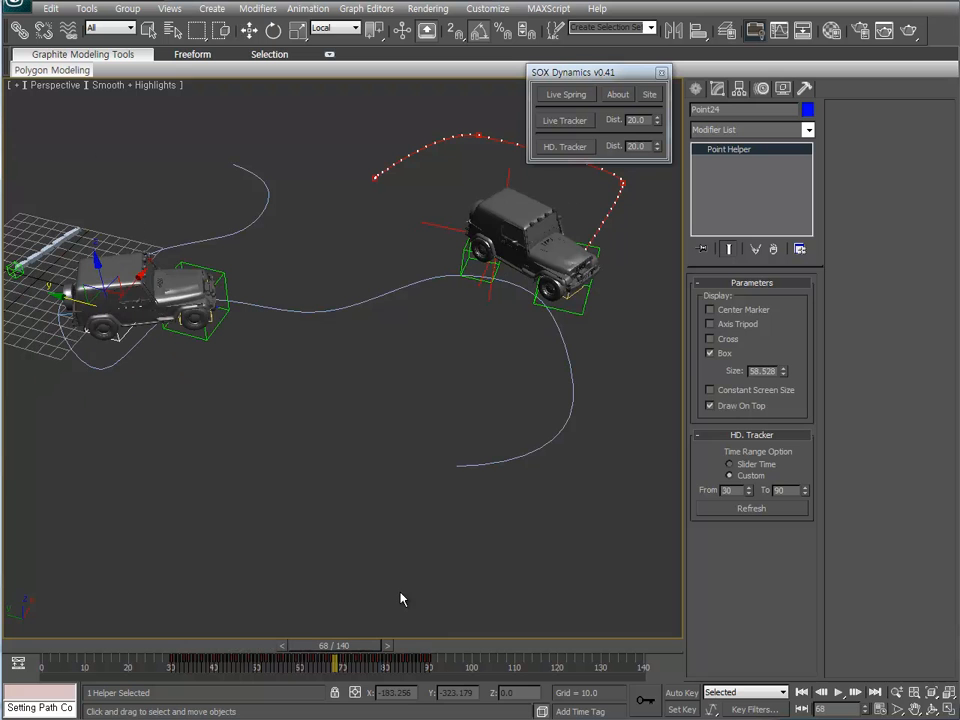
pyautogui.doubleClick(784, 493)
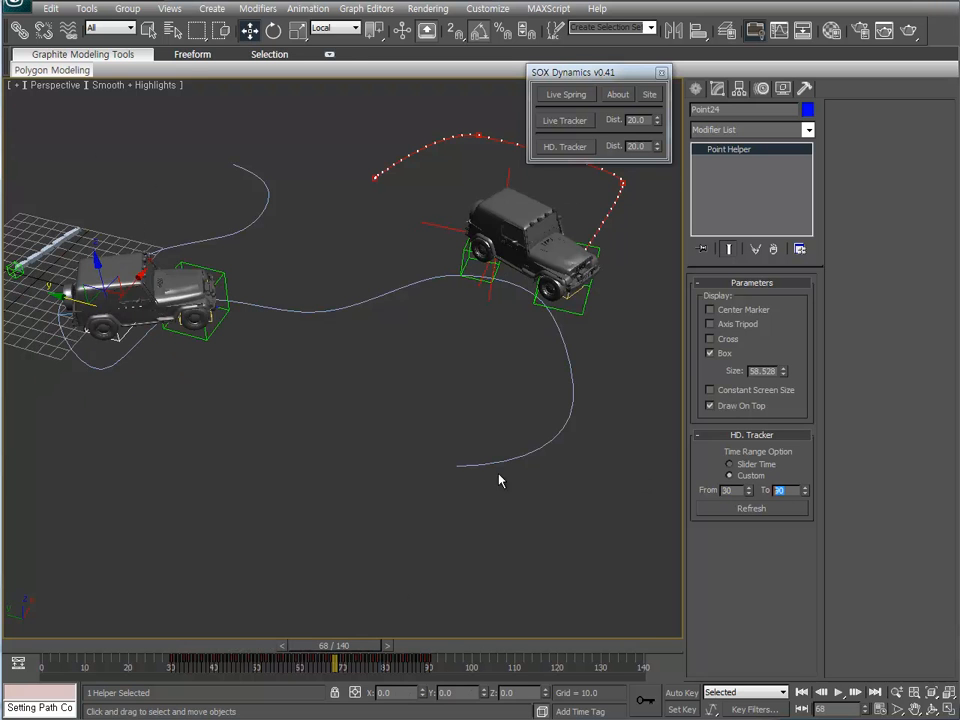
pyautogui.moveTo(214, 433); pyautogui.dragTo(398, 464, button='middle')
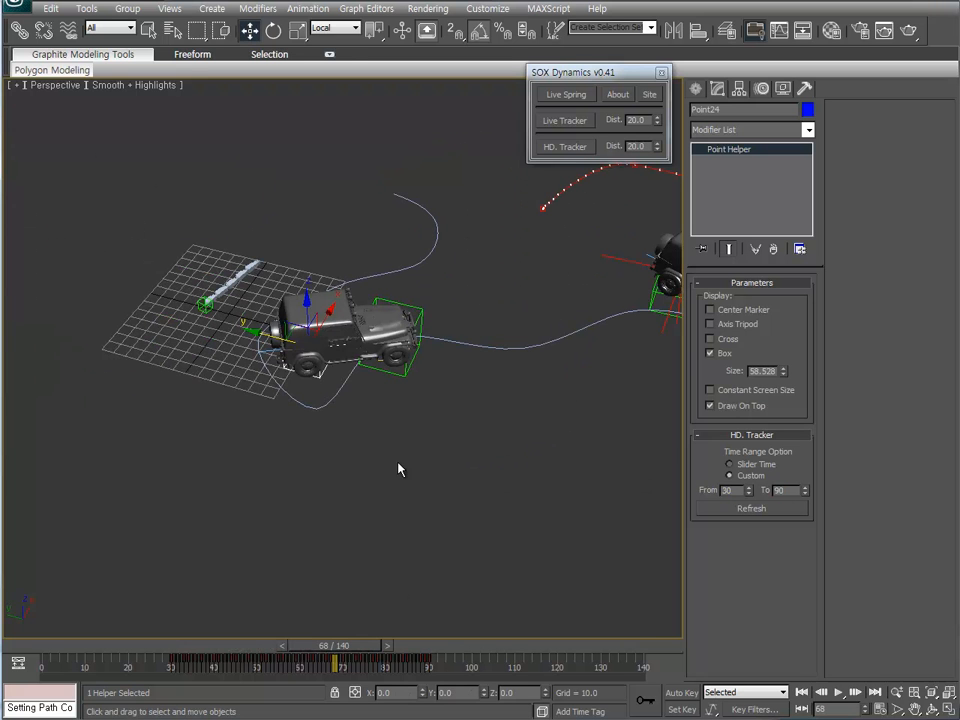
pyautogui.click(745, 504)
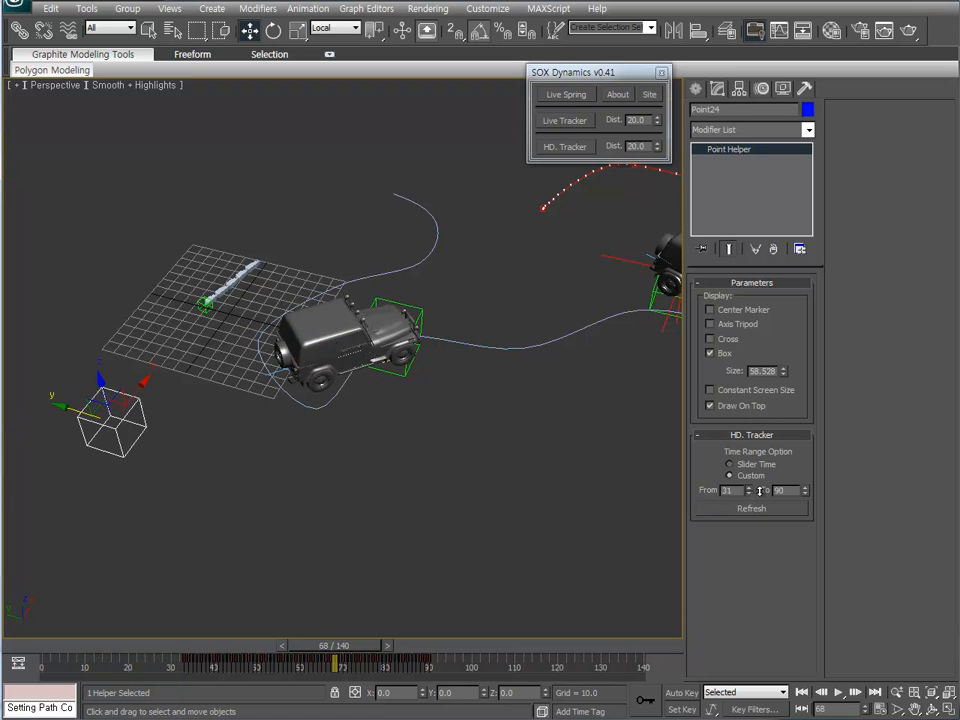
pyautogui.moveTo(760, 491); pyautogui.dragTo(759, 498)
pyautogui.moveTo(112, 488); pyautogui.dragTo(245, 524, button='middle')
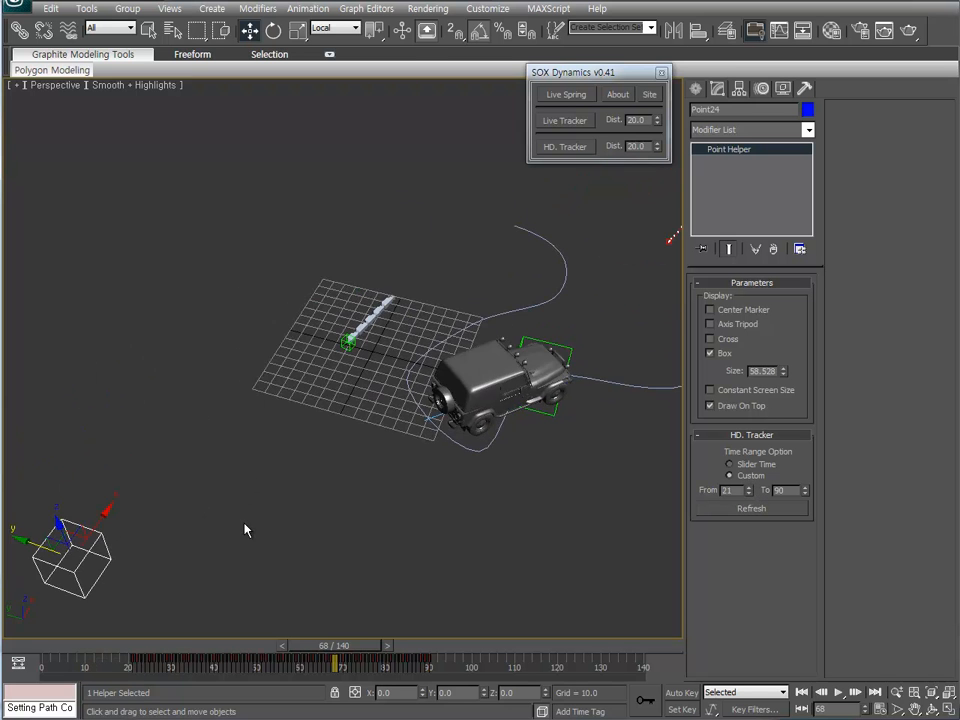
pyautogui.scroll(-3, 343, 543)
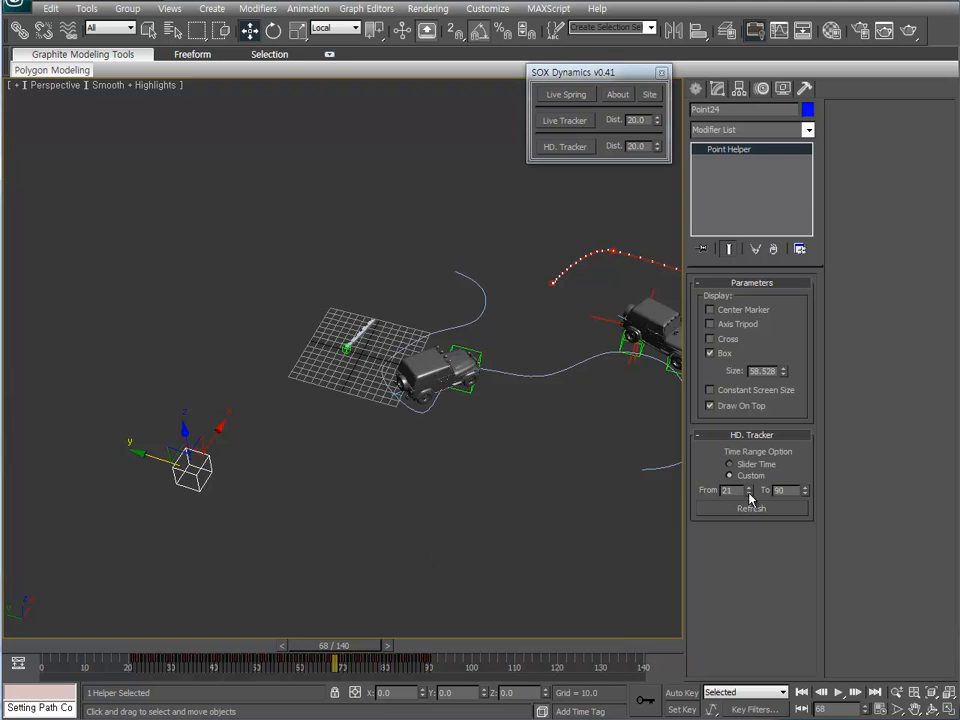
pyautogui.moveTo(658, 486); pyautogui.dragTo(552, 424, button='middle')
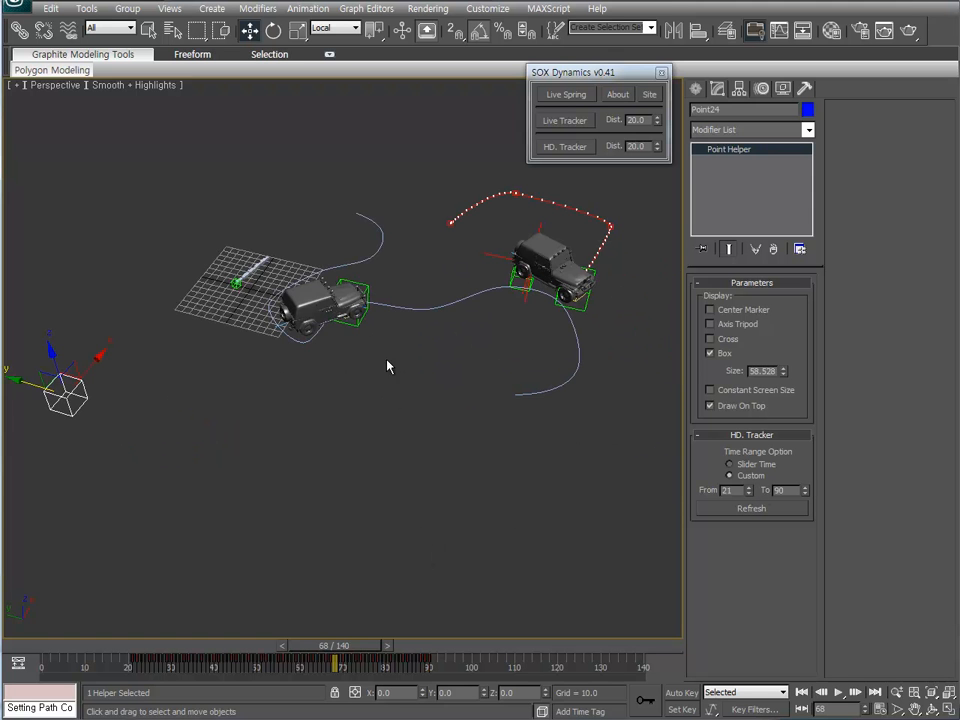
# At frame 74, try to reposition the rear helper behind the Jeep and refresh its HD. Tracker.
pyautogui.moveTo(389, 366); pyautogui.dragTo(464, 519, button='middle')
pyautogui.scroll(3, 464, 519)
pyautogui.moveTo(484, 476); pyautogui.dragTo(362, 376, button='middle')
pyautogui.scroll(-3, 490, 415)
pyautogui.press('/')
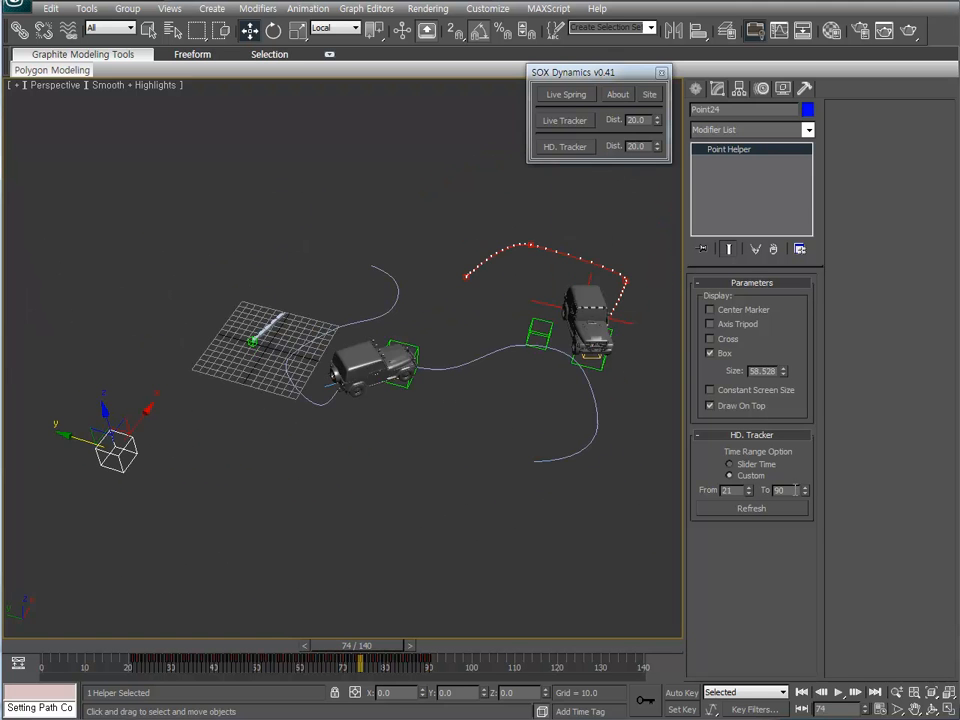
pyautogui.keyDown('alt'); pyautogui.moveTo(221, 441); pyautogui.dragTo(160, 466, button='middle'); pyautogui.keyUp('alt')
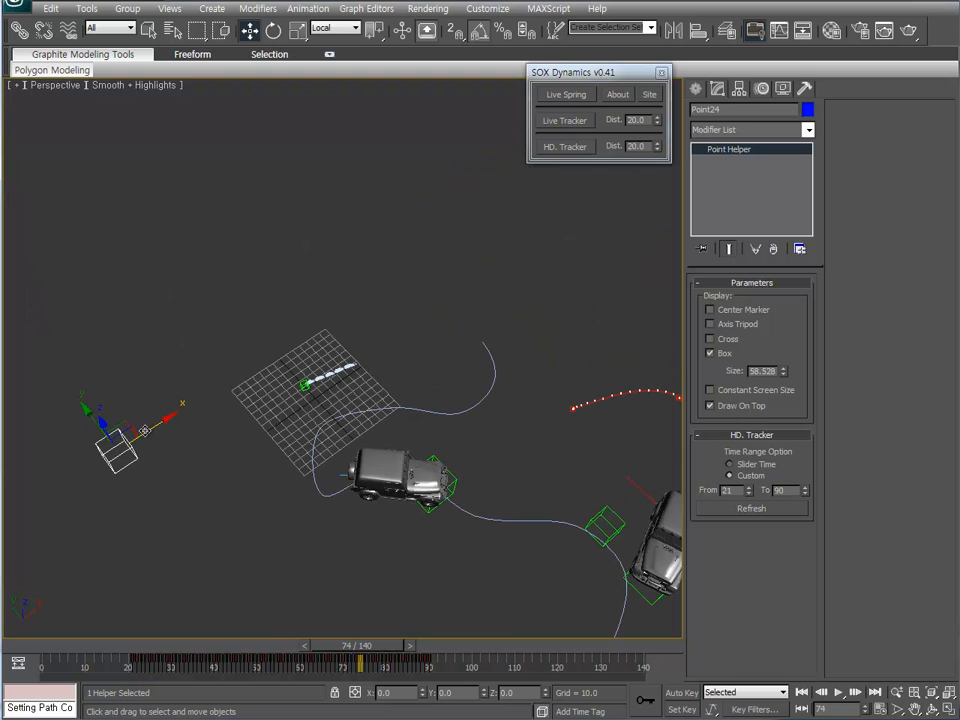
pyautogui.moveTo(129, 425); pyautogui.dragTo(378, 449)
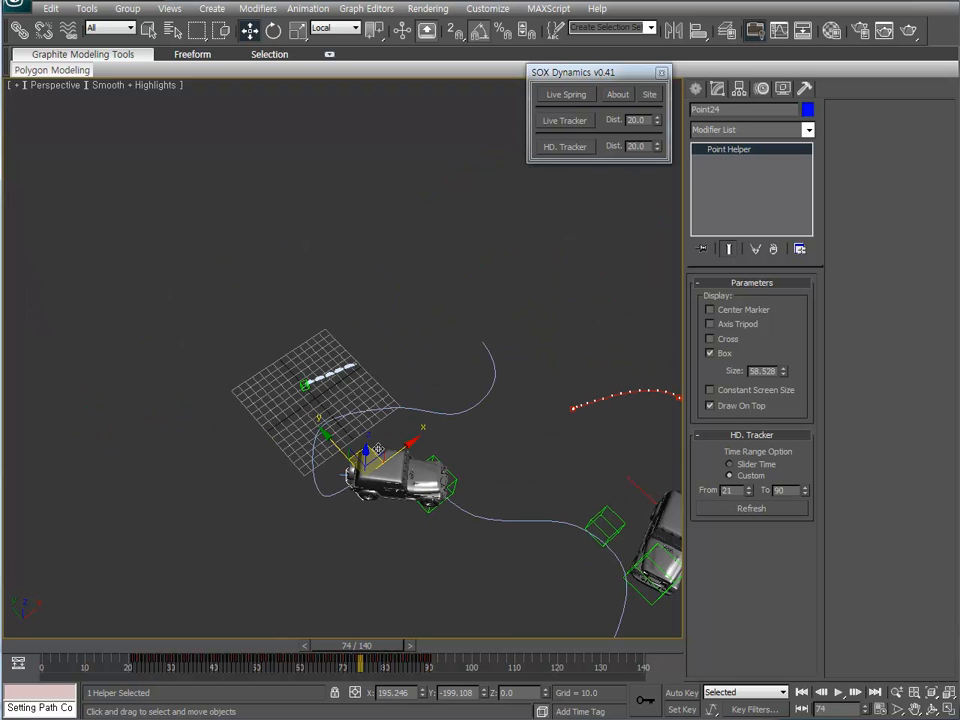
pyautogui.click(752, 511)
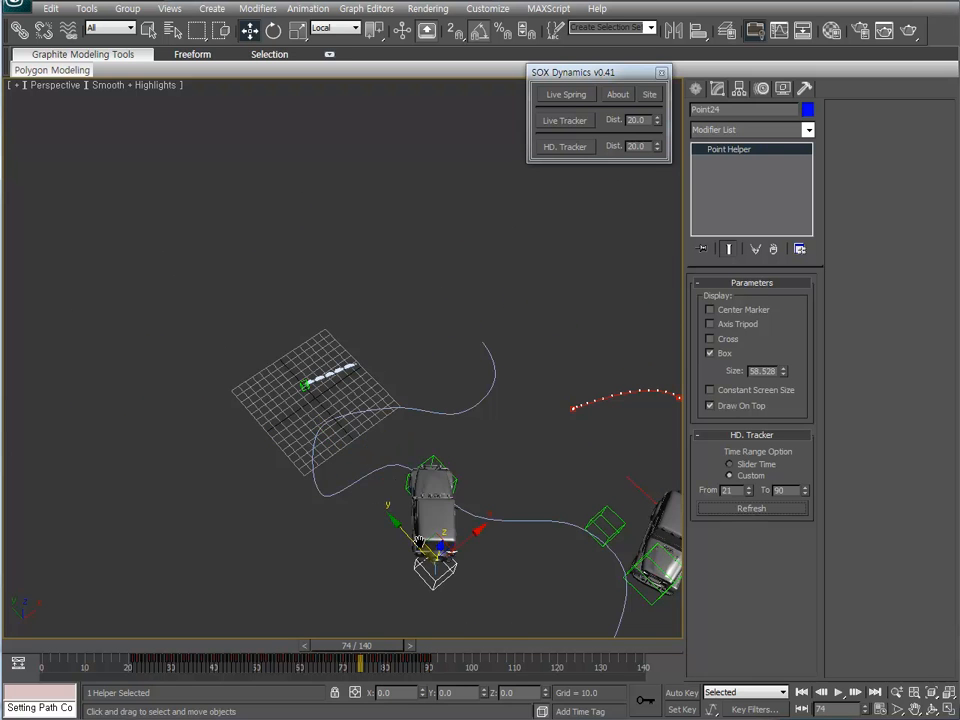
# At custom start frame 21, move the rear helper to the opposite side of the front helper and refresh its HD. Tracker.
pyautogui.moveTo(340, 652); pyautogui.dragTo(153, 628)
pyautogui.press('w')
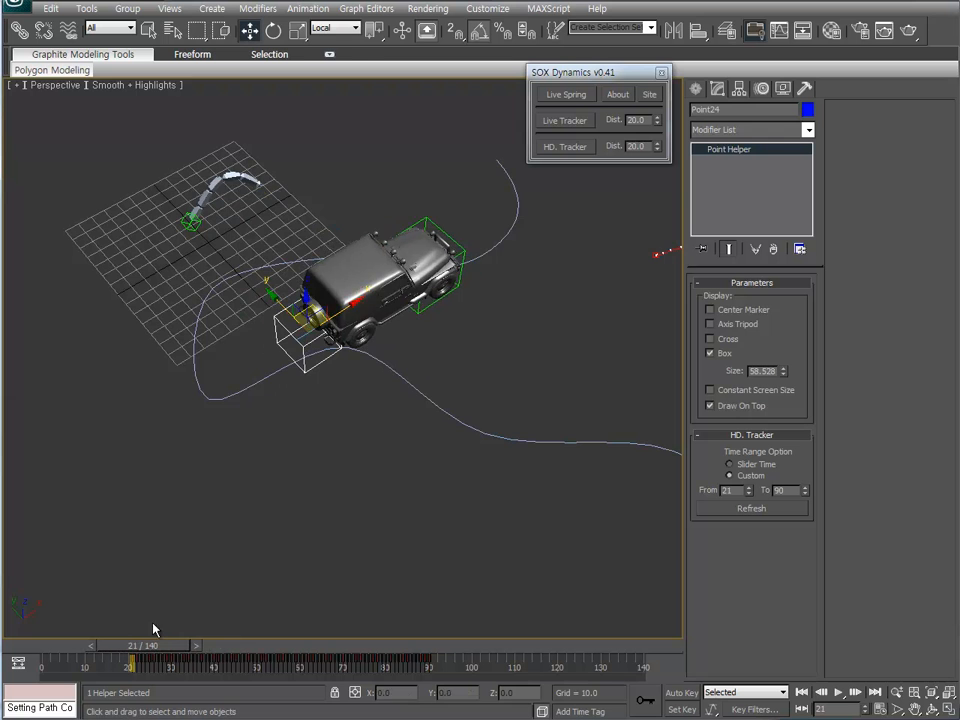
pyautogui.moveTo(272, 368); pyautogui.dragTo(322, 485, button='middle')
pyautogui.keyDown('alt'); pyautogui.moveTo(322, 485); pyautogui.dragTo(380, 506, button='middle'); pyautogui.keyUp('alt')
pyautogui.moveTo(383, 497); pyautogui.dragTo(535, 340)
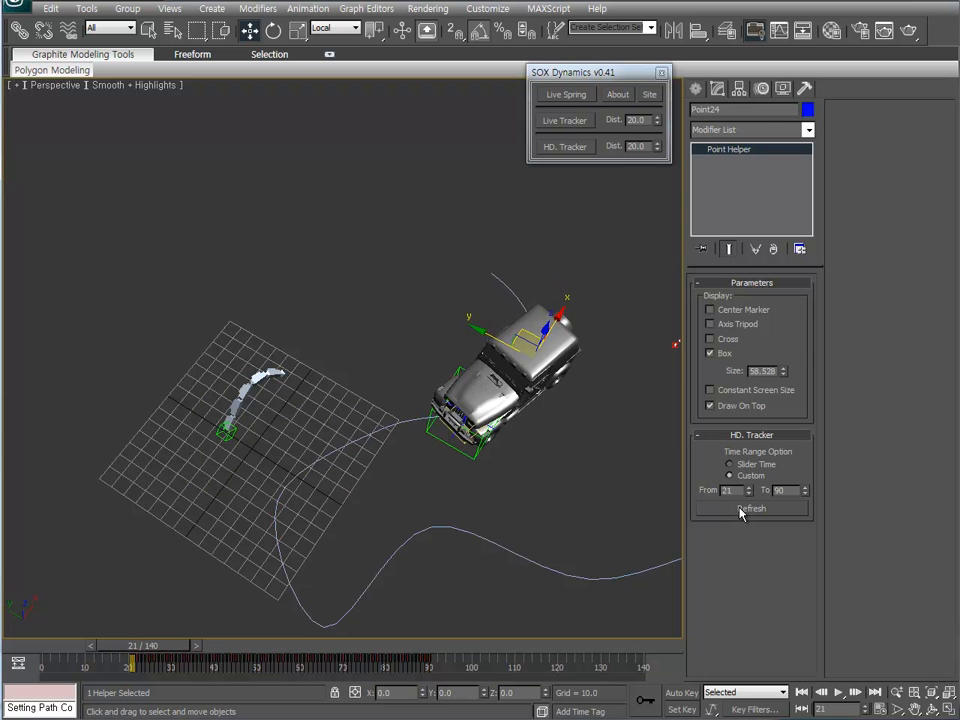
pyautogui.keyDown('alt'); pyautogui.moveTo(463, 549); pyautogui.dragTo(435, 510, button='middle'); pyautogui.keyUp('alt')
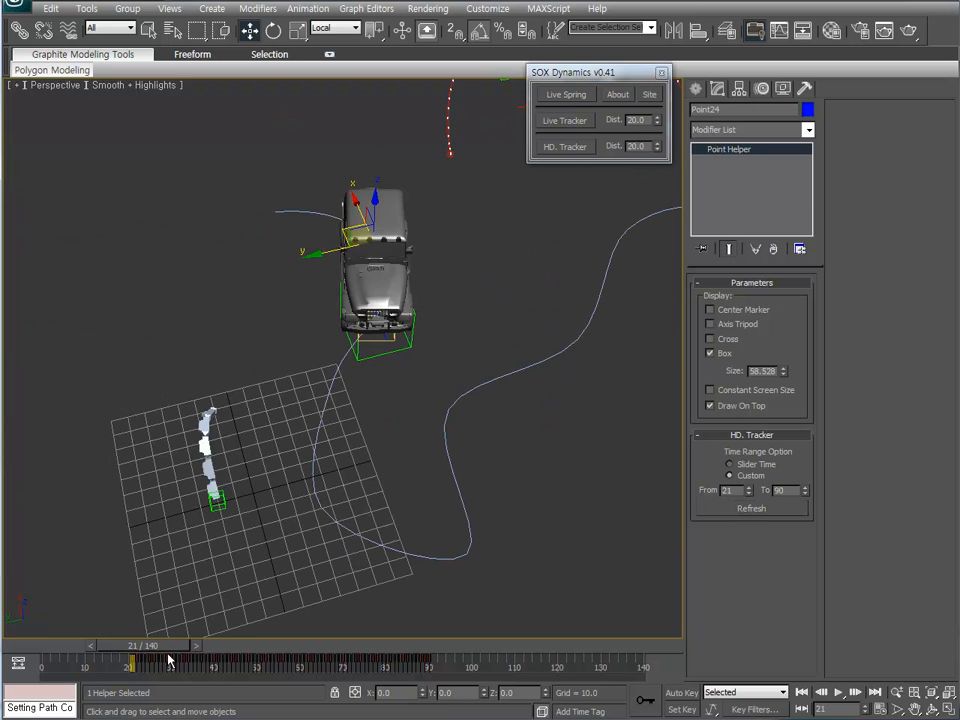
# Scrub to frame 65 to check the tracking, and switch the rear helper's HD. Tracker time range to Slider Time.
pyautogui.moveTo(155, 650); pyautogui.dragTo(321, 662)
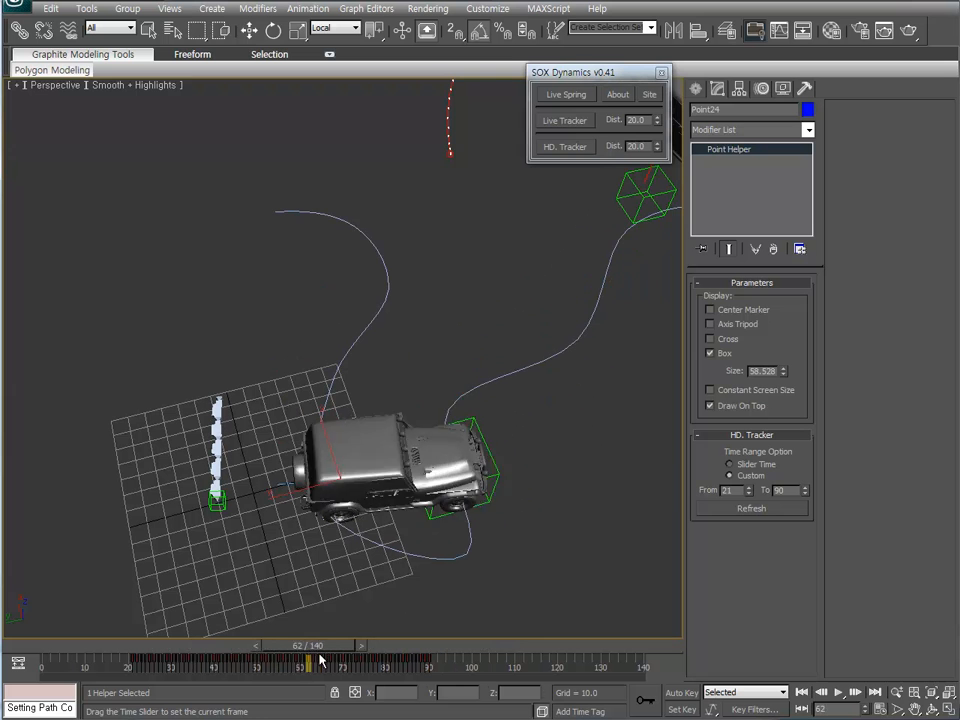
pyautogui.press('w')
pyautogui.moveTo(740, 491); pyautogui.dragTo(652, 497)
pyautogui.moveTo(795, 493); pyautogui.dragTo(384, 475)
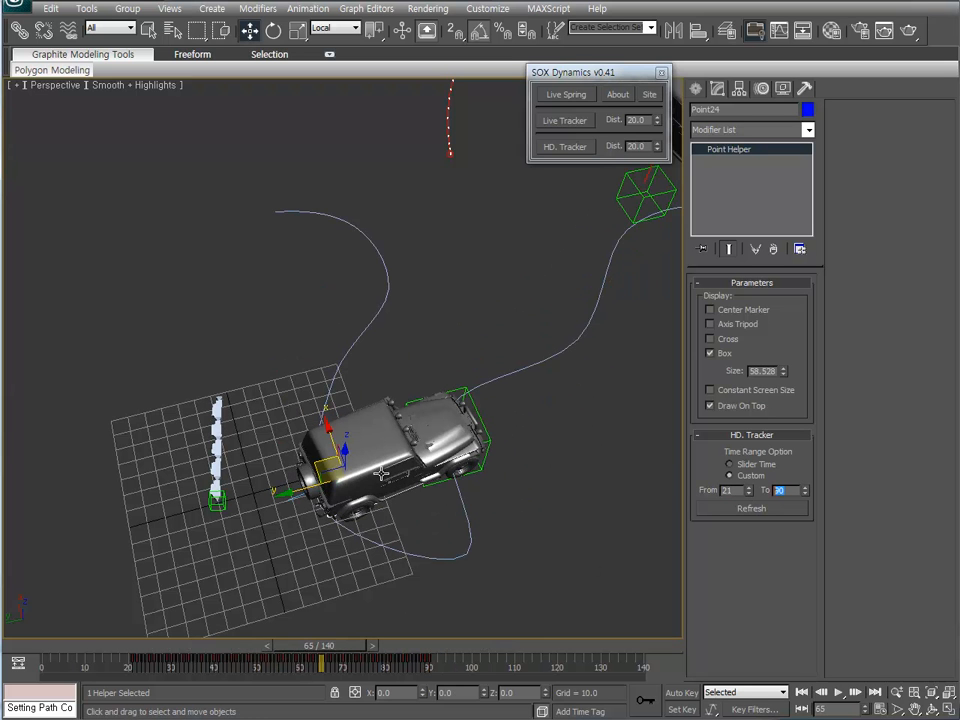
pyautogui.click(744, 467)
pyautogui.moveTo(587, 522); pyautogui.dragTo(477, 442, button='middle')
pyautogui.moveTo(662, 665); pyautogui.dragTo(35, 666)
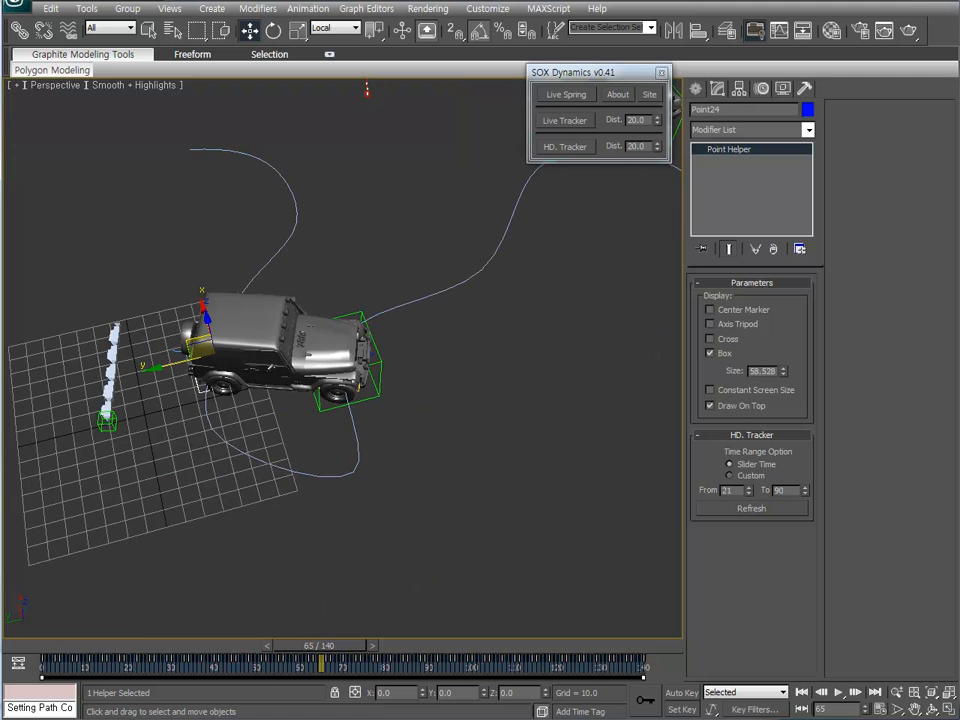
pyautogui.moveTo(57, 468); pyautogui.dragTo(301, 512, button='middle')
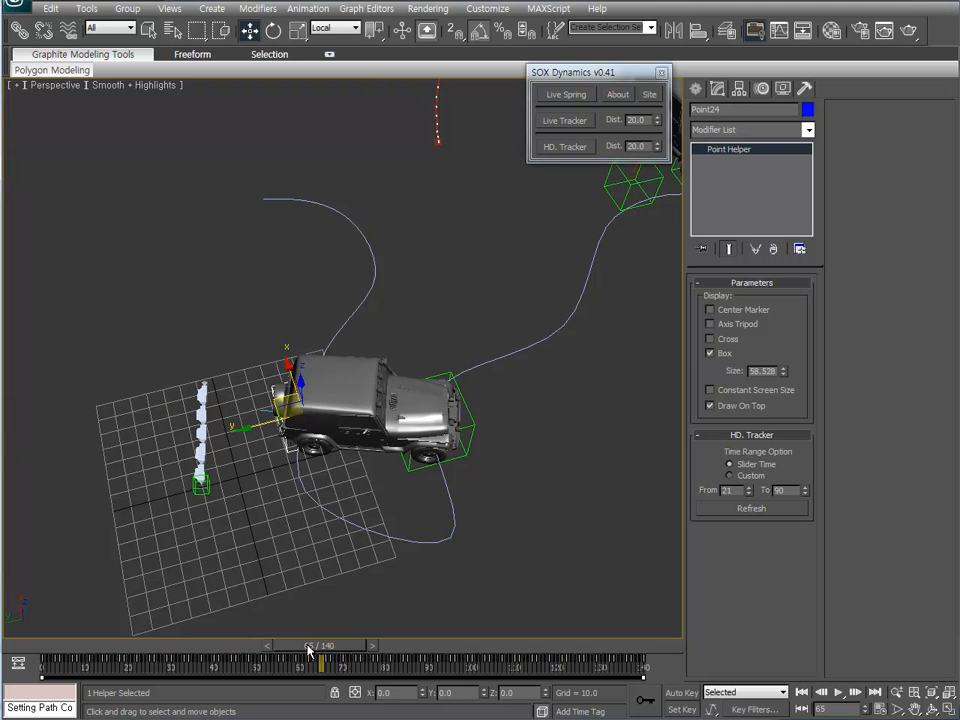
# At frame 0, move the rear helper to the opposite side of the front helper and refresh its HD. Tracker.
pyautogui.moveTo(308, 651); pyautogui.dragTo(39, 624)
pyautogui.moveTo(341, 198); pyautogui.dragTo(346, 395, button='middle')
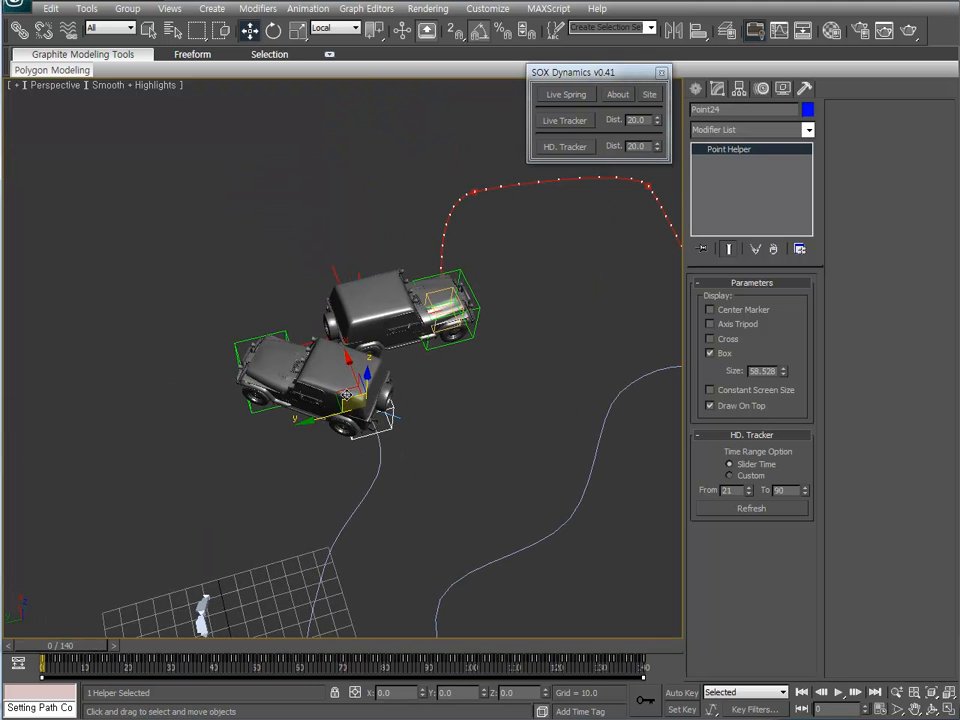
pyautogui.moveTo(346, 395); pyautogui.dragTo(154, 380)
pyautogui.keyDown('alt'); pyautogui.moveTo(156, 382); pyautogui.dragTo(240, 410, button='middle'); pyautogui.keyUp('alt')
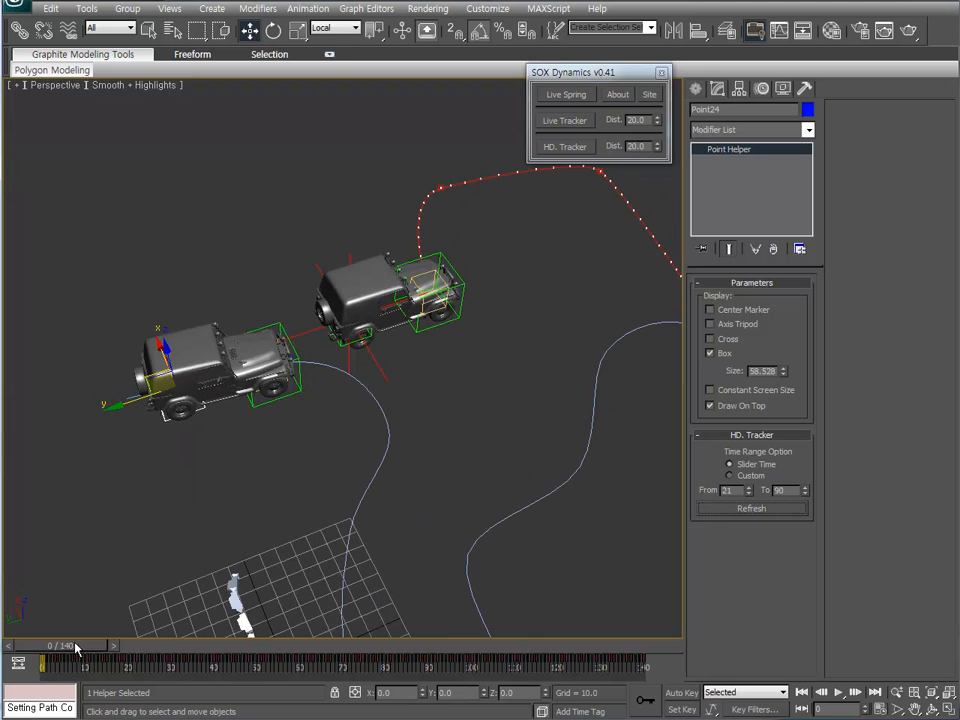
# Scrub to frame 86 and back to frame 25 to examine the Jeep's motion with the Slider Time range.
pyautogui.moveTo(76, 648); pyautogui.dragTo(411, 640)
pyautogui.scroll(-3, 358, 416)
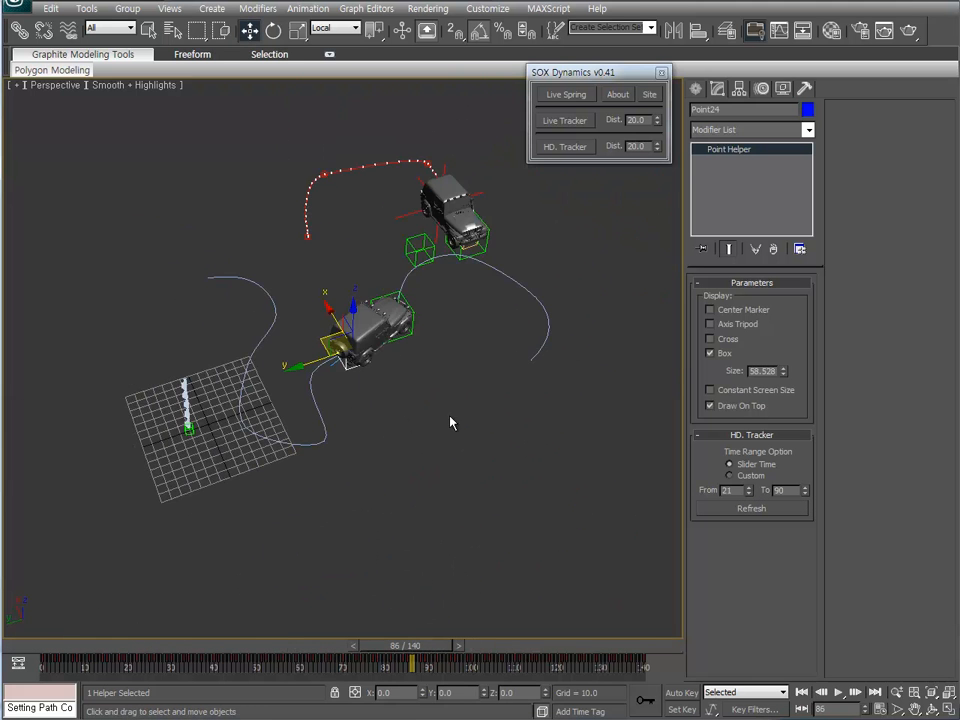
pyautogui.moveTo(413, 214); pyautogui.dragTo(353, 364, button='middle')
pyautogui.scroll(3, 353, 381)
pyautogui.scroll(-3, 353, 383)
pyautogui.moveTo(332, 440); pyautogui.dragTo(358, 299, button='middle')
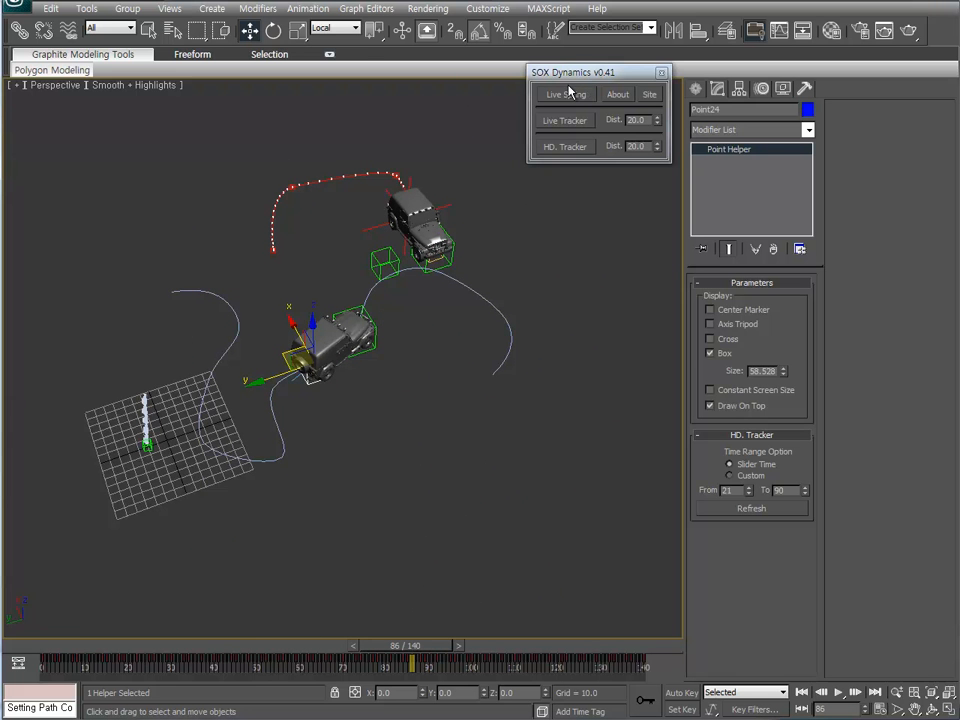
pyautogui.moveTo(552, 80); pyautogui.dragTo(546, 107)
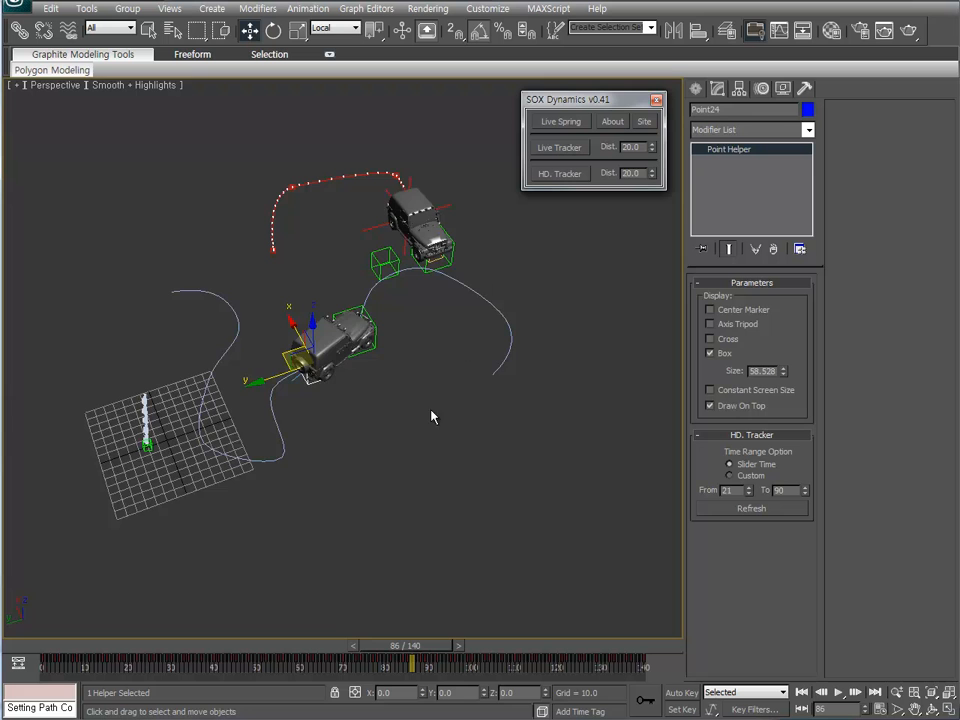
pyautogui.moveTo(437, 651); pyautogui.dragTo(170, 651)
pyautogui.press('w')
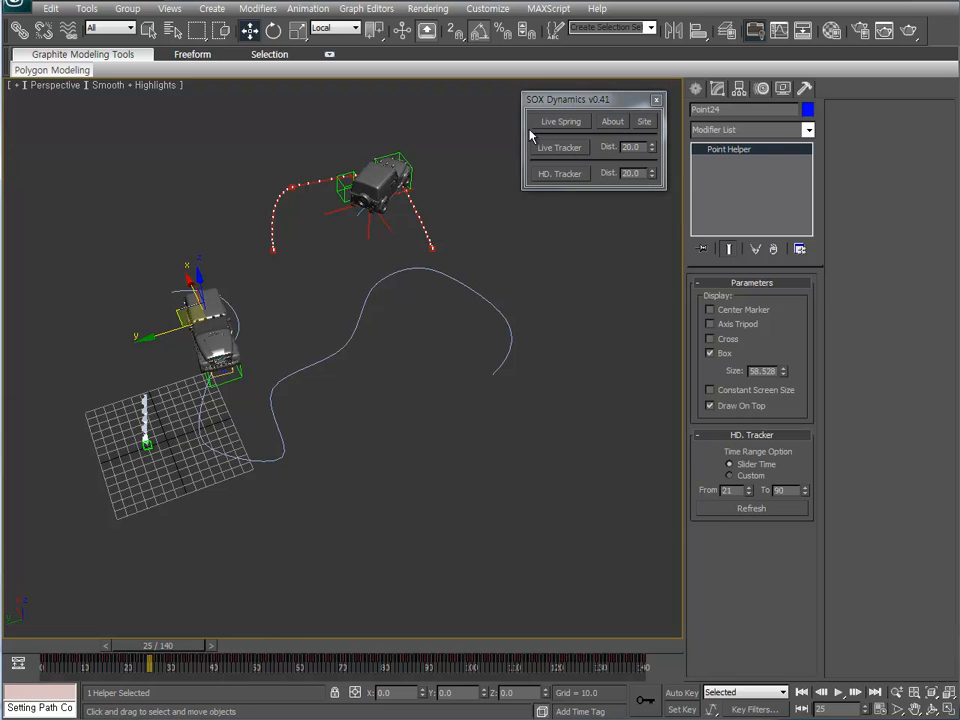
# Create a box-type Point helper in the empty area just beyond the path's end.
pyautogui.click(696, 88)
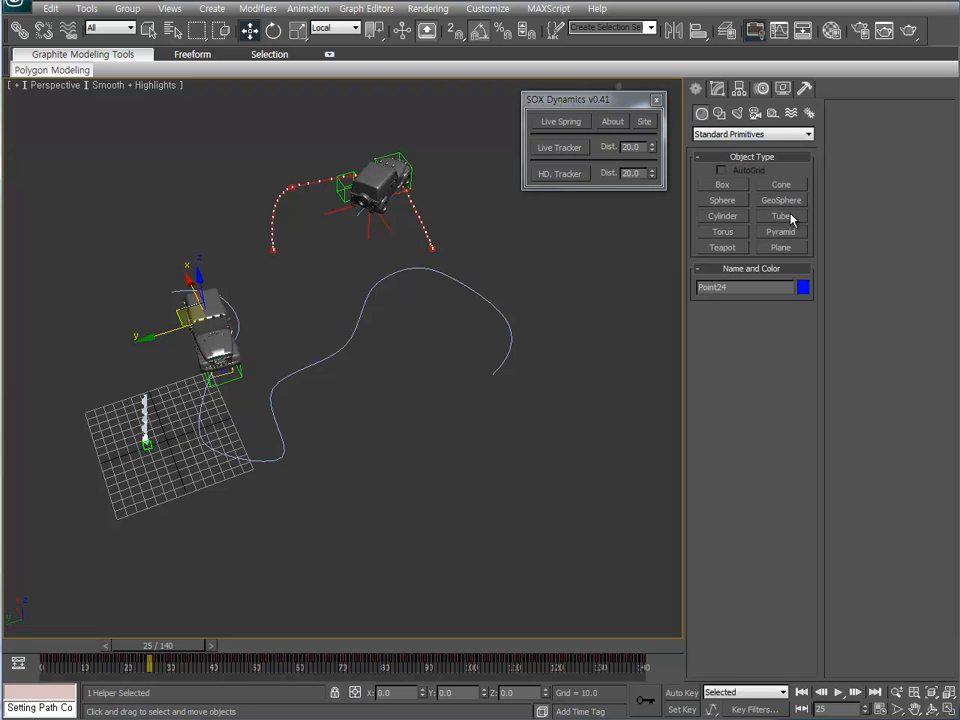
pyautogui.click(773, 113)
pyautogui.click(726, 233)
pyautogui.click(470, 440)
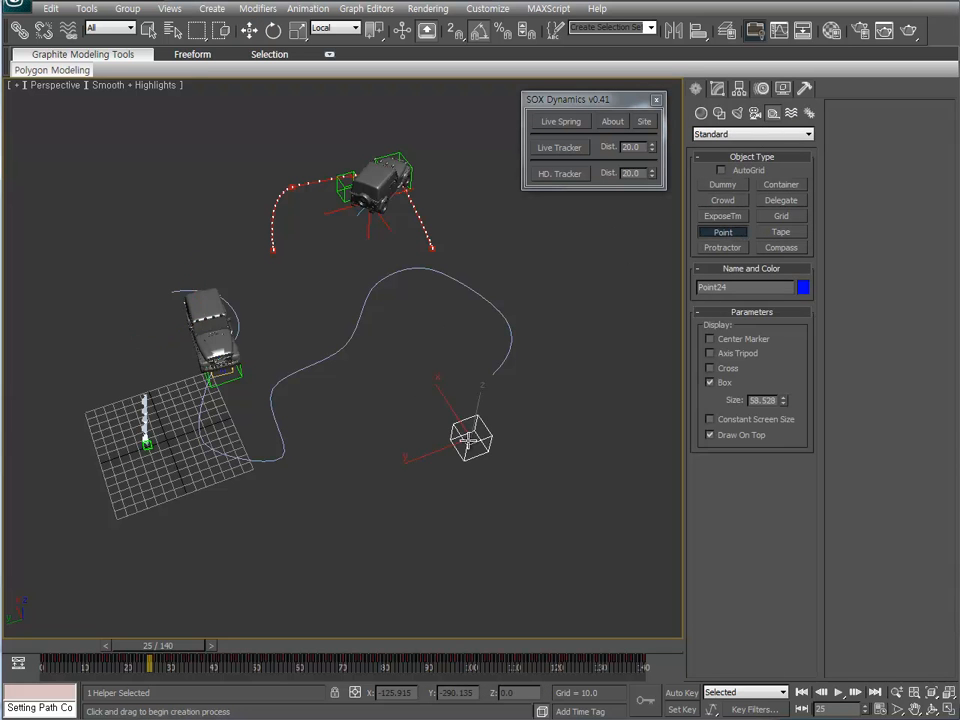
# Examine the Spring option among the new helper's position controllers, and close the list without assigning it.
pyautogui.click(761, 88)
pyautogui.click(765, 233)
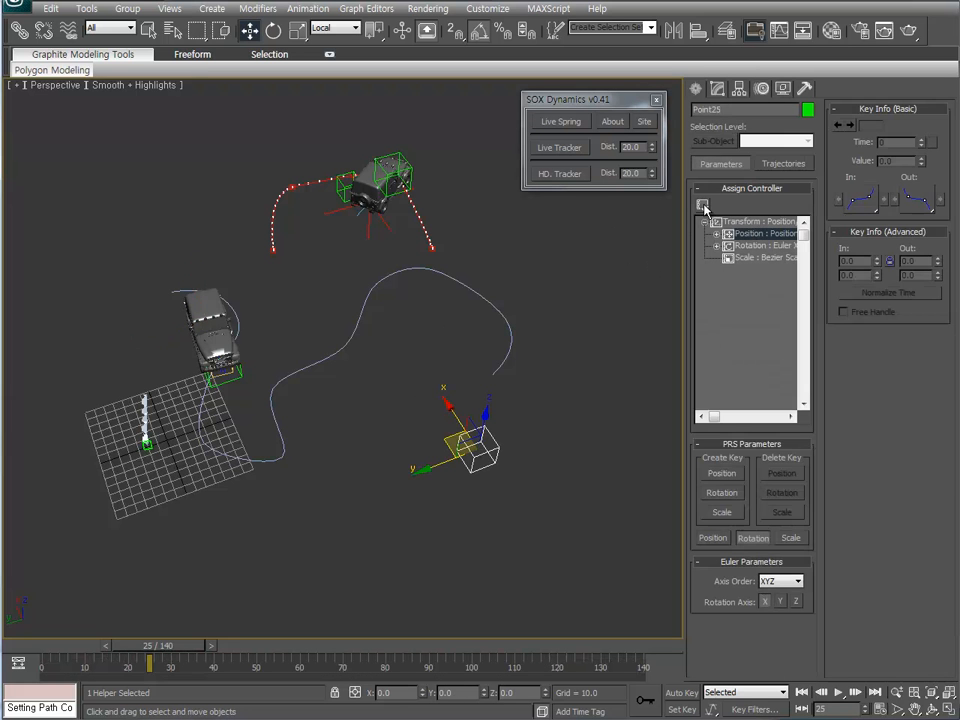
pyautogui.click(702, 204)
pyautogui.click(407, 377)
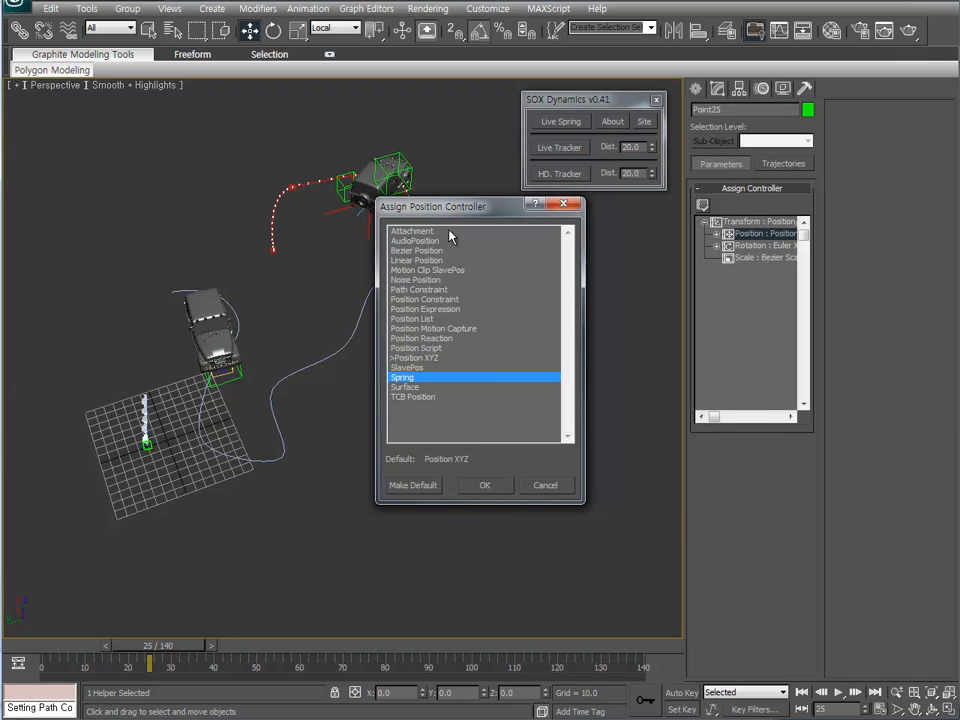
pyautogui.moveTo(450, 206); pyautogui.dragTo(592, 207)
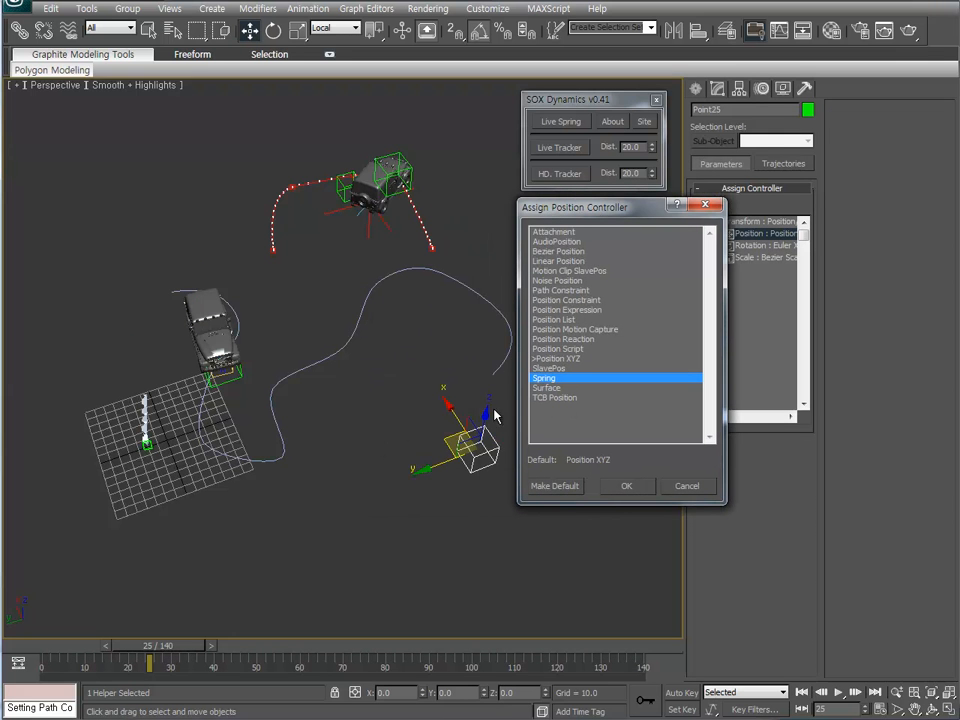
pyautogui.click(687, 487)
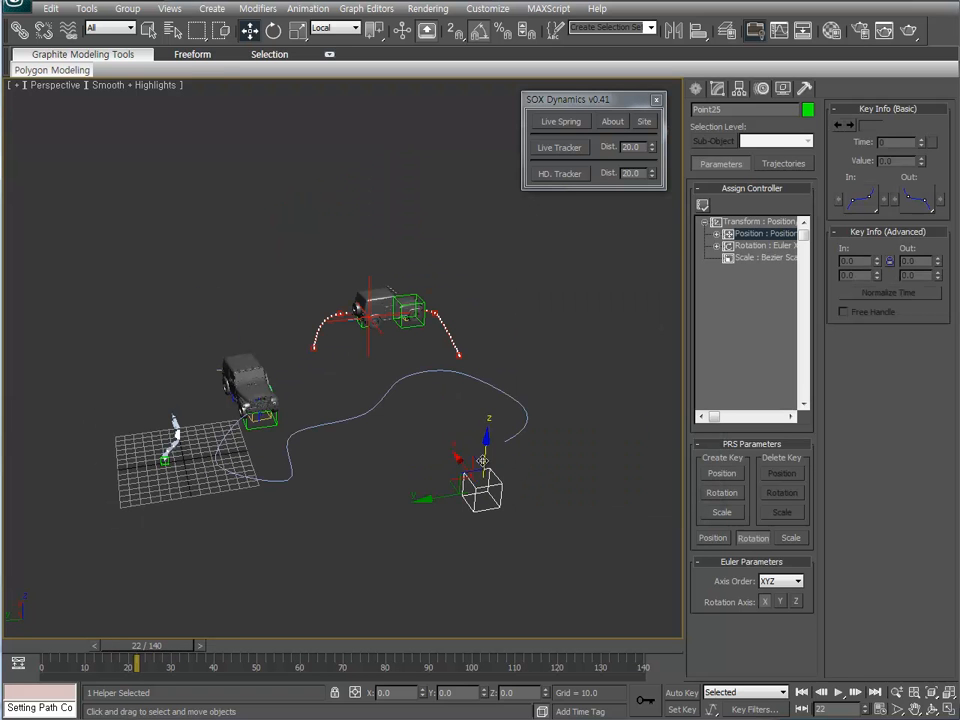
pyautogui.moveTo(485, 447); pyautogui.dragTo(481, 397, button='middle')
pyautogui.scroll(3, 481, 396)
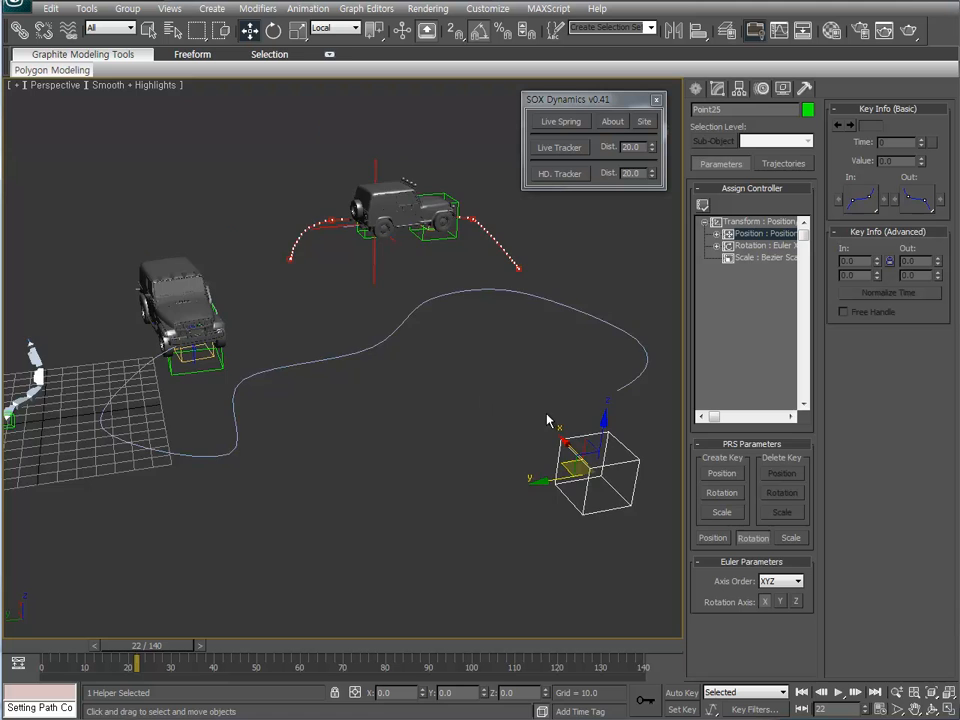
pyautogui.moveTo(548, 420); pyautogui.dragTo(478, 395, button='middle')
pyautogui.scroll(-3, 478, 375)
pyautogui.moveTo(385, 375); pyautogui.dragTo(495, 420, button='middle')
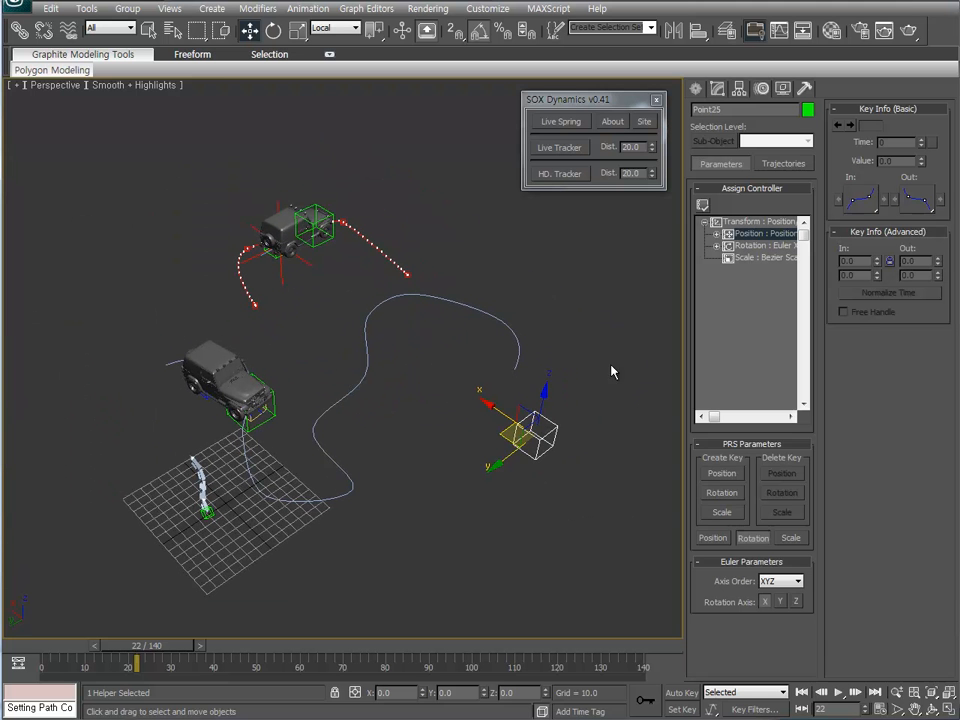